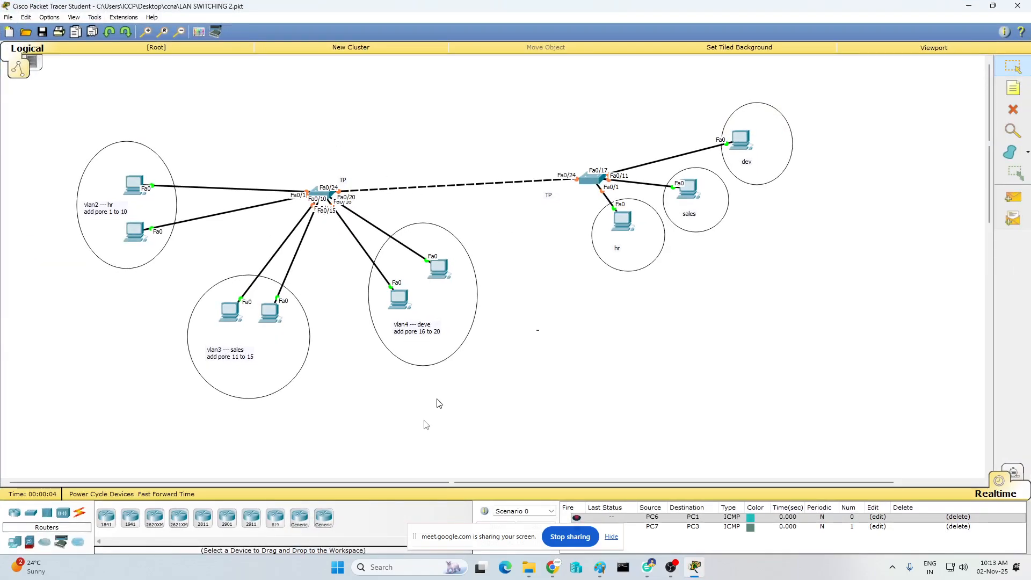
# Switch from Packet Tracer to Paint and place a text box about 1210 × 107 px near the top of the blank canvas.
pyautogui.click(971, 9)
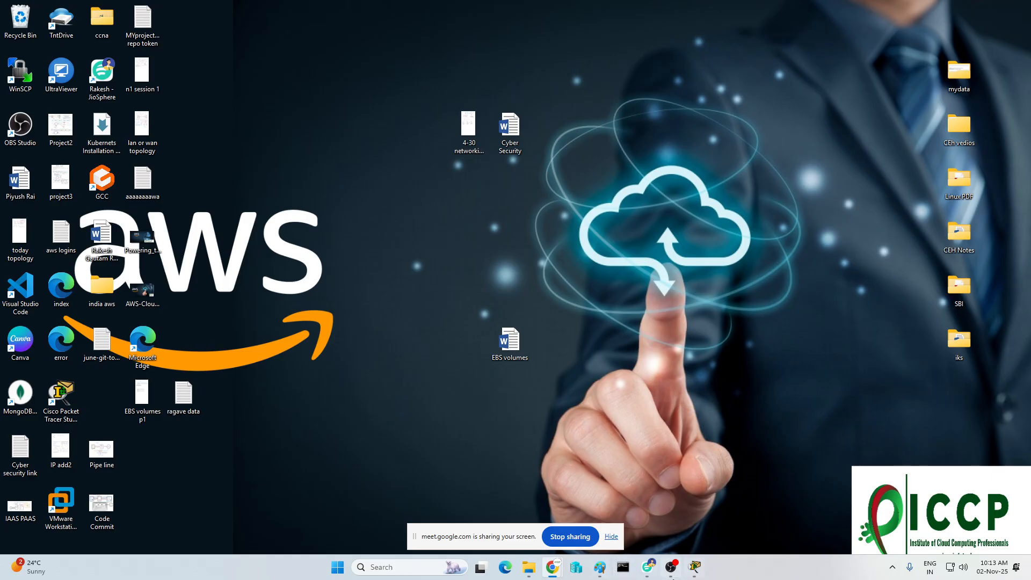
pyautogui.click(600, 567)
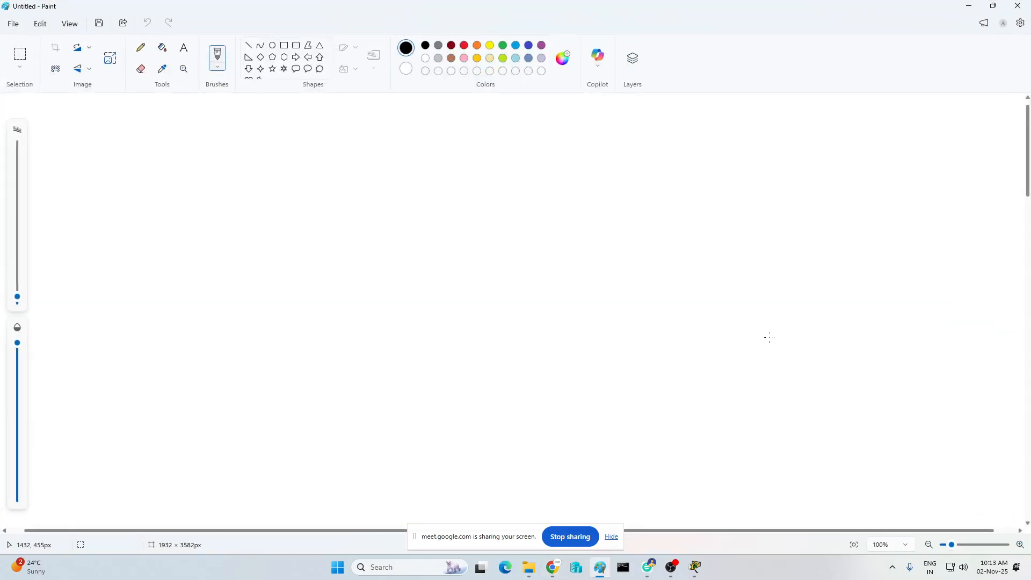
pyautogui.click(184, 47)
pyautogui.click(279, 133)
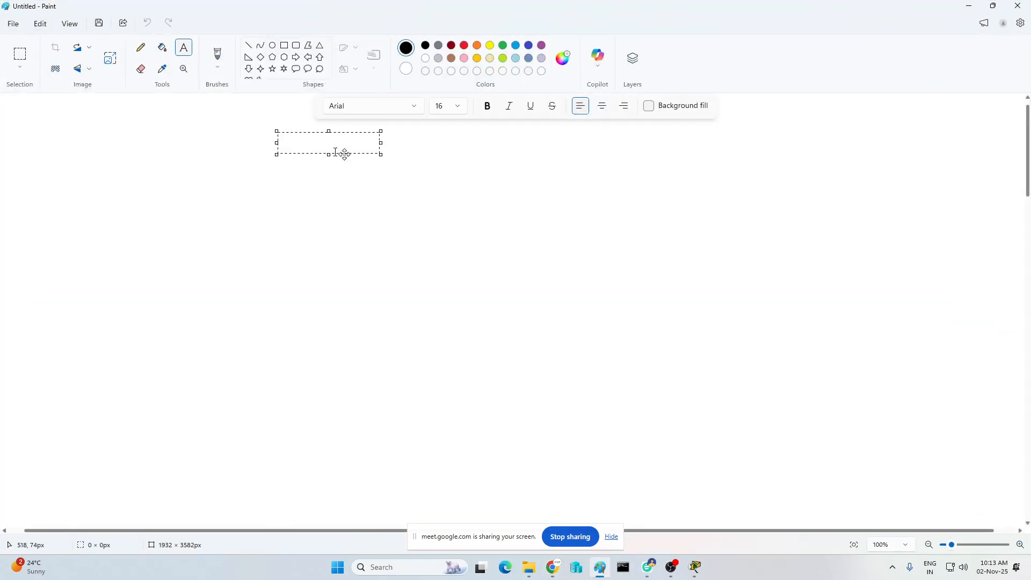
pyautogui.moveTo(381, 154); pyautogui.dragTo(929, 189)
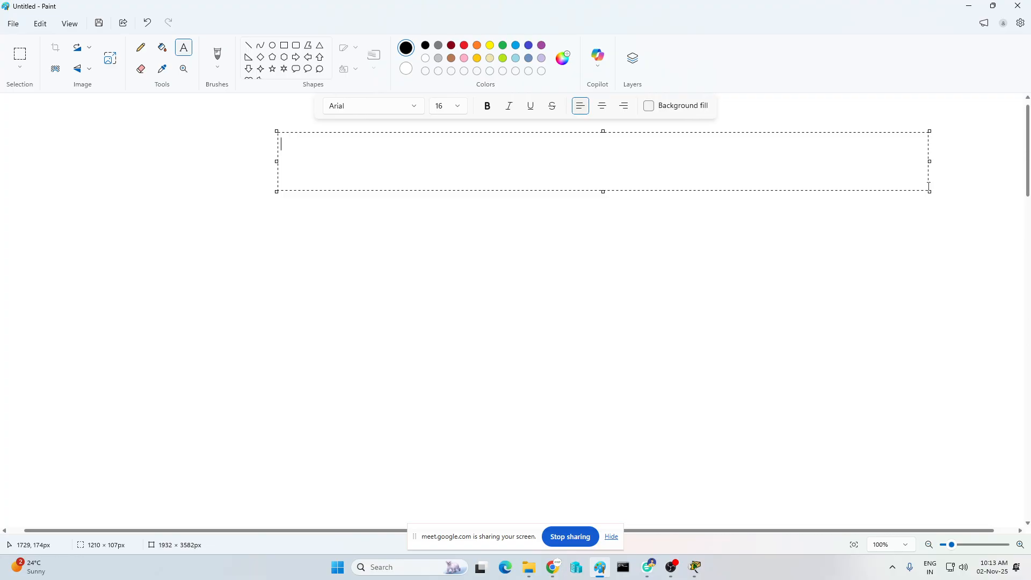
# Write the heading "Create Multi Branch & multi Team infa and Provide Communication" in the text box.
pyautogui.write('Create My')
pyautogui.press('BackSpace')
pyautogui.write('ulti Brance')
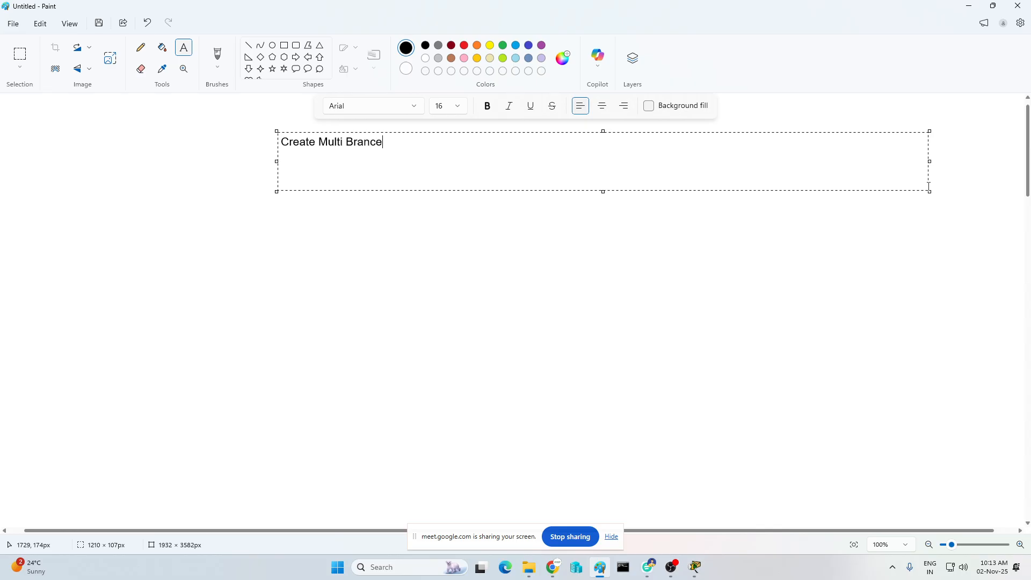
pyautogui.press('BackSpace')
pyautogui.press('BackSpace')
pyautogui.press('BackSpace')
pyautogui.write('ch & multi Tem')
pyautogui.press('BackSpace')
pyautogui.write('am infa and ')
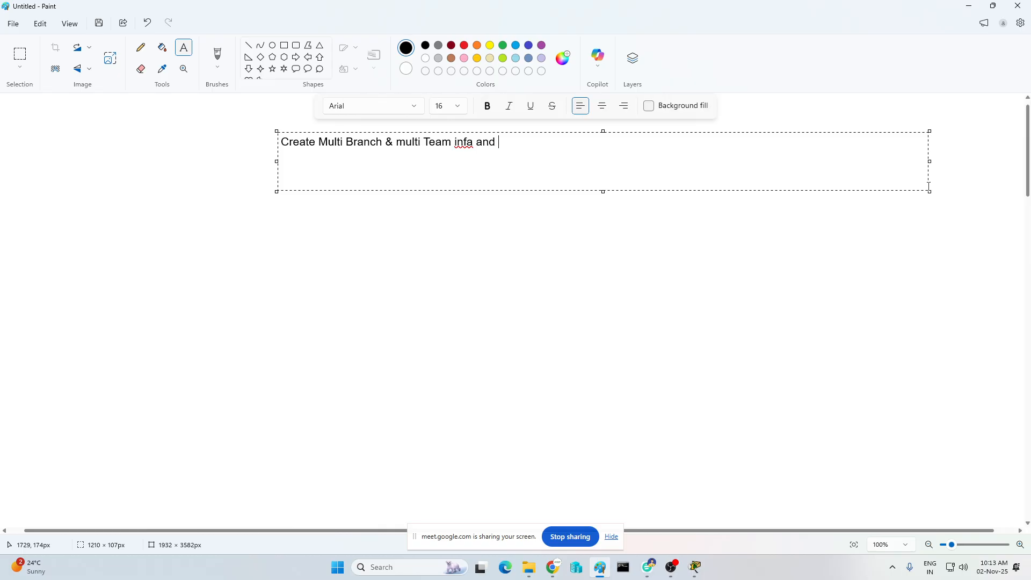
pyautogui.write('Provide Commun')
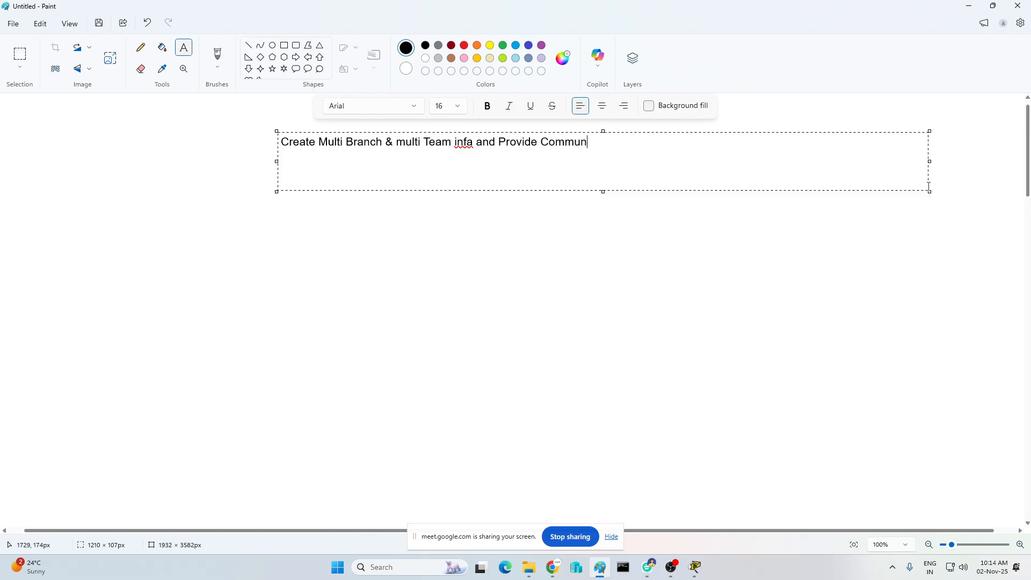
pyautogui.write('ication')
pyautogui.click(363, 298)
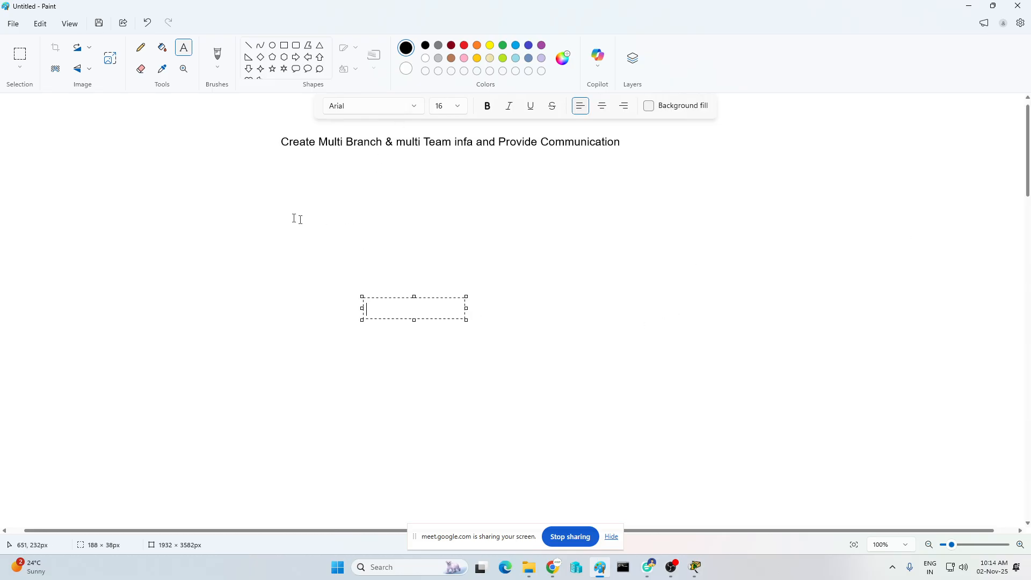
# Draw a tall black rounded rectangle below the heading and a column of three black ovals to its left.
pyautogui.click(296, 45)
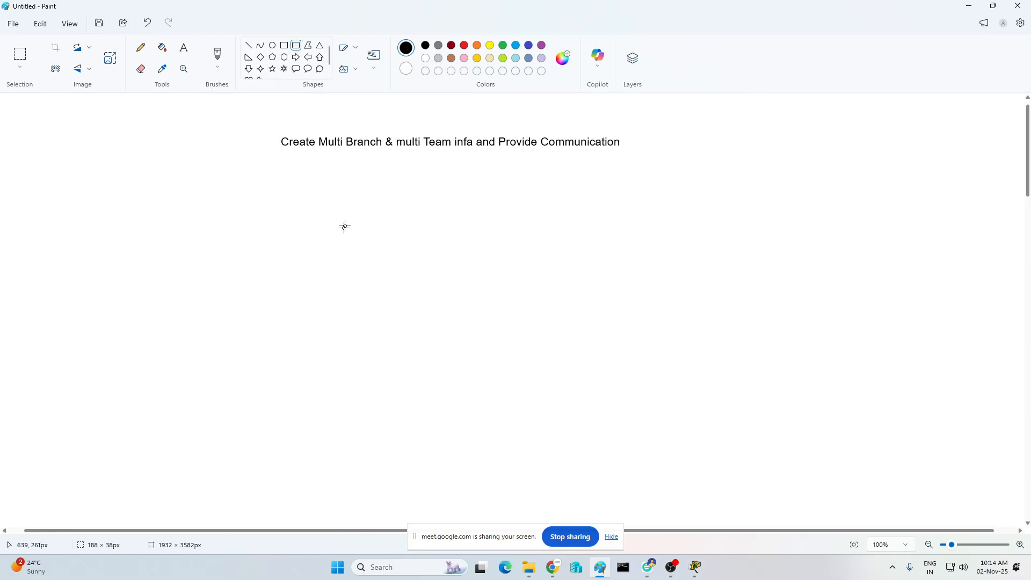
pyautogui.moveTo(353, 210); pyautogui.dragTo(401, 395)
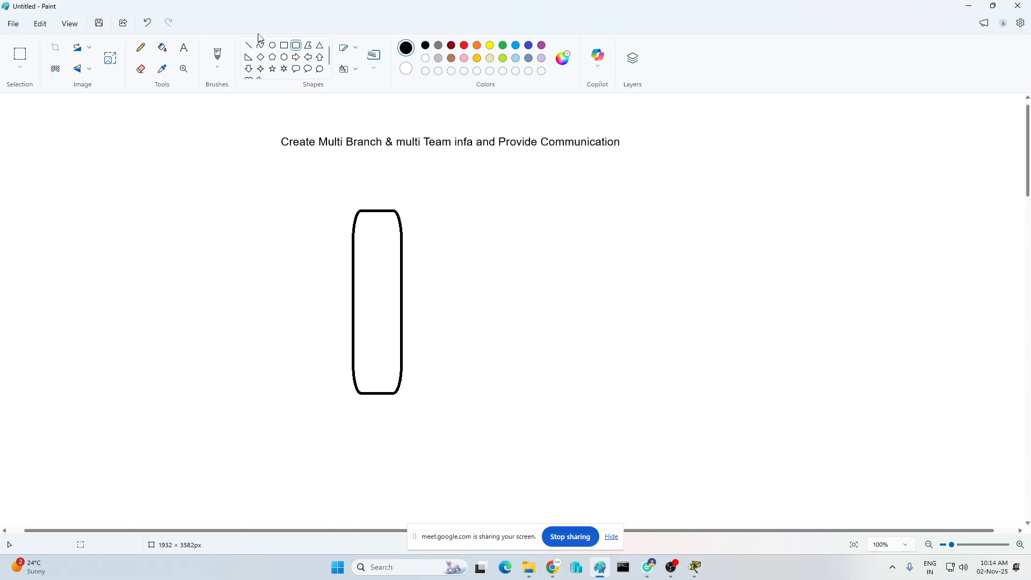
pyautogui.click(273, 46)
pyautogui.moveTo(156, 209); pyautogui.dragTo(243, 275)
pyautogui.moveTo(160, 300); pyautogui.dragTo(236, 367)
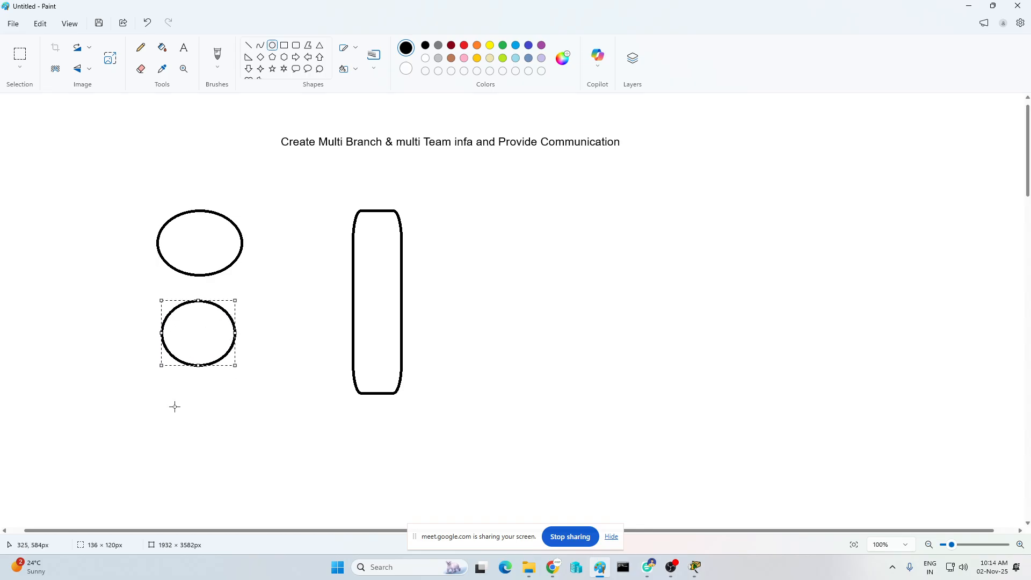
pyautogui.moveTo(159, 398); pyautogui.dragTo(239, 474)
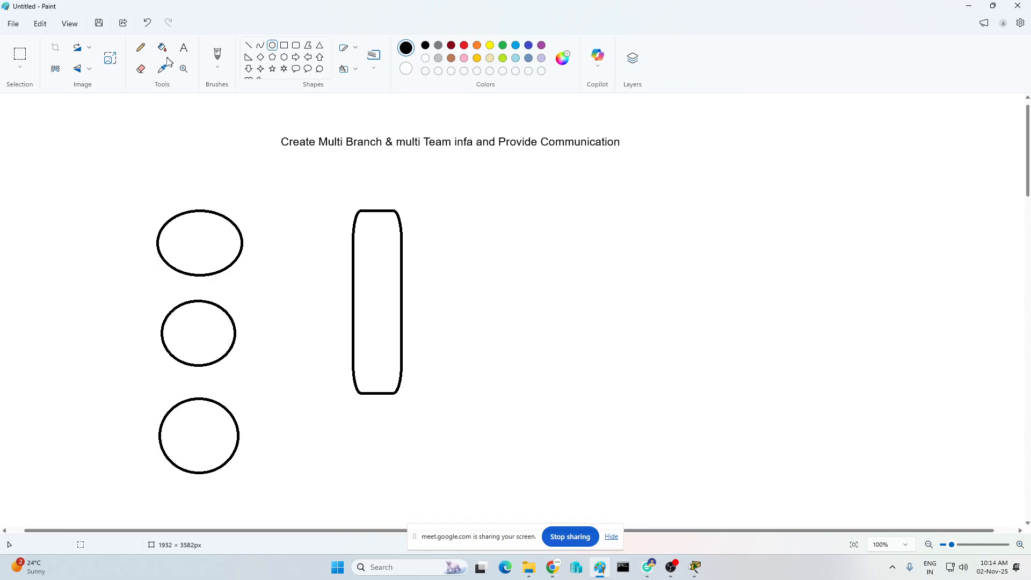
# Label the three ovals from top to bottom HR, SALES and Dev in dark red text.
pyautogui.click(181, 52)
pyautogui.click(451, 45)
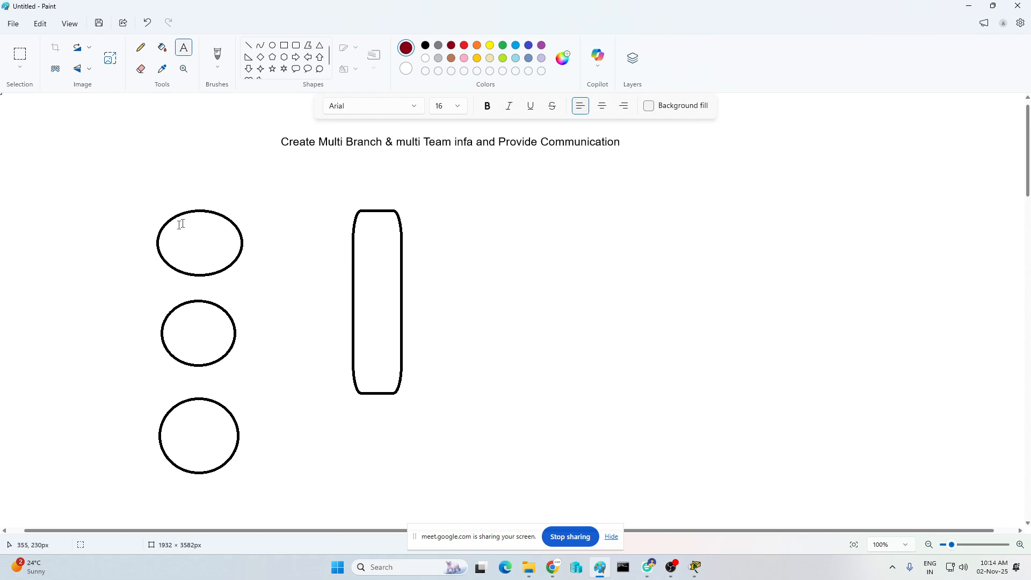
pyautogui.click(171, 220)
pyautogui.write('HR')
pyautogui.press('Return')
pyautogui.press('Return')
pyautogui.press('Return')
pyautogui.press('Return')
pyautogui.press('Return')
pyautogui.press('Return')
pyautogui.press('Return')
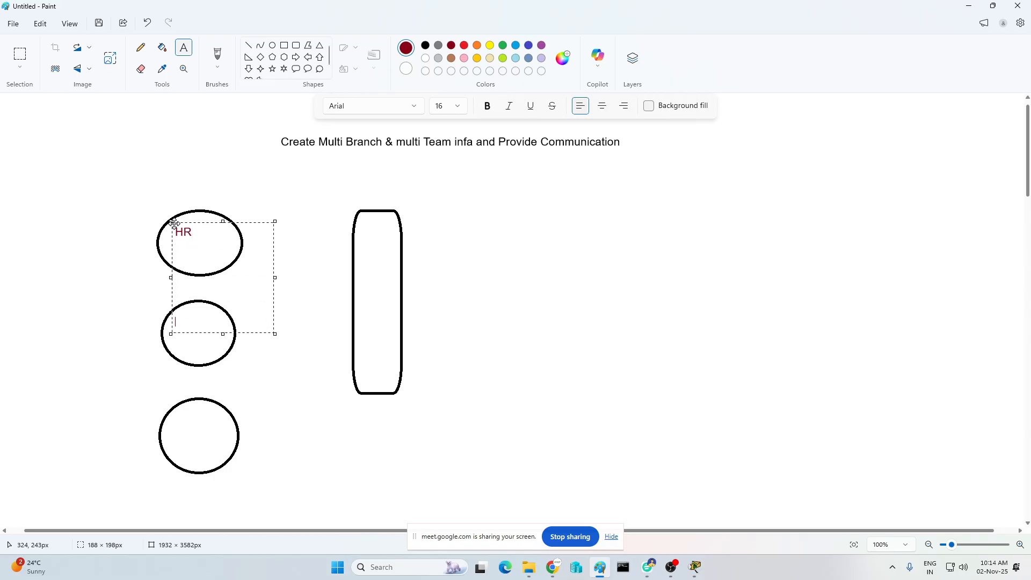
pyautogui.write('SALES')
pyautogui.press('Return')
pyautogui.press('Return')
pyautogui.press('Return')
pyautogui.press('Return')
pyautogui.press('Return')
pyautogui.press('Return')
pyautogui.press('Return')
pyautogui.write('Dev')
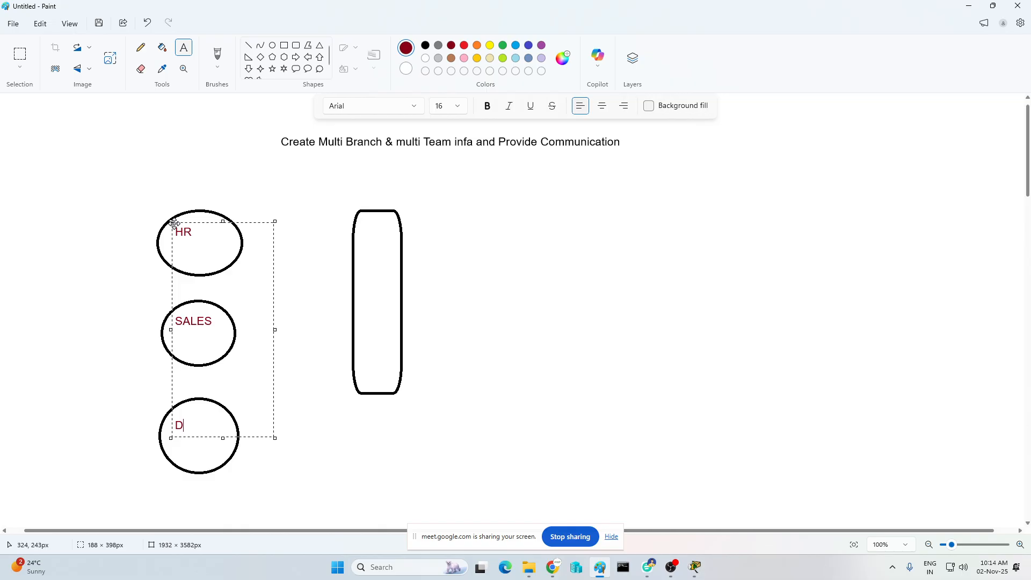
pyautogui.click(43, 189)
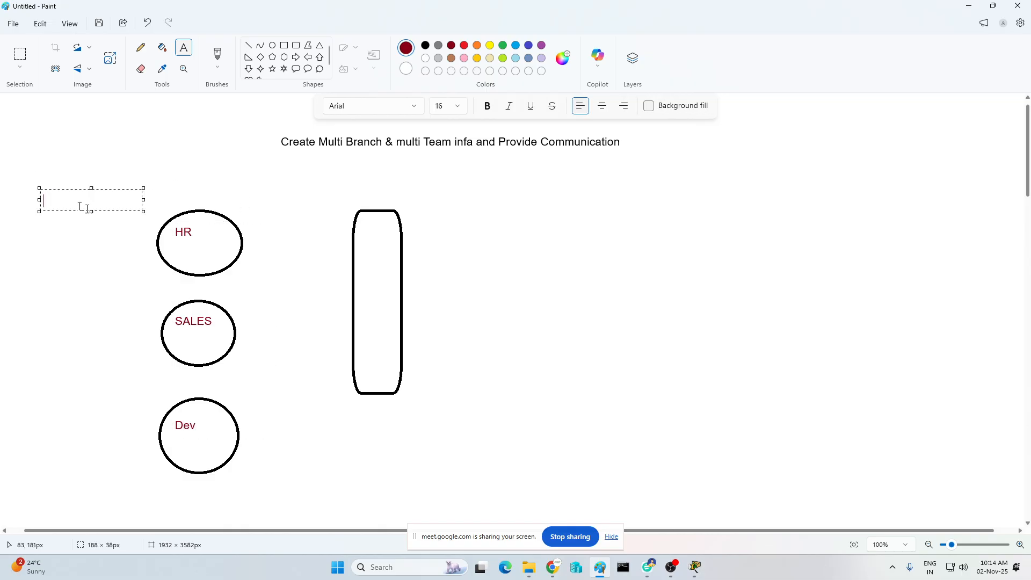
pyautogui.click(282, 210)
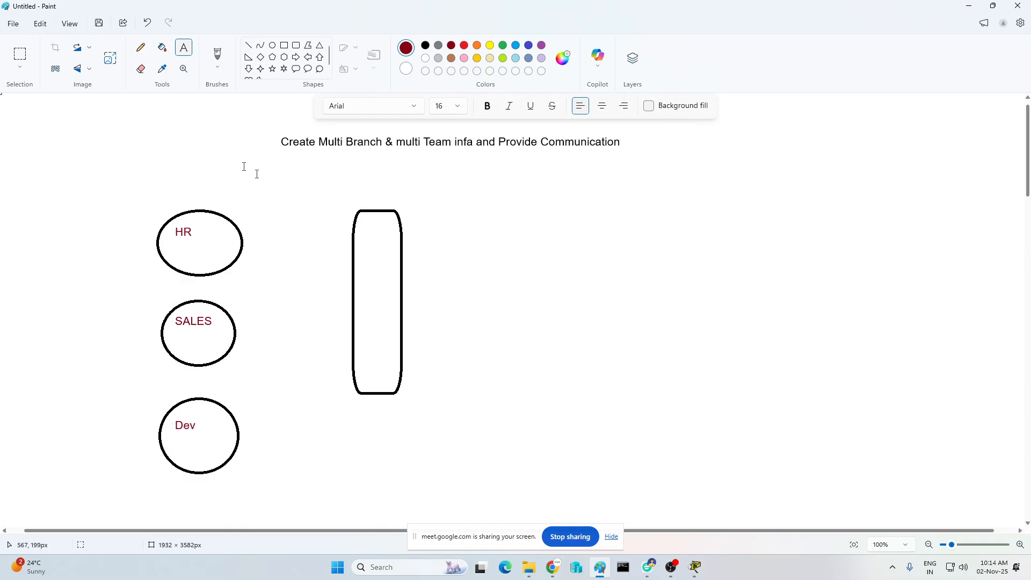
# Draw a red, a green and a purple rounded box, stacked from top to bottom inside the tall rounded rectangle.
pyautogui.click(249, 46)
pyautogui.click(184, 48)
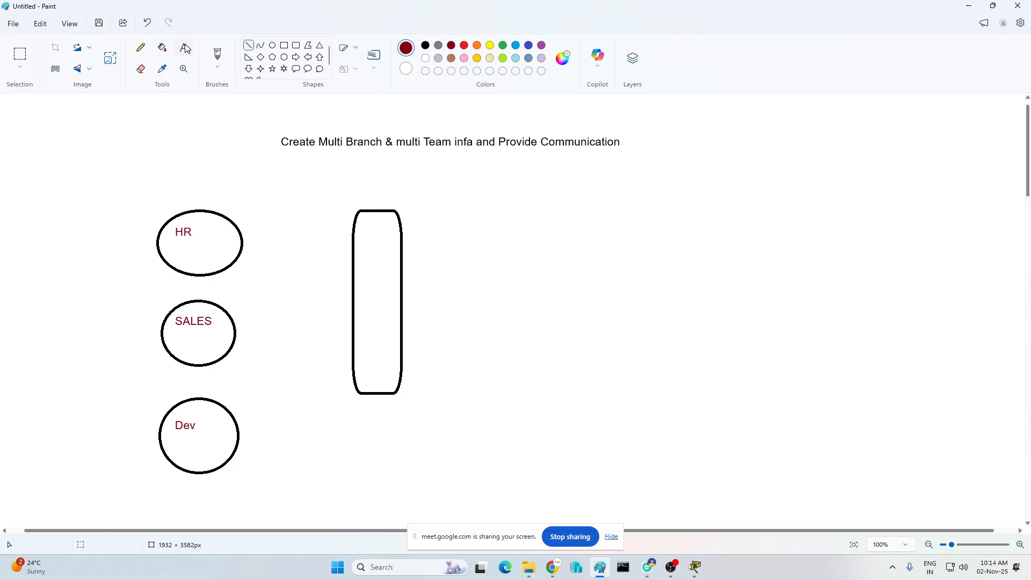
pyautogui.click(464, 45)
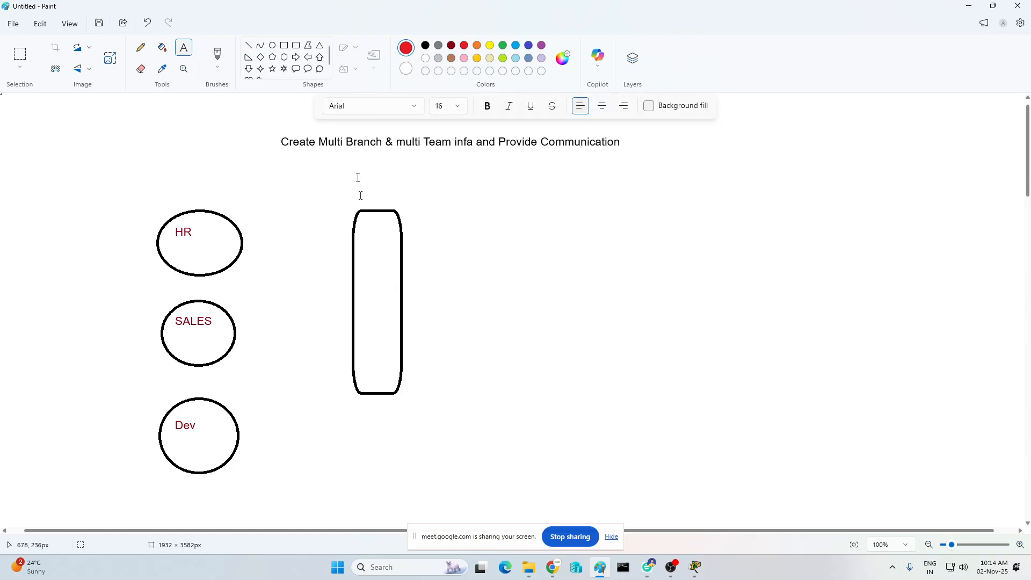
pyautogui.click(296, 45)
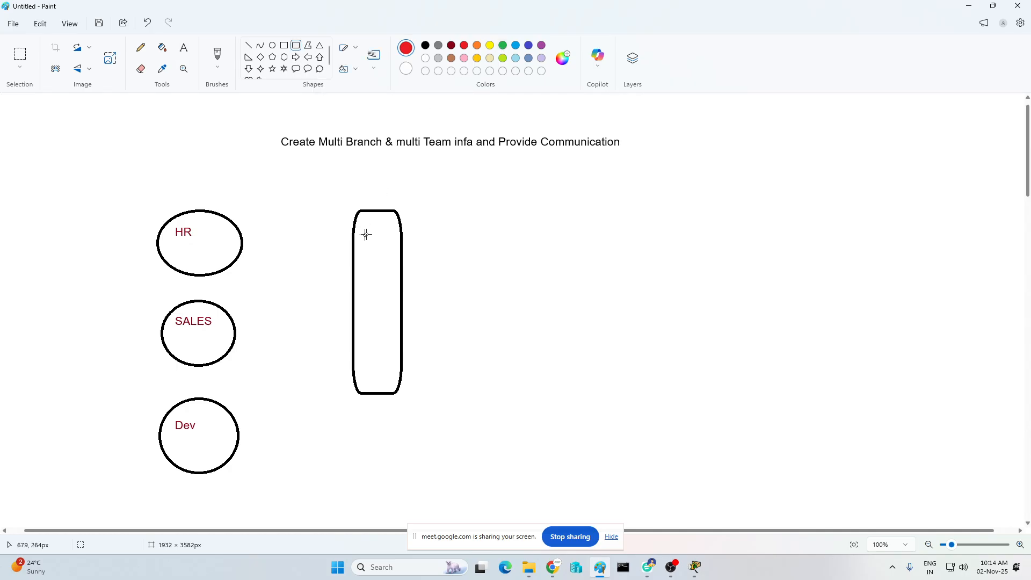
pyautogui.moveTo(359, 224)
pyautogui.mouseDown()
pyautogui.moveTo(379, 255)
pyautogui.moveTo(395, 254)
pyautogui.mouseUp()
pyautogui.click(388, 291)
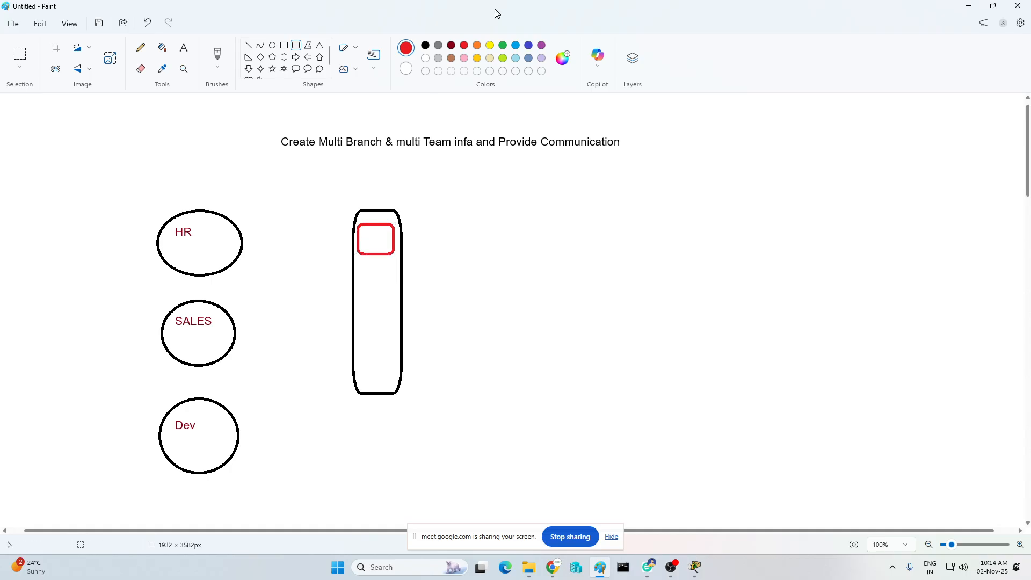
pyautogui.click(503, 46)
pyautogui.moveTo(358, 283); pyautogui.dragTo(398, 321)
pyautogui.click(399, 339)
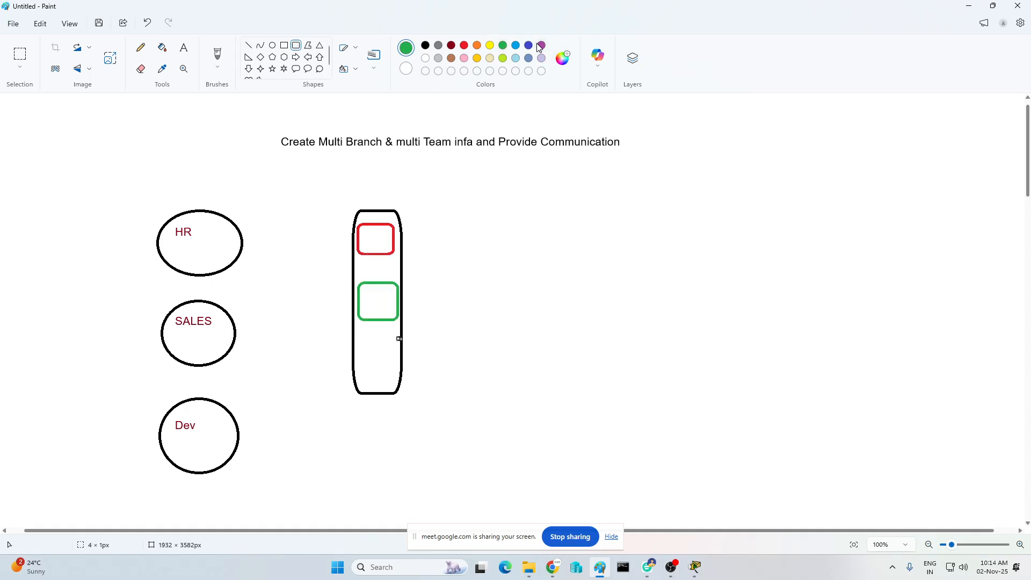
pyautogui.click(541, 45)
pyautogui.moveTo(364, 350); pyautogui.dragTo(396, 383)
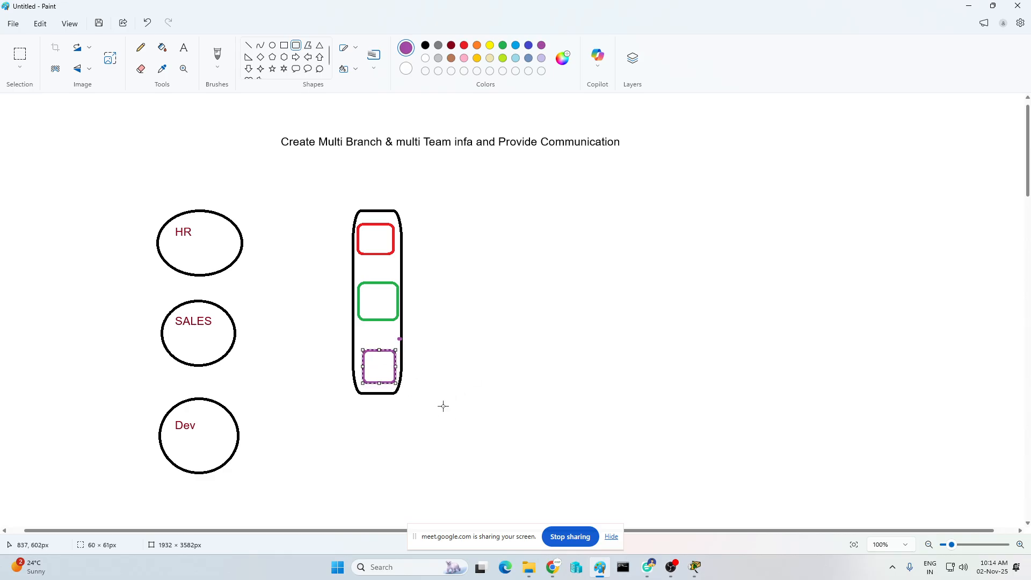
# Connect the ovals to the boxes with straight lines: Dev to purple, SALES to green and HR to red, each line in its box's colour.
pyautogui.click(249, 45)
pyautogui.moveTo(235, 419); pyautogui.dragTo(365, 368)
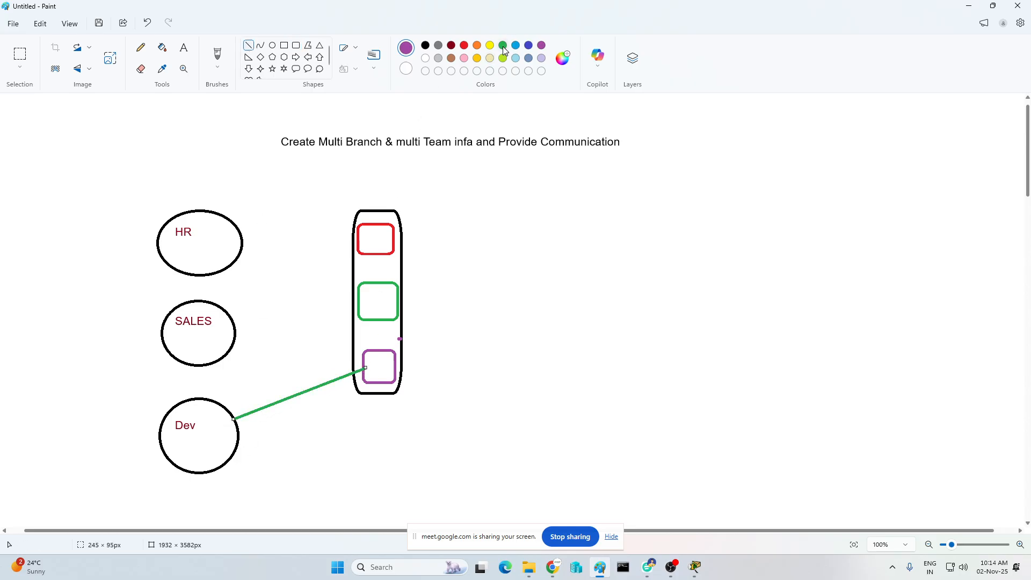
pyautogui.click(487, 188)
pyautogui.click(503, 46)
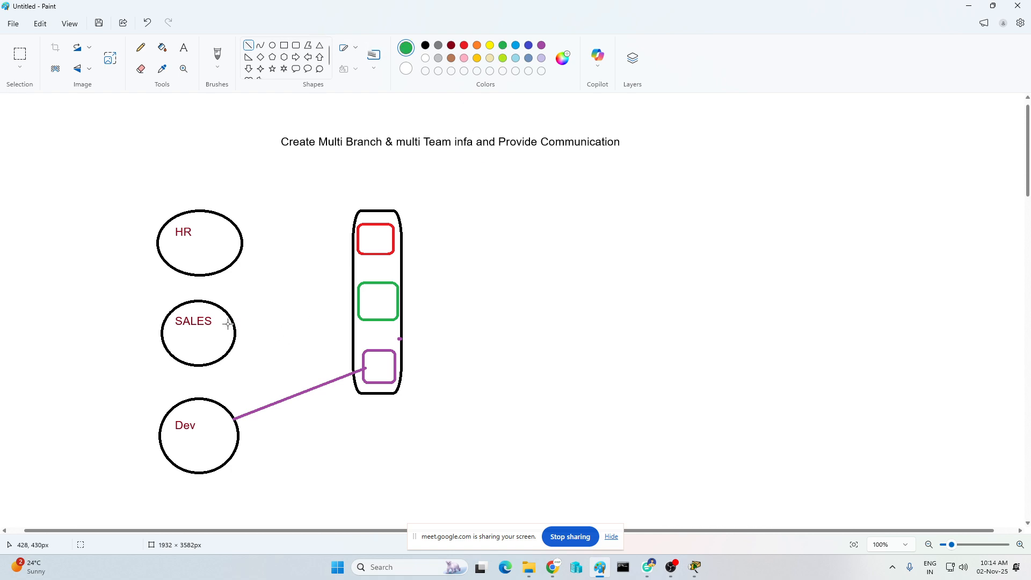
pyautogui.moveTo(233, 324); pyautogui.dragTo(358, 296)
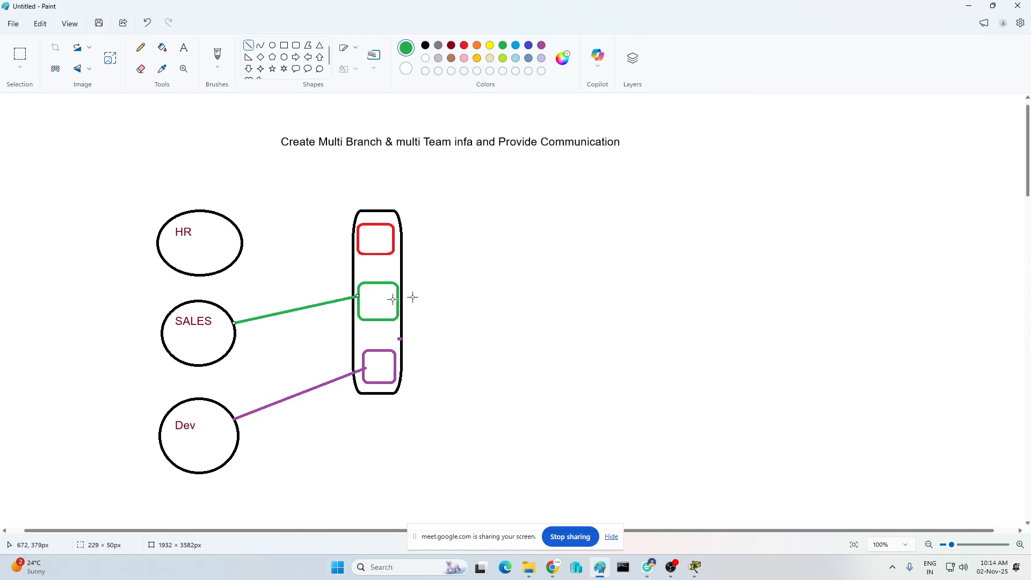
pyautogui.click(463, 285)
pyautogui.click(464, 45)
pyautogui.moveTo(233, 222); pyautogui.dragTo(357, 235)
pyautogui.click(340, 271)
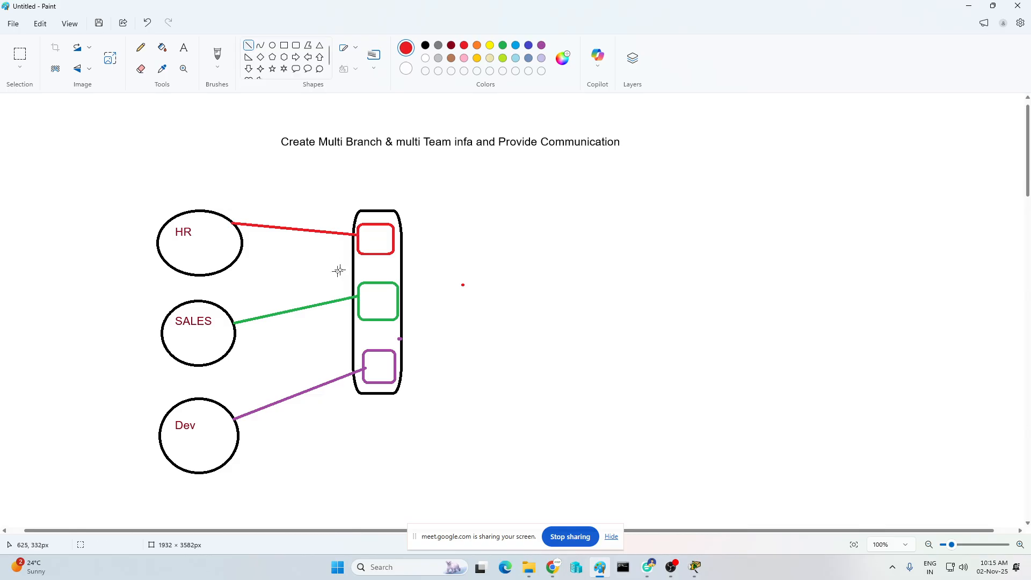
# Add the red line "Each and every team require 200 PCs" under the heading, widening its text box to fit one line.
pyautogui.click(184, 47)
pyautogui.click(313, 150)
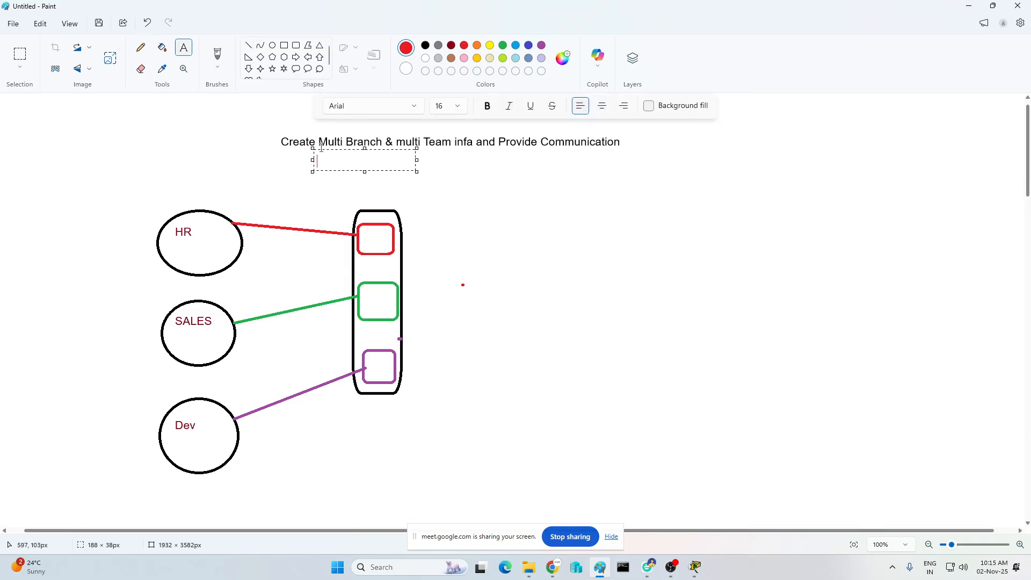
pyautogui.write('Each and every team re')
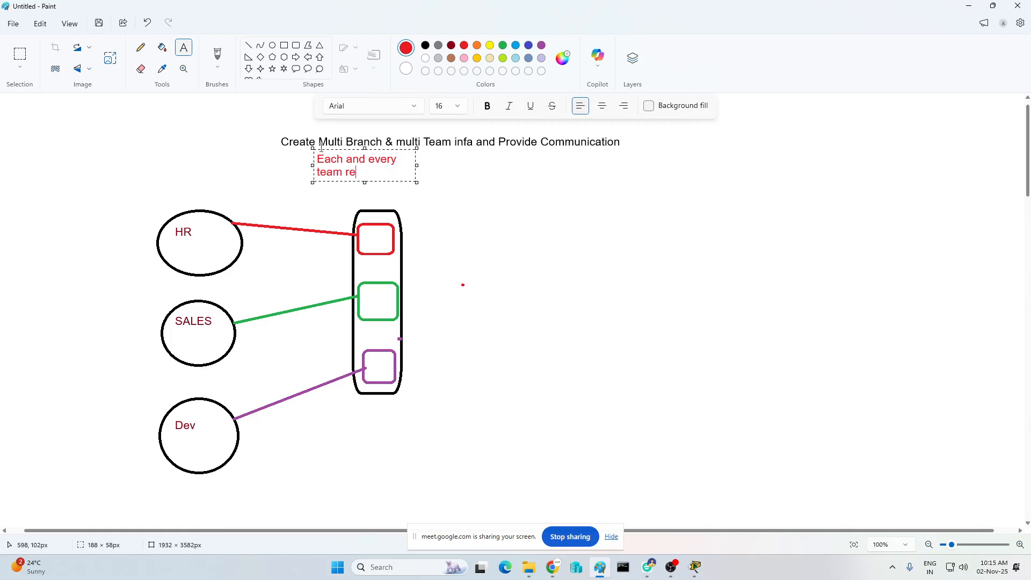
pyautogui.write('quire 200 PCs')
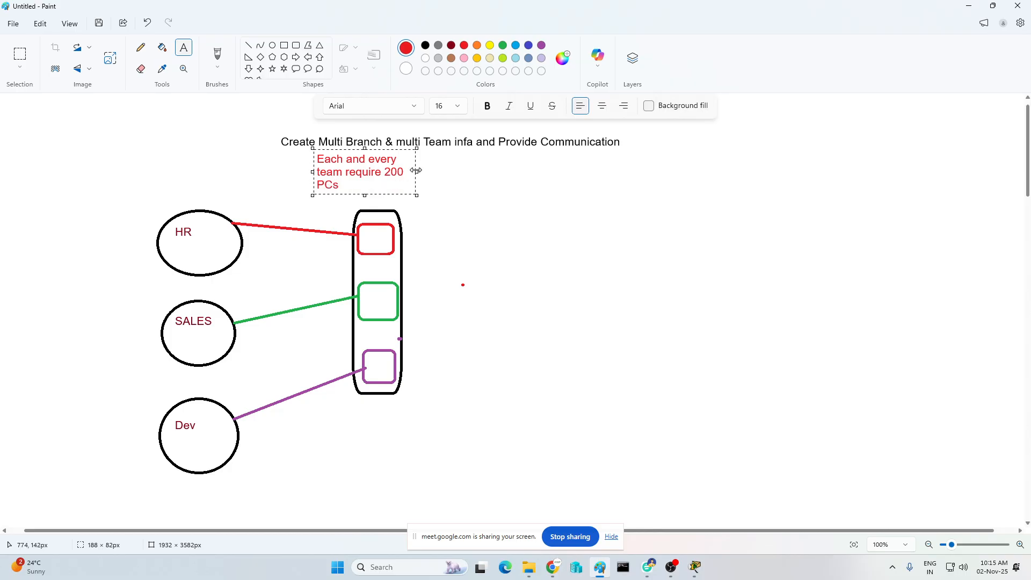
pyautogui.moveTo(416, 171); pyautogui.dragTo(619, 170)
pyautogui.click(540, 248)
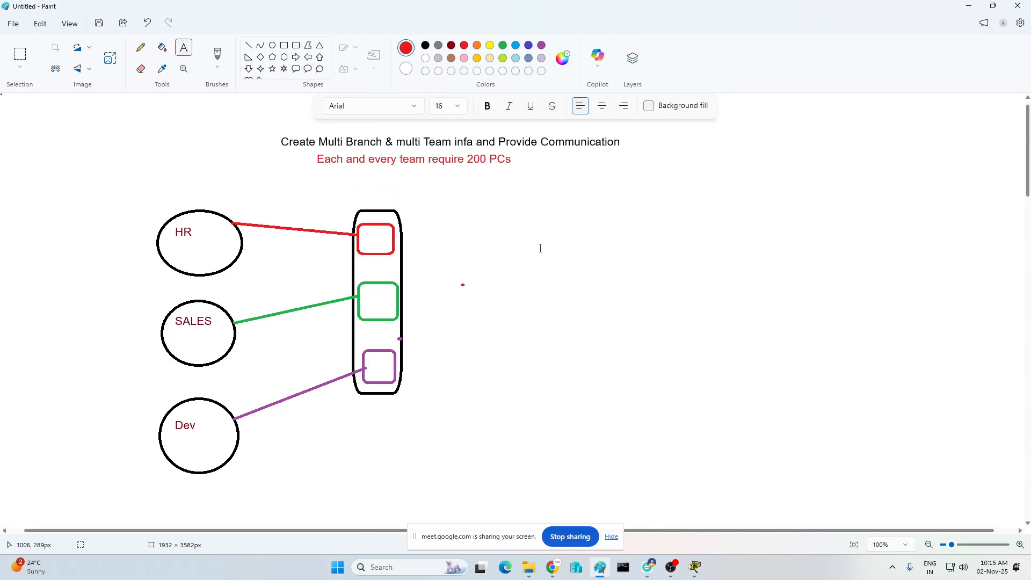
# Start a red text note in the empty area right of the heading with the network 10.0.0.0/8.
pyautogui.click(761, 141)
pyautogui.write('10.0.0.0/')
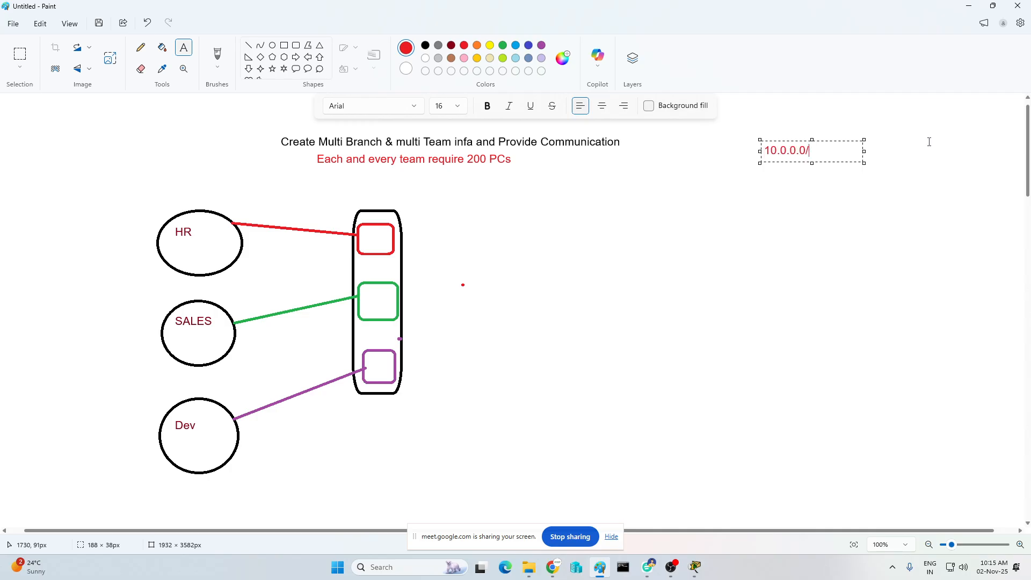
pyautogui.write('24')
pyautogui.press('BackSpace')
pyautogui.press('BackSpace')
pyautogui.write('8')
pyautogui.press('Return')
# Add the subnet lines "10.0.0.0/24 --- HR" and "10.0.1.0/24--- sales" to the network note beneath 10.0.0.0/8.
pyautogui.write('10.0.0.0/')
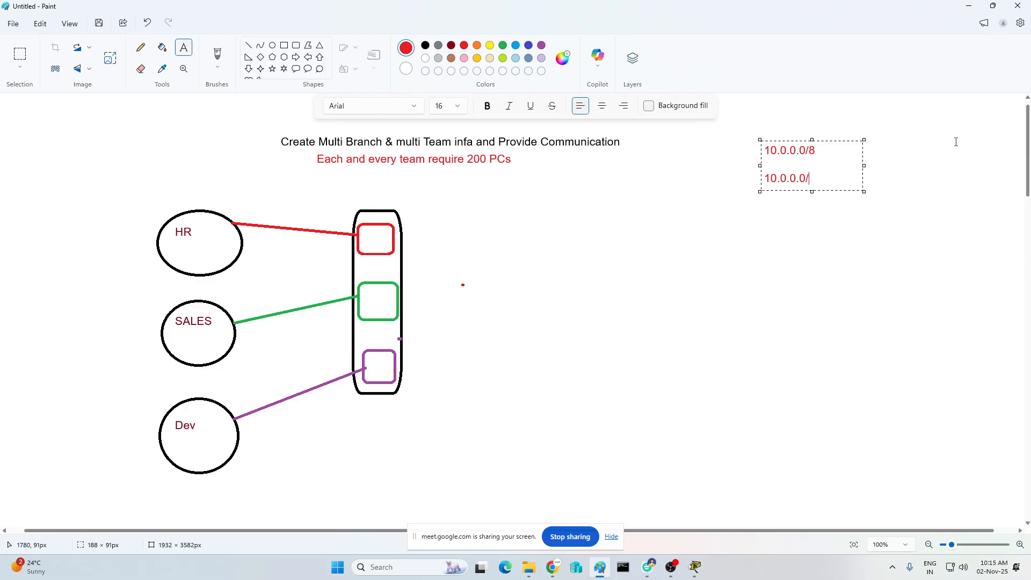
pyautogui.write('24 --- HR')
pyautogui.press('Return')
pyautogui.write('10.0.1.0/')
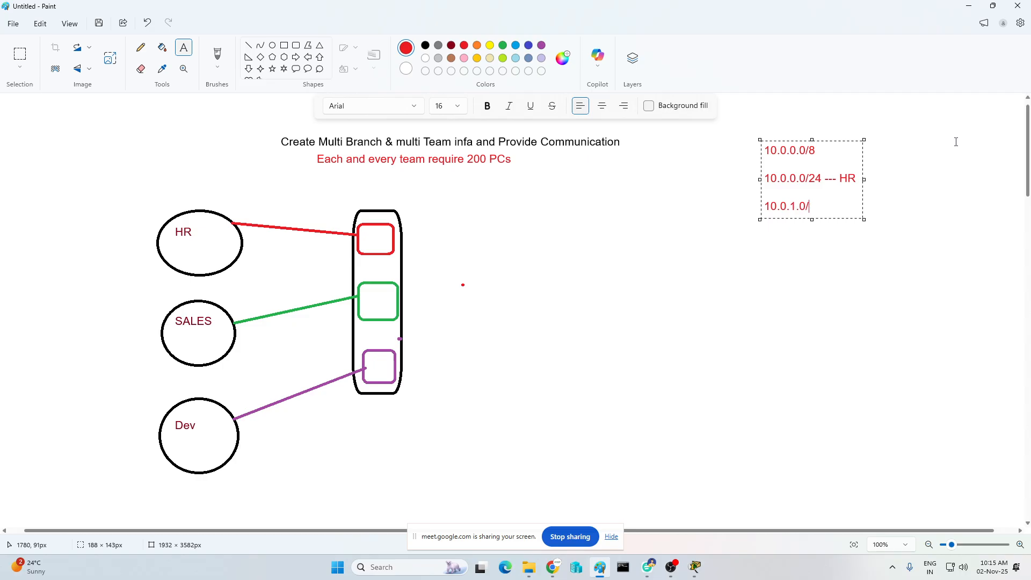
pyautogui.write('24--- sales')
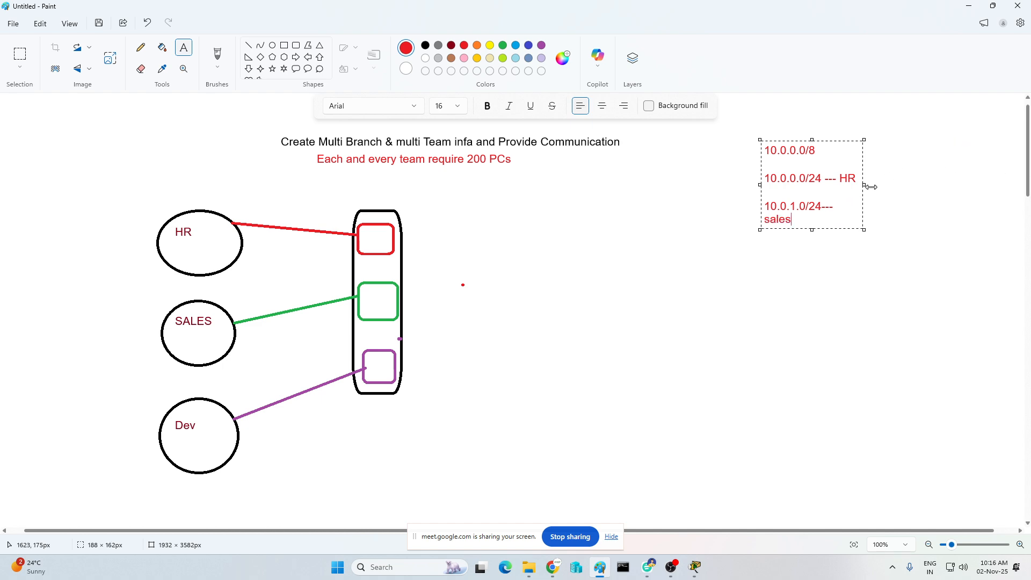
# Widen the network note so the sales subnet fits on one line, and colour that line green.
pyautogui.moveTo(871, 186); pyautogui.dragTo(738, 208)
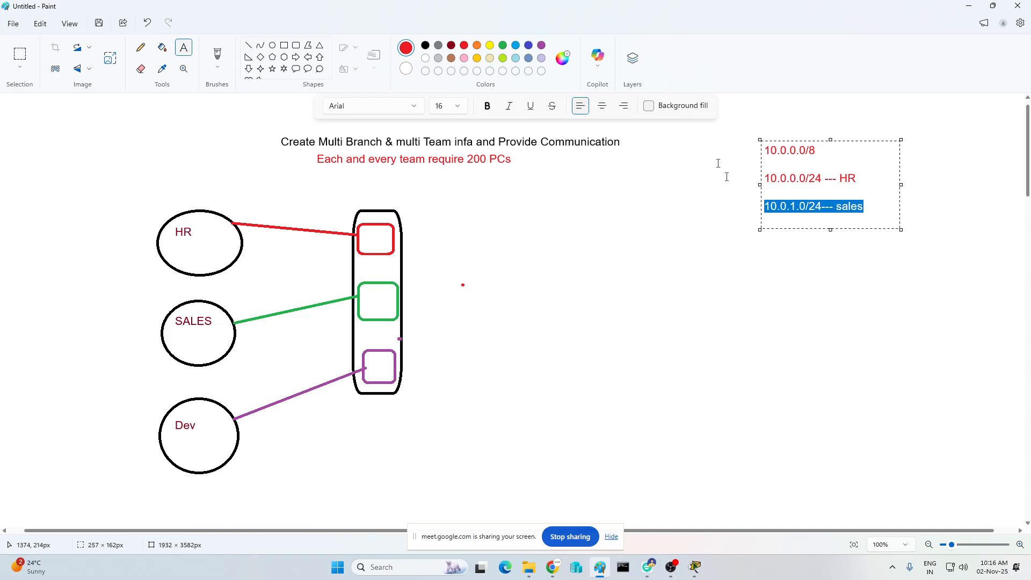
pyautogui.click(502, 45)
pyautogui.press('Right')
pyautogui.press('Return')
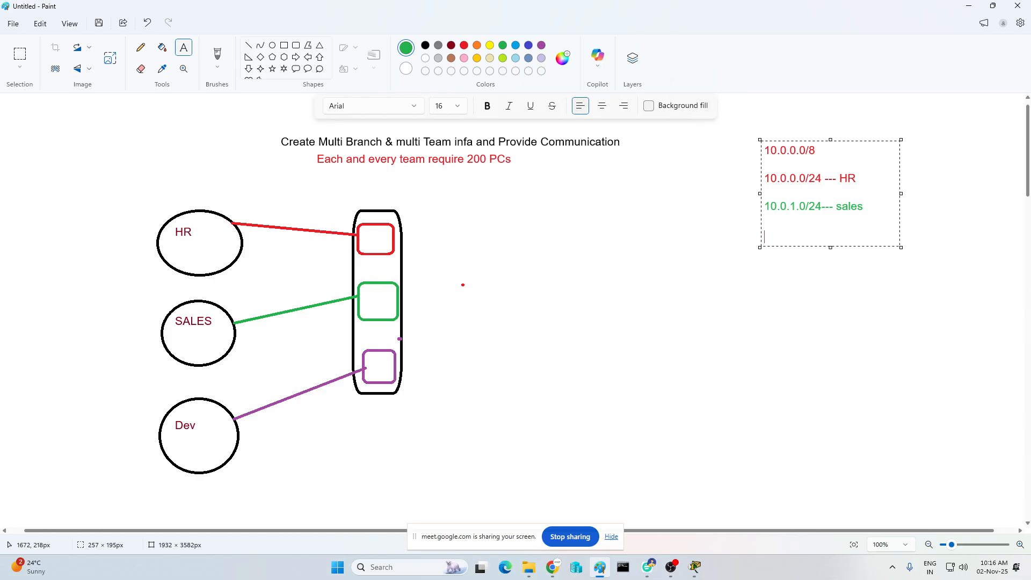
# Add the line "10.0.2.0/24 --- Dev" below the sales subnet in purple and finish the note.
pyautogui.write('10.0.2.0/24 --- Dev')
pyautogui.hotkey('shift', 'Left')
pyautogui.hotkey('shift', 'Left')
pyautogui.hotkey('shift', 'Left')
pyautogui.hotkey('shift', 'Left')
pyautogui.hotkey('shift', 'Left')
pyautogui.hotkey('shift', 'Left')
pyautogui.hotkey('shift', 'Left')
pyautogui.hotkey('shift', 'Left')
pyautogui.hotkey('shift', 'Left')
pyautogui.hotkey('shift', 'Left')
pyautogui.hotkey('shift', 'Left')
pyautogui.hotkey('shift', 'Left')
pyautogui.hotkey('shift', 'Left')
pyautogui.hotkey('shift', 'Left')
pyautogui.hotkey('shift', 'Left')
pyautogui.hotkey('shift', 'Left')
pyautogui.hotkey('shift', 'Left')
pyautogui.hotkey('shift', 'Left')
pyautogui.hotkey('shift', 'Left')
pyautogui.hotkey('shift', 'Left')
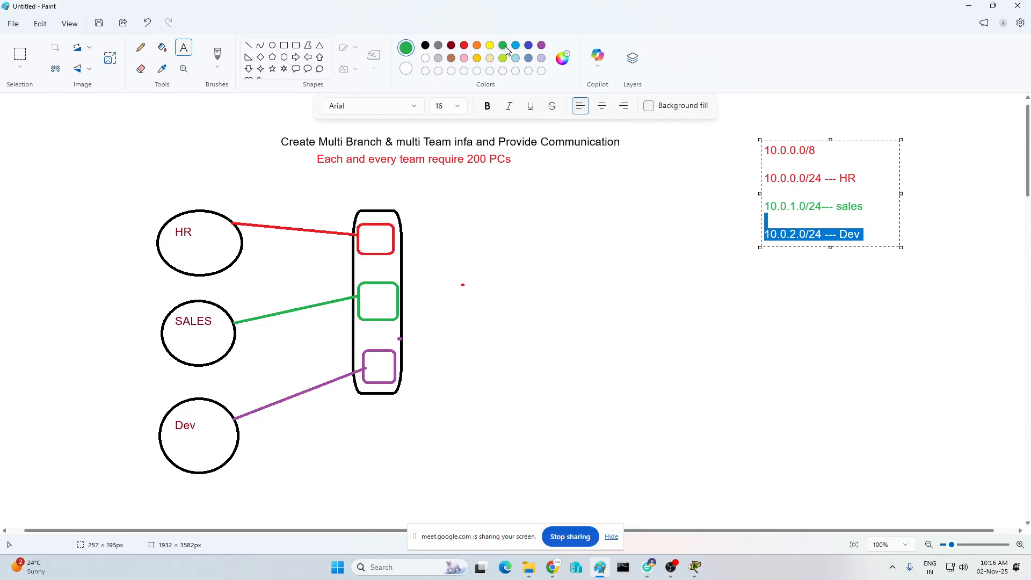
pyautogui.click(541, 46)
pyautogui.click(767, 284)
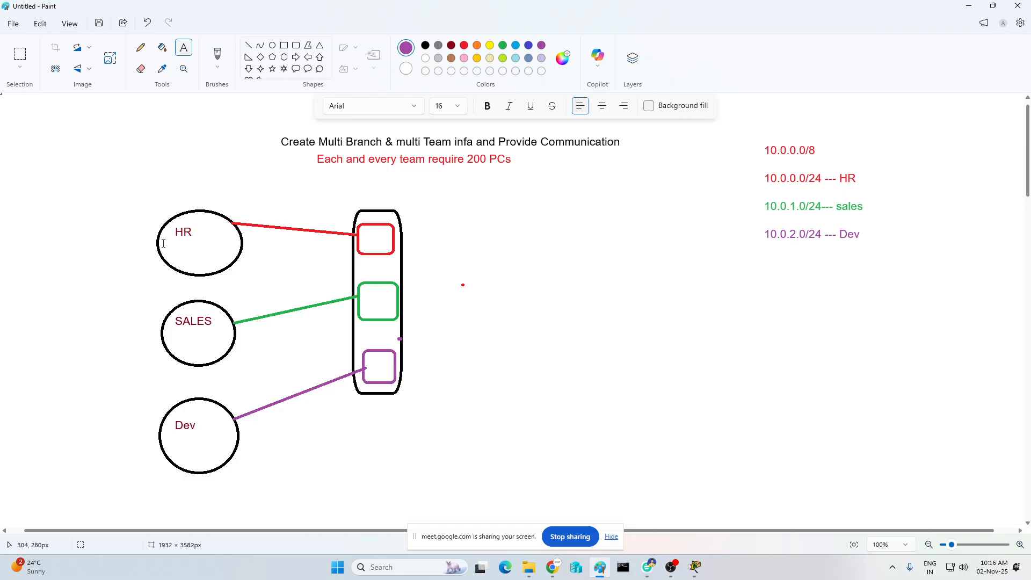
# Write the address range "10.0.0.1 to 254" in purple inside the HR oval, just below its label.
pyautogui.moveTo(162, 242); pyautogui.dragTo(264, 264)
pyautogui.write('10.0.0.1')
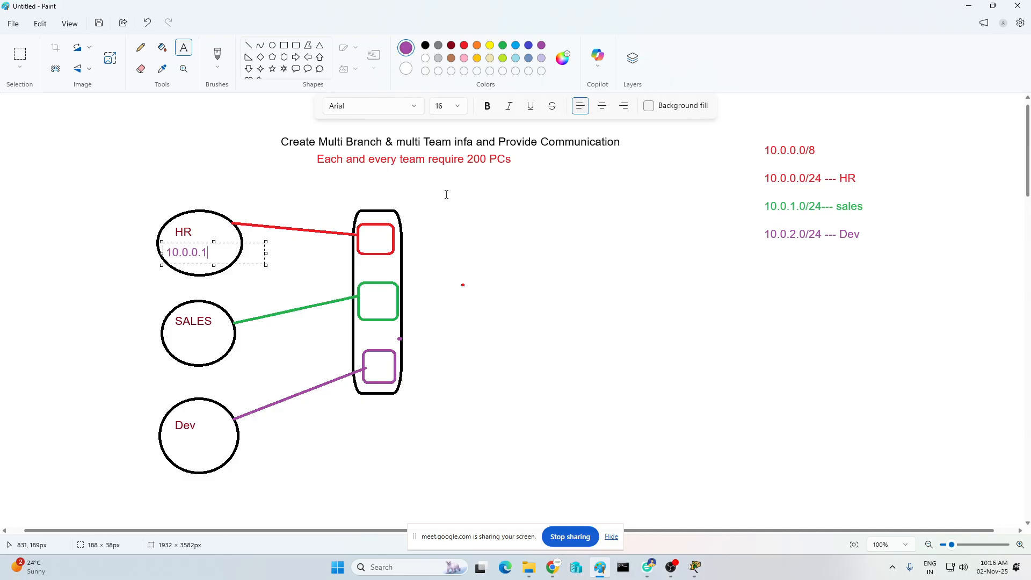
pyautogui.write(' to 254')
pyautogui.moveTo(206, 244); pyautogui.dragTo(199, 239)
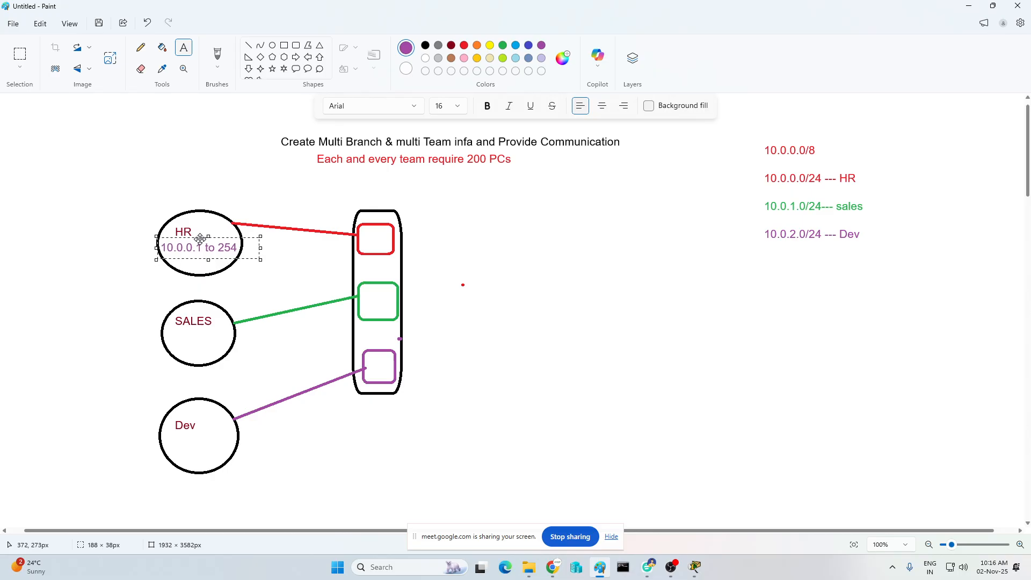
# Write the address range "1.1 to 1.254" in purple inside the SALES oval, centred below its label.
pyautogui.click(188, 343)
pyautogui.click(180, 337)
pyautogui.write('1.1')
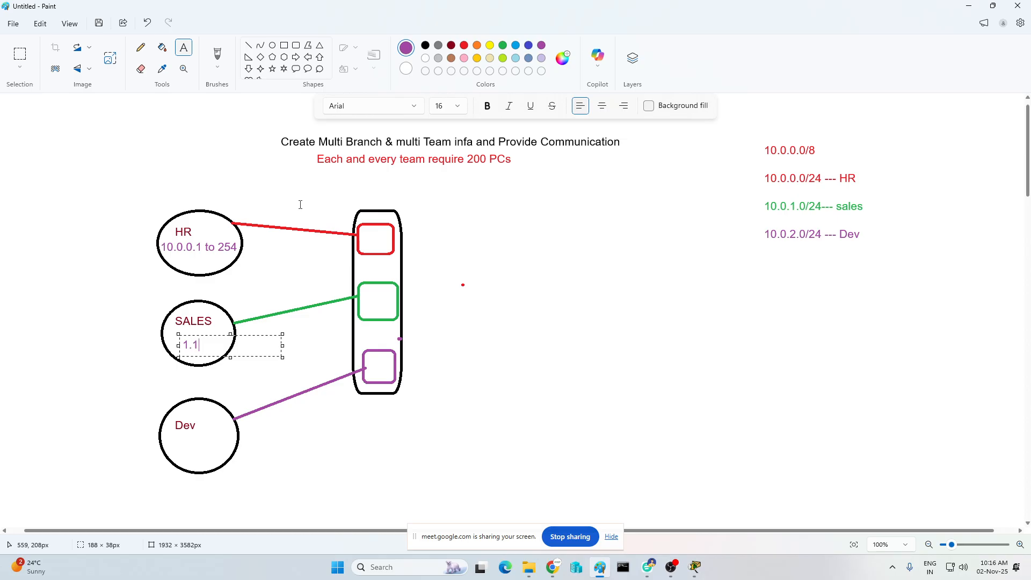
pyautogui.write(' to 1.254')
pyautogui.moveTo(221, 336); pyautogui.dragTo(207, 330)
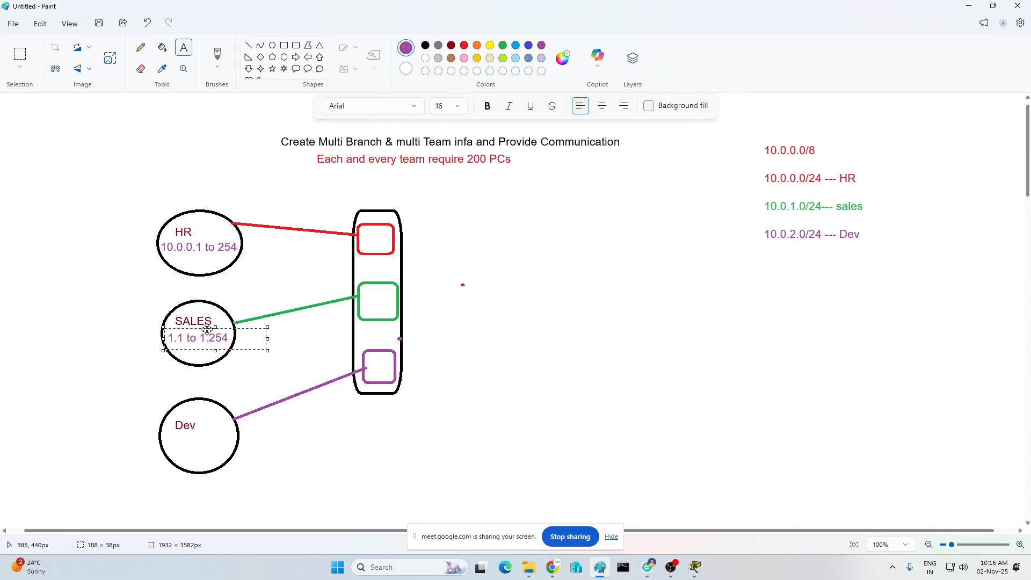
# Write the address range "2.1 to 2.254" in purple inside the Dev oval, below its label.
pyautogui.click(180, 438)
pyautogui.click(165, 434)
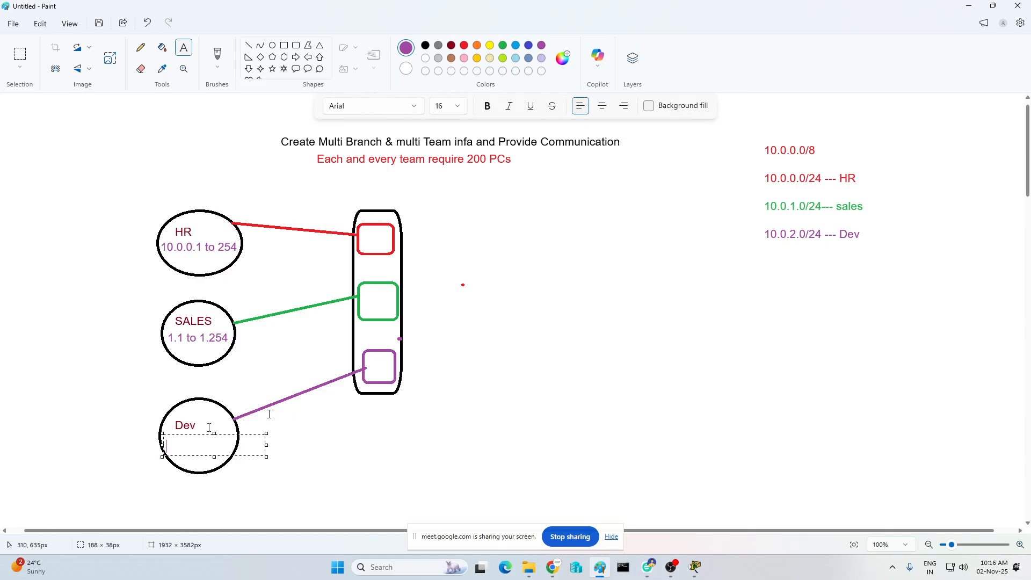
pyautogui.write('2.1 to 2.254')
pyautogui.click(620, 306)
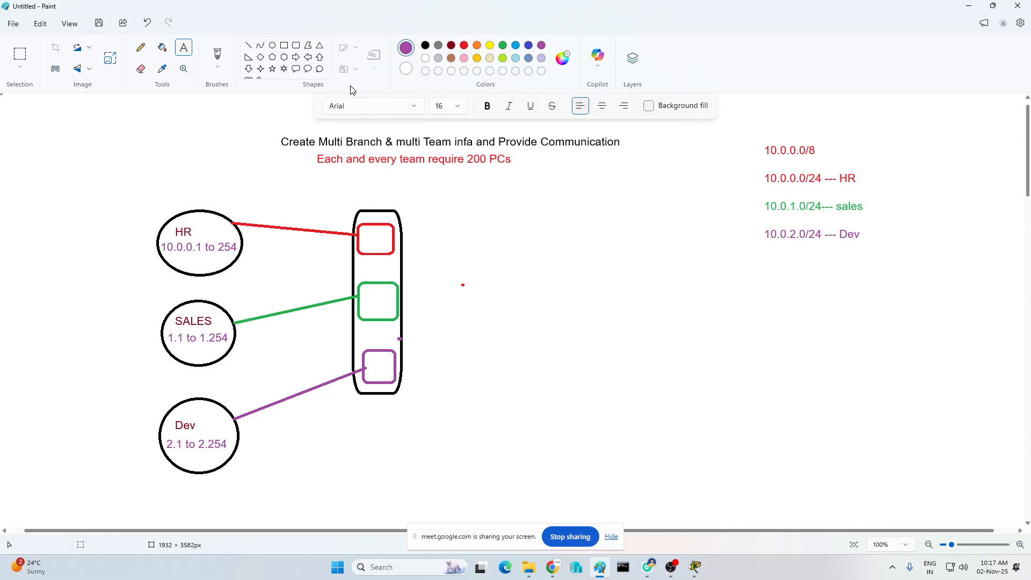
# Draw an upright light-blue oval about 123 × 198 px in the empty area right of the tall rounded rectangle.
pyautogui.click(273, 45)
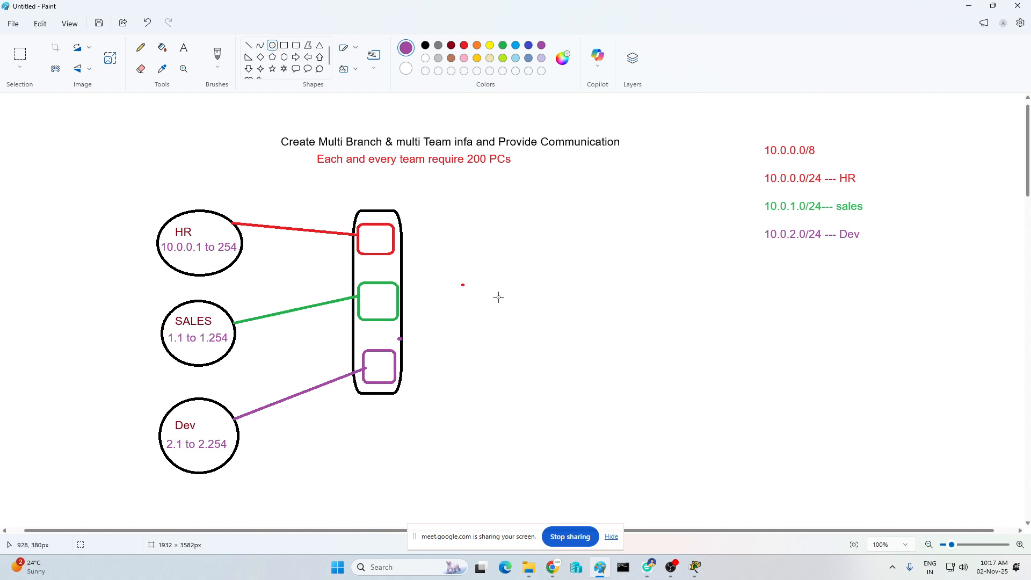
pyautogui.moveTo(509, 262); pyautogui.dragTo(578, 369)
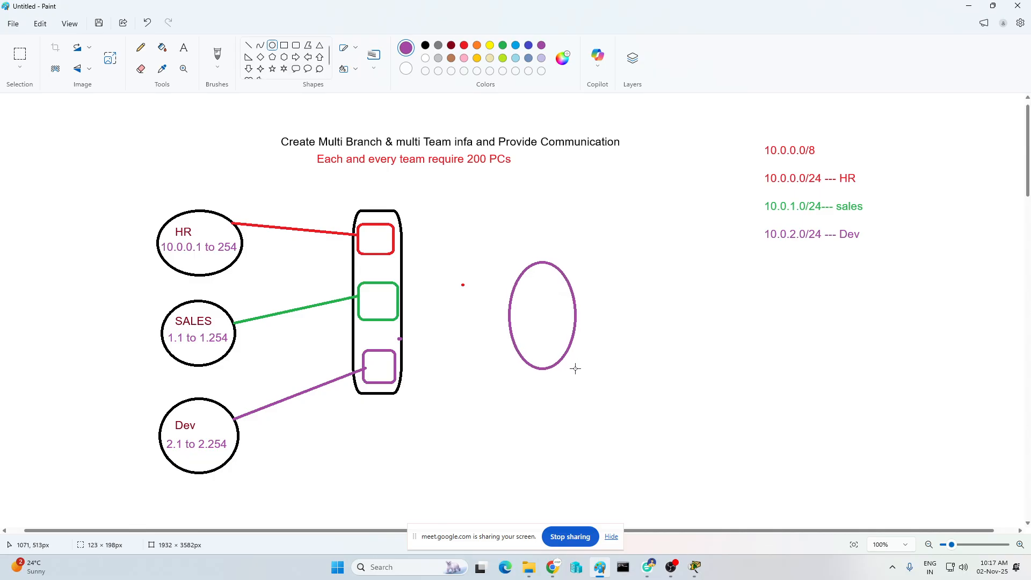
pyautogui.click(516, 61)
pyautogui.click(638, 215)
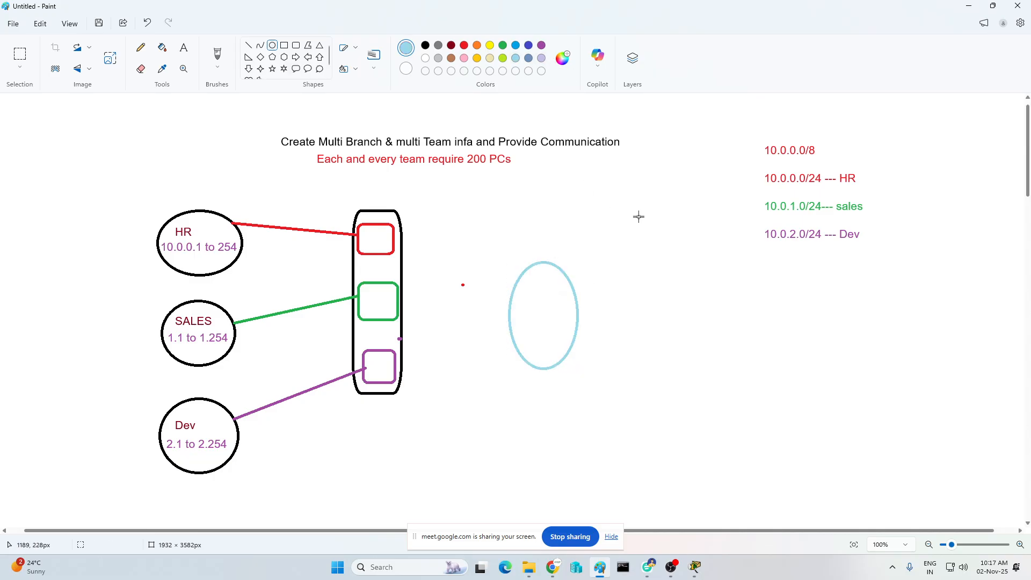
# Connect the tall rounded rectangle to the light-blue oval with a straight black line.
pyautogui.click(248, 46)
pyautogui.moveTo(402, 263); pyautogui.dragTo(512, 304)
pyautogui.click(425, 45)
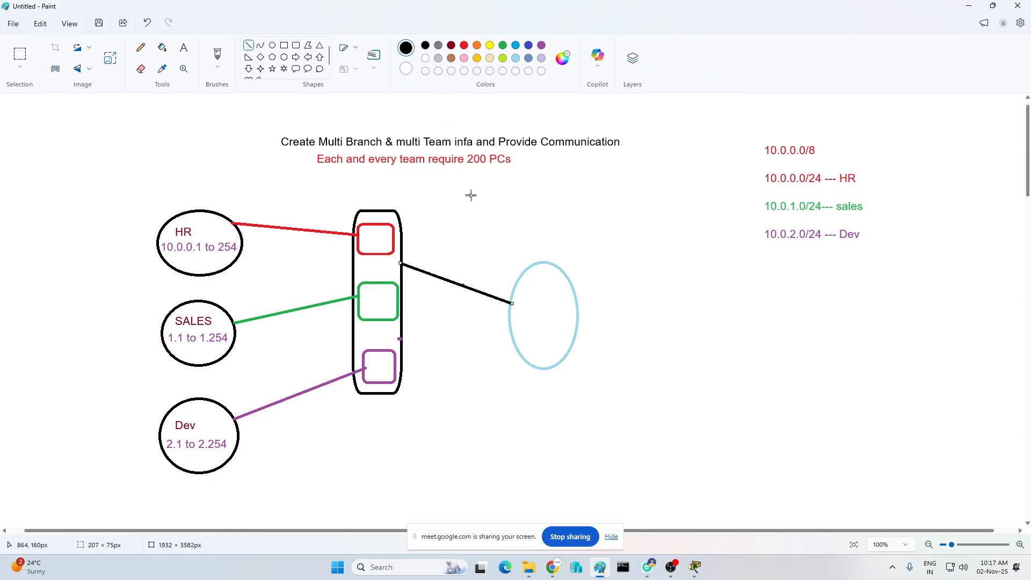
pyautogui.click(565, 424)
# Label the black line's ends in black: "23" at the tall rectangle and "fao/o" at the light-blue oval.
pyautogui.click(183, 49)
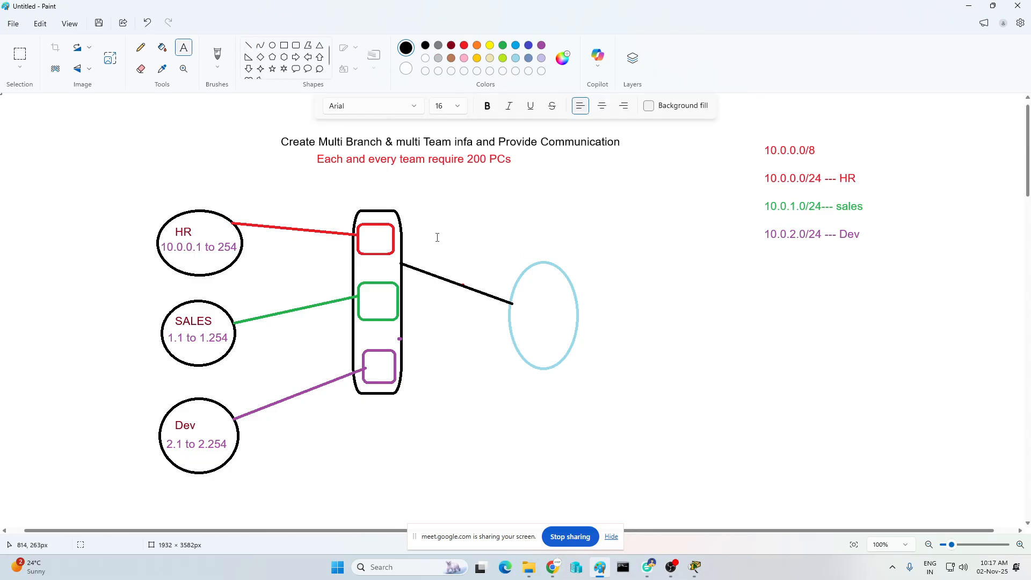
pyautogui.click(406, 252)
pyautogui.write('23')
pyautogui.click(469, 294)
pyautogui.click(483, 342)
pyautogui.click(482, 301)
pyautogui.click(478, 299)
pyautogui.write('fao/o')
pyautogui.click(459, 362)
# Add the black note "When you provide communication between different vlan configure intervlan routing" in a wide text box below the subnet list.
pyautogui.click(705, 285)
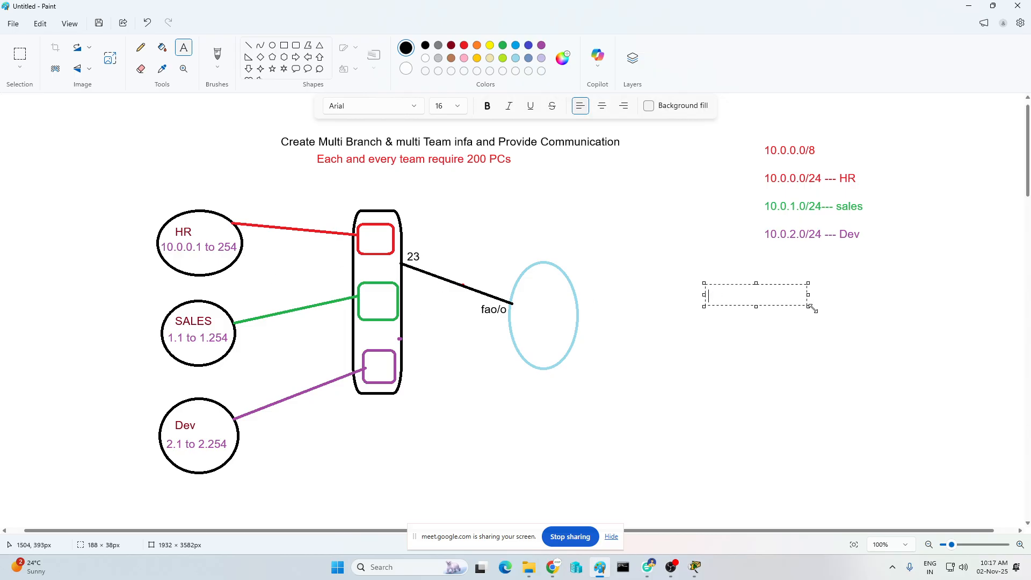
pyautogui.moveTo(810, 308); pyautogui.dragTo(957, 342)
pyautogui.write('When yoy')
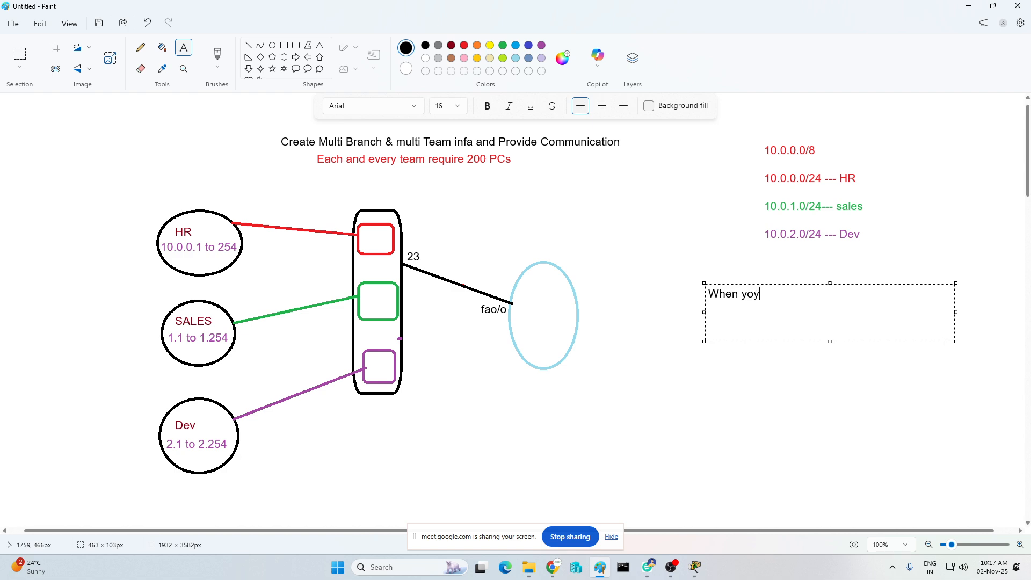
pyautogui.press('BackSpace')
pyautogui.write('u provide communicat')
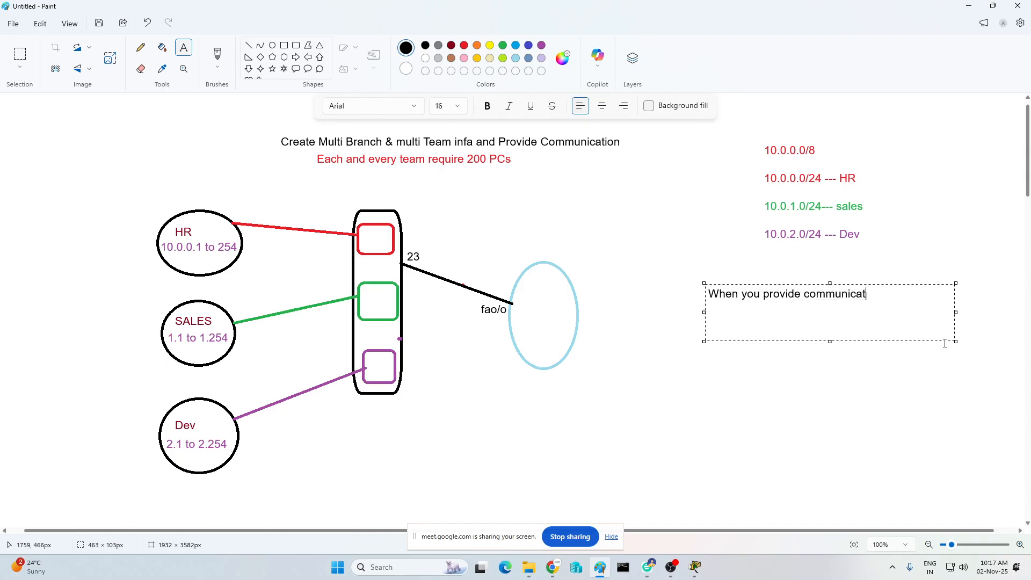
pyautogui.write('ion between different vlan ')
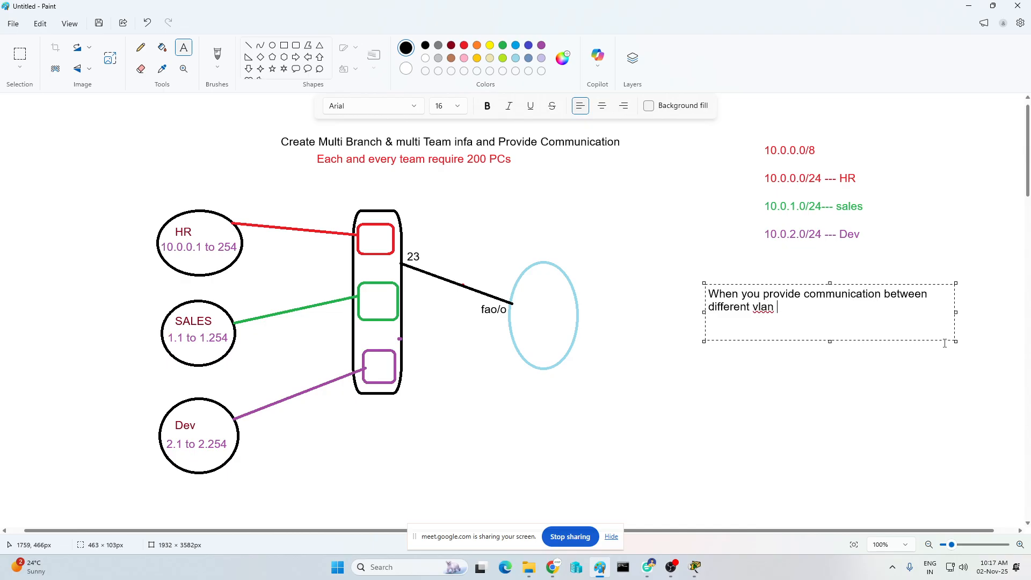
pyautogui.write('configure intervlan ro')
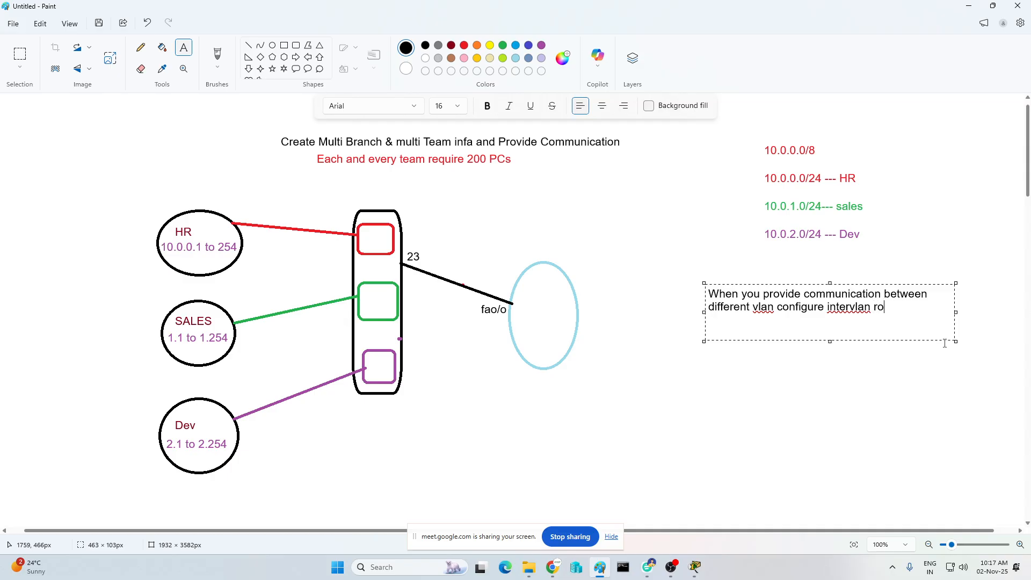
pyautogui.write('uting')
pyautogui.click(579, 293)
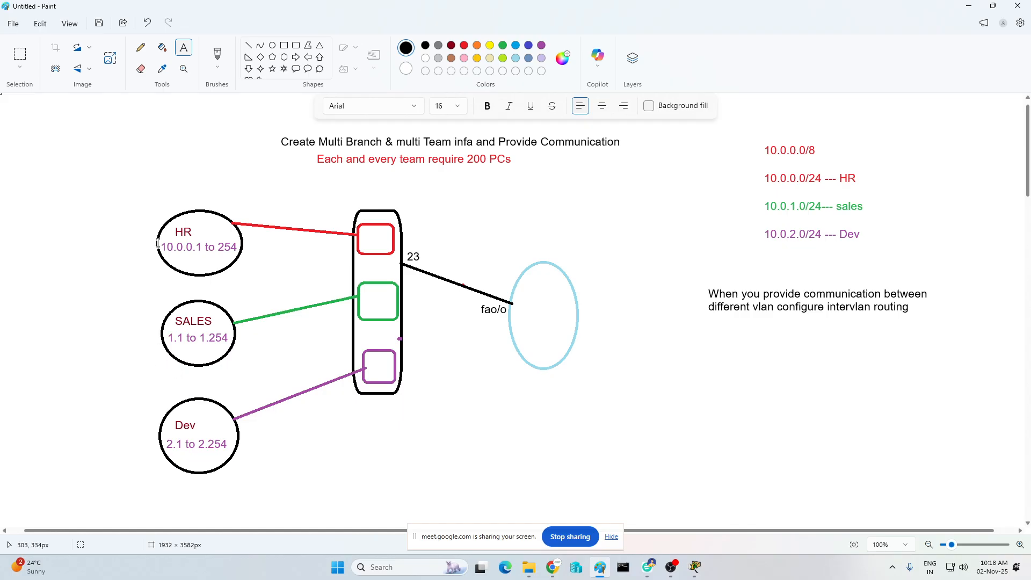
# Add the one-line label "10.0.0.1-- hr gateway" left of the HR oval, copy its text and colour it red.
pyautogui.click(49, 235)
pyautogui.write('10.0.0.0')
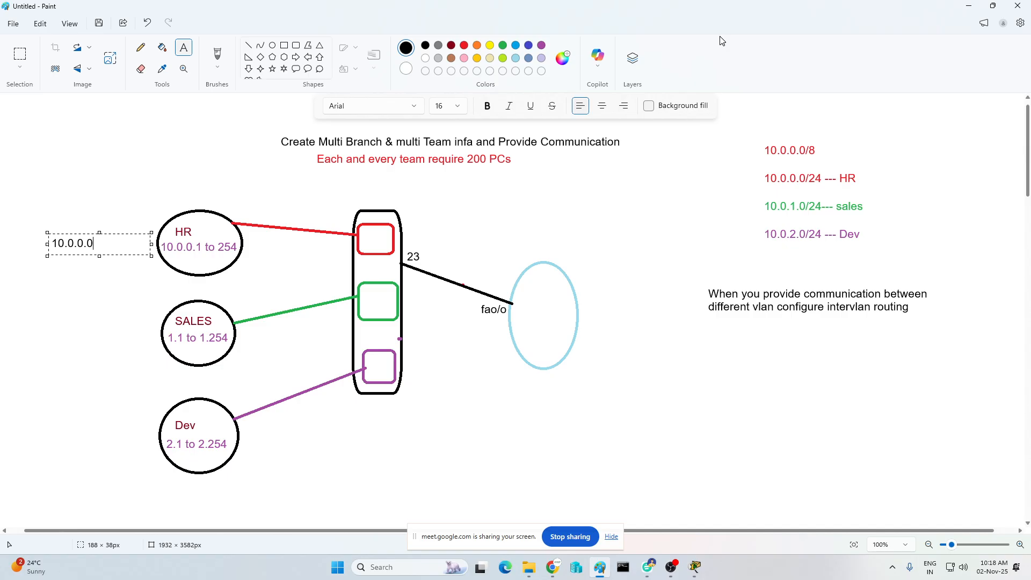
pyautogui.press('BackSpace')
pyautogui.write('1-- hr gateway')
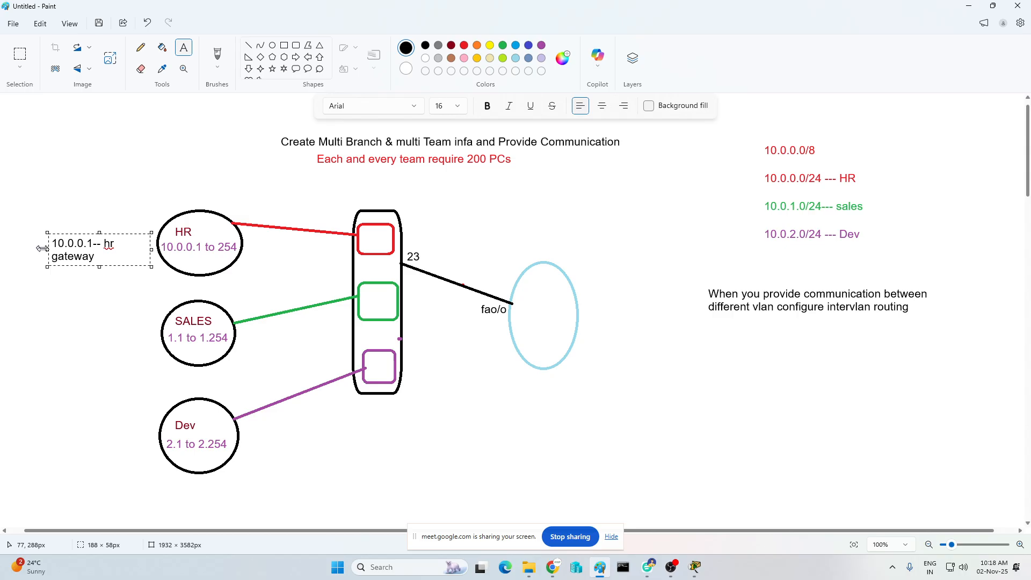
pyautogui.moveTo(48, 250); pyautogui.dragTo(20, 249)
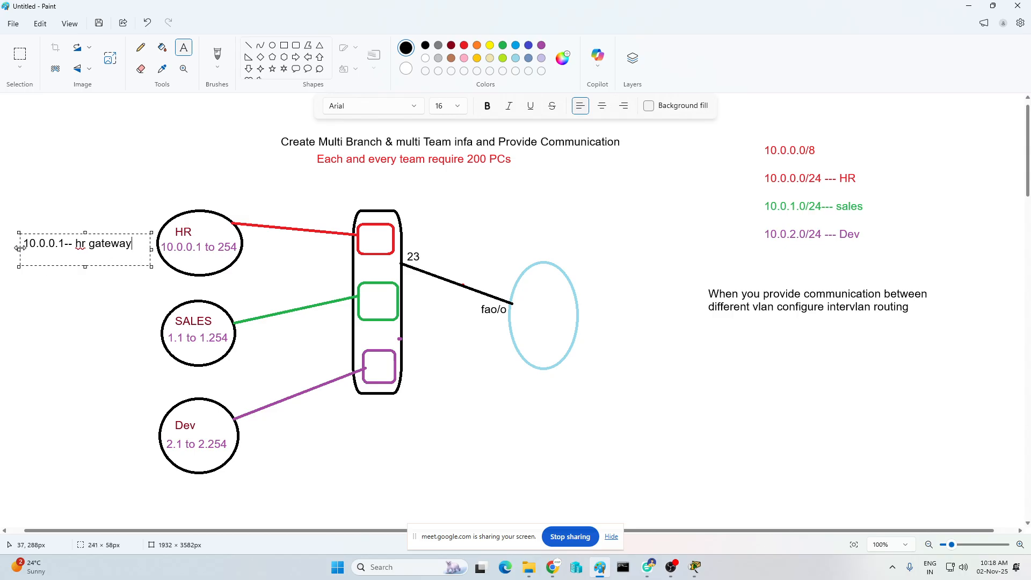
pyautogui.hotkey('ctrl', 'a')
pyautogui.hotkey('ctrl', 'c')
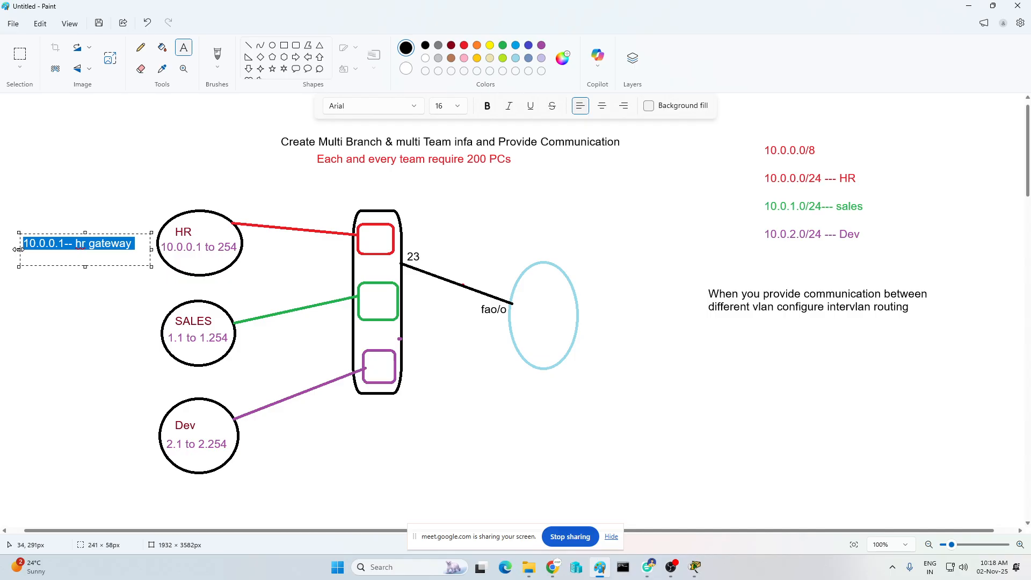
pyautogui.click(464, 45)
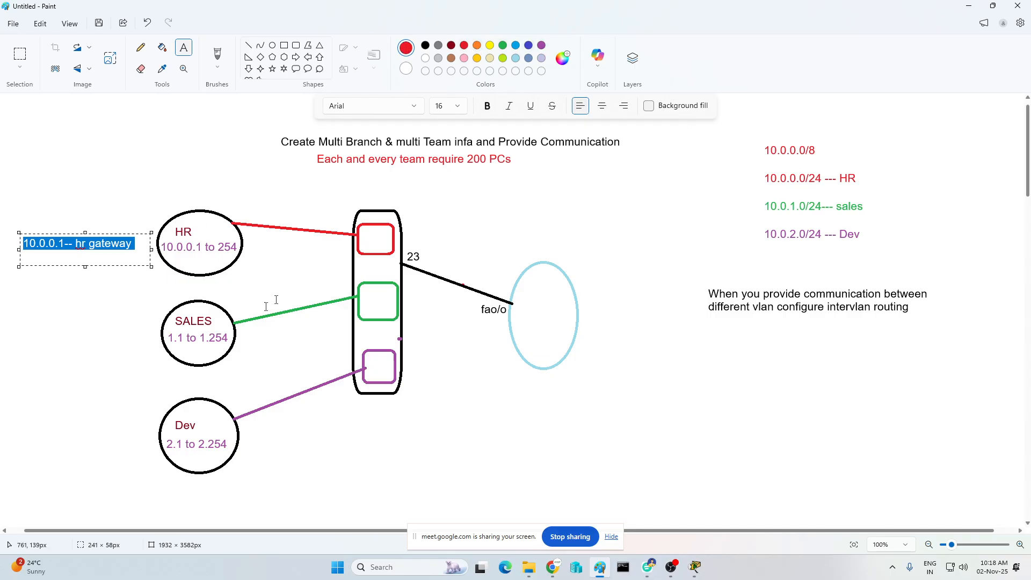
# Paste the gateway label left of the SALES oval, change it to "10.0.1.1-- sales gateway" and colour it green.
pyautogui.click(13, 326)
pyautogui.moveTo(21, 323); pyautogui.dragTo(155, 338)
pyautogui.hotkey('ctrl', 'v')
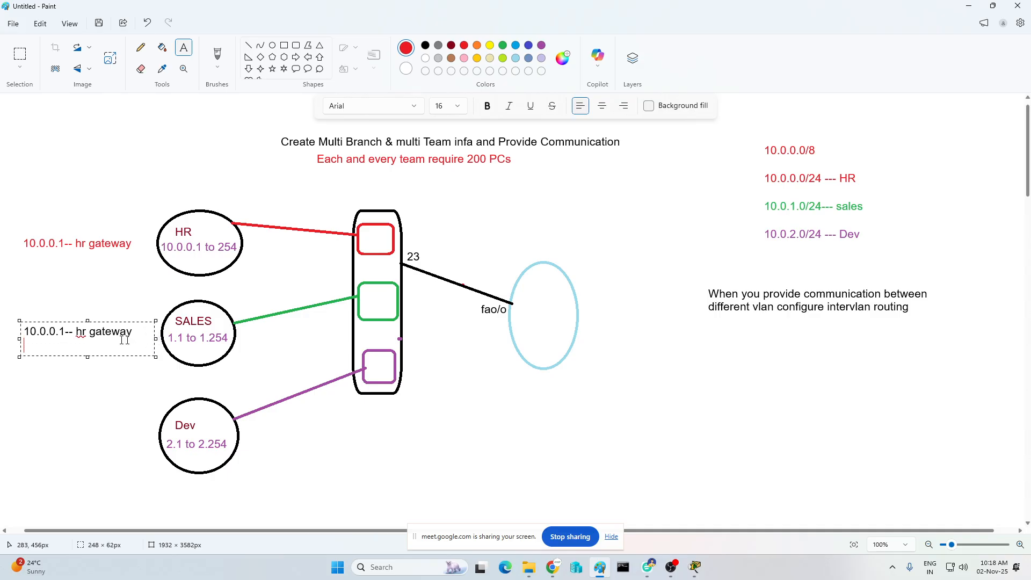
pyautogui.press('BackSpace')
pyautogui.write('1')
pyautogui.press('Right')
pyautogui.press('BackSpace')
pyautogui.press('BackSpace')
pyautogui.write('salea')
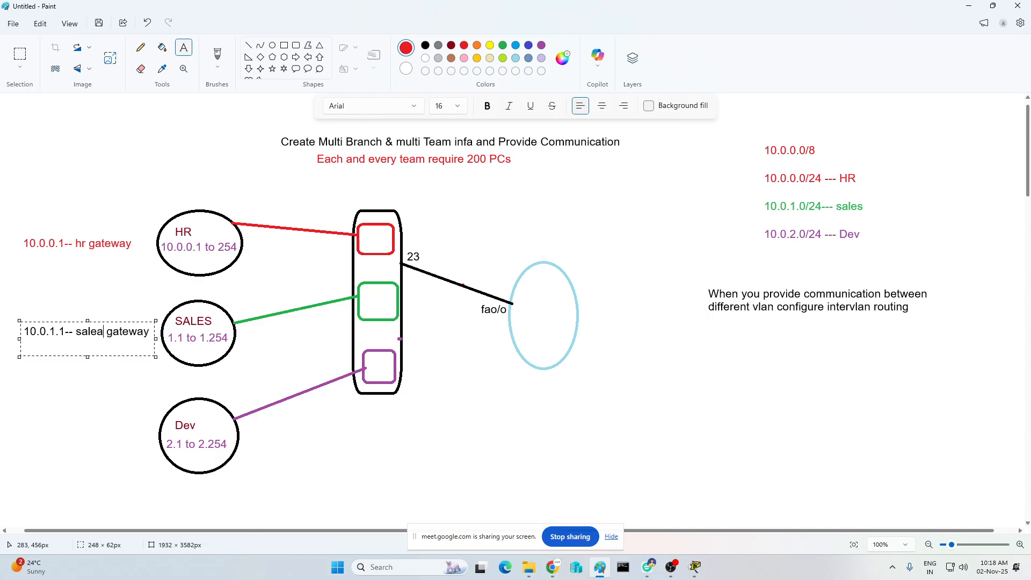
pyautogui.press('BackSpace')
pyautogui.write('s')
pyautogui.hotkey('ctrl', 'a')
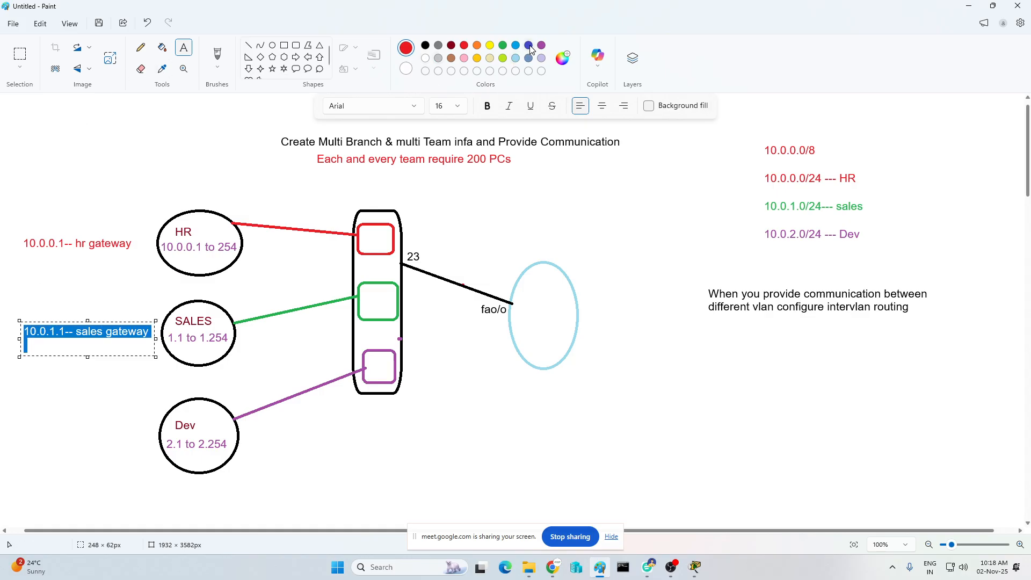
pyautogui.click(504, 45)
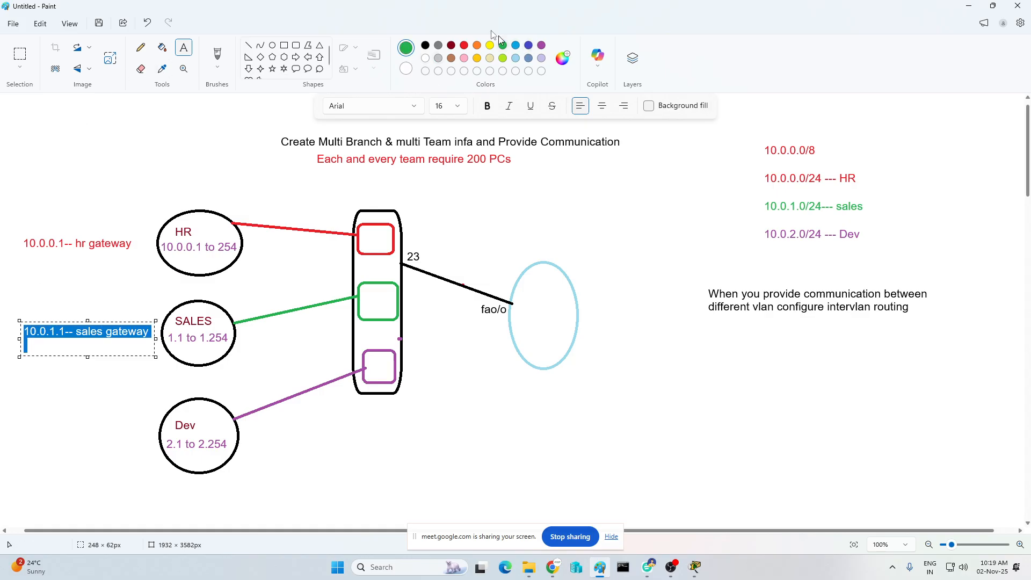
pyautogui.click(75, 398)
# Paste the gateway label left of the Dev oval, fit it on one line and change it to "10.0.2.1-- dev gateway".
pyautogui.click(23, 430)
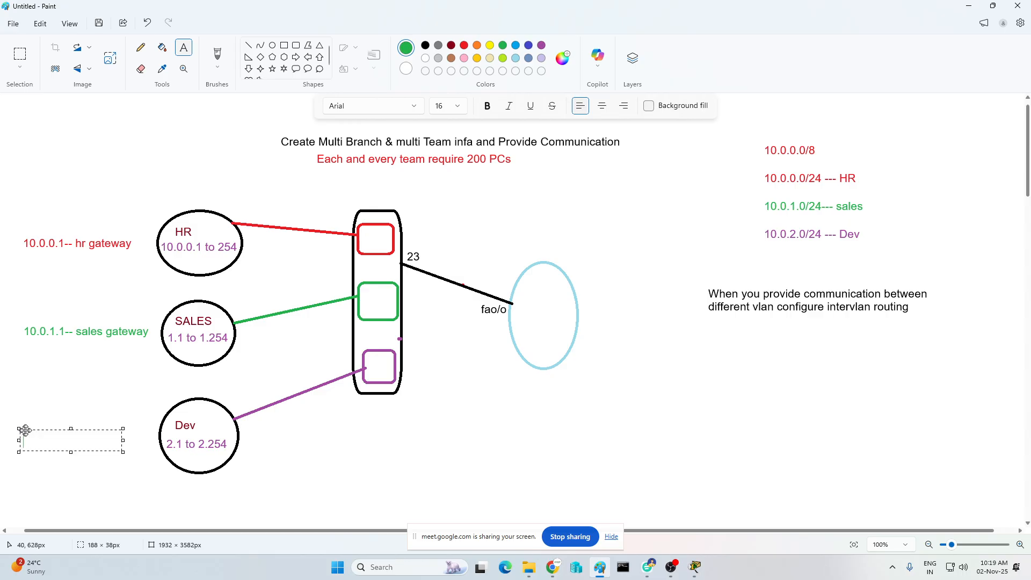
pyautogui.hotkey('ctrl', 'v')
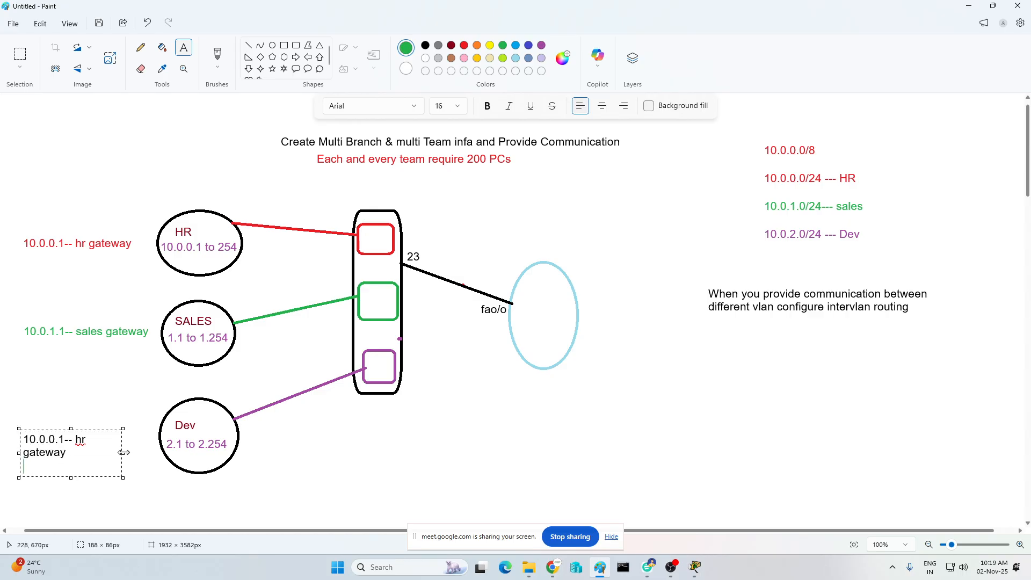
pyautogui.moveTo(123, 453); pyautogui.dragTo(180, 453)
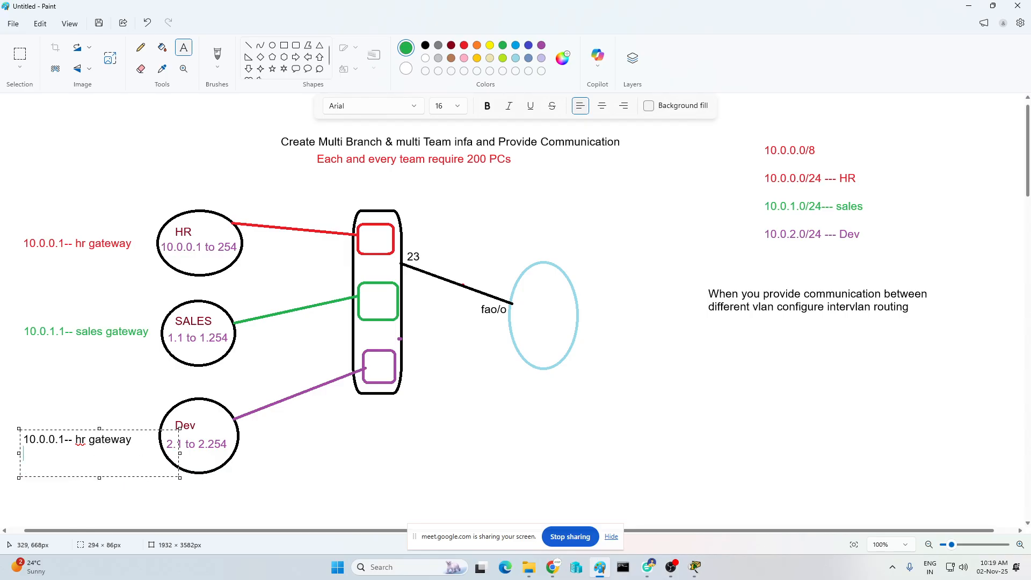
pyautogui.press('BackSpace')
pyautogui.write('2')
pyautogui.press('BackSpace')
pyautogui.press('BackSpace')
pyautogui.write('dev')
pyautogui.click(358, 406)
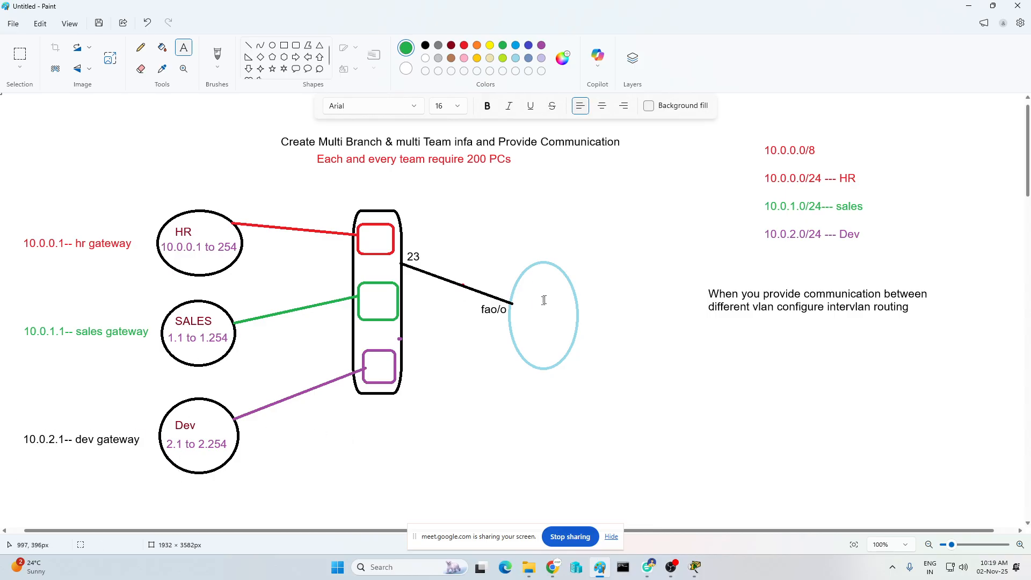
# Add the green label "router" inside the light-blue oval.
pyautogui.click(528, 297)
pyautogui.click(495, 315)
pyautogui.click(527, 293)
pyautogui.write('router')
# Draw a green vertical line down from "fao/o" and add the green note "Create Sub interface and provide gateways" beside its lower end.
pyautogui.click(249, 45)
pyautogui.moveTo(491, 319); pyautogui.dragTo(490, 404)
pyautogui.click(184, 47)
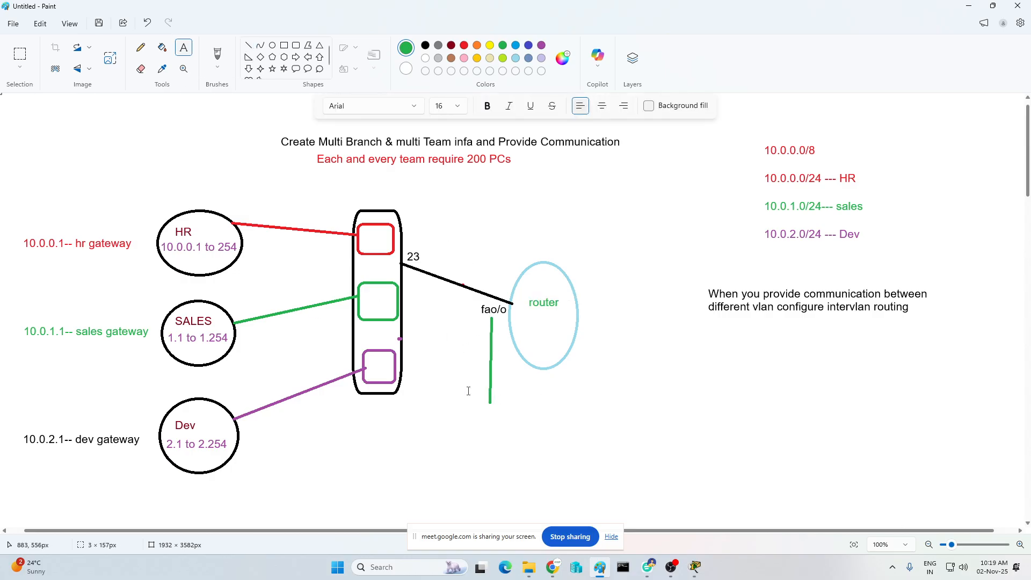
pyautogui.click(500, 399)
pyautogui.write('Create Subinter')
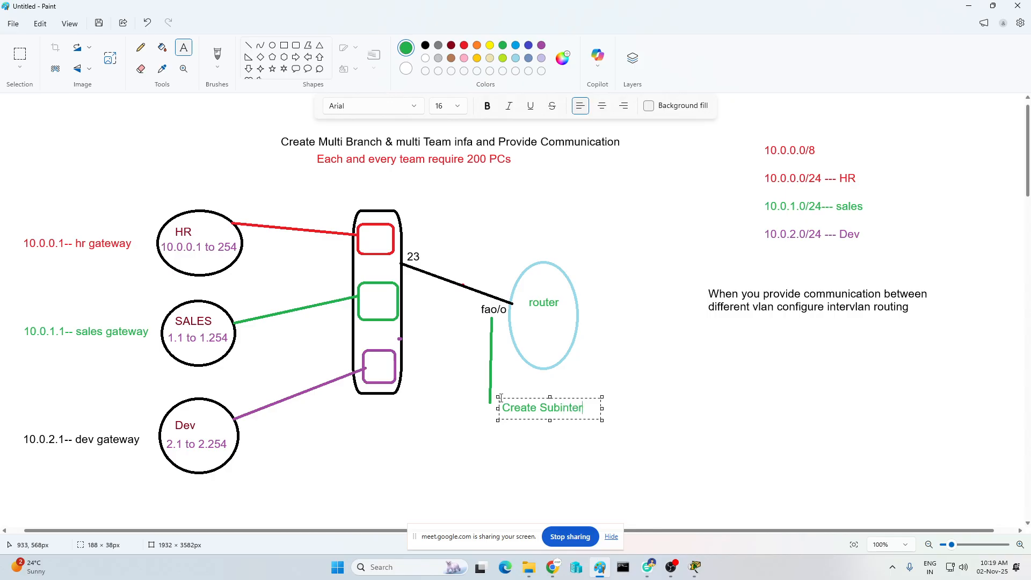
pyautogui.write('face ')
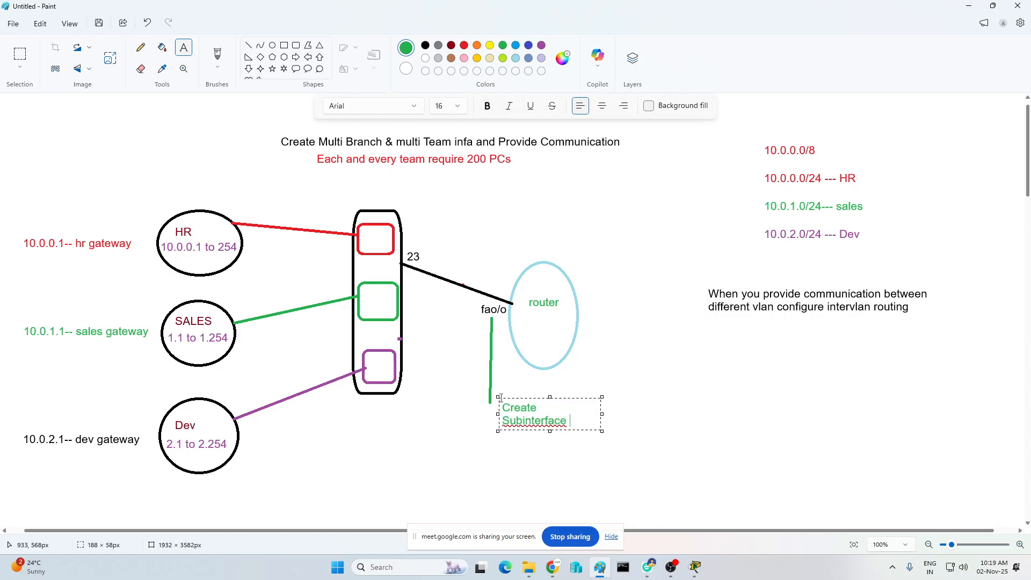
pyautogui.write('and provide ga')
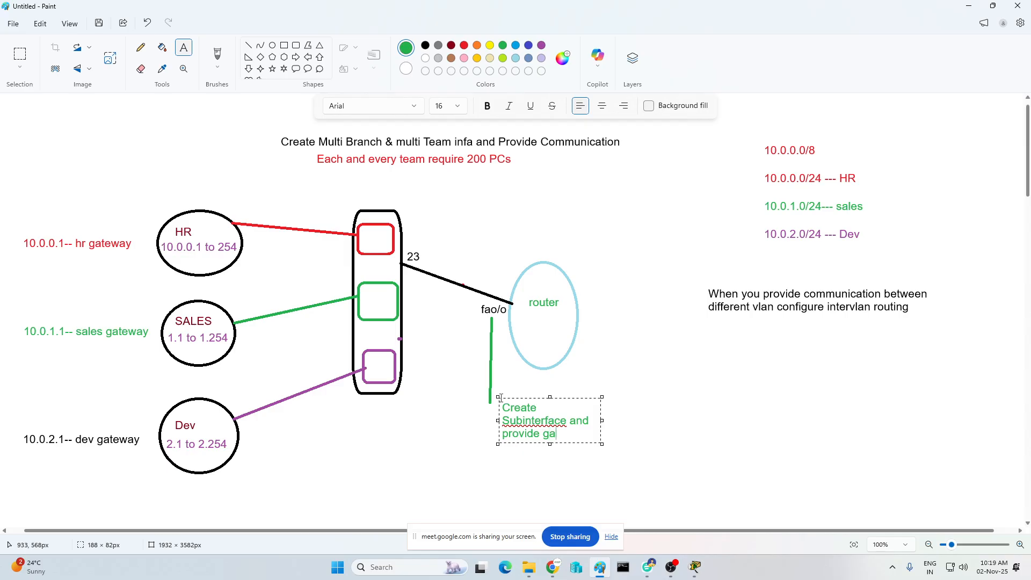
pyautogui.write('teways')
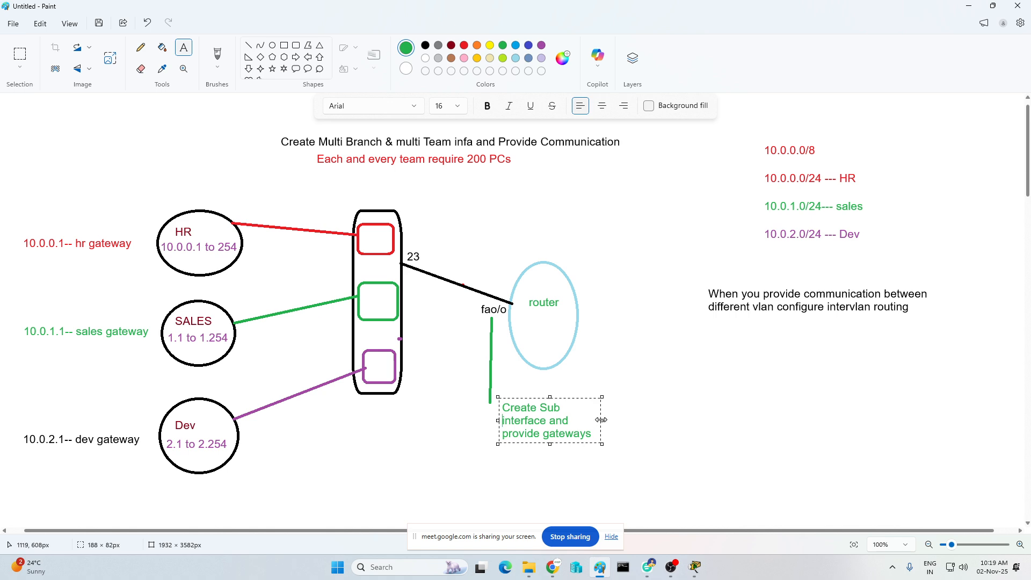
pyautogui.moveTo(603, 421); pyautogui.dragTo(637, 421)
pyautogui.click(594, 467)
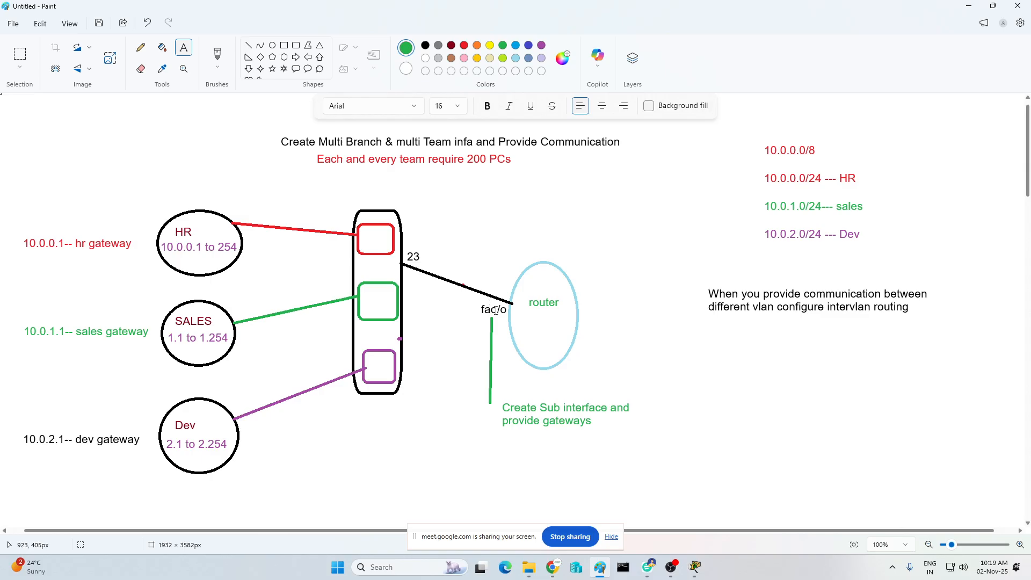
# Switch to Cisco Packet Tracer and send a simple PDU from the second switch's hr PC to the upper vlan2 hr PC.
pyautogui.click(969, 8)
pyautogui.click(695, 567)
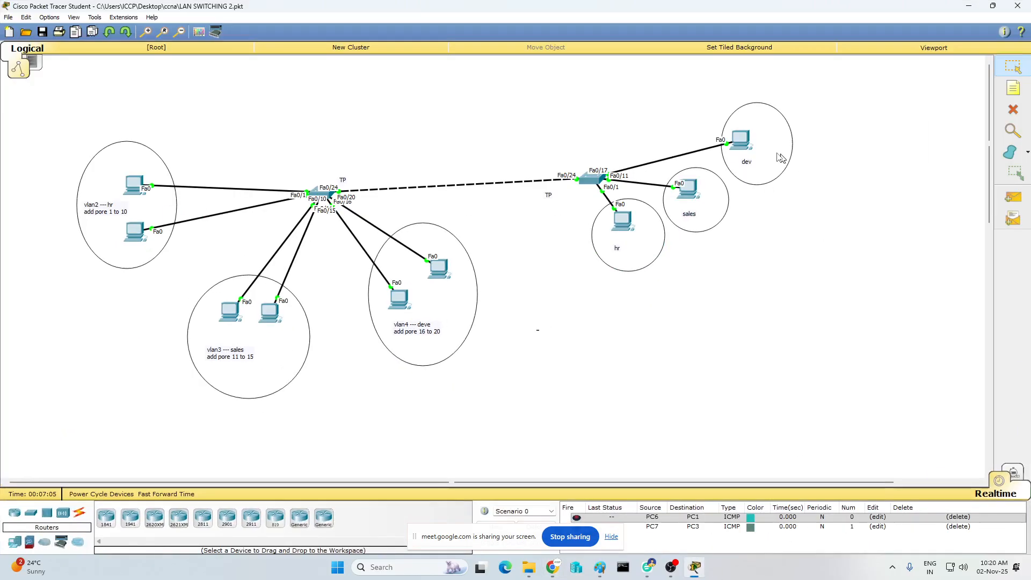
pyautogui.click(1014, 197)
pyautogui.click(621, 224)
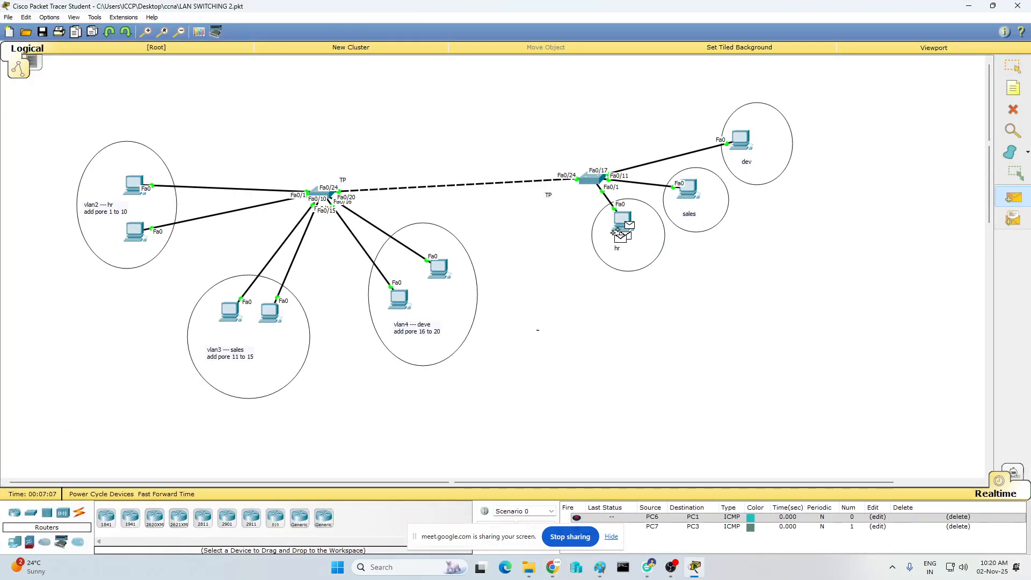
pyautogui.click(129, 189)
pyautogui.click(611, 537)
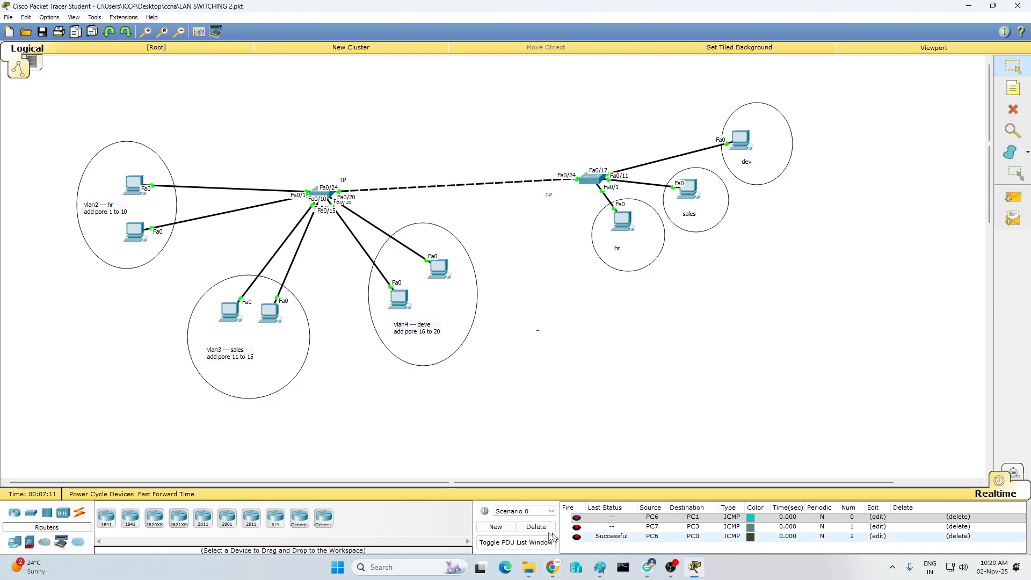
# Delete the current PDU scenario and send a simple PDU from the second switch's hr PC to vlan3 sales PC3.
pyautogui.click(536, 527)
pyautogui.click(1013, 198)
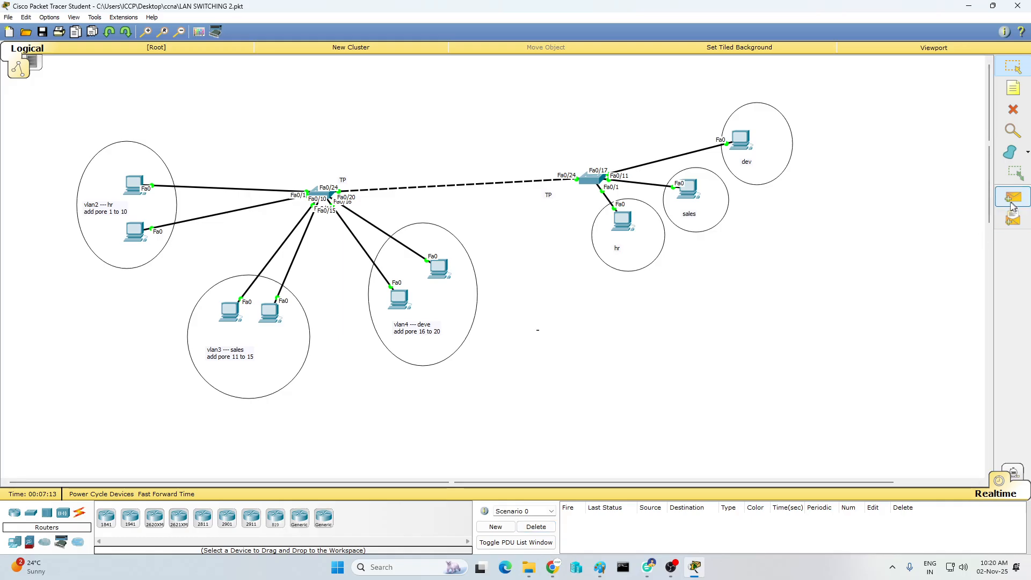
pyautogui.click(613, 216)
pyautogui.click(271, 311)
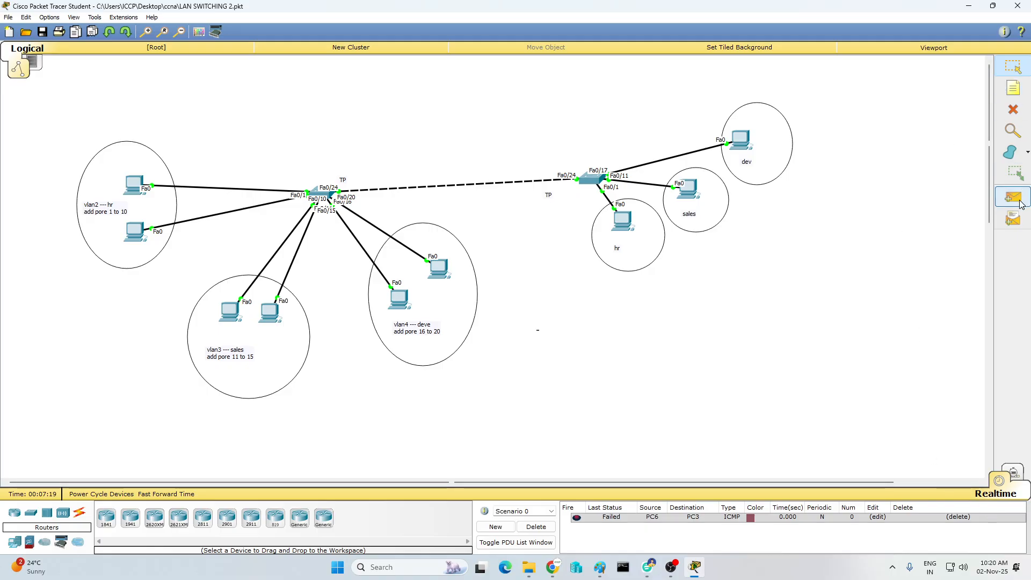
# Examine the IP configuration of the second switch's hr PC, and look at the device windows of PC2 and PC0.
pyautogui.click(627, 216)
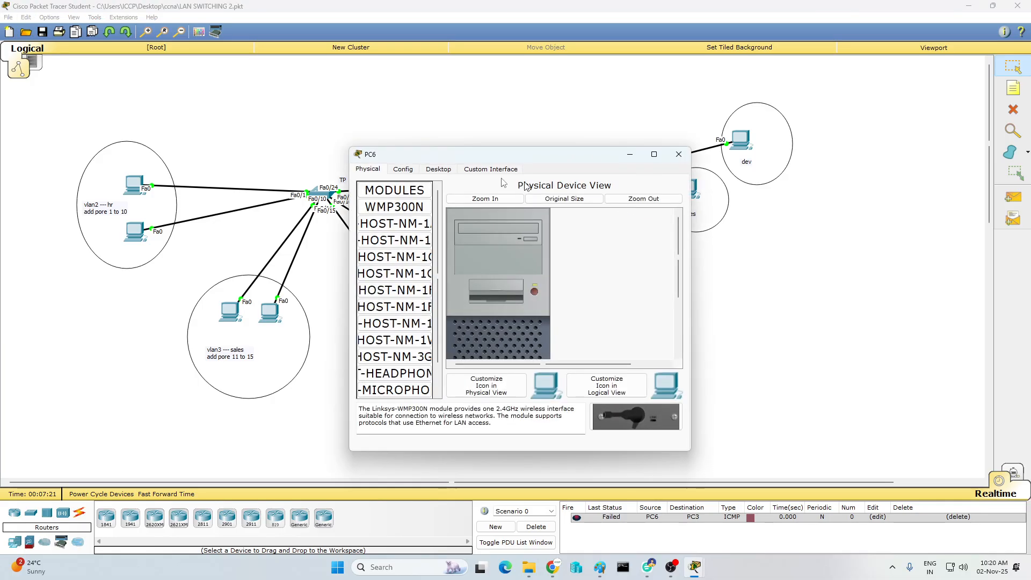
pyautogui.click(437, 169)
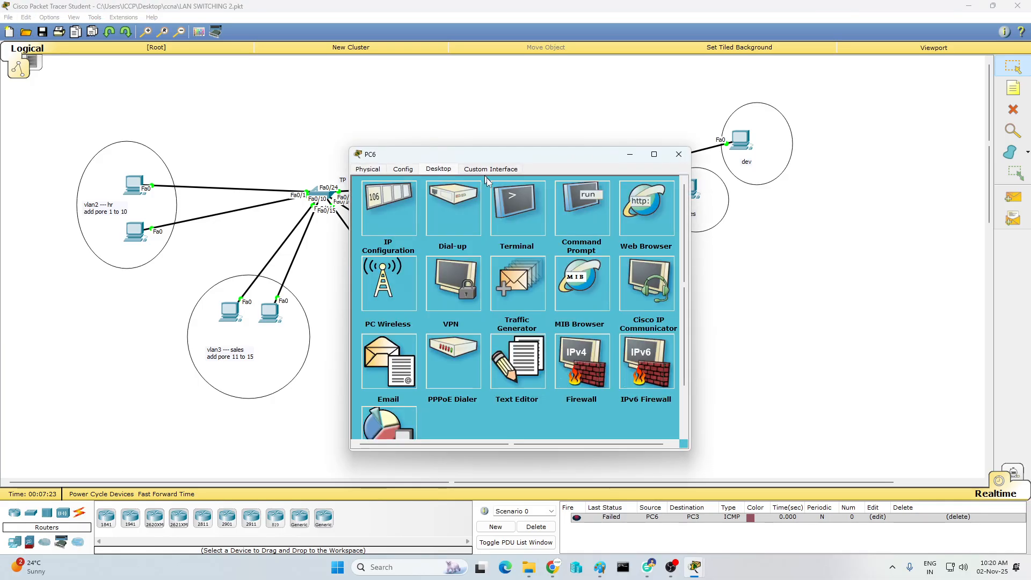
pyautogui.click(381, 199)
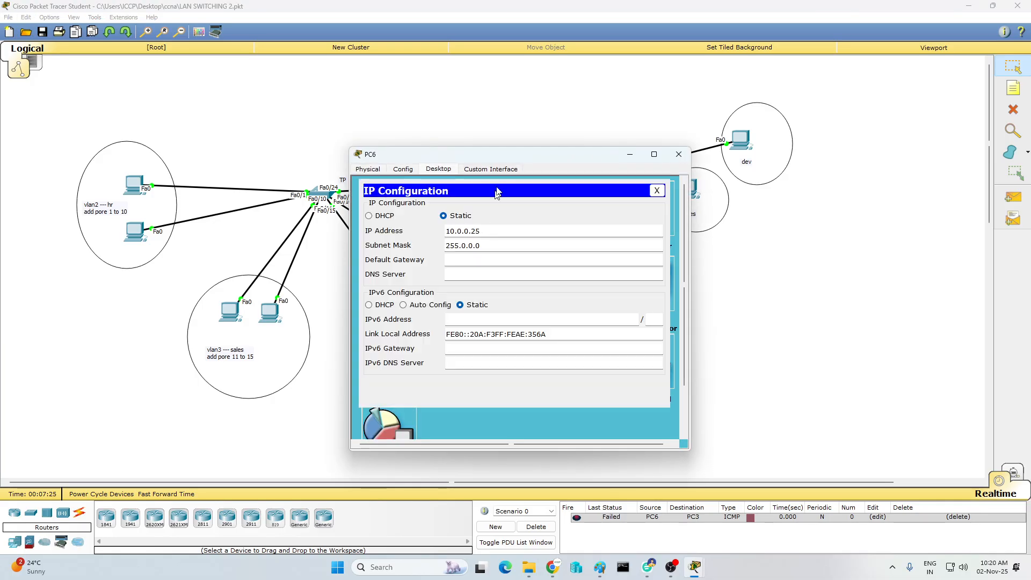
pyautogui.click(678, 155)
pyautogui.click(230, 312)
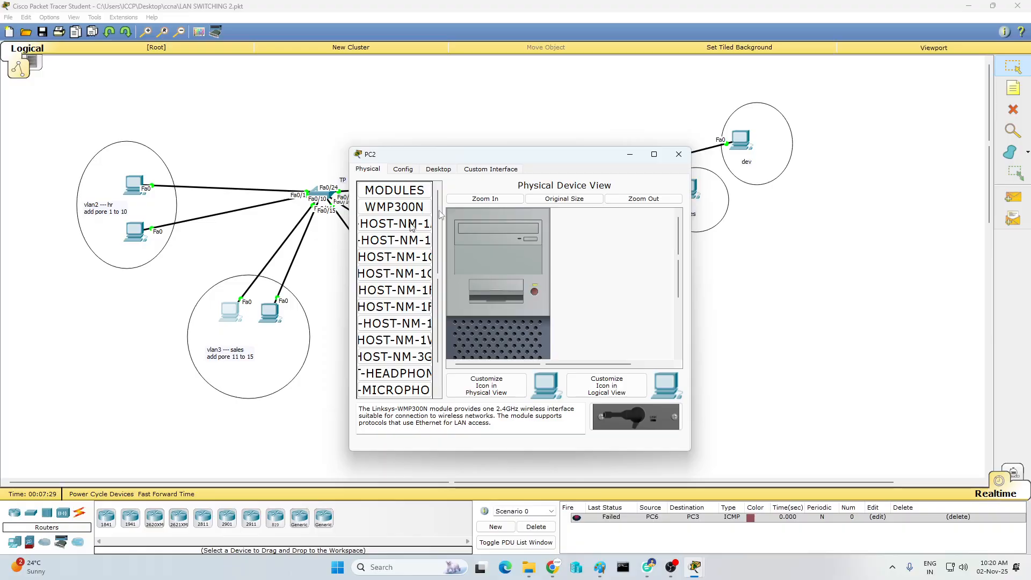
pyautogui.click(438, 170)
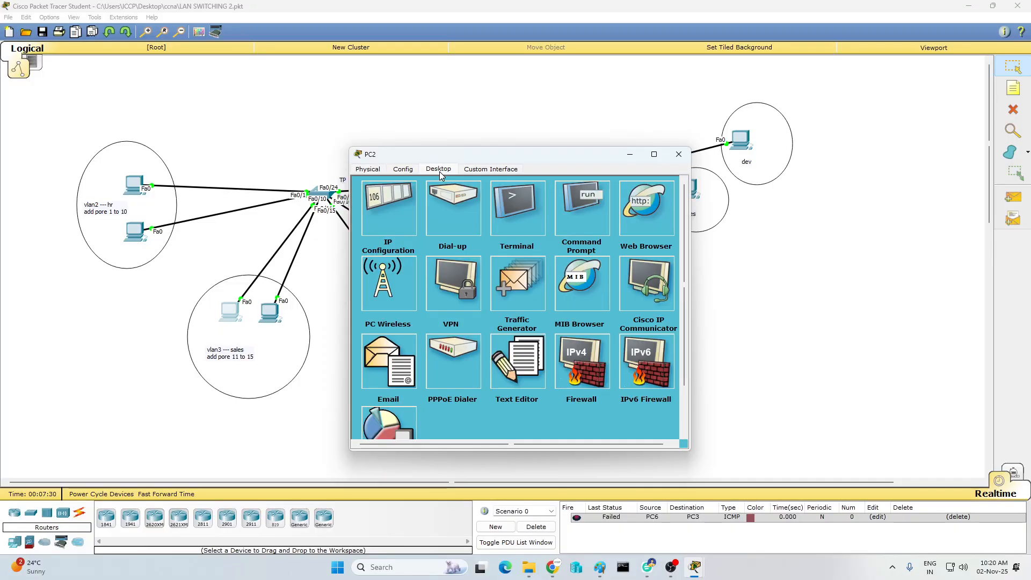
pyautogui.click(133, 181)
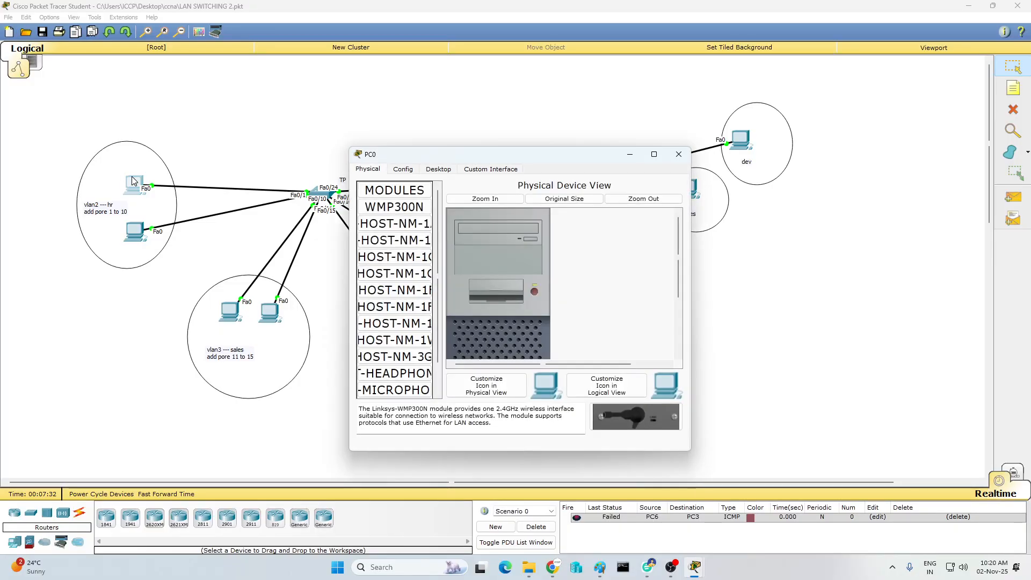
pyautogui.click(679, 154)
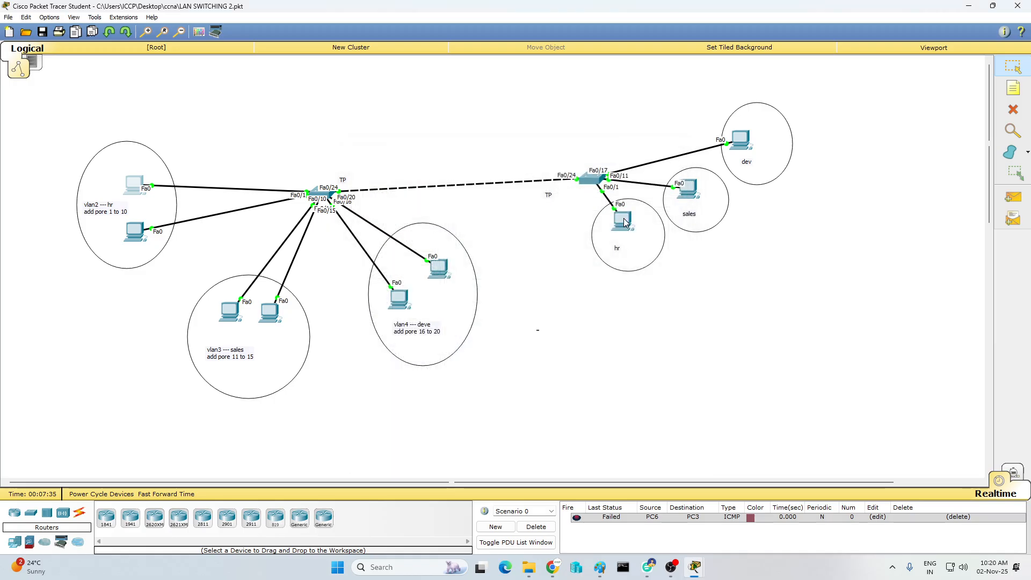
# Set the IP address of the second switch's hr PC to 10.0.0.3.
pyautogui.click(622, 221)
pyautogui.click(399, 200)
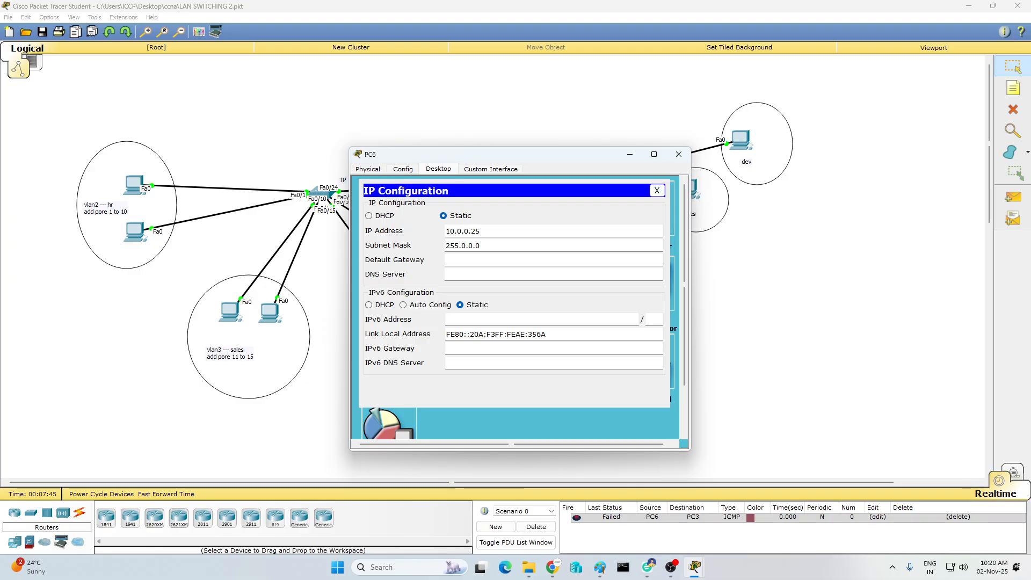
pyautogui.click(481, 231)
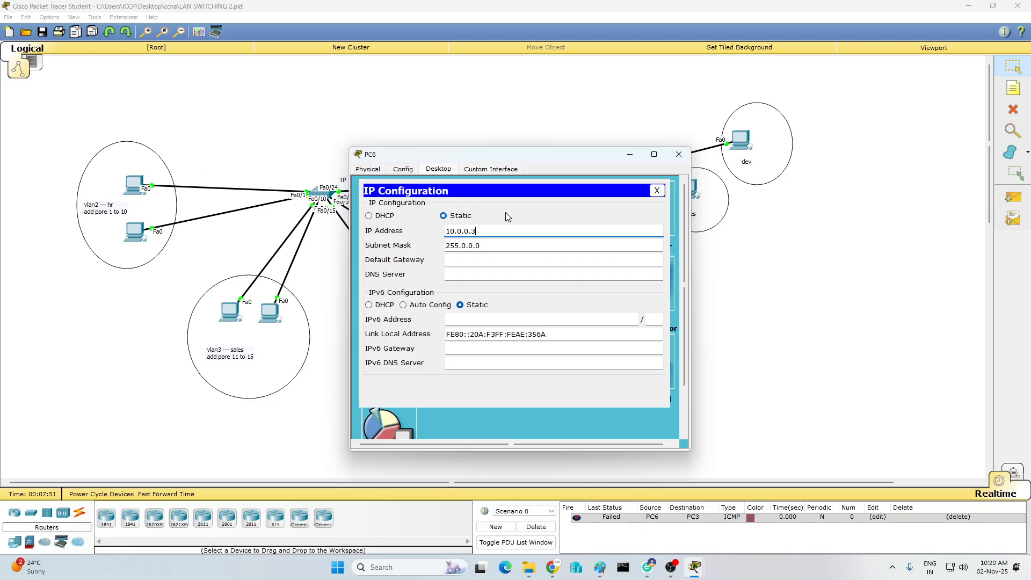
pyautogui.click(818, 332)
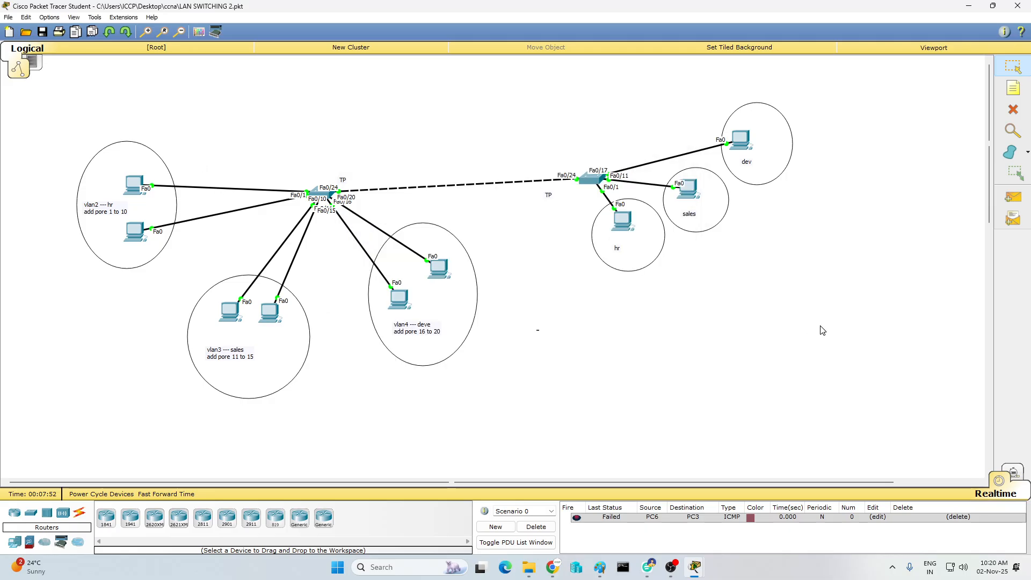
# Set the default gateway of the upper vlan2 hr PC to 10.0.0.1 and its subnet mask to 255.255.255.0.
pyautogui.click(127, 186)
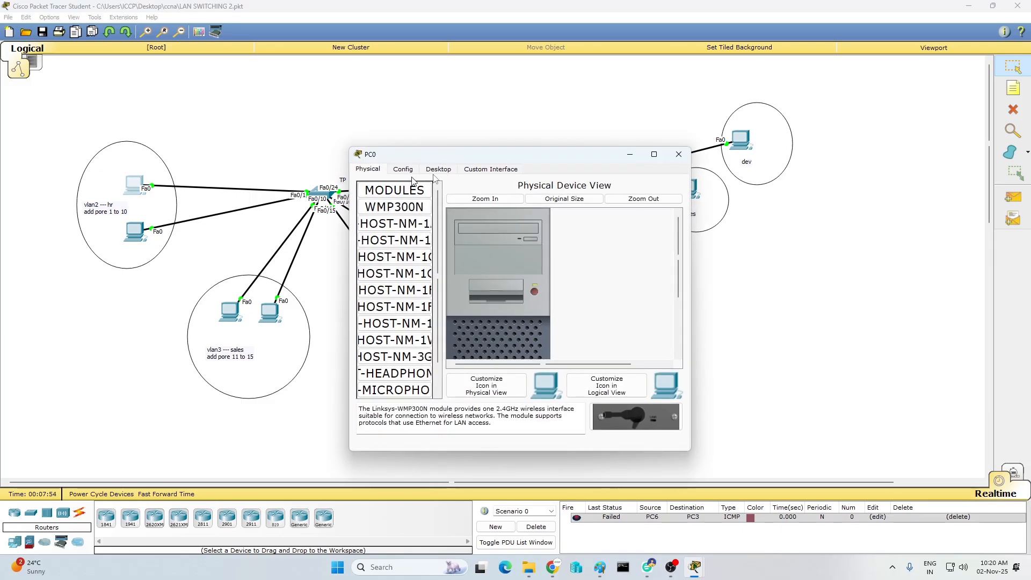
pyautogui.click(438, 169)
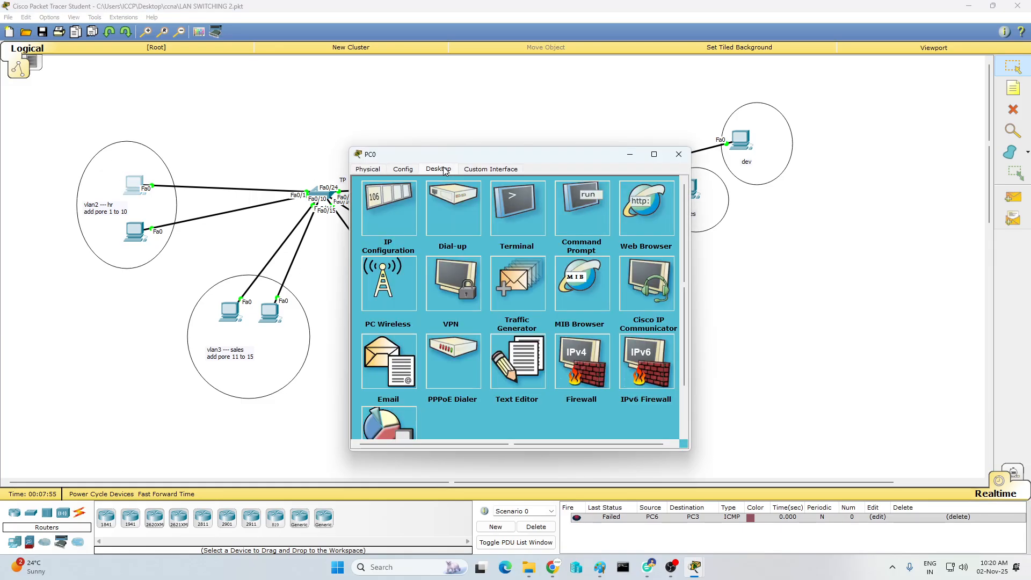
pyautogui.click(396, 199)
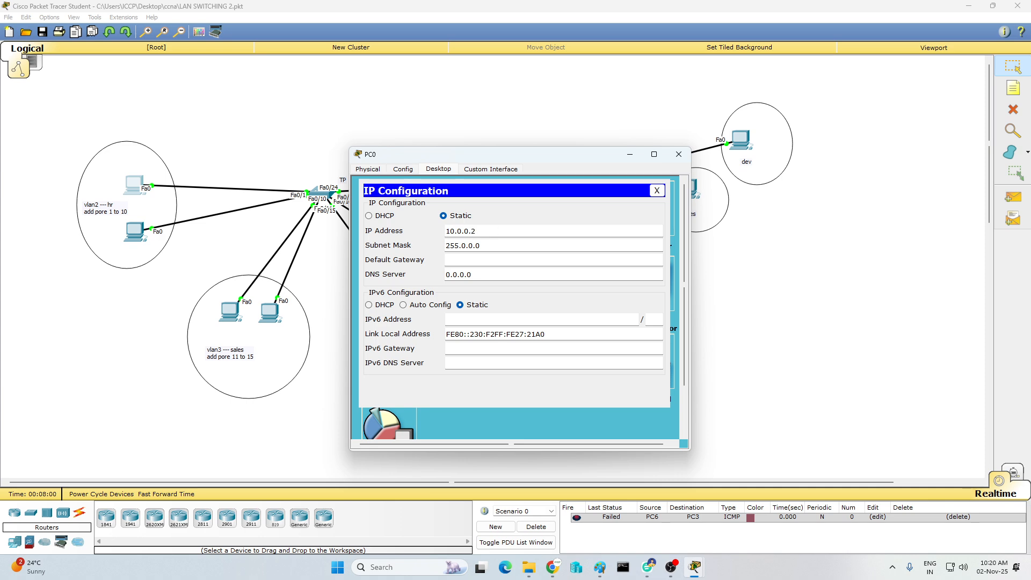
pyautogui.press('Tab')
pyautogui.press('Tab')
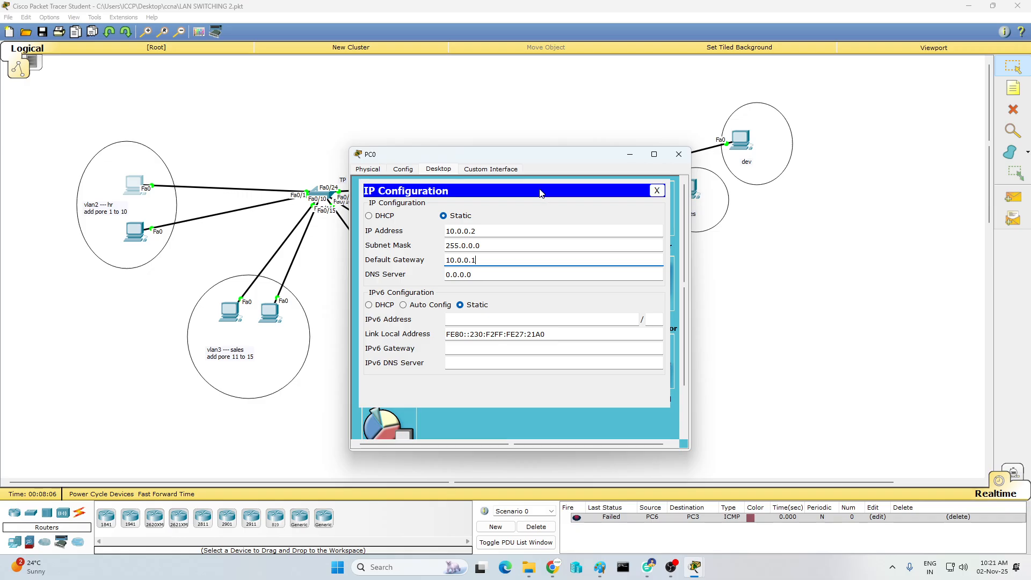
pyautogui.hotkey('shift', 'Tab')
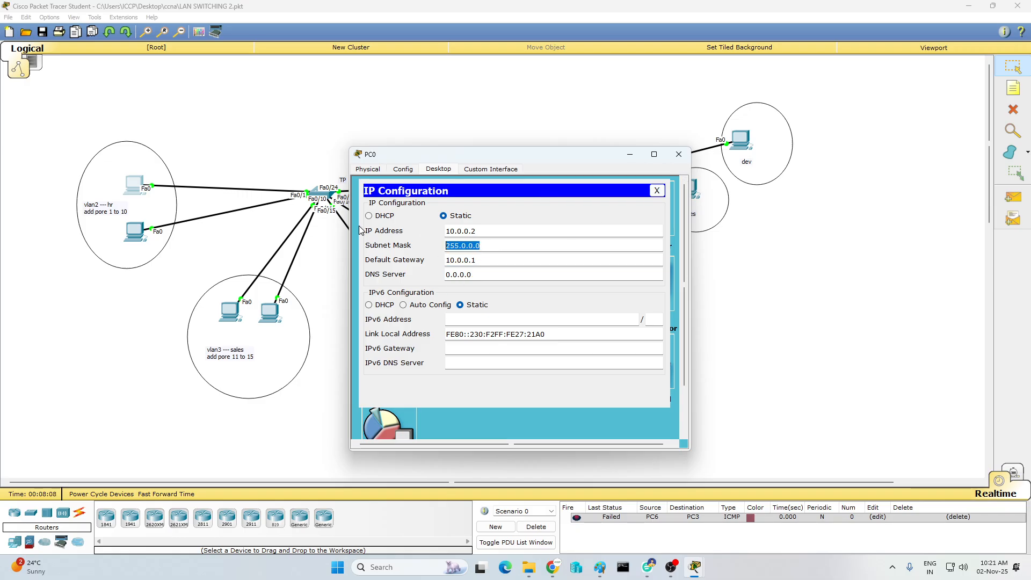
pyautogui.write('255.255.255.0')
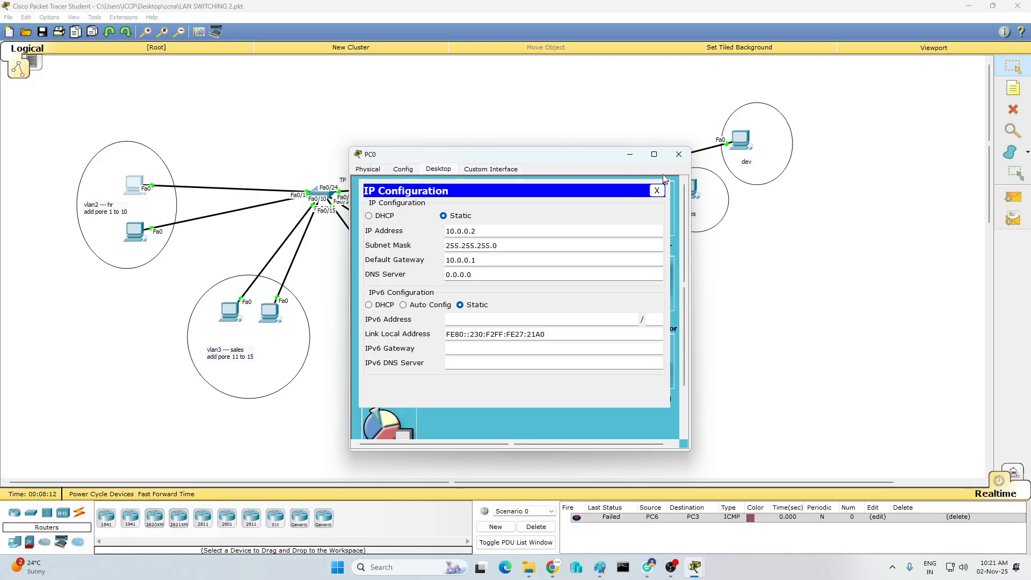
pyautogui.click(679, 154)
# Set the IP address of the lower vlan2 hr PC to 10.0.0.3.
pyautogui.doubleClick(137, 231)
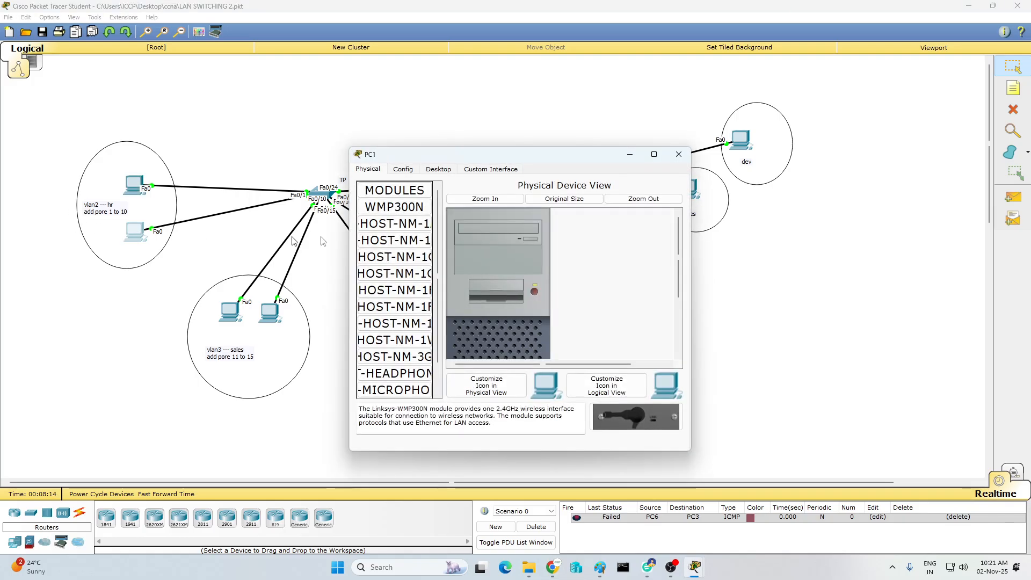
pyautogui.click(430, 170)
pyautogui.click(398, 202)
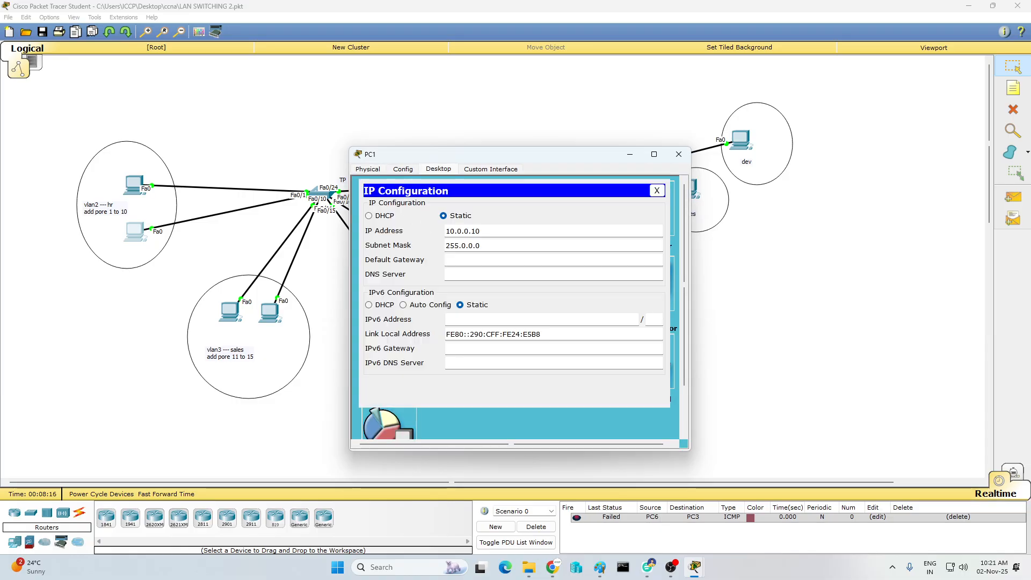
pyautogui.press('BackSpace')
pyautogui.press('BackSpace')
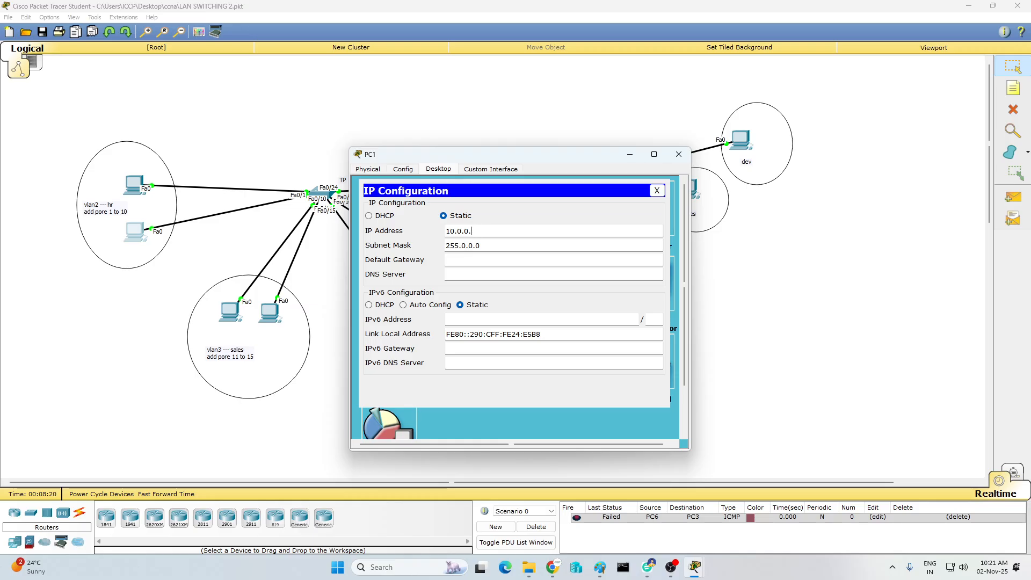
pyautogui.write('3')
# Set the lower vlan2 hr PC's subnet mask to 255.255.255.0 and its default gateway to 10.0.0.1.
pyautogui.press('Tab')
pyautogui.write('255.2')
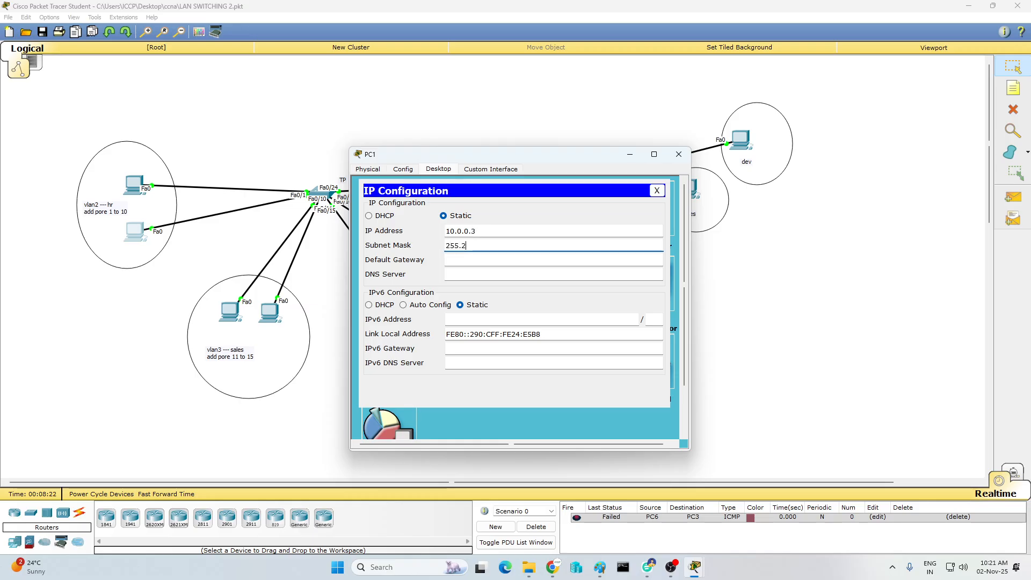
pyautogui.write('55.25')
pyautogui.write('5.0')
pyautogui.press('Tab')
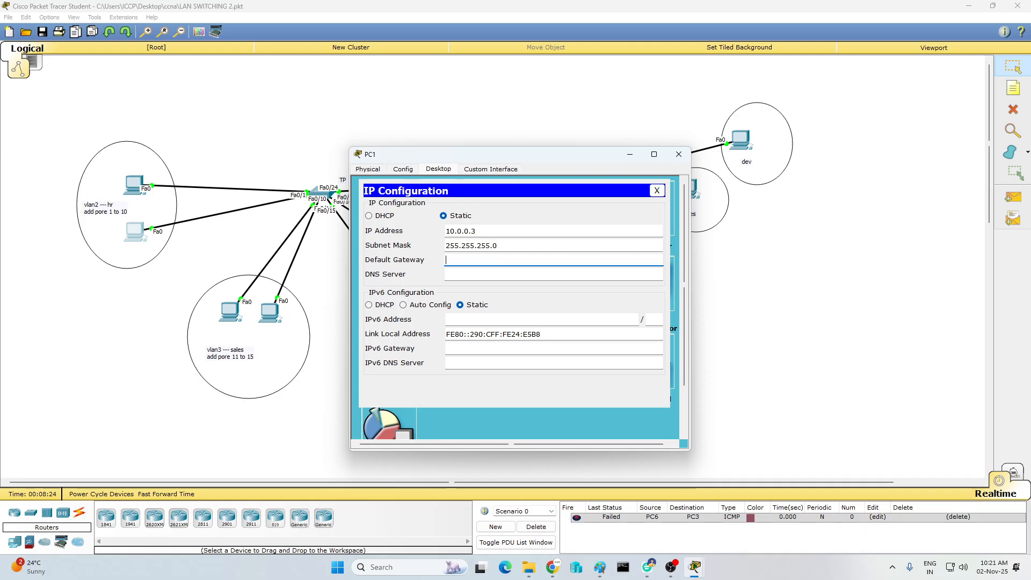
pyautogui.write('10.0.0.1')
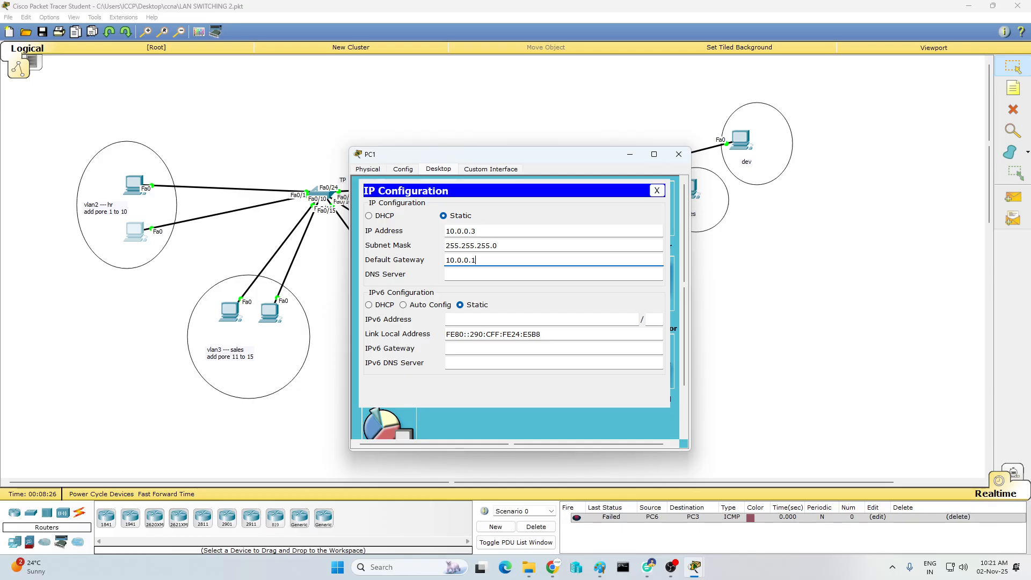
pyautogui.click(679, 154)
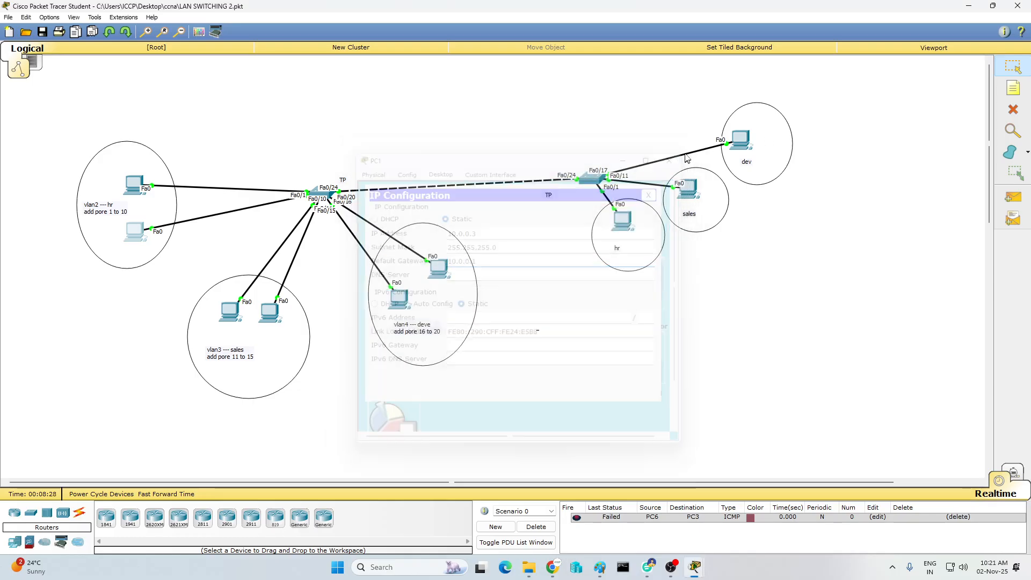
# Configure the second switch's hr PC with IP address 10.0.0.4, subnet mask 255.255.255.0 and the hr team's default gateway.
pyautogui.click(625, 223)
pyautogui.click(477, 260)
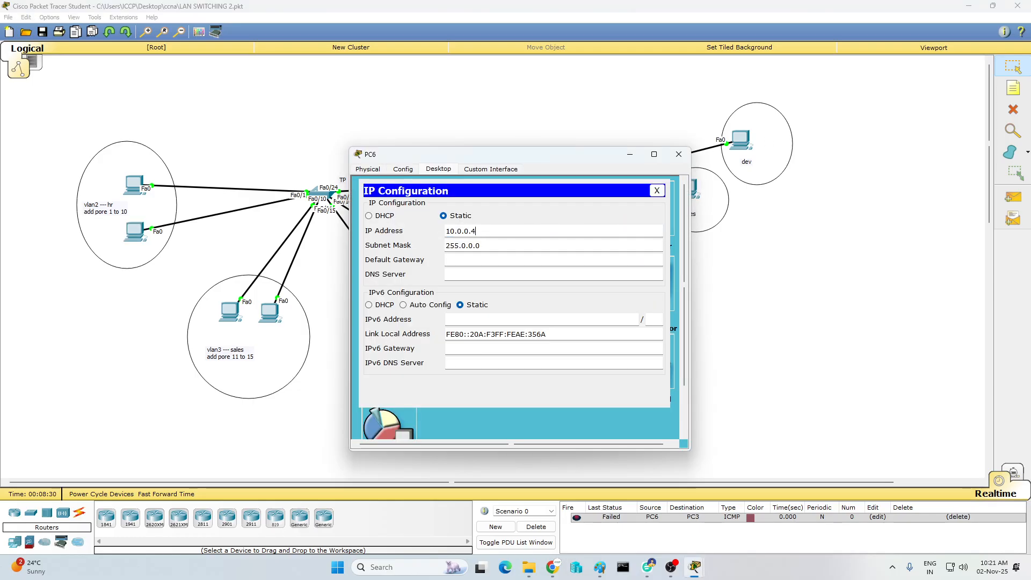
pyautogui.press('Tab')
pyautogui.write('25')
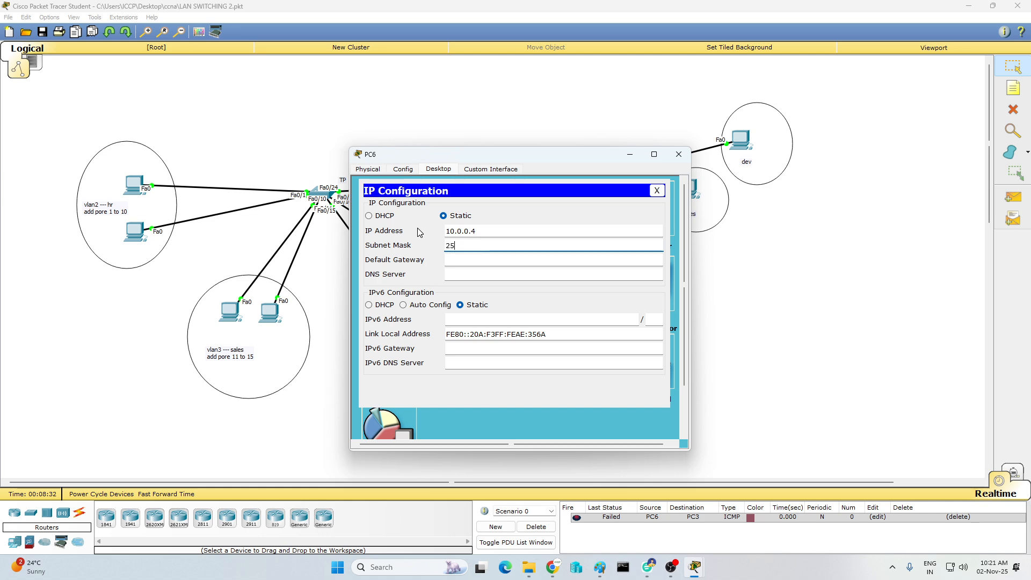
pyautogui.write('5.255.255.0')
pyautogui.press('Tab')
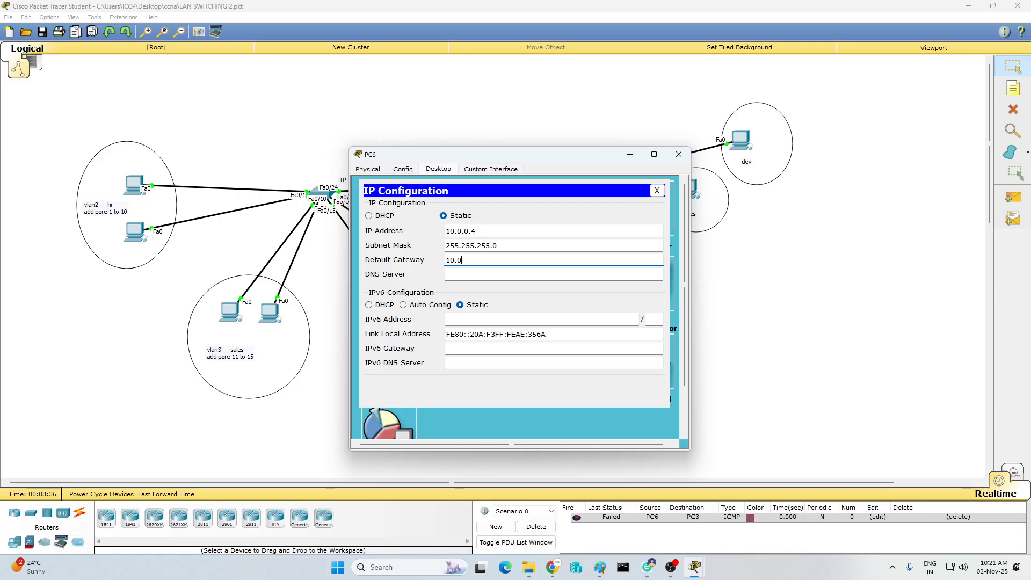
pyautogui.click(679, 154)
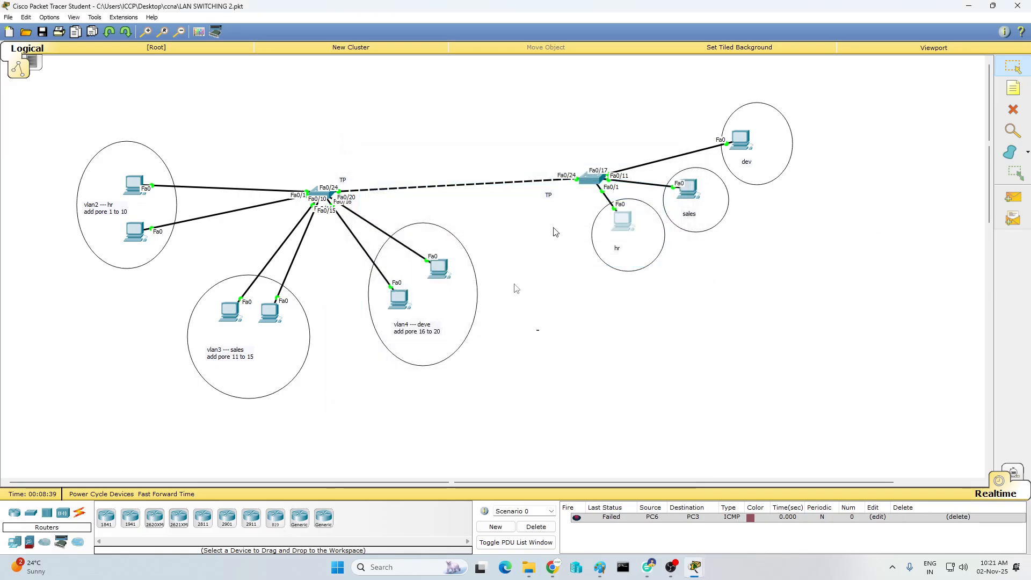
# Set the IP address of vlan3 sales PC2 to 10.0.1.2.
pyautogui.doubleClick(232, 314)
pyautogui.click(383, 203)
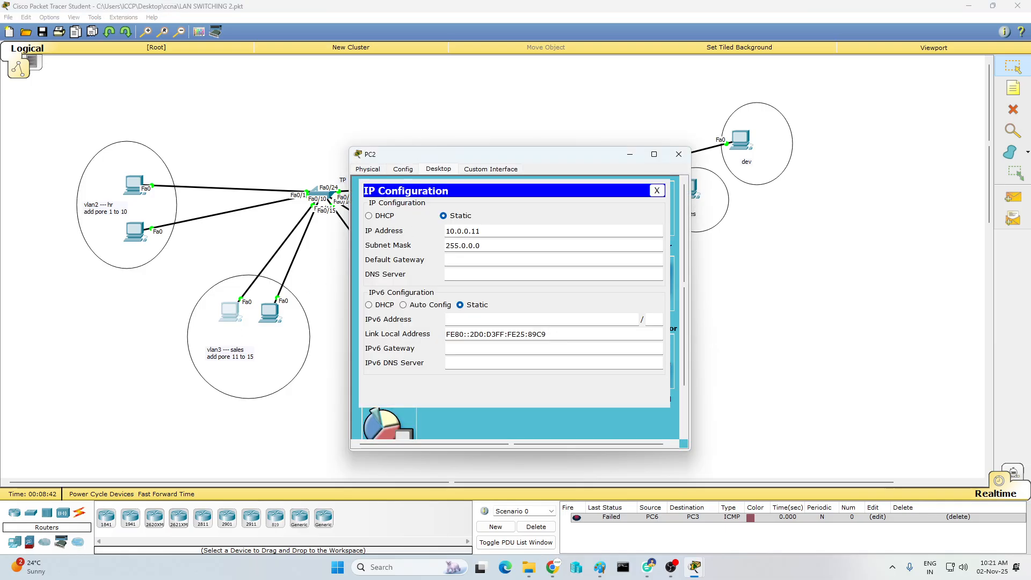
pyautogui.moveTo(493, 231); pyautogui.dragTo(368, 212)
pyautogui.write('10.0')
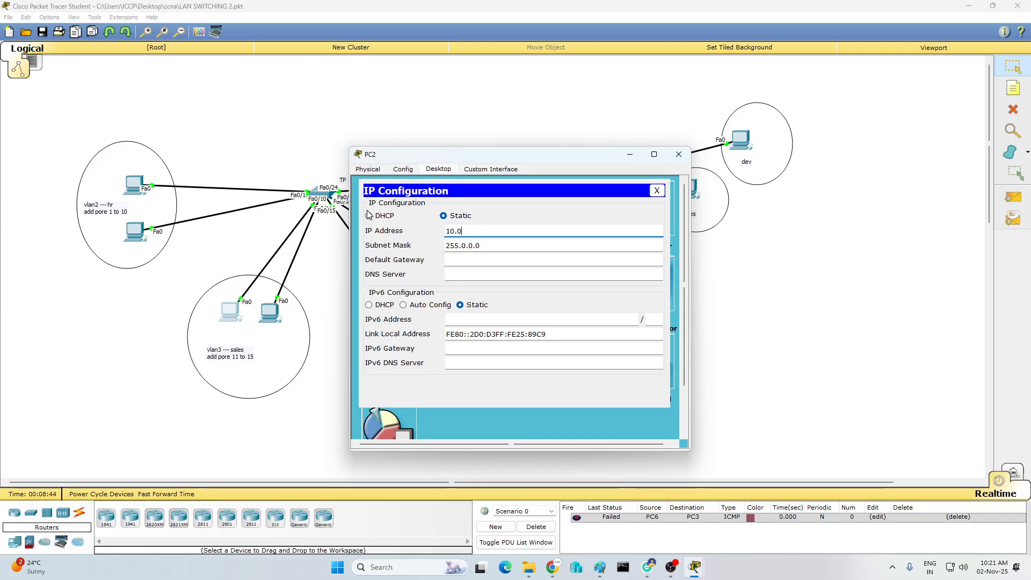
pyautogui.write('.1.2')
# Set PC2's subnet mask to 255.255.255.0 and its default gateway to 10.0.1.1.
pyautogui.press('Tab')
pyautogui.write('255.255')
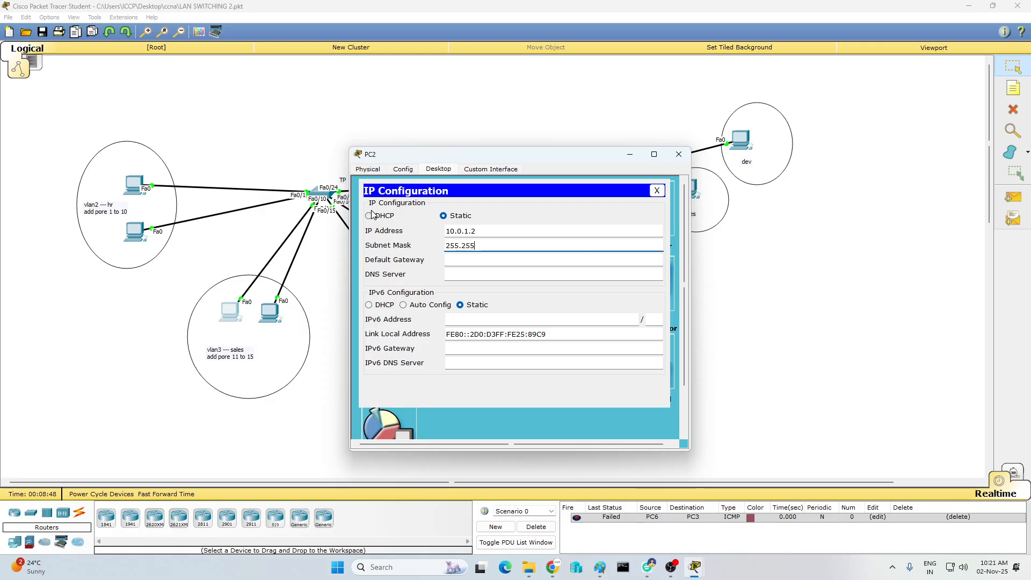
pyautogui.write('.255.0')
pyautogui.press('Tab')
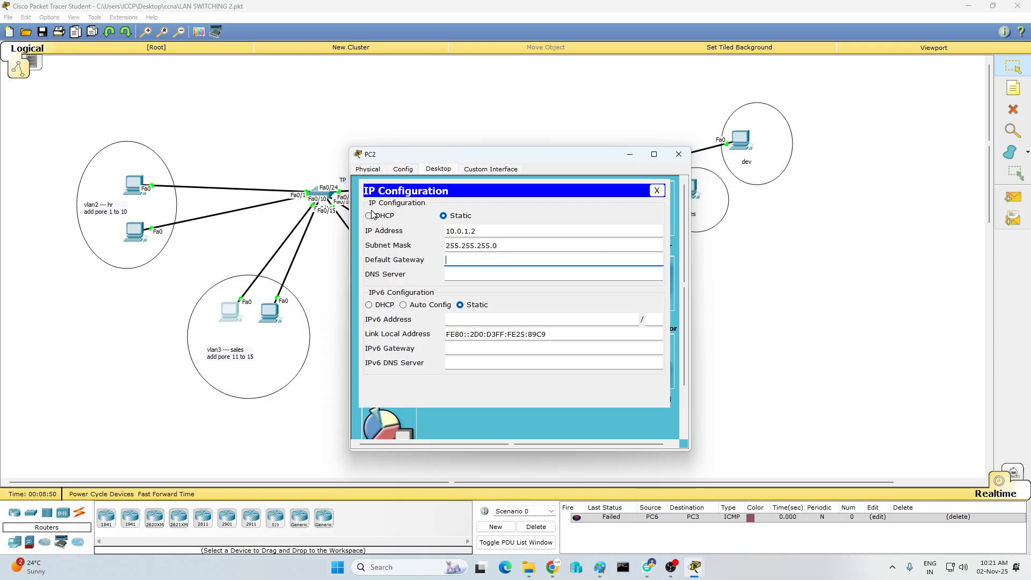
pyautogui.write('10.0.1.1')
pyautogui.click(679, 154)
# Set the IP address of vlan3 sales PC3 to 10.0.1.3.
pyautogui.click(271, 314)
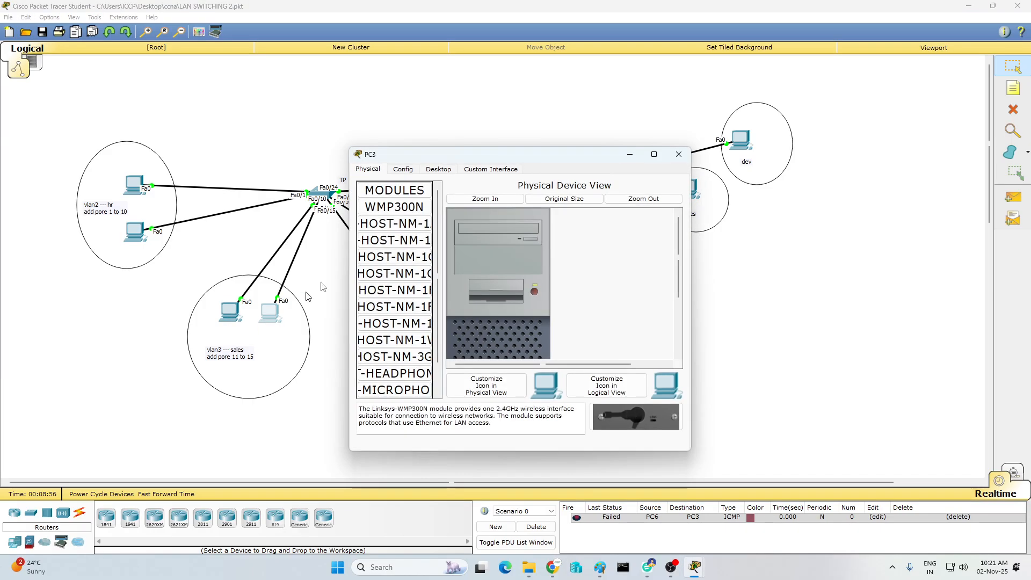
pyautogui.click(438, 169)
pyautogui.click(398, 202)
pyautogui.doubleClick(501, 234)
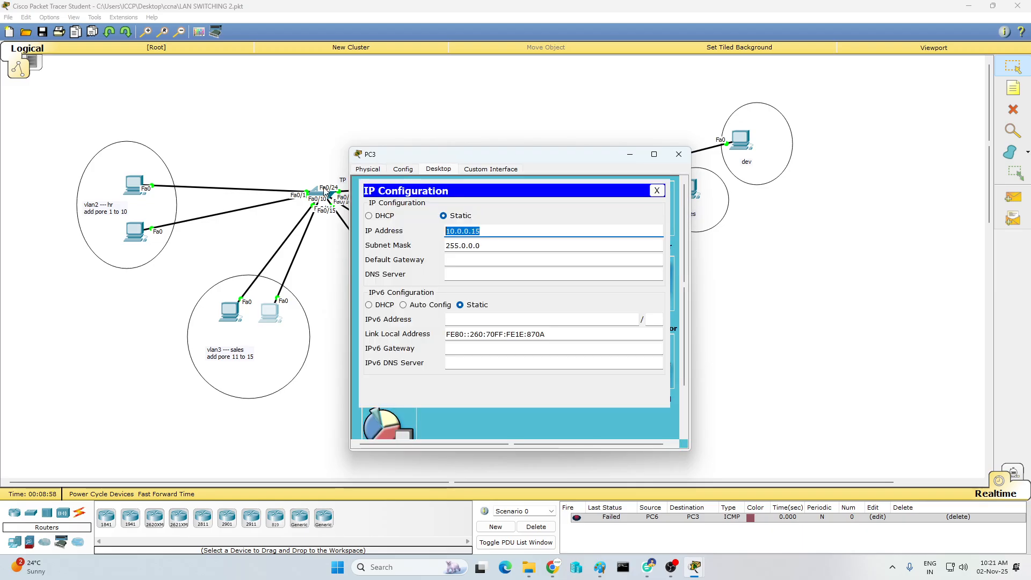
pyautogui.write('10.0.')
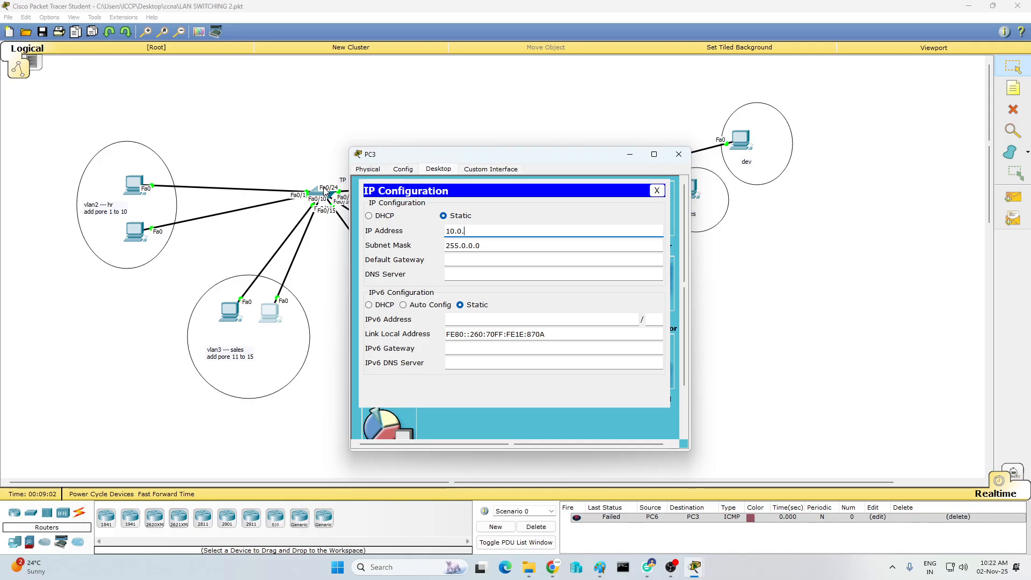
pyautogui.write('0..3')
# Set PC3's subnet mask to 255.255.255.0 and its default gateway to 10.0.1.1.
pyautogui.press('Tab')
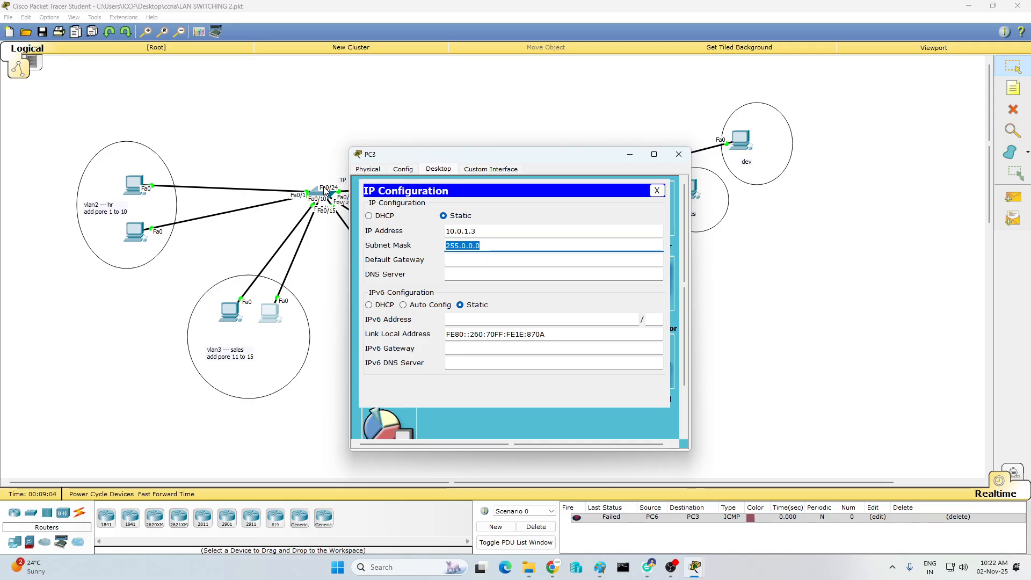
pyautogui.write('255.255.2')
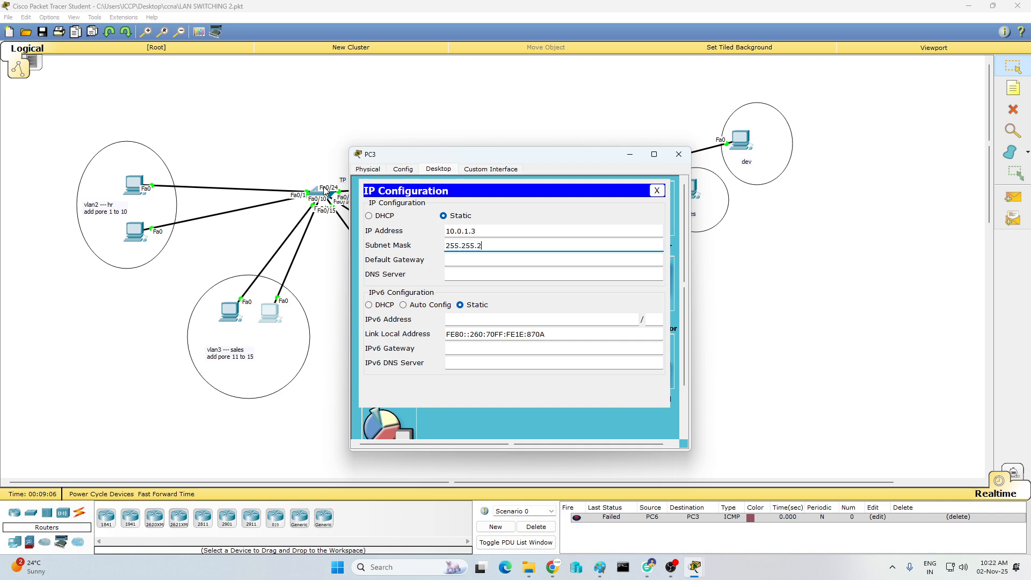
pyautogui.write('55.0')
pyautogui.press('Tab')
pyautogui.write('10.')
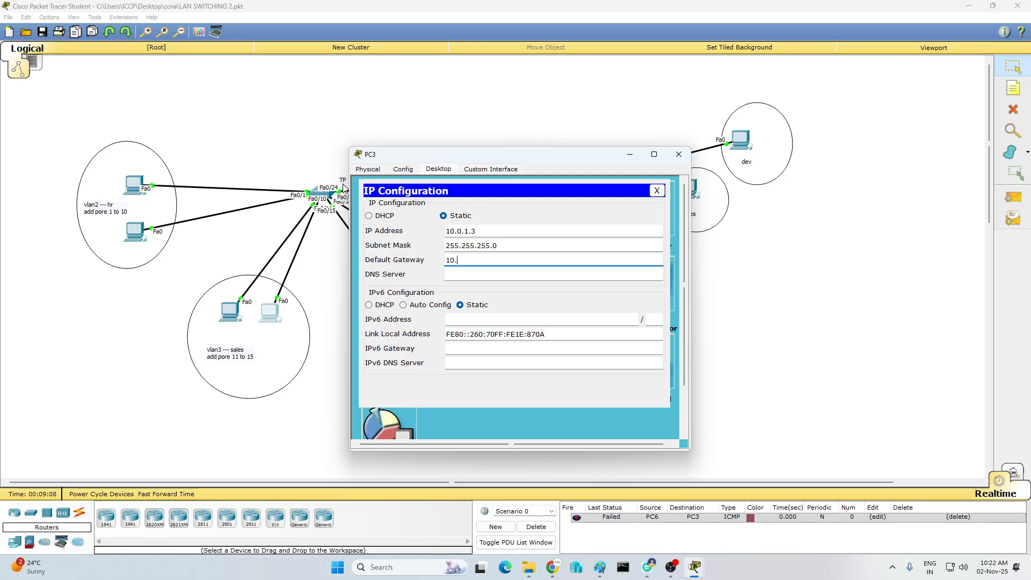
pyautogui.write('0.1.1')
pyautogui.click(680, 154)
# Set the IP address of the second switch's sales PC to 10.0.1.4.
pyautogui.click(689, 189)
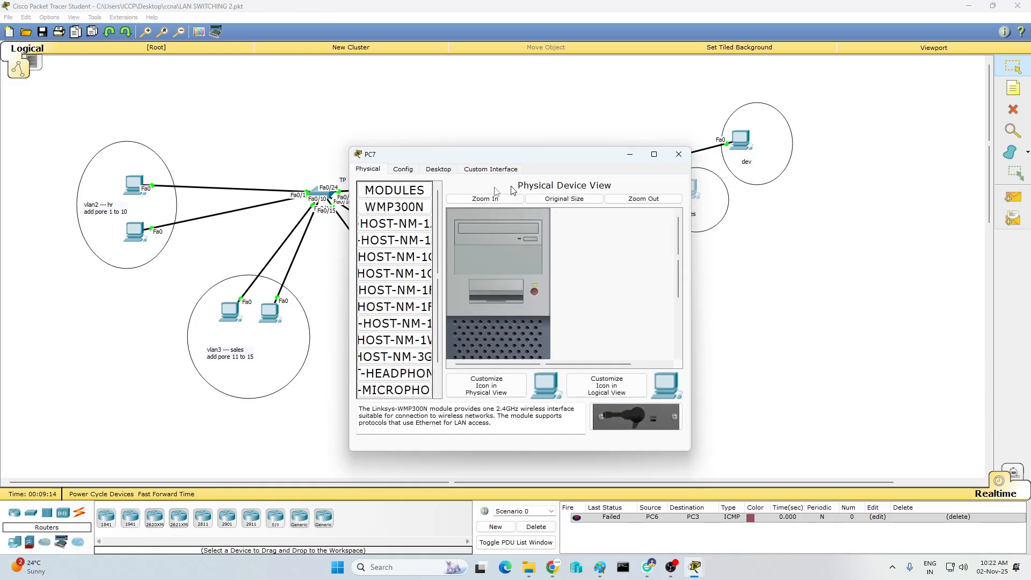
pyautogui.click(439, 169)
pyautogui.click(391, 214)
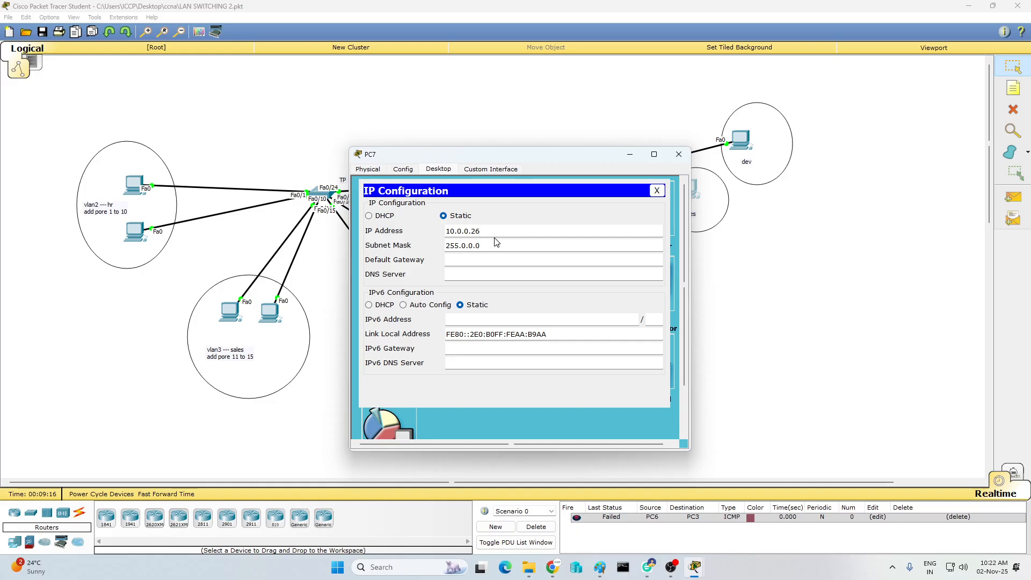
pyautogui.doubleClick(494, 234)
pyautogui.write('10.0.')
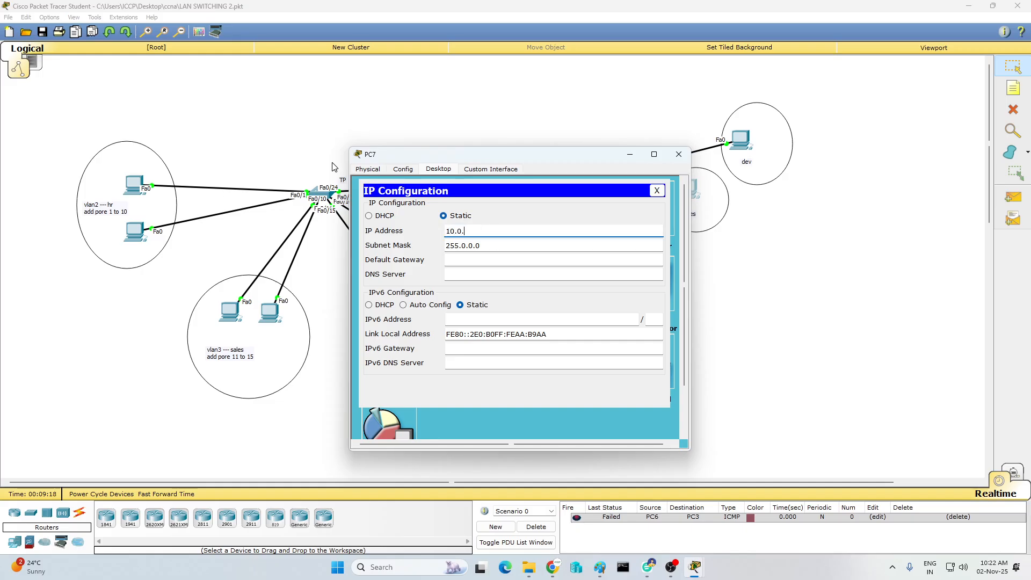
pyautogui.write('1.3')
pyautogui.press('BackSpace')
pyautogui.write('4')
# Set the second switch's sales PC to subnet mask 255.255.255.0 and default gateway 10.0.1.1.
pyautogui.press('Tab')
pyautogui.write('2')
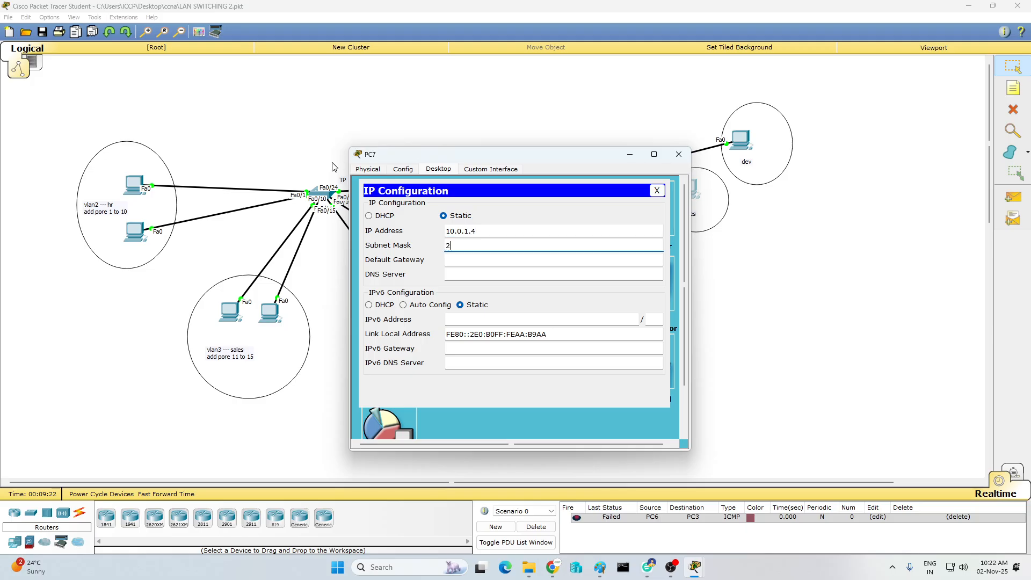
pyautogui.write('55.255.255.0')
pyautogui.press('Tab')
pyautogui.write('10')
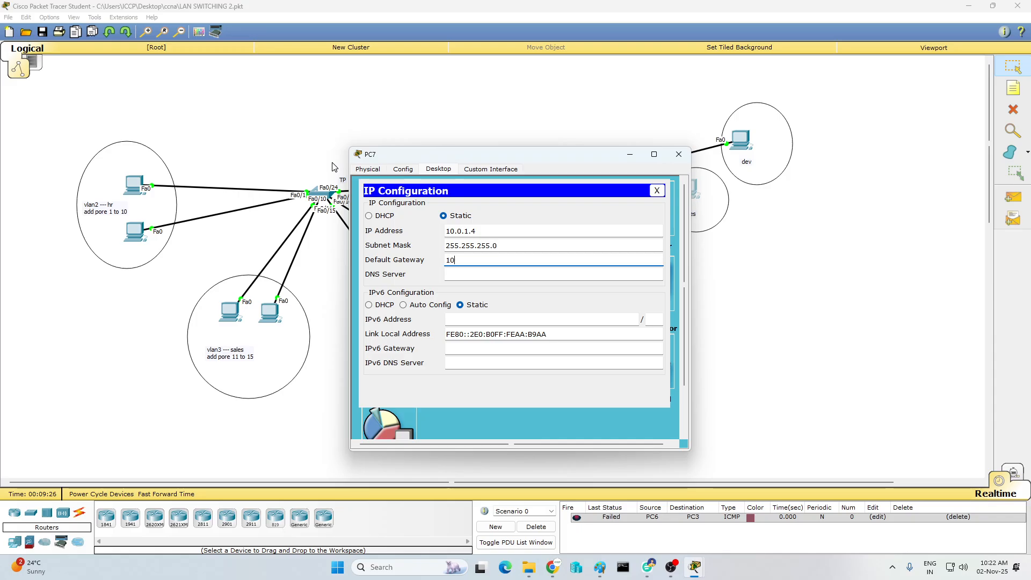
pyautogui.write('.0.1.1')
pyautogui.click(679, 154)
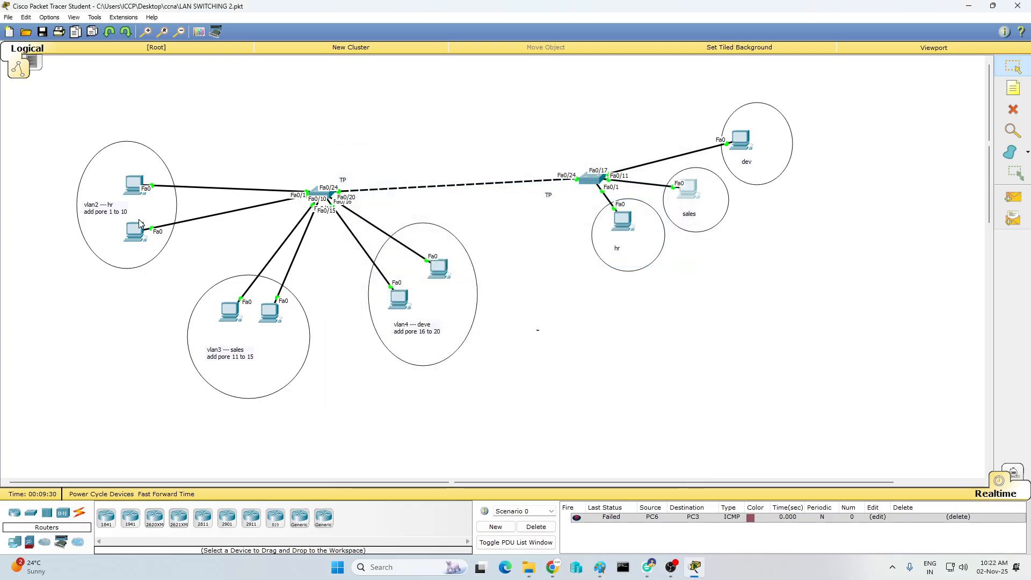
# Add a two-line note reading "10.0.0.0/24" and "10.0.0.1 g/w" above the PCs in the vlan2 hr circle.
pyautogui.click(1002, 94)
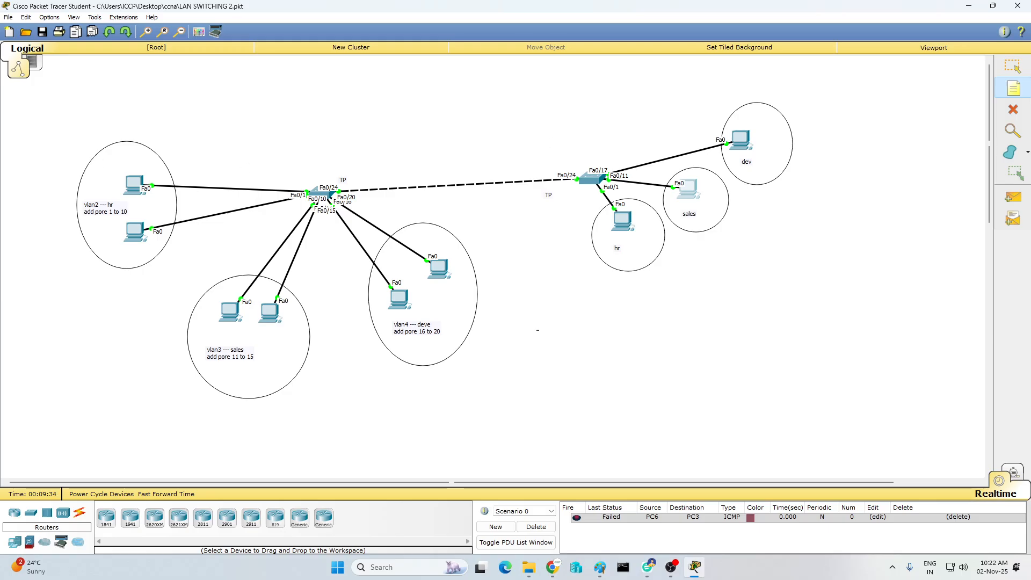
pyautogui.click(91, 160)
pyautogui.write('10.0.0')
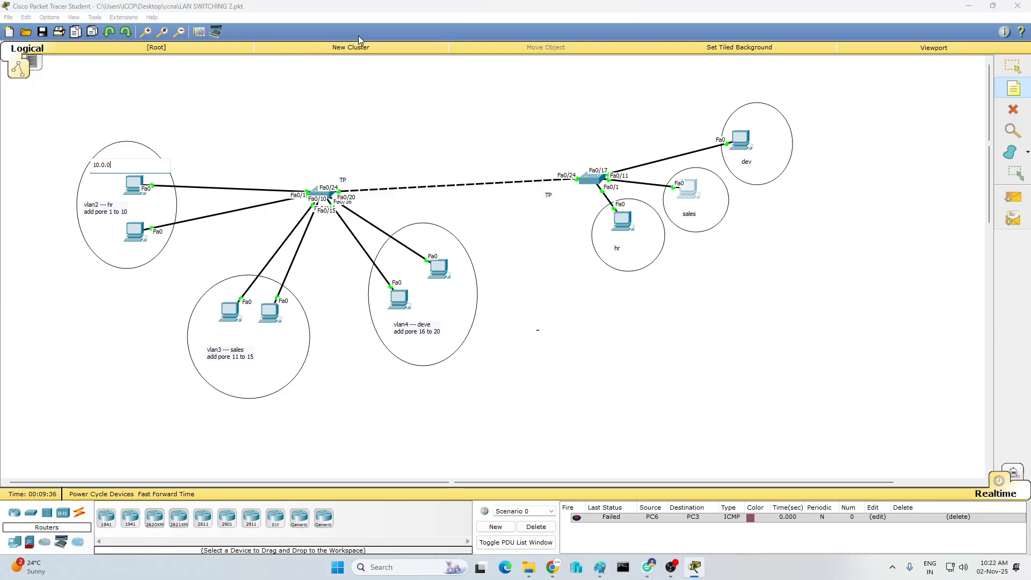
pyautogui.write('.0/')
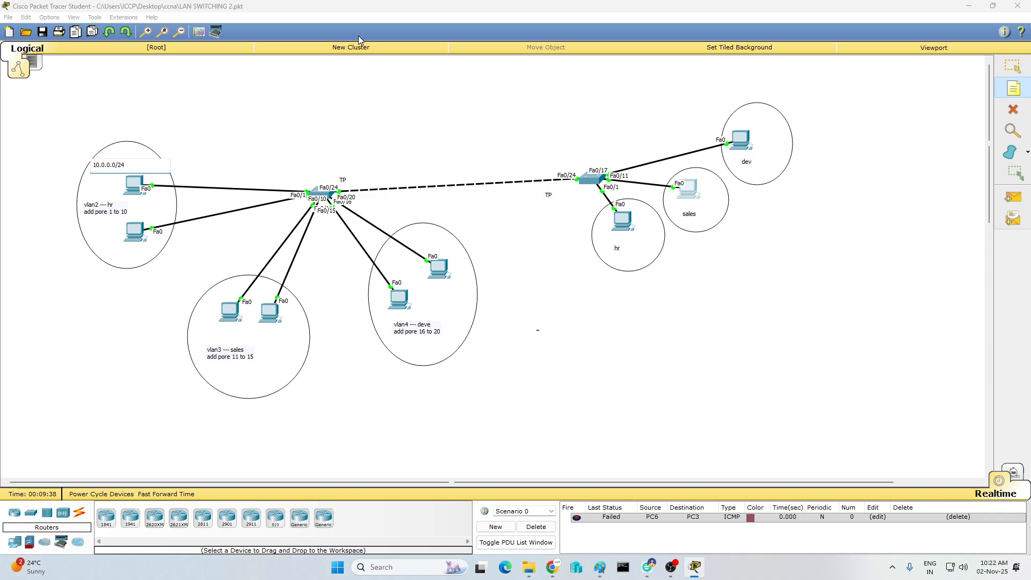
pyautogui.write('24')
pyautogui.click(225, 371)
pyautogui.write('10.0.0.1 g/w')
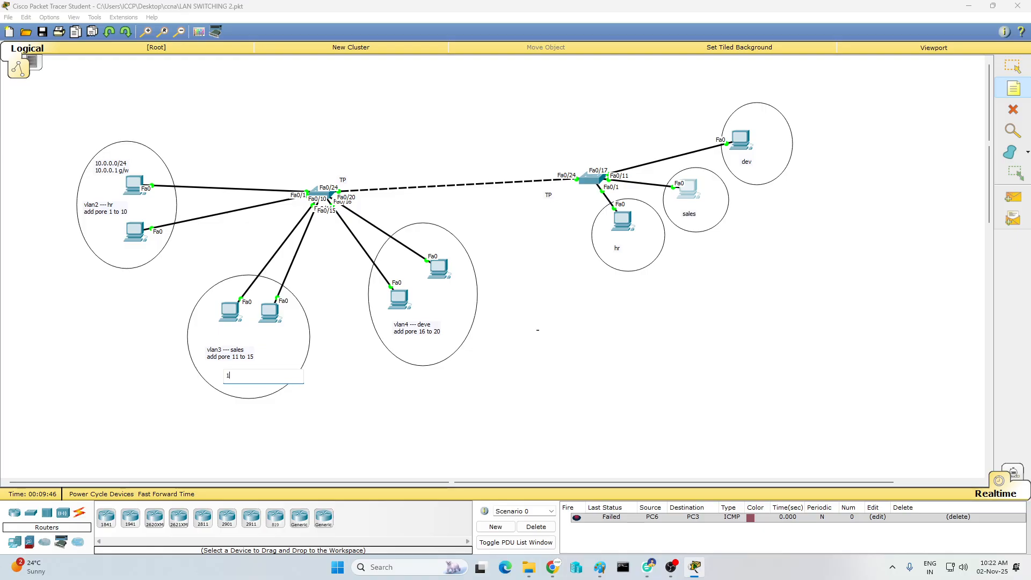
# Add a two-line note reading "10.0.1.0/24" and "10.0.1.1 g/W" below the label in the vlan3 sales circle.
pyautogui.write('.1.0/24')
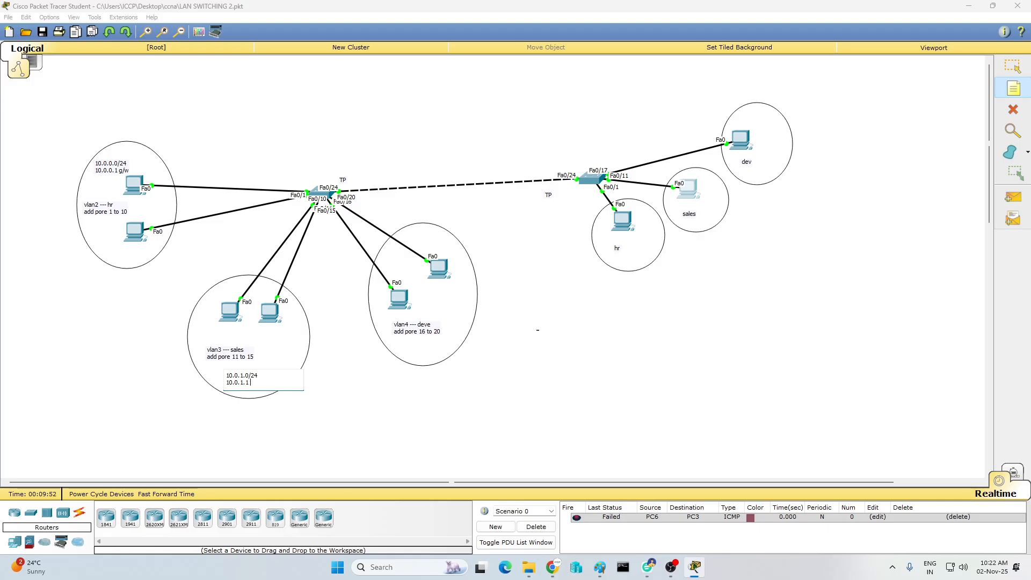
pyautogui.write(' 10.0.1.1 g/W')
pyautogui.click(488, 352)
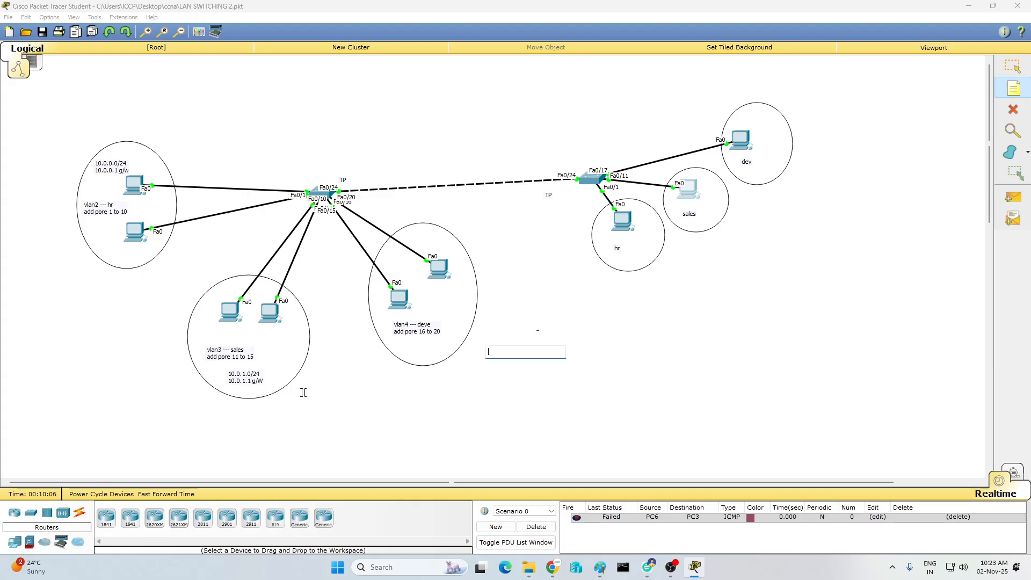
# Add a two-line note reading "10.0.2.0/24" and "10.0.2.1 g/w" beside the lower PC in the vlan4 deve circle.
pyautogui.click(420, 296)
pyautogui.write('1')
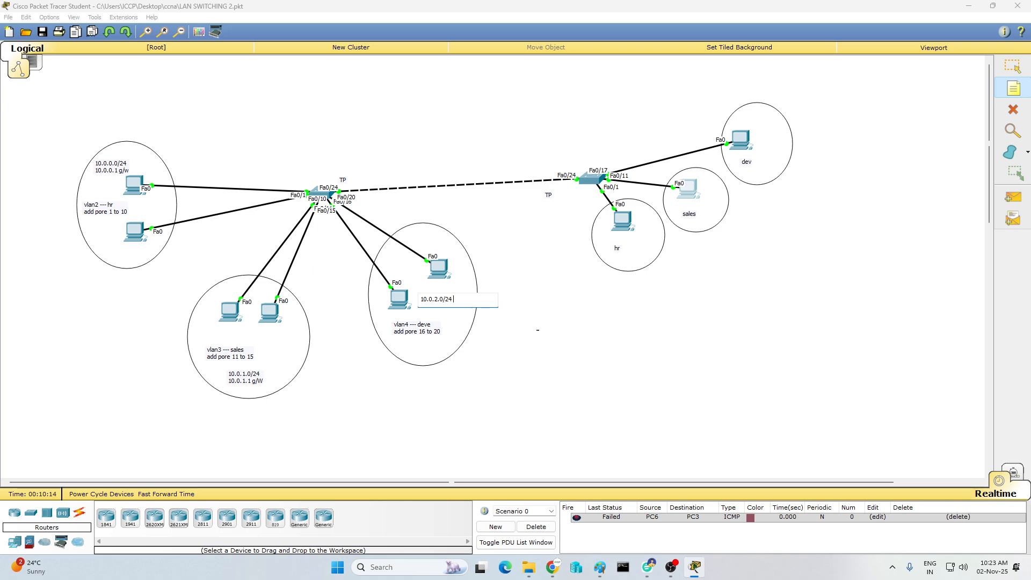
pyautogui.write('0.0.2.0/24')
pyautogui.press('Return')
pyautogui.write('10.0.2.1 g/w')
pyautogui.click(626, 372)
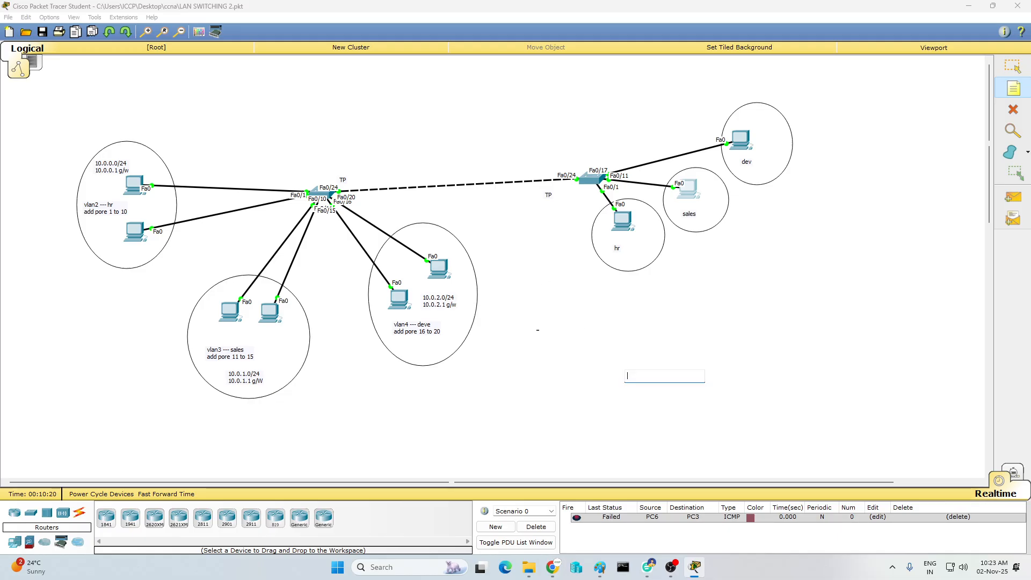
# Set the IP address of the lower PC in the vlan4 deve circle to 10.0.2.2.
pyautogui.click(827, 344)
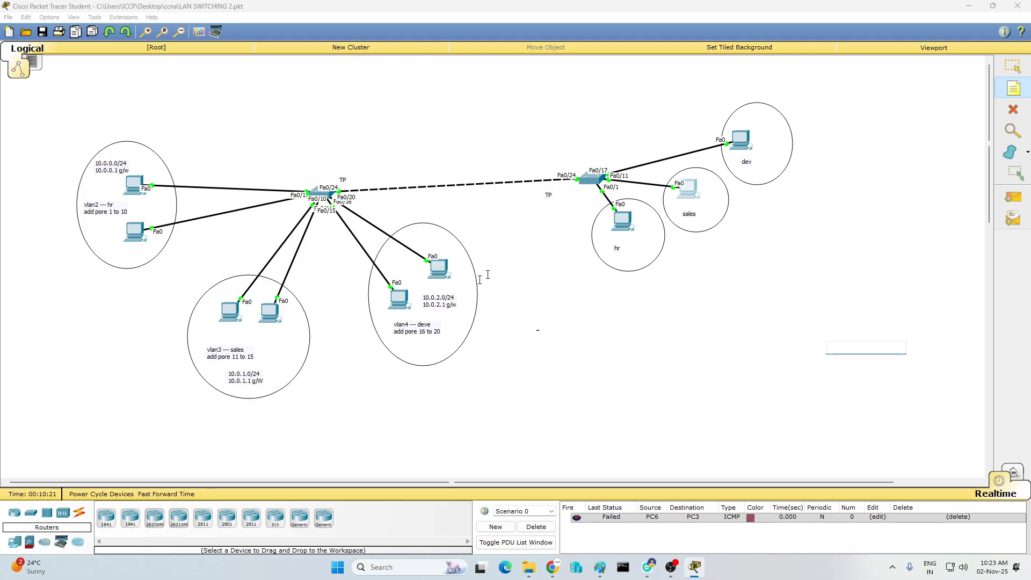
pyautogui.click(1015, 66)
pyautogui.click(398, 298)
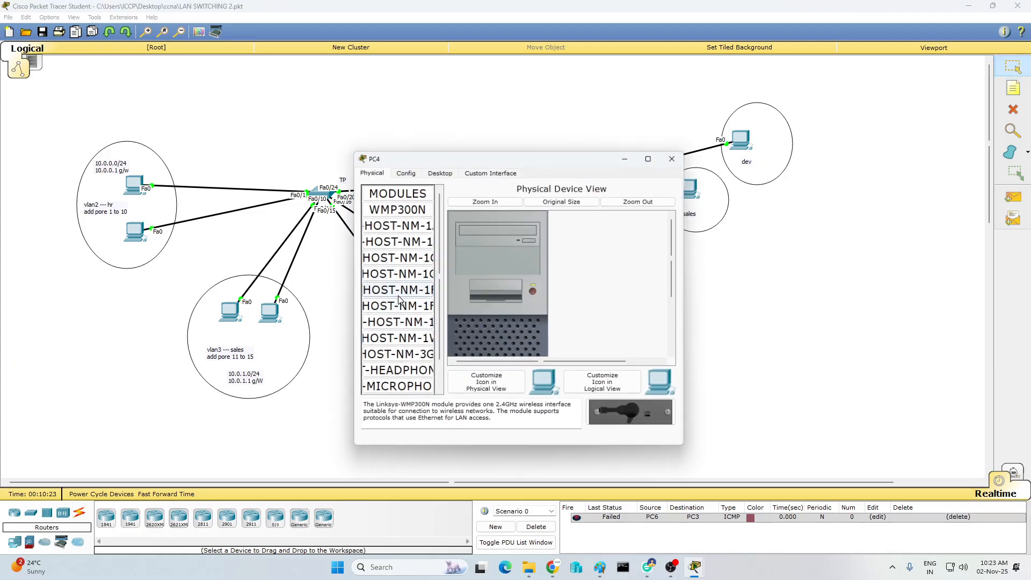
pyautogui.click(451, 170)
pyautogui.click(413, 215)
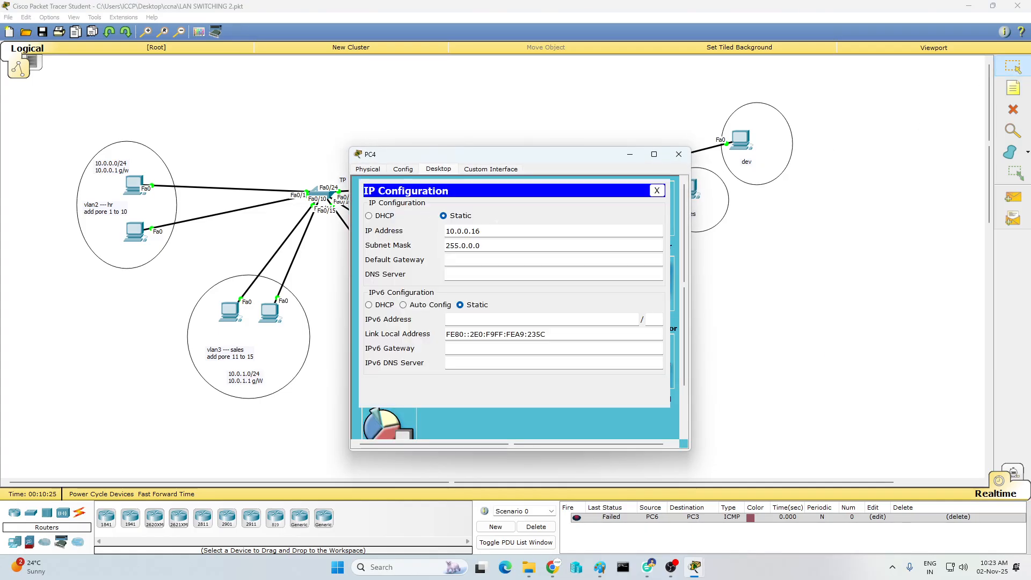
pyautogui.moveTo(481, 231); pyautogui.dragTo(445, 231)
pyautogui.write('10.0.')
pyautogui.press('Tab')
# Set the lower vlan4 PC's subnet mask to 255.255.255.0 and default gateway to 10.0.2.1.
pyautogui.write('255')
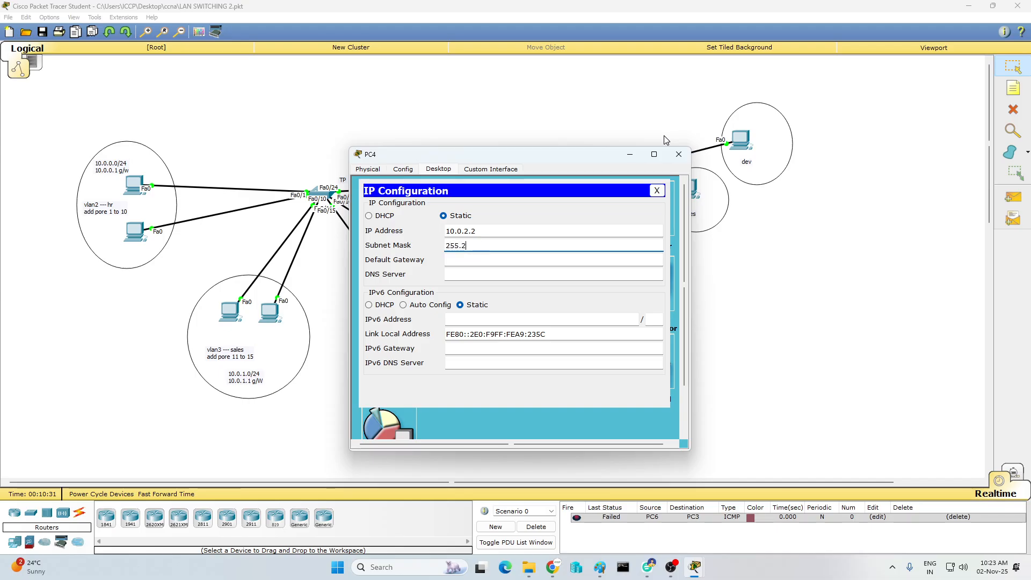
pyautogui.write('.255.255.0')
pyautogui.press('Tab')
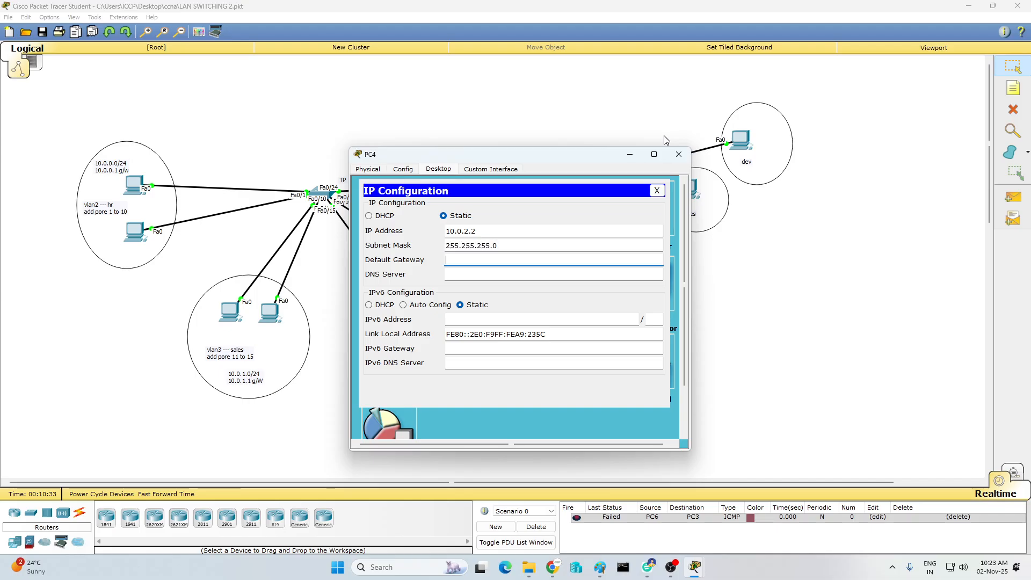
pyautogui.write('10.0.2.1')
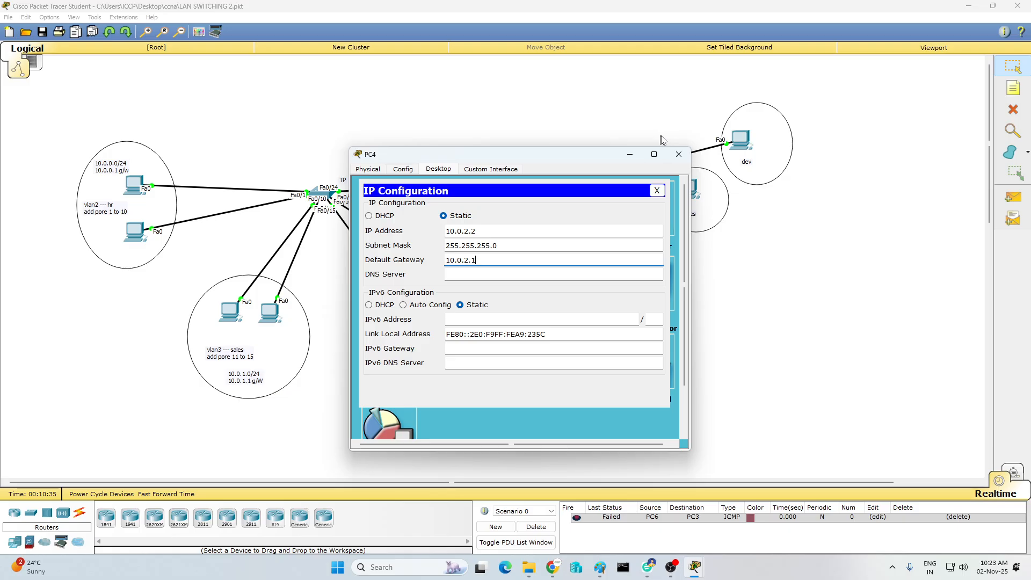
pyautogui.click(679, 154)
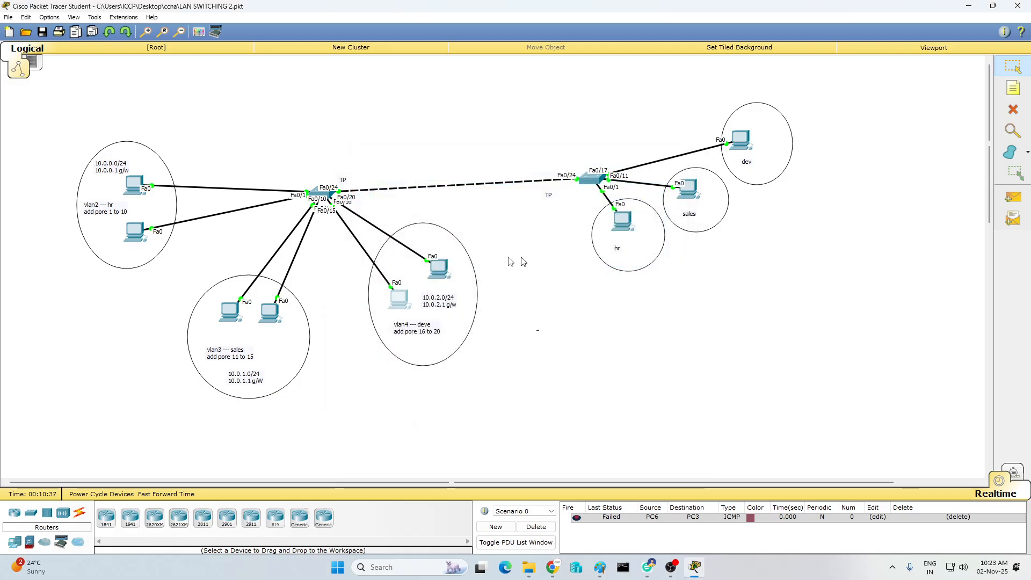
# Set the IP address of the upper PC in the vlan4 deve circle to 10.0.2.3.
pyautogui.click(453, 267)
pyautogui.click(438, 169)
pyautogui.click(374, 204)
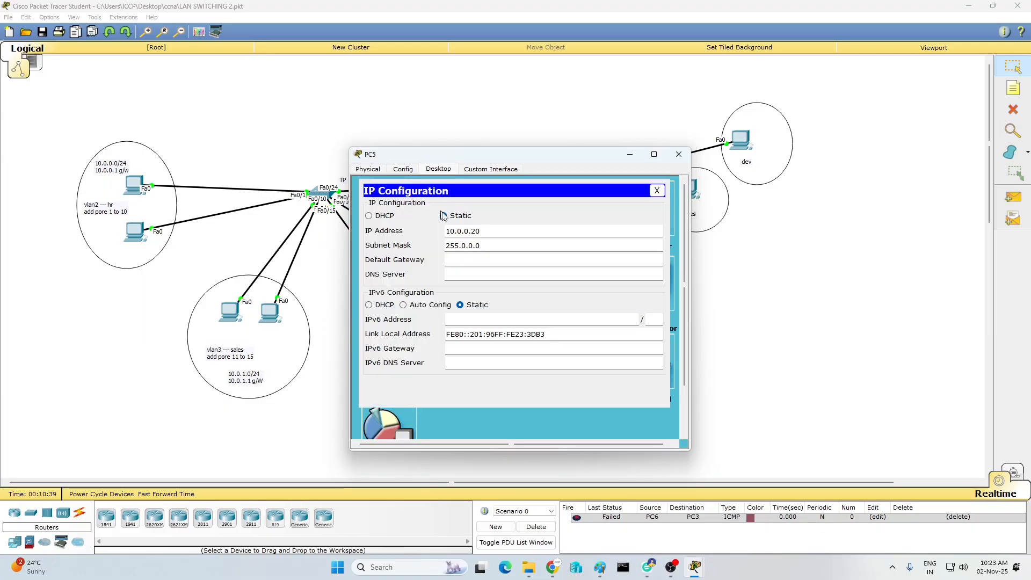
pyautogui.press('Tab')
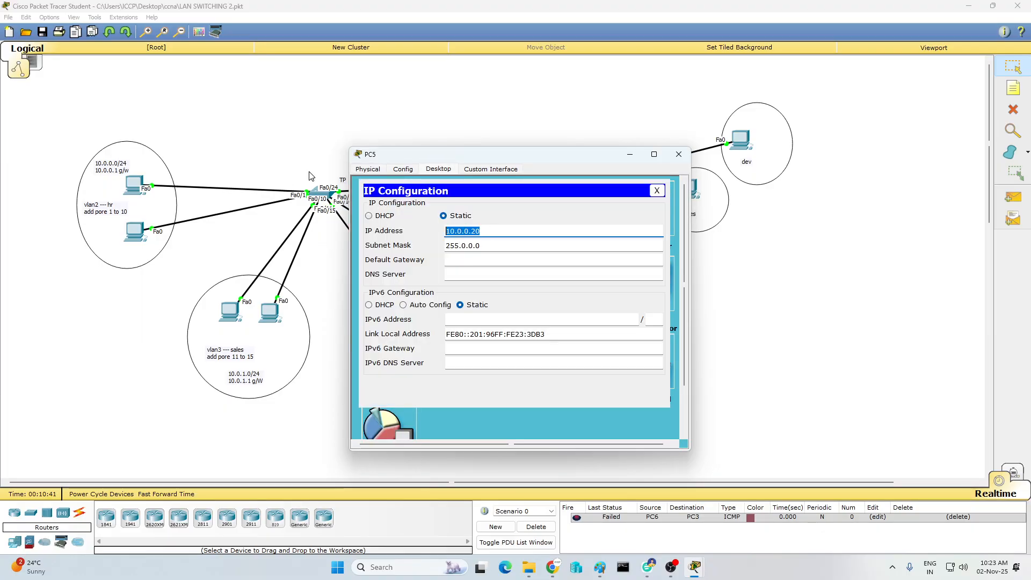
pyautogui.write('10.0')
pyautogui.press('BackSpace')
pyautogui.press('BackSpace')
pyautogui.write('2.3')
pyautogui.press('Tab')
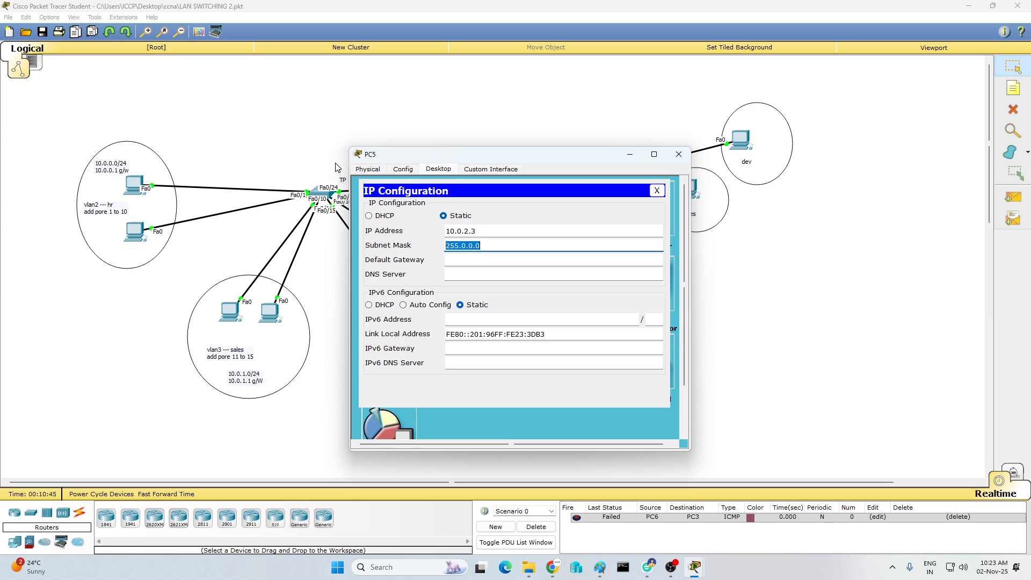
# Set the upper vlan4 PC's subnet mask to 255.255.255.0 and default gateway to 10.0.2.1.
pyautogui.write('255.255.255.0')
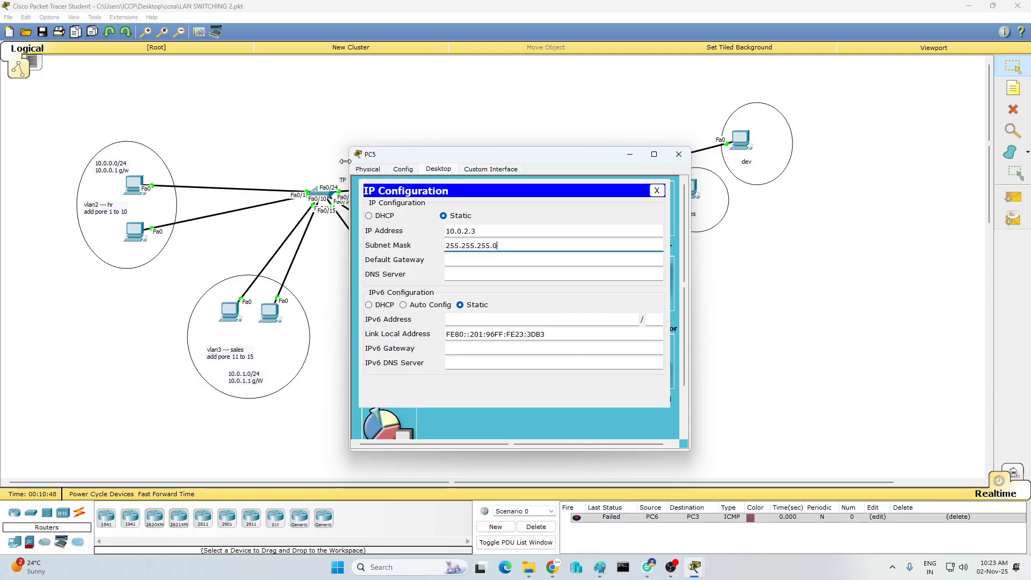
pyautogui.press('Tab')
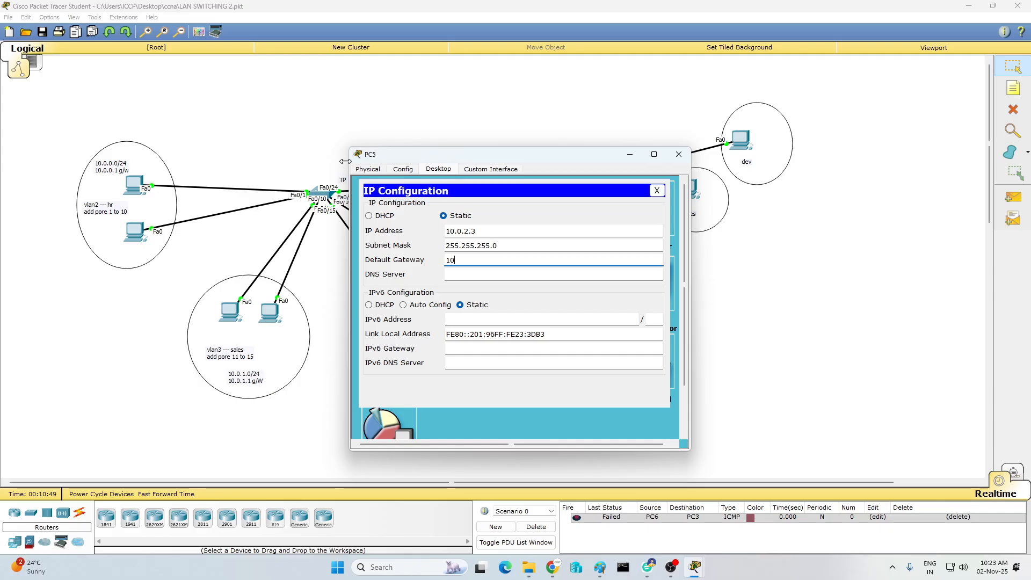
pyautogui.write('10.0.2.1')
pyautogui.click(679, 154)
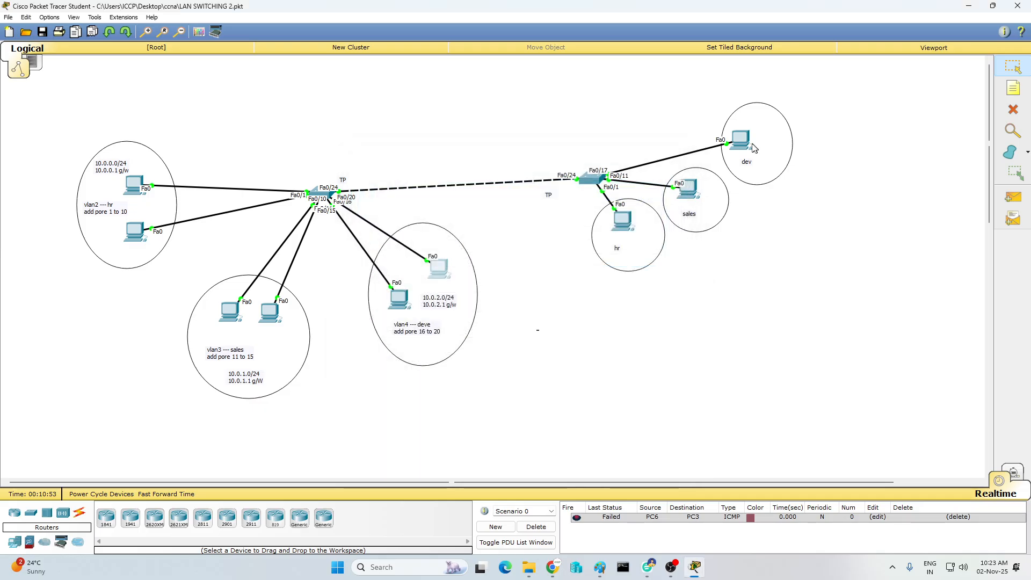
# Set the IP address of the second switch's dev PC to 10.0.2.4.
pyautogui.click(753, 149)
pyautogui.click(430, 170)
pyautogui.click(395, 201)
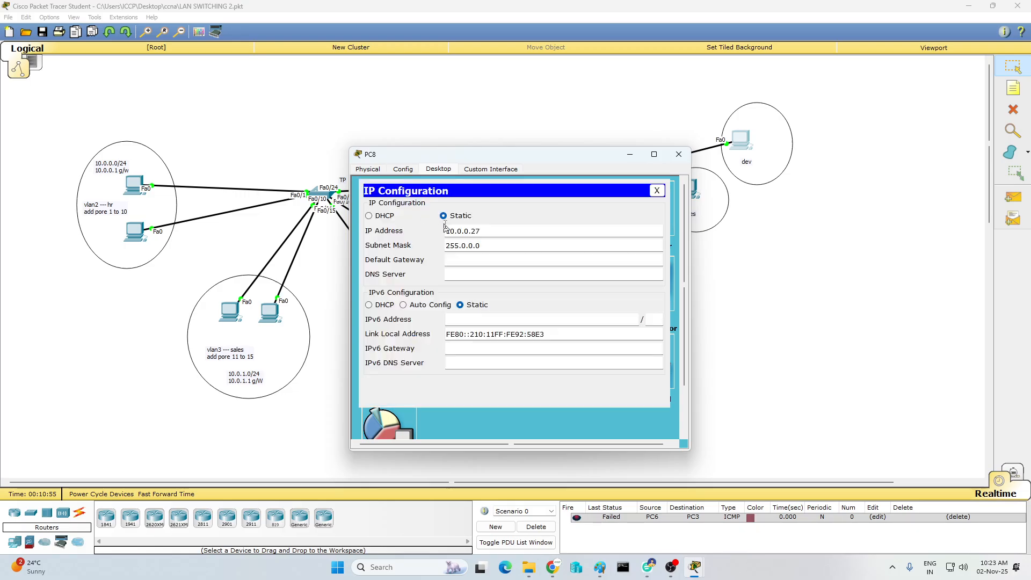
pyautogui.moveTo(445, 231); pyautogui.dragTo(481, 231)
pyautogui.write('10.0.2.4')
pyautogui.press('Tab')
# Set the second switch's dev PC to subnet mask 255.255.255.0 and default gateway 10.0.2.1.
pyautogui.write('25')
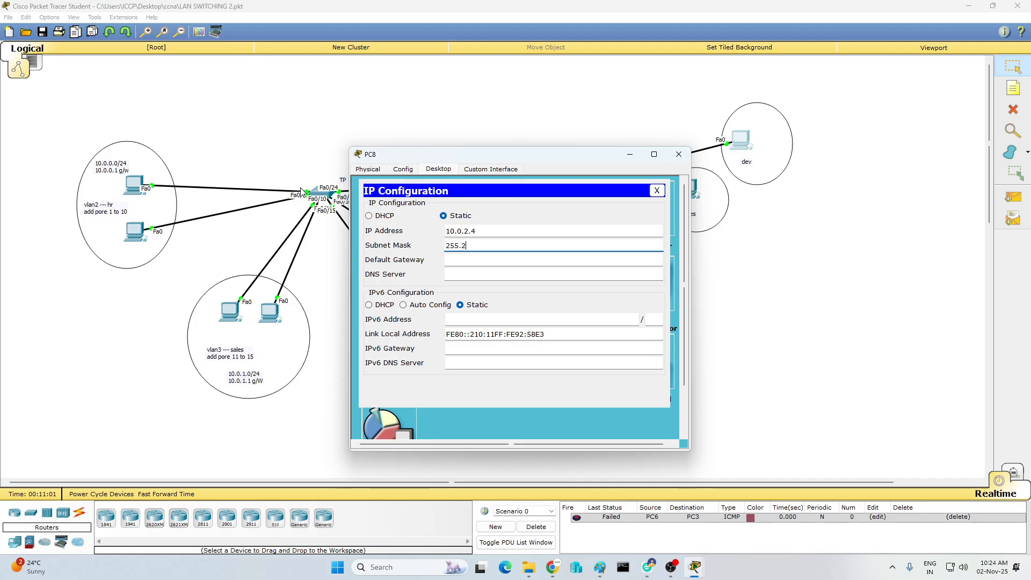
pyautogui.write('5.255.255.0')
pyautogui.press('Tab')
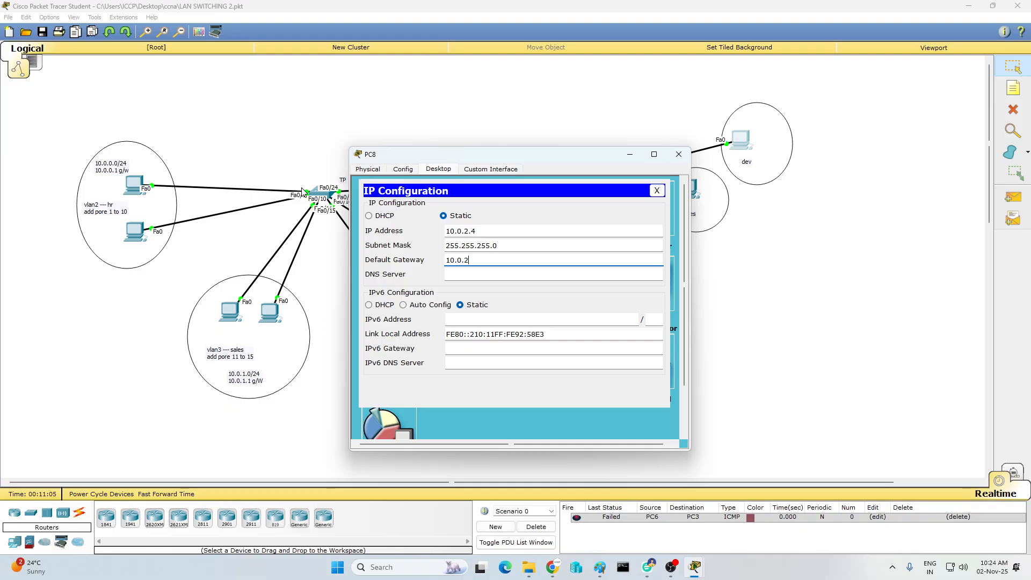
pyautogui.click(679, 154)
# Send simple PDUs from the second switch's dev, sales and hr PCs to a PC of the same team on the first switch.
pyautogui.click(1014, 198)
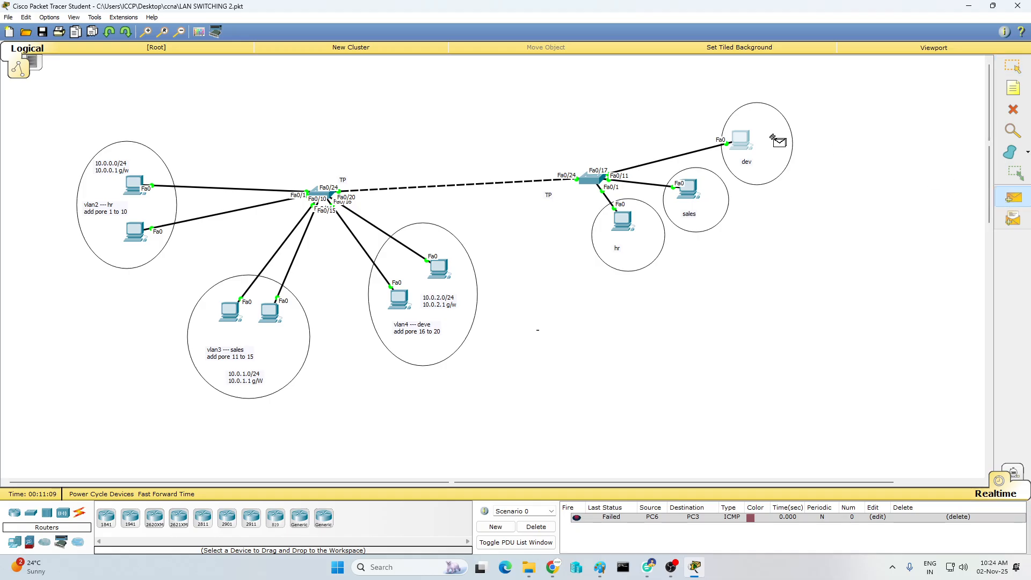
pyautogui.click(750, 141)
pyautogui.click(438, 269)
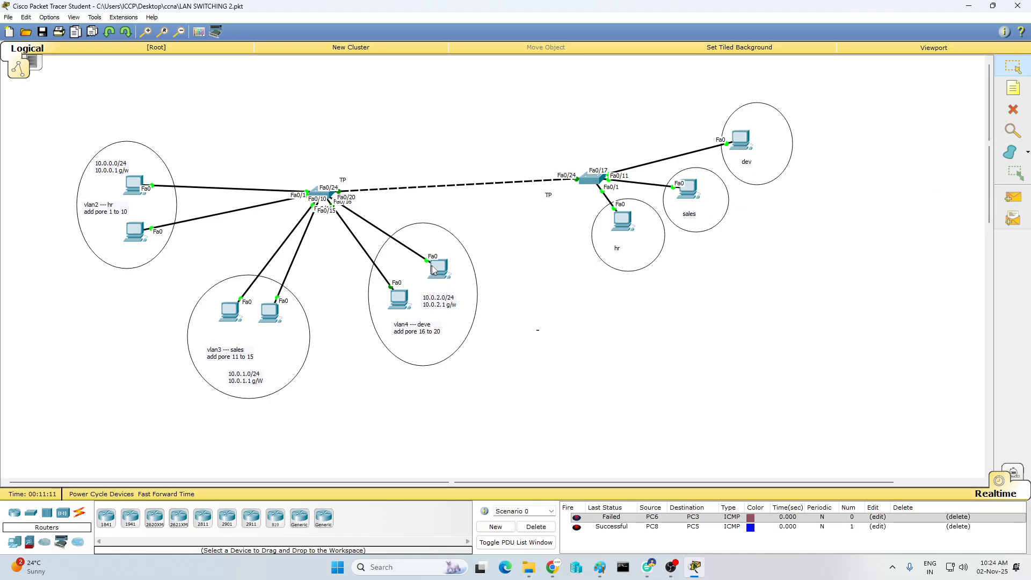
pyautogui.click(1013, 197)
pyautogui.click(693, 189)
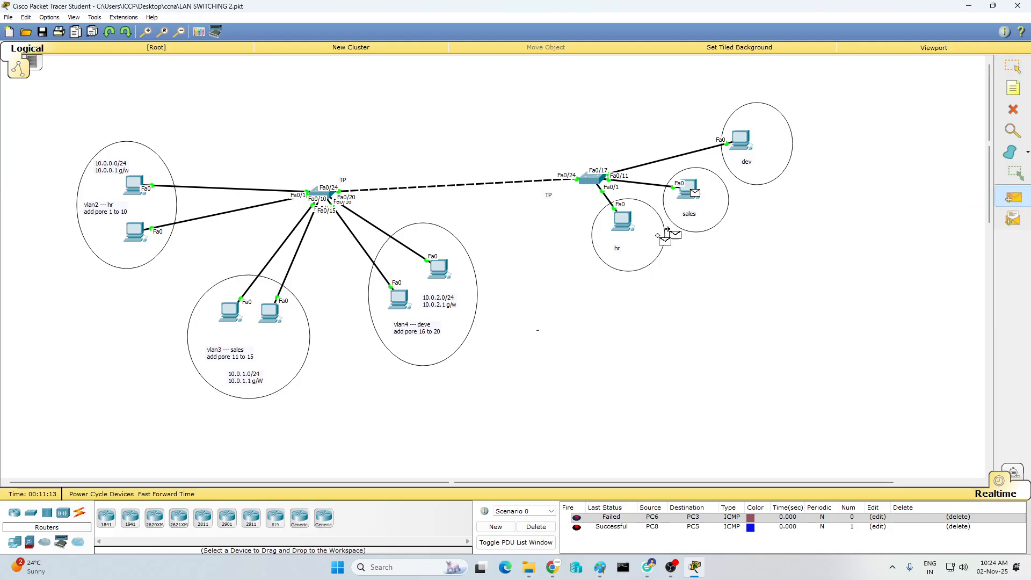
pyautogui.click(270, 311)
pyautogui.click(1014, 197)
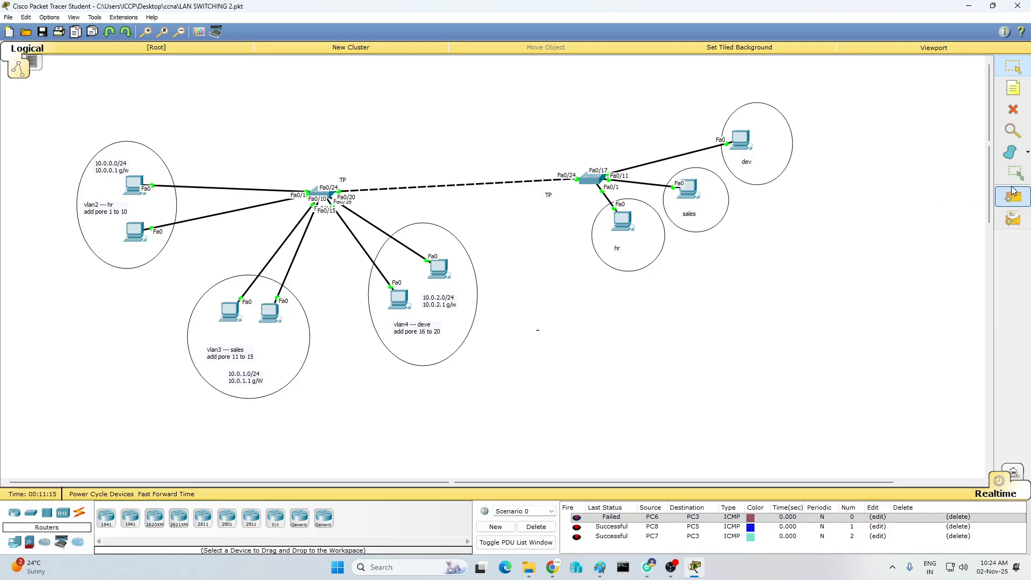
pyautogui.click(623, 220)
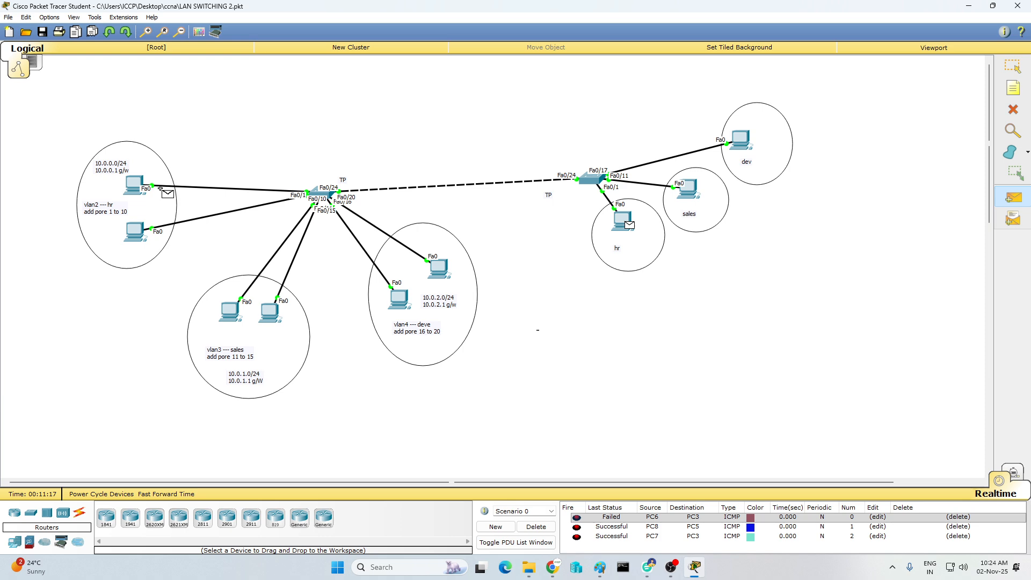
pyautogui.click(130, 183)
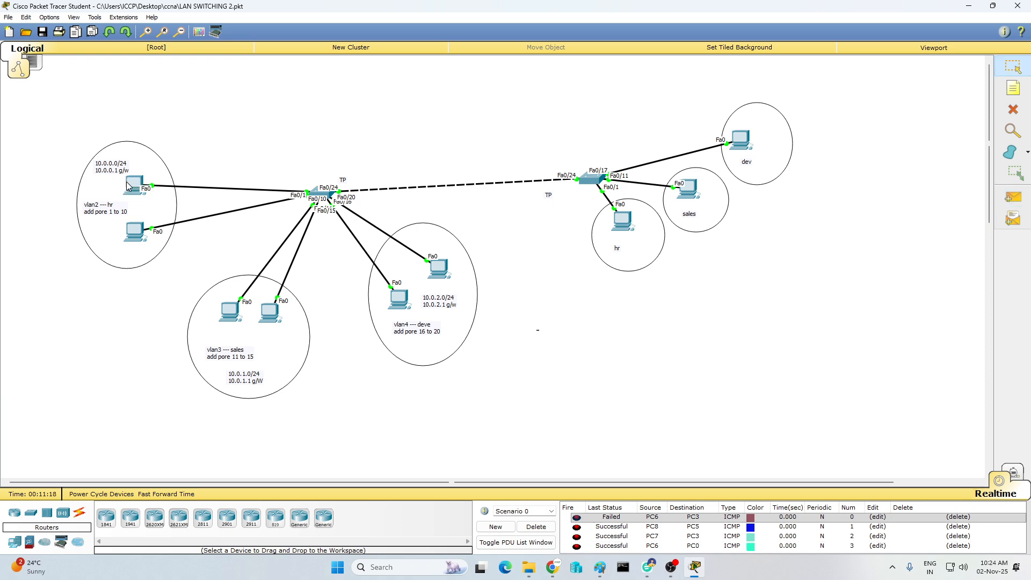
# Test a simple PDU from the second switch's hr PC to its sales PC, clearing the PDU list before and after the test.
pyautogui.click(536, 527)
pyautogui.click(1013, 197)
pyautogui.click(623, 220)
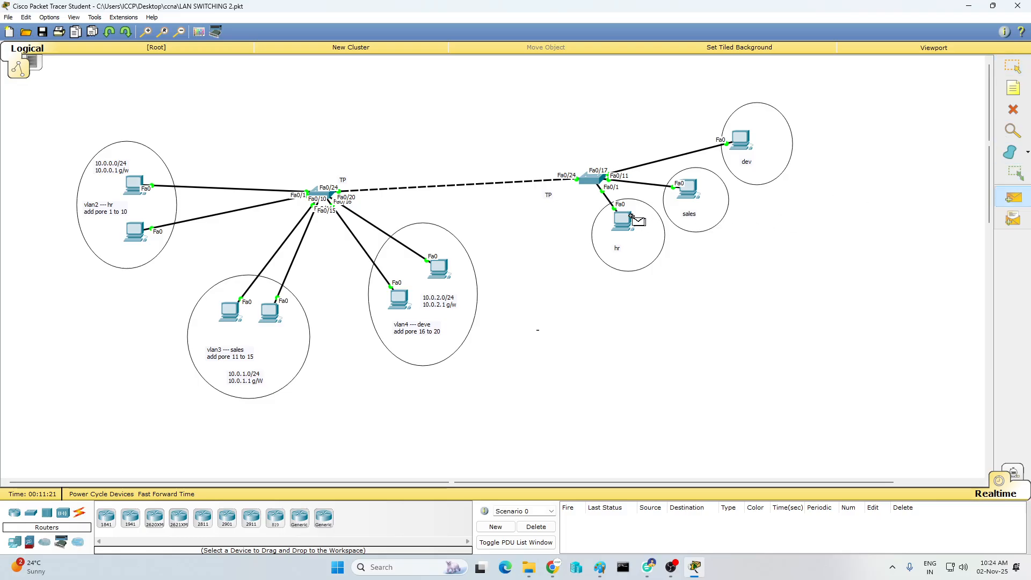
pyautogui.click(687, 189)
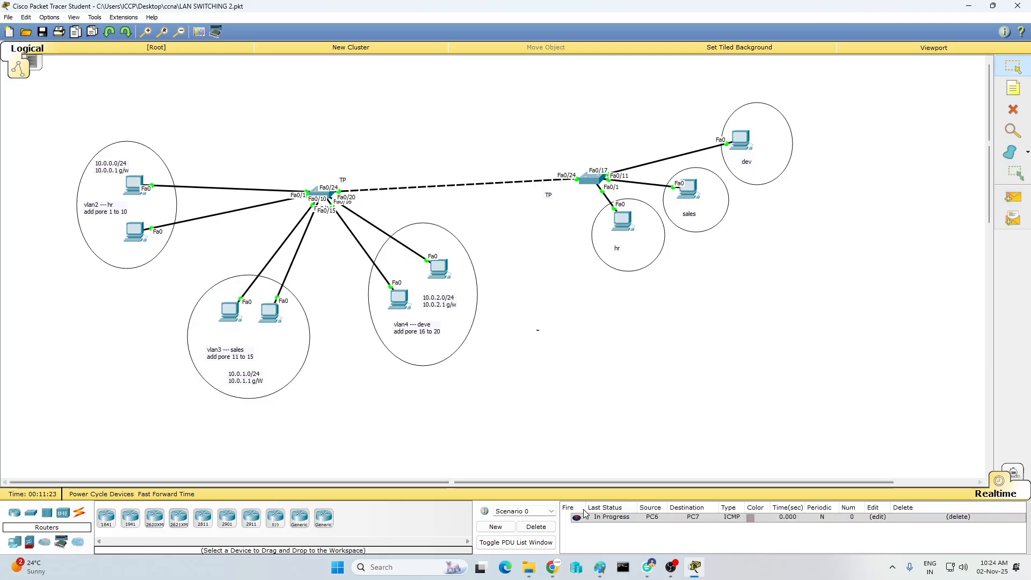
pyautogui.click(529, 527)
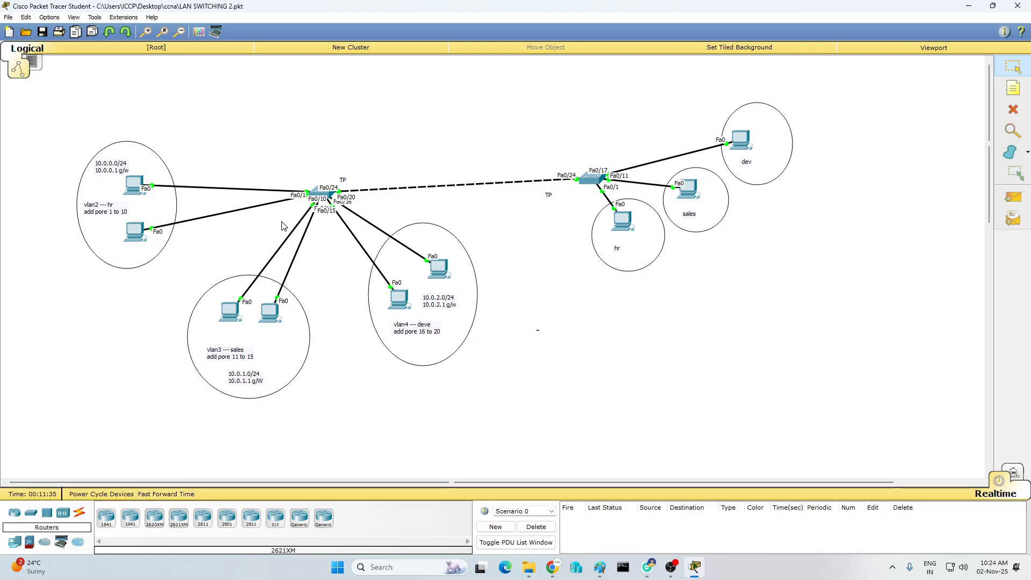
# Move the first switch closer to the second switch, above the vlan4 deve circle.
pyautogui.moveTo(316, 201); pyautogui.dragTo(457, 178)
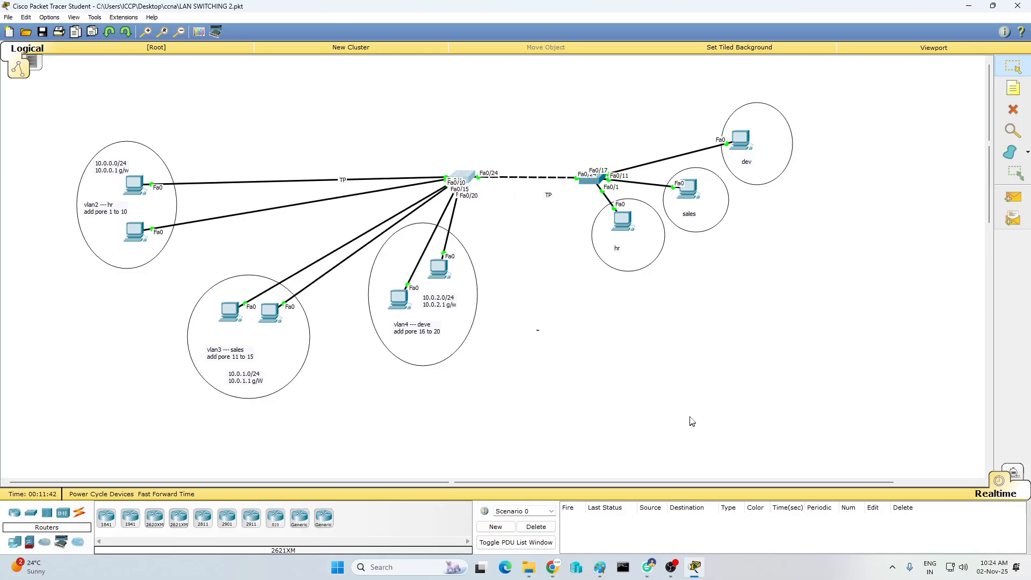
pyautogui.click(690, 400)
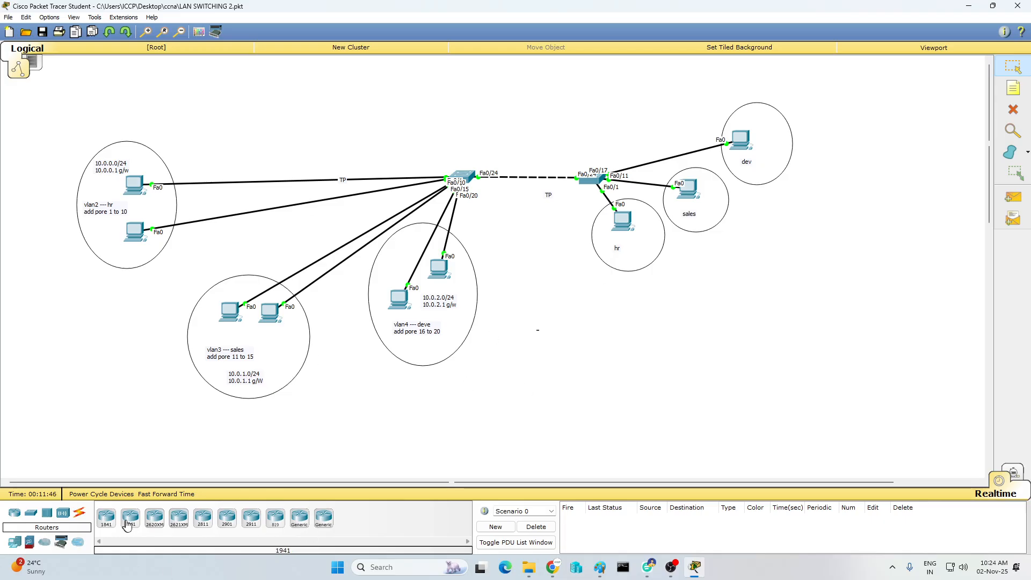
# Place two 2621XM routers in the empty area below the hr and sales circles and align them side by side with space between them.
pyautogui.click(151, 520)
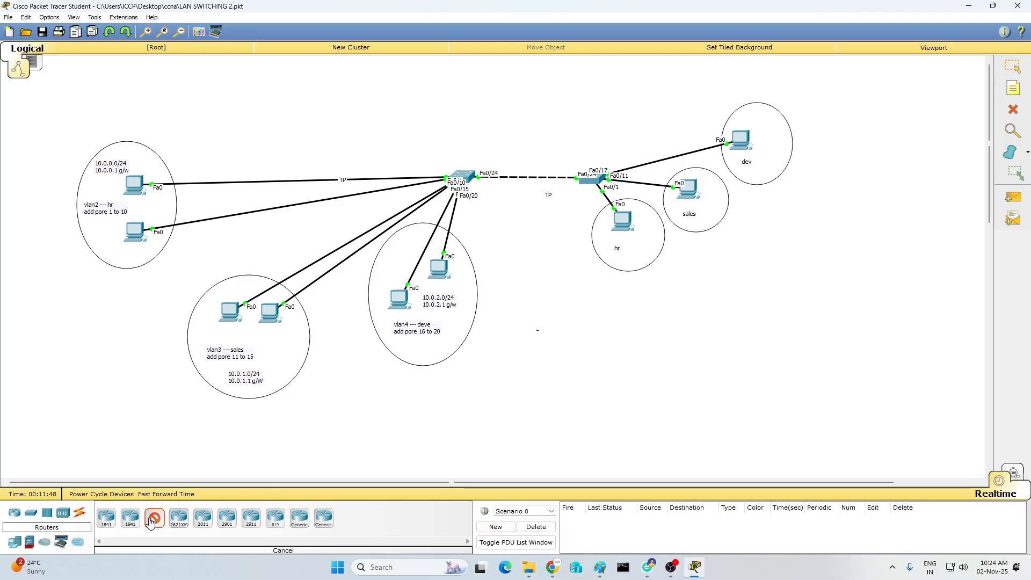
pyautogui.click(151, 520)
pyautogui.click(179, 518)
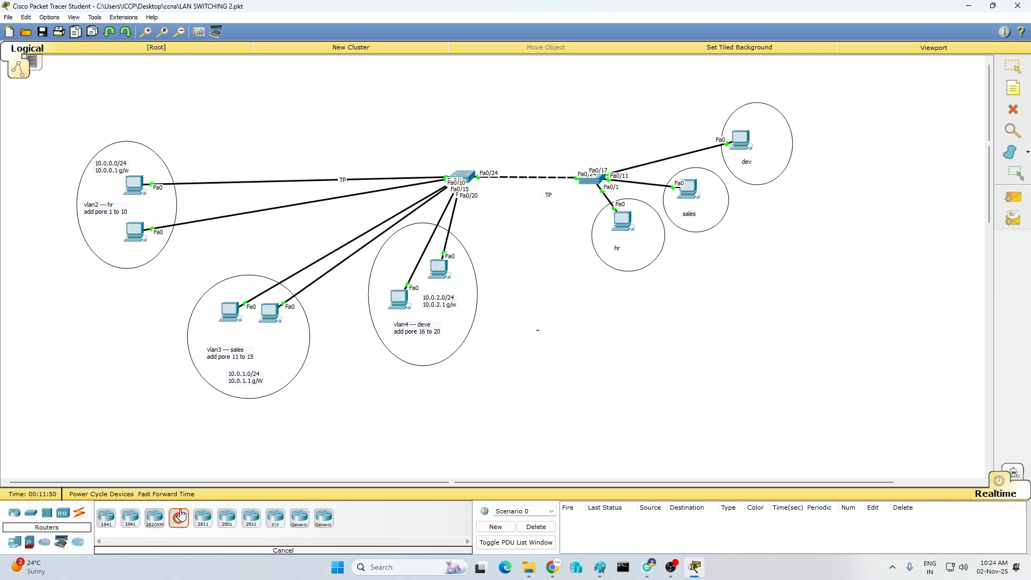
pyautogui.click(630, 351)
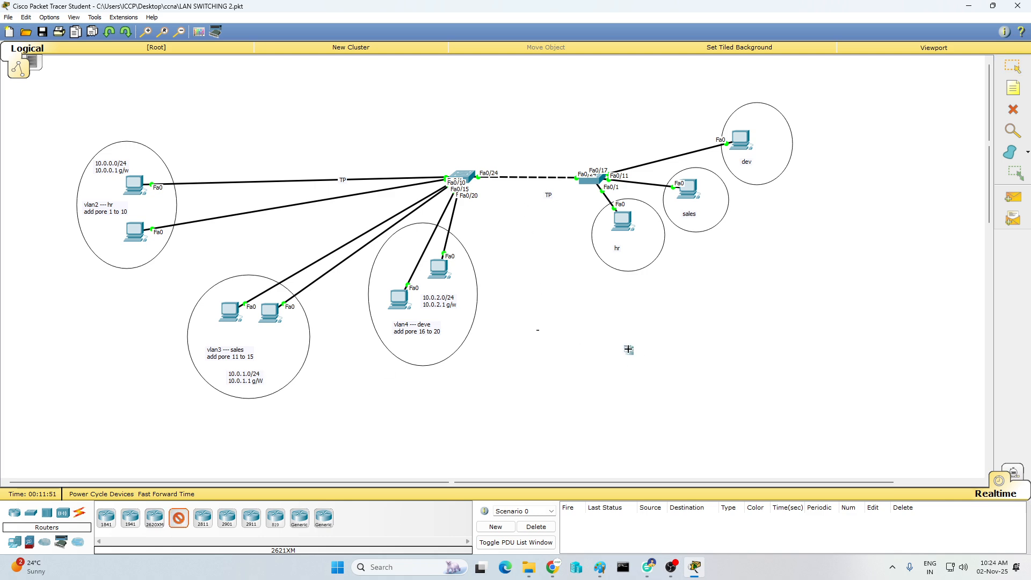
pyautogui.click(794, 344)
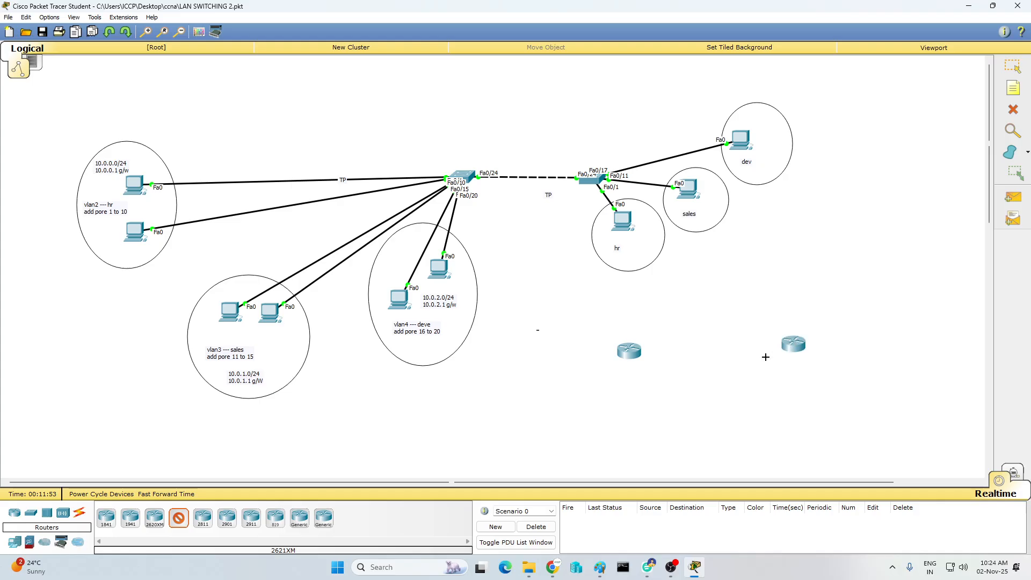
pyautogui.click(1013, 66)
pyautogui.moveTo(635, 357); pyautogui.dragTo(627, 328)
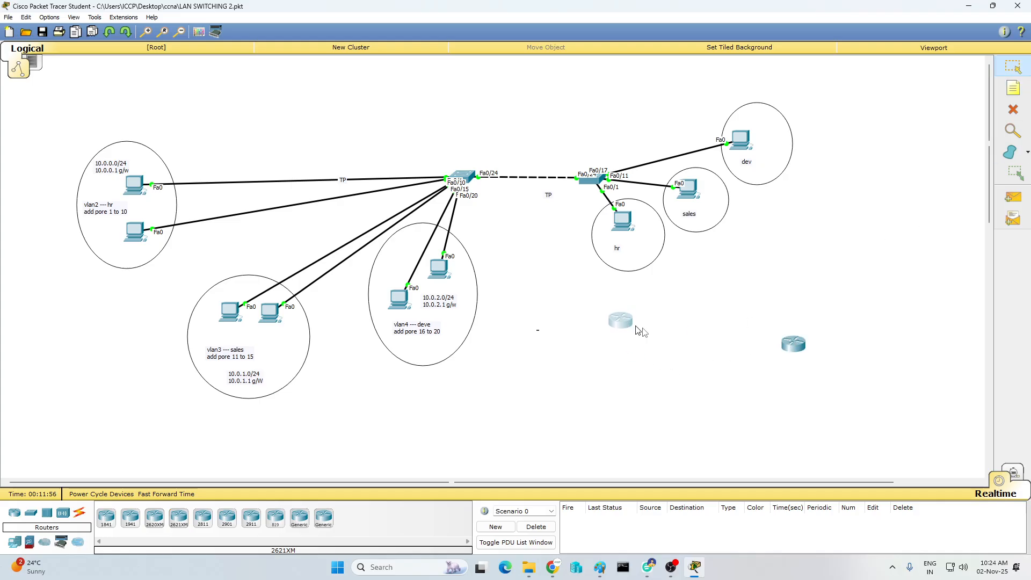
pyautogui.moveTo(801, 340); pyautogui.dragTo(796, 319)
pyautogui.click(766, 363)
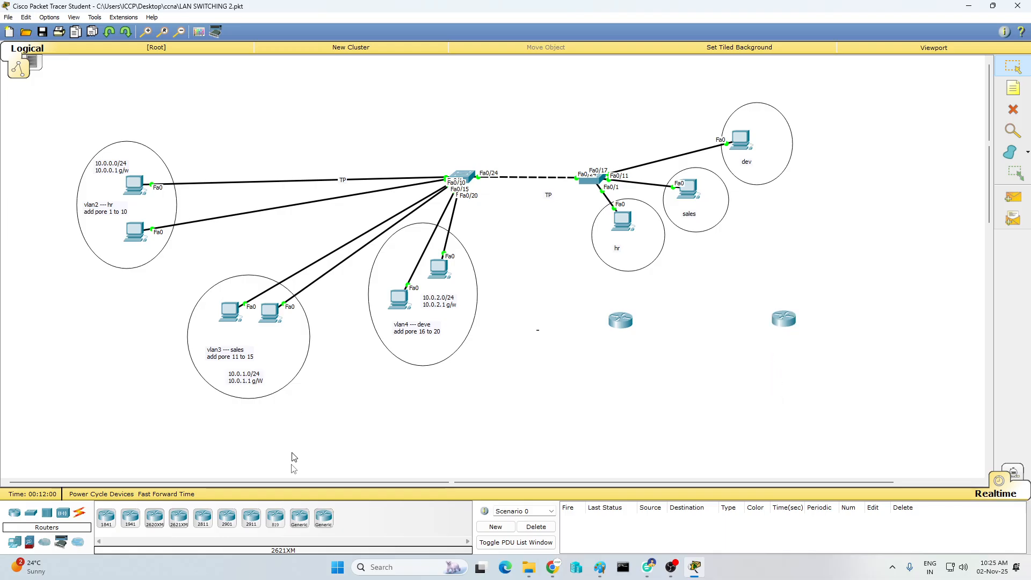
# Add a 2950T switch midway between the two new routers.
pyautogui.click(30, 513)
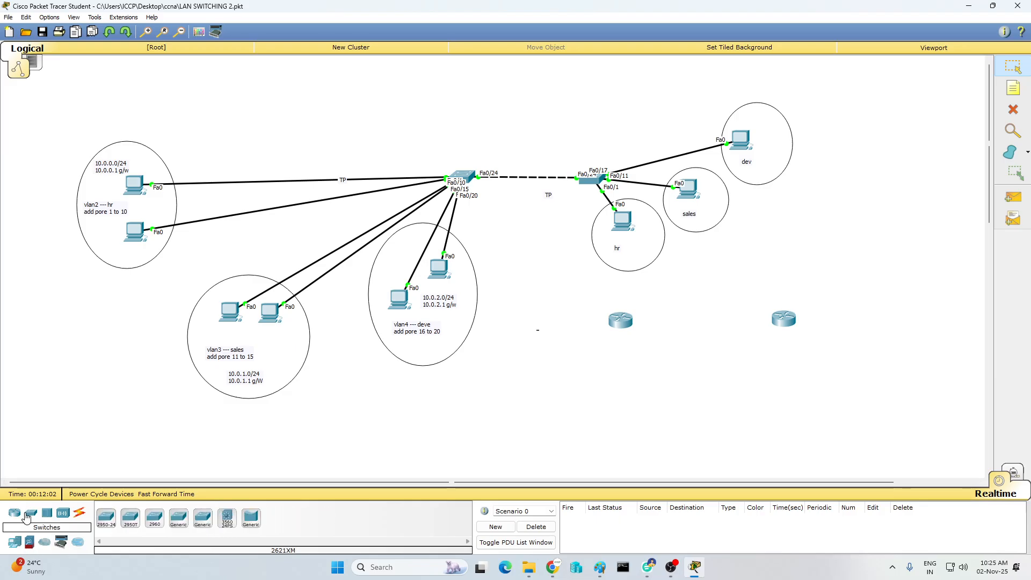
pyautogui.moveTo(129, 520); pyautogui.dragTo(702, 324)
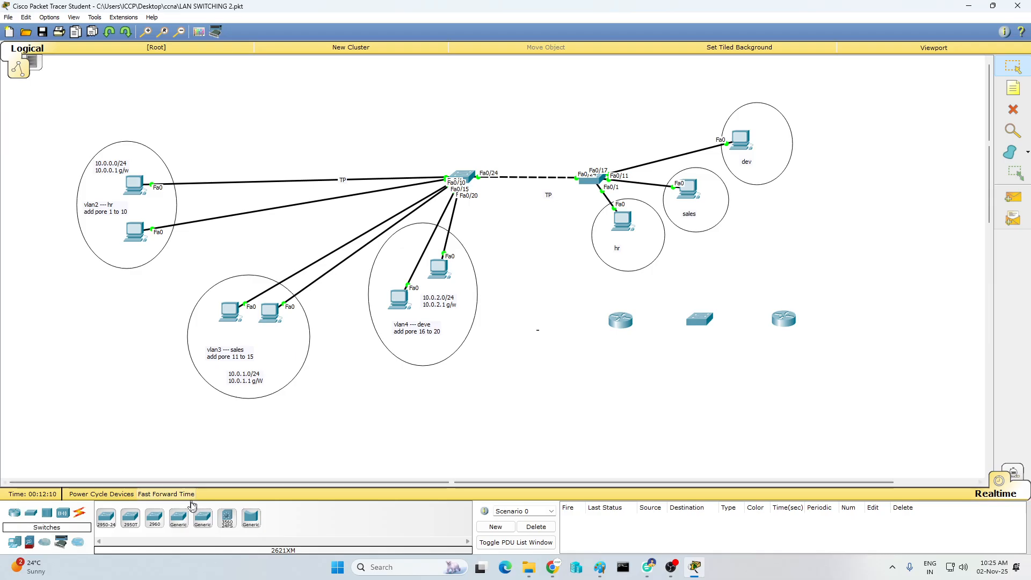
# Connect the first switch's FastEthernet0/23 port to FastEthernet0/0 on the nearer new router with a Copper Straight-Through cable.
pyautogui.click(106, 518)
pyautogui.click(103, 521)
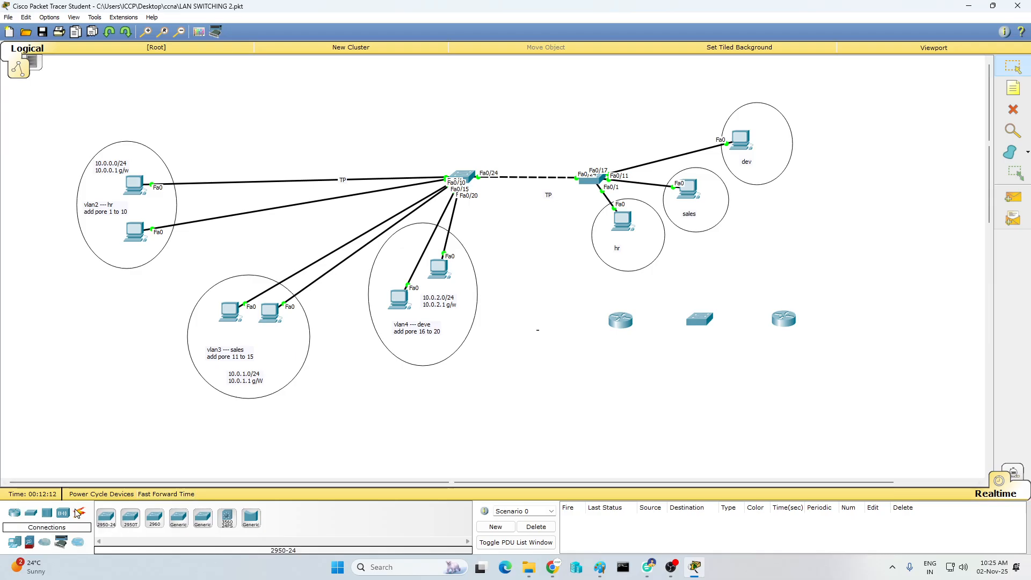
pyautogui.click(79, 512)
pyautogui.click(154, 518)
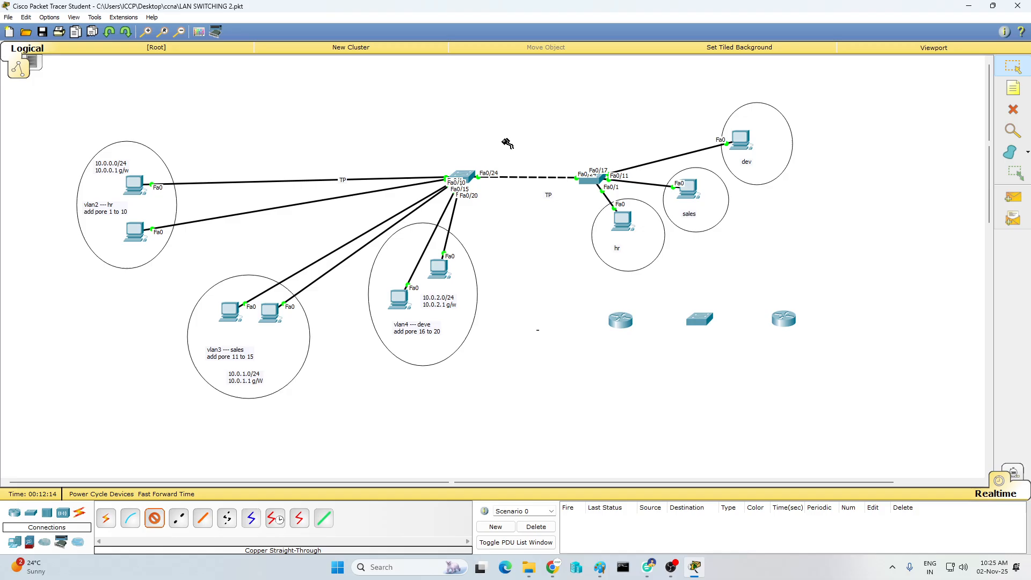
pyautogui.click(464, 176)
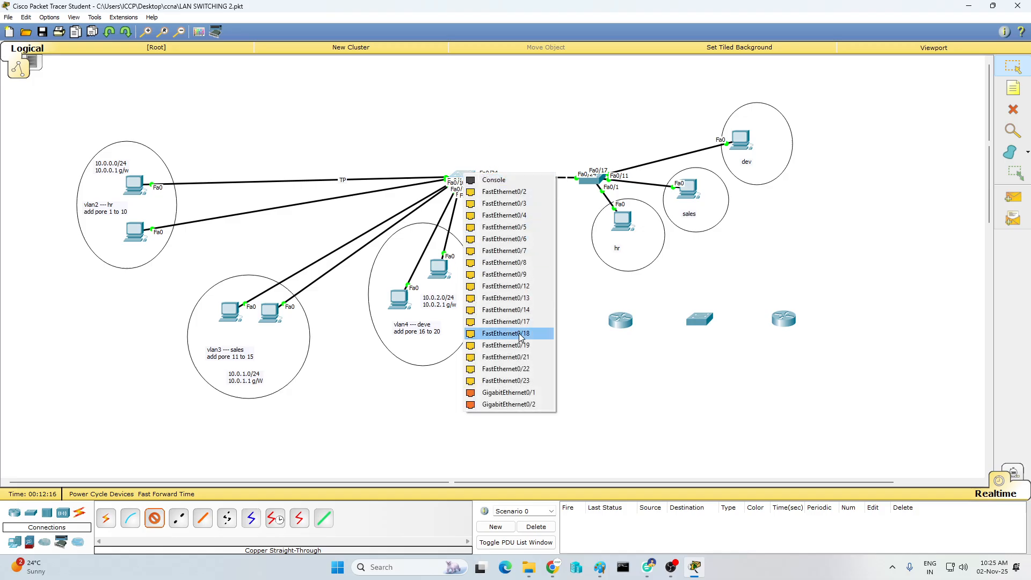
pyautogui.click(524, 381)
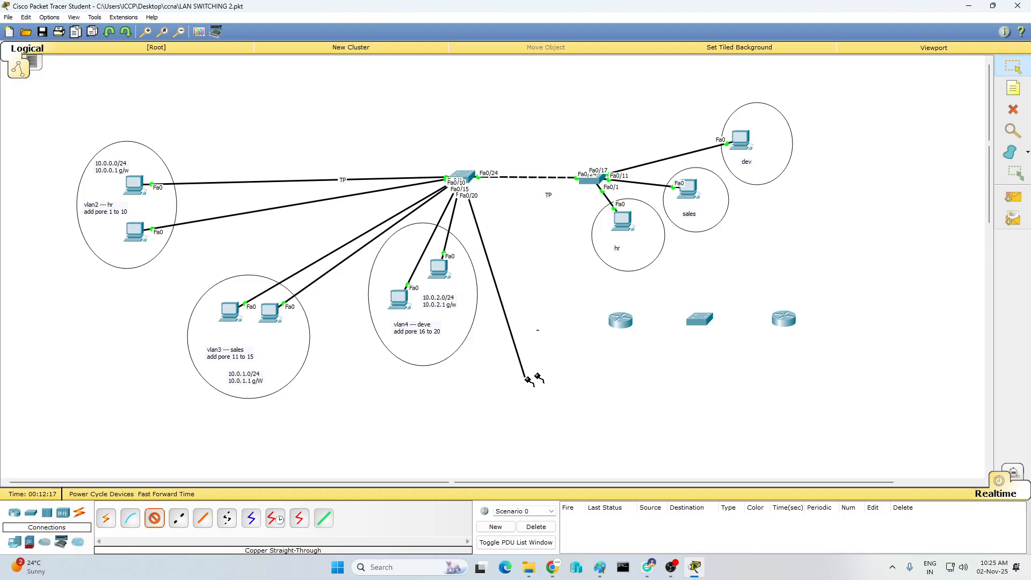
pyautogui.click(620, 320)
pyautogui.click(655, 350)
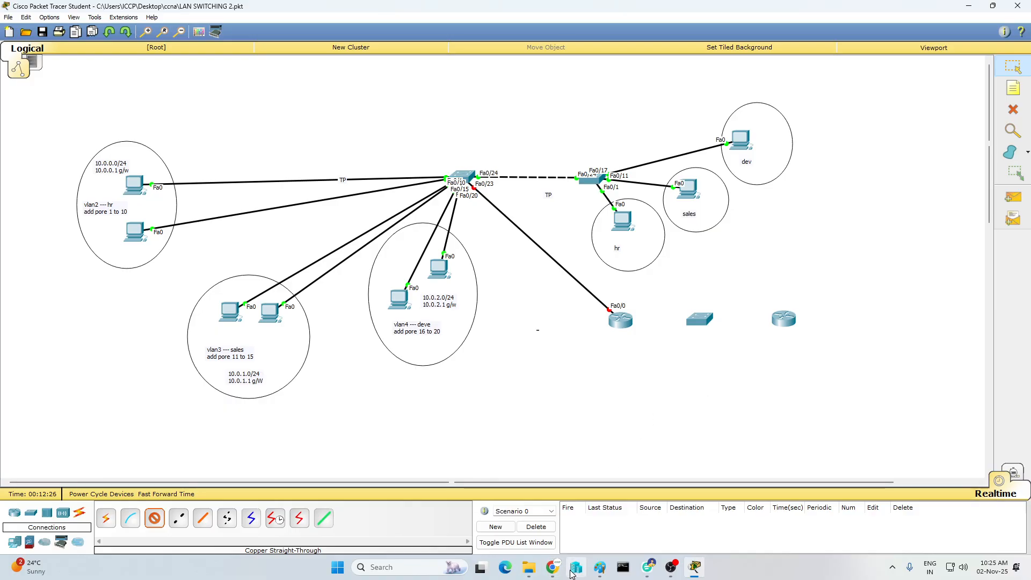
# Switch to Paint and add the text "Trunking Protocol" and "iee802/1Q (Dot1Q)" below the intervlan note, widening the text box.
pyautogui.click(602, 576)
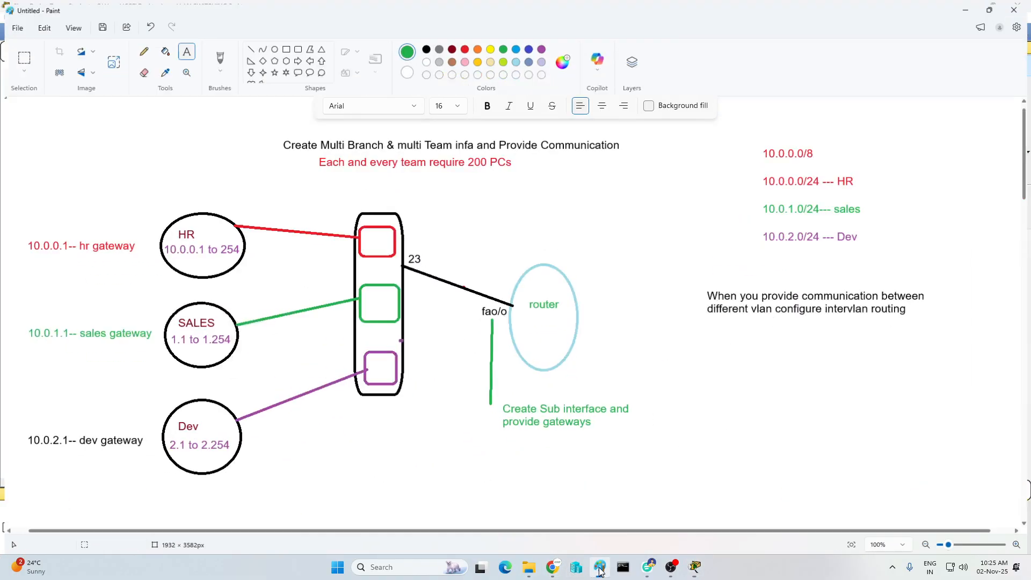
pyautogui.click(724, 345)
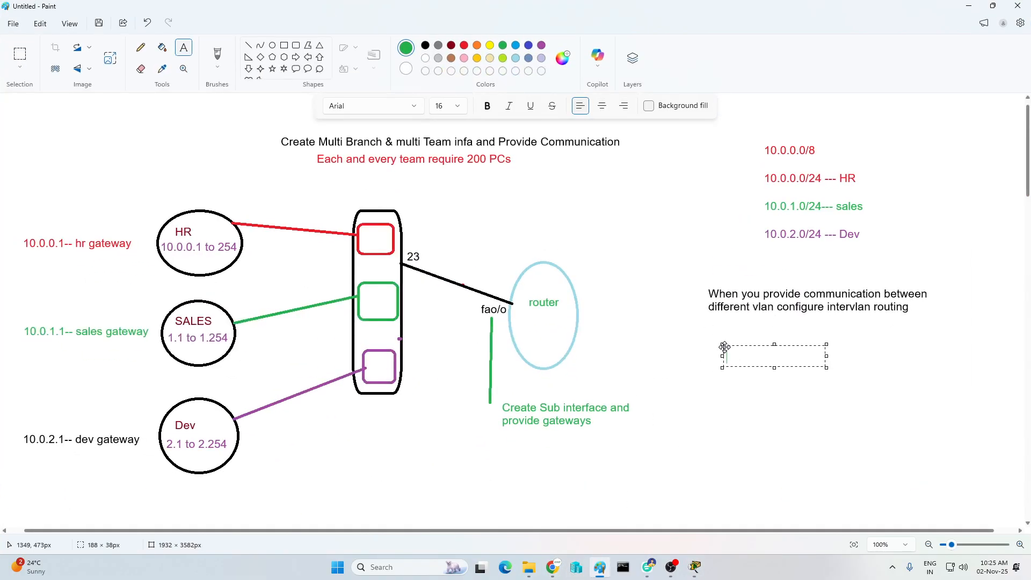
pyautogui.write('Trunking Protocol')
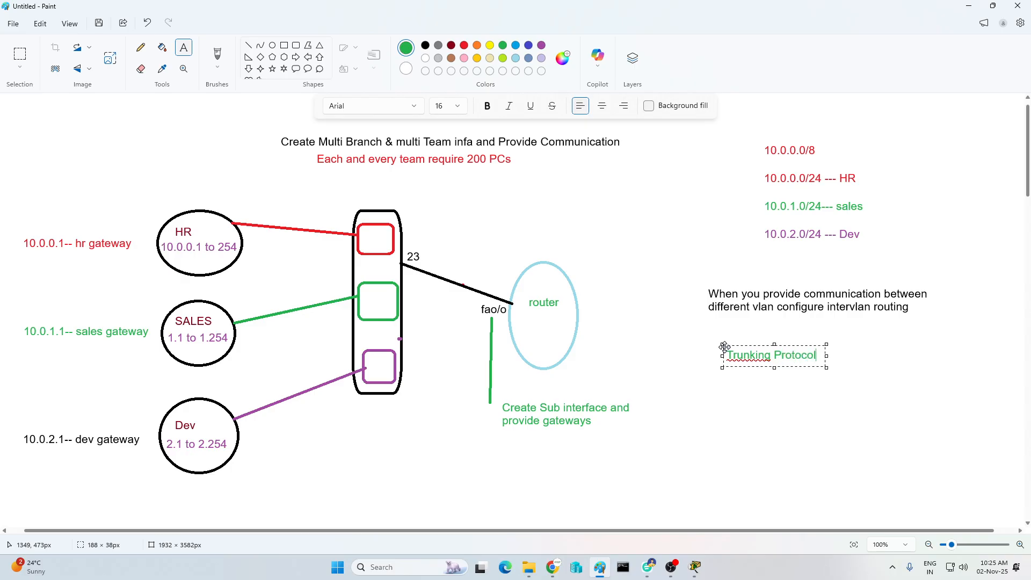
pyautogui.press('Return')
pyautogui.press('Return')
pyautogui.write('iee')
pyautogui.press('BackSpace')
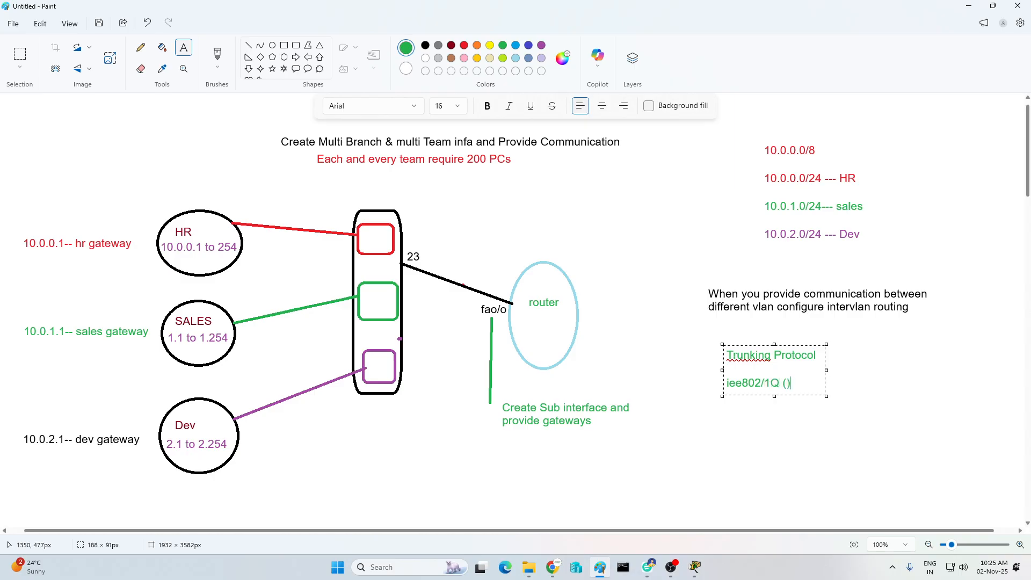
pyautogui.write('Dot1Q')
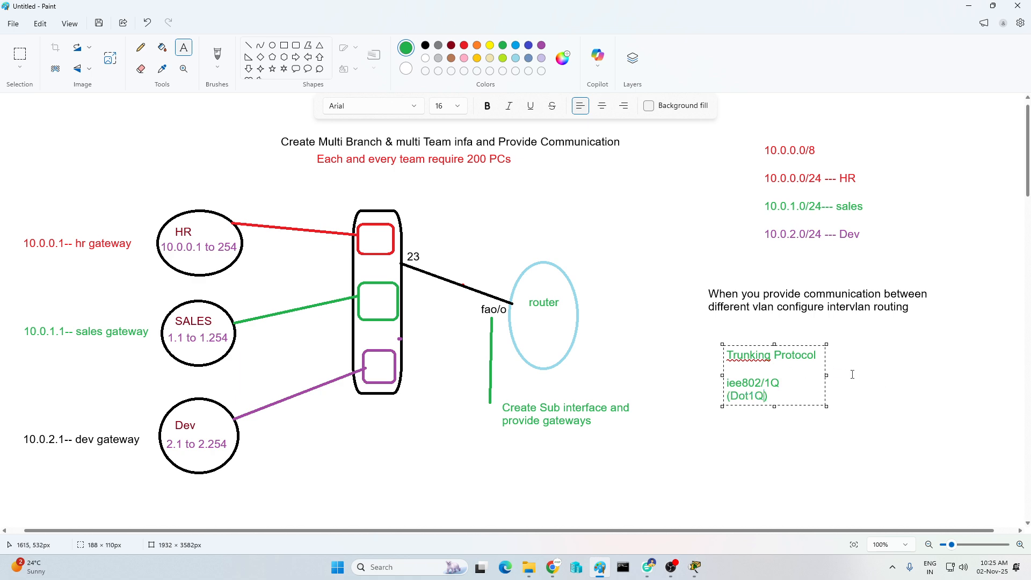
pyautogui.moveTo(827, 376); pyautogui.dragTo(908, 375)
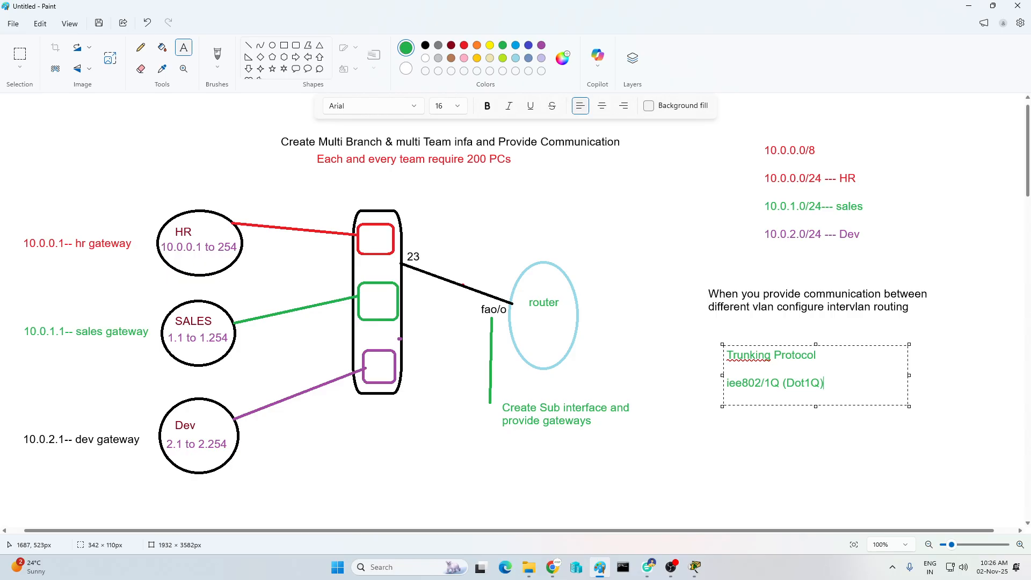
# Switch to Chrome and search Google in a new tab for "trunking type in cicso intervlan", then return to Paint.
pyautogui.click(553, 567)
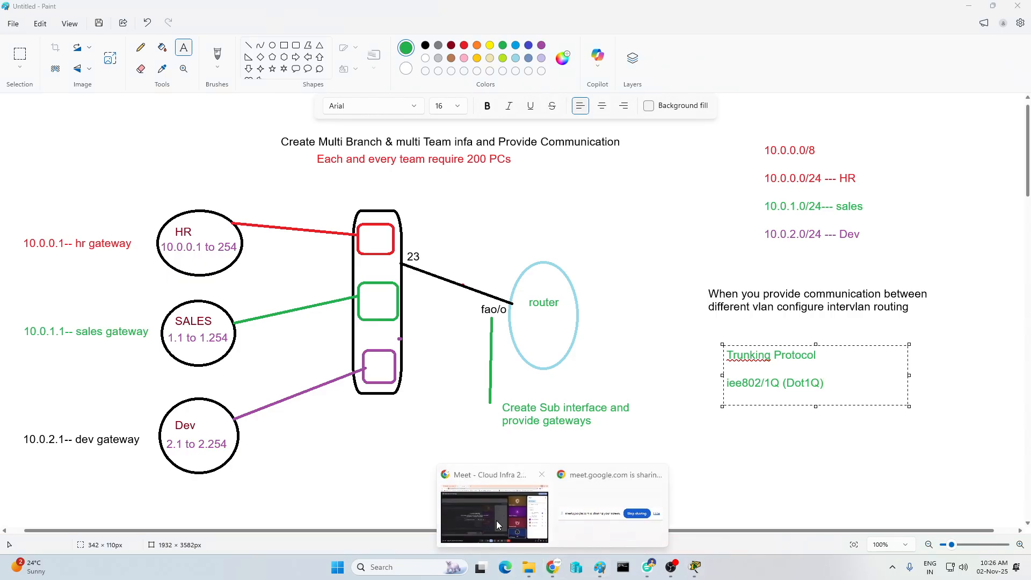
pyautogui.click(497, 521)
pyautogui.click(286, 11)
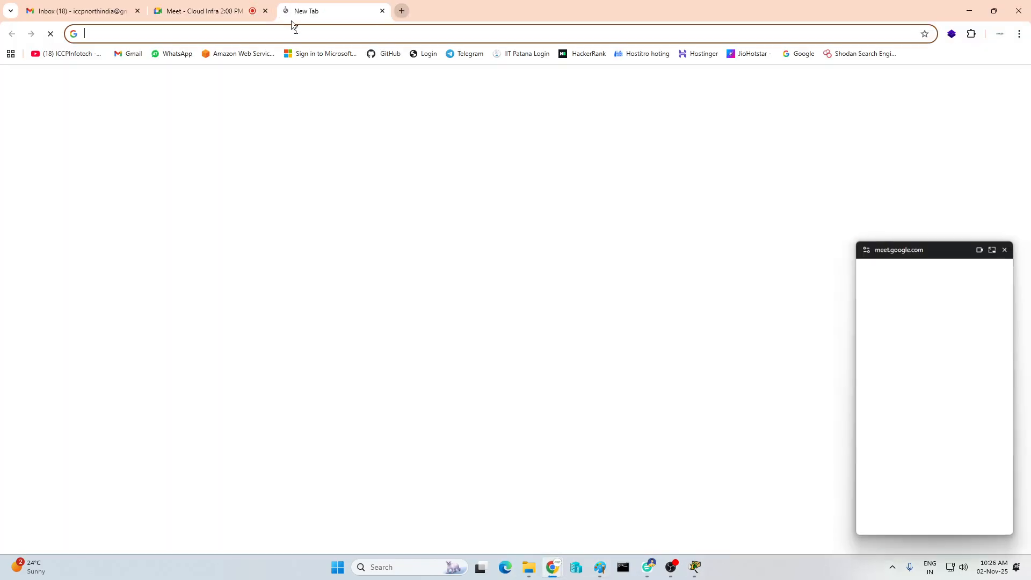
pyautogui.click(402, 211)
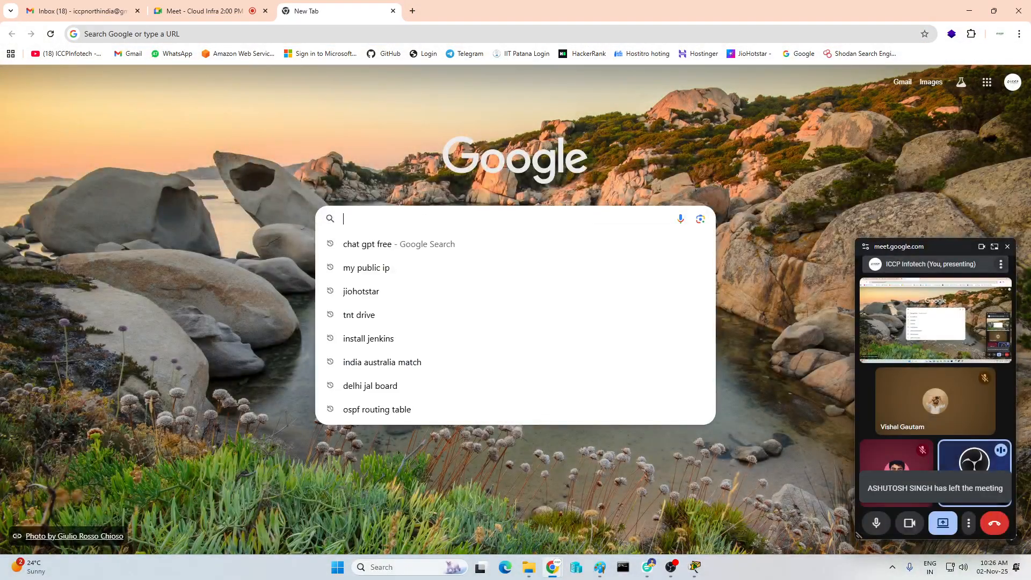
pyautogui.write('t')
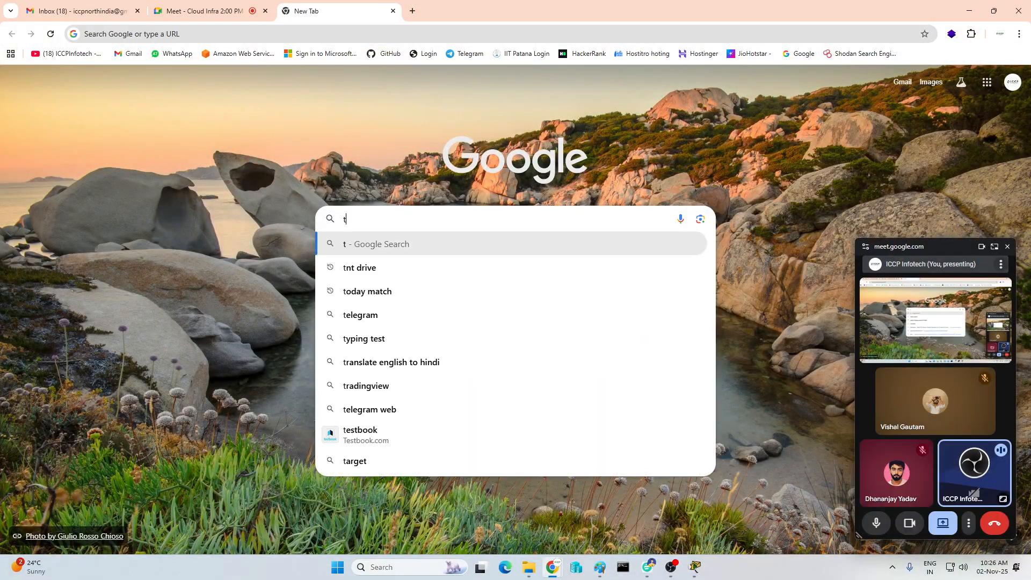
pyautogui.write('rui')
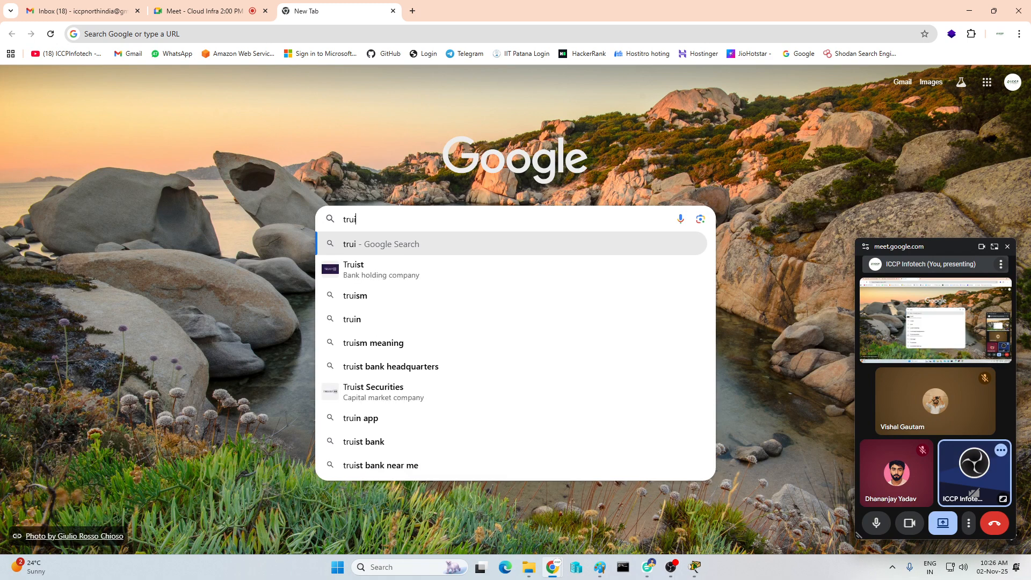
pyautogui.press('BackSpace')
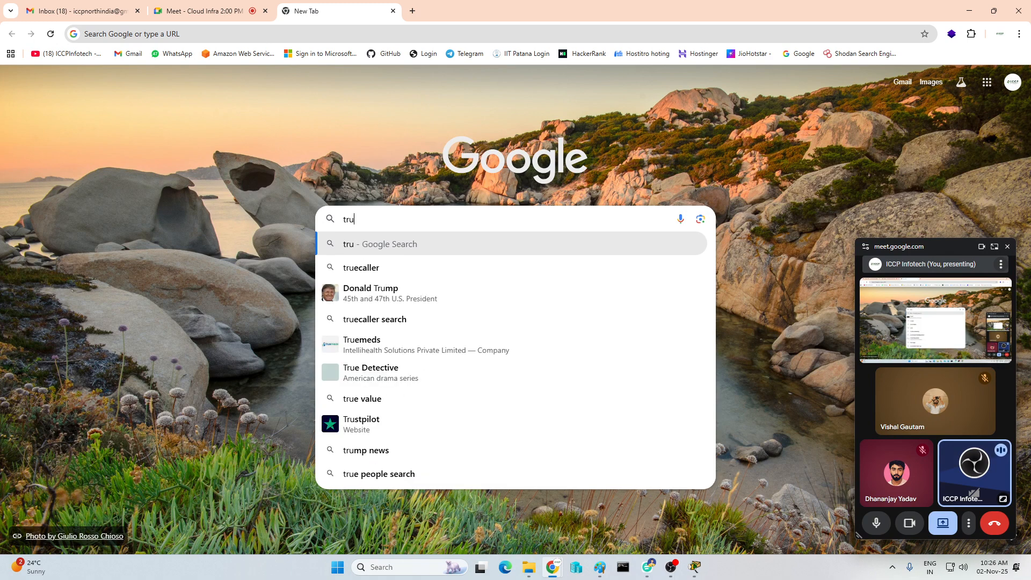
pyautogui.write('nking t')
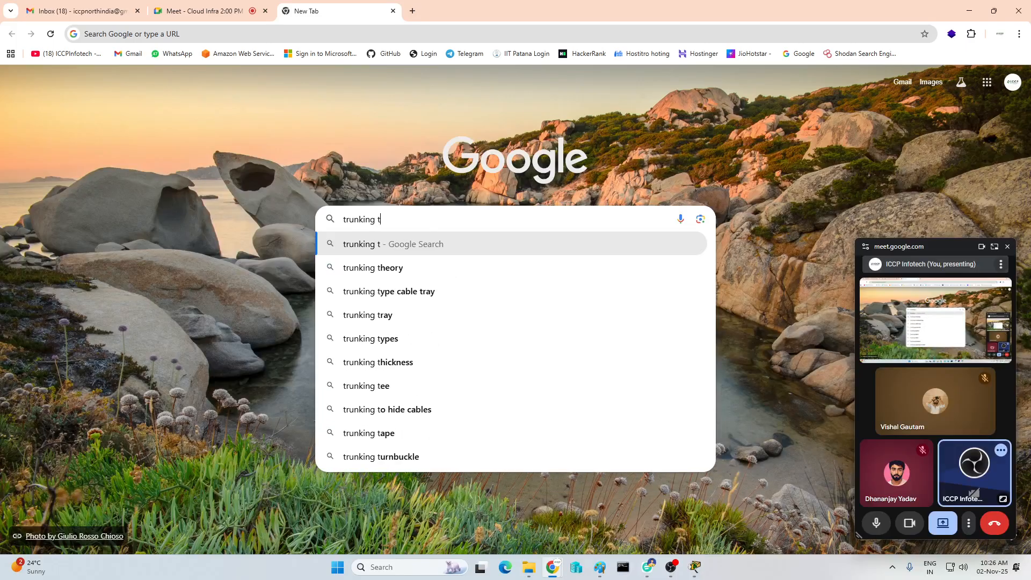
pyautogui.write('ype in cic')
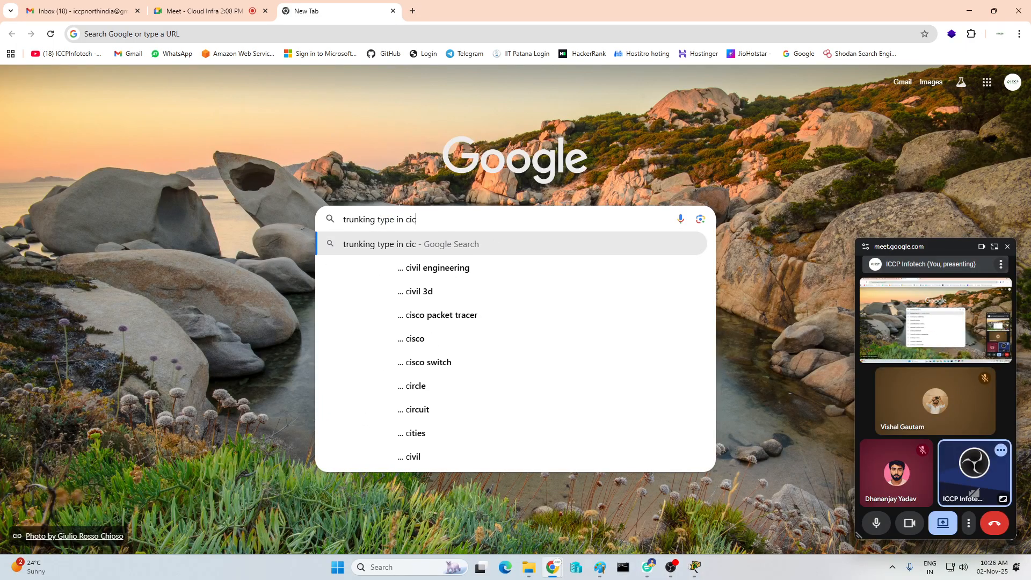
pyautogui.write('so inter')
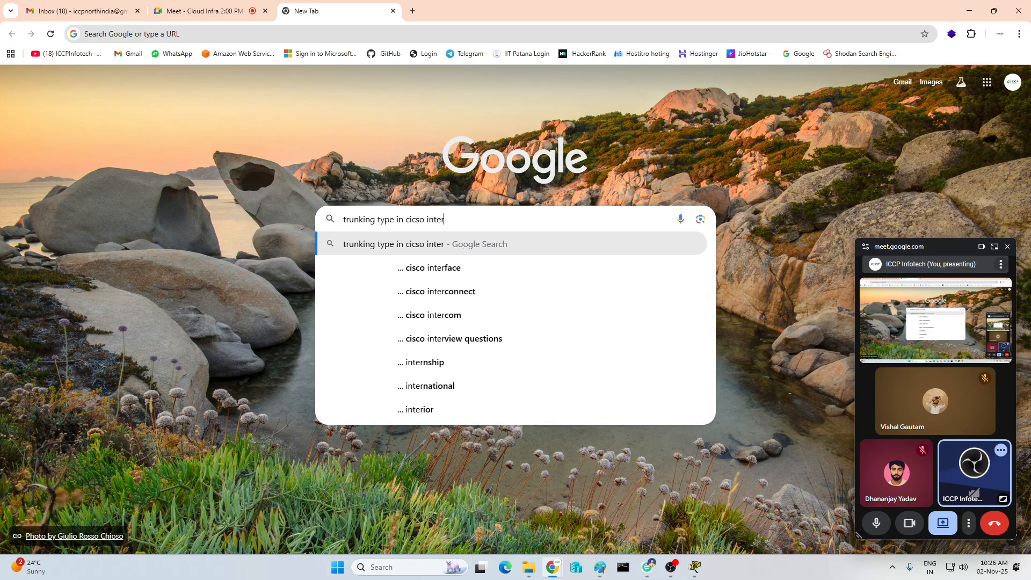
pyautogui.write('vlan')
pyautogui.press('Return')
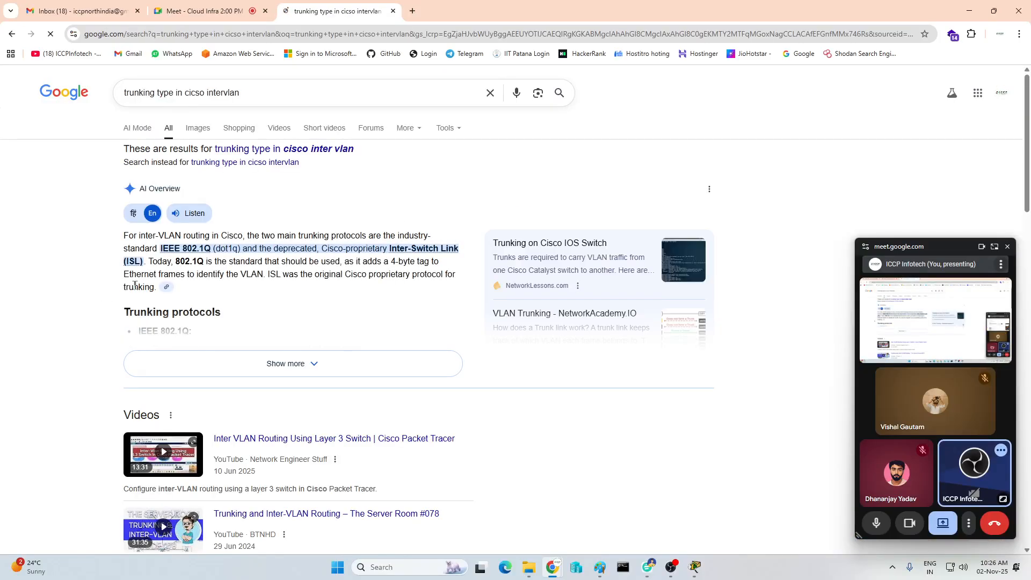
pyautogui.click(968, 11)
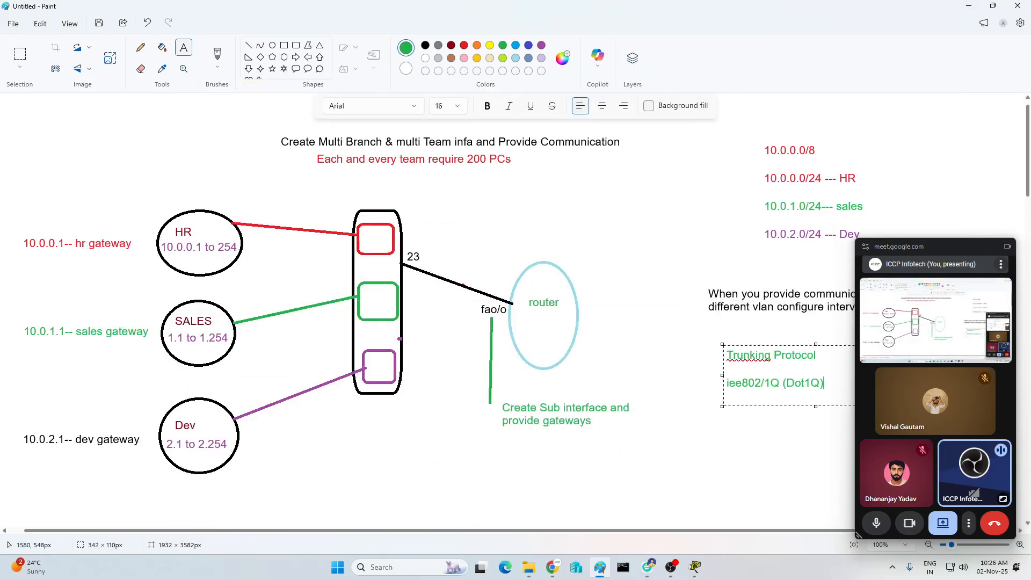
# Add the line "ISL --- cisco" under the Dot1Q entry in the trunking note and return to Packet Tracer.
pyautogui.press('Return')
pyautogui.write('ISL --- cisco')
pyautogui.click(737, 469)
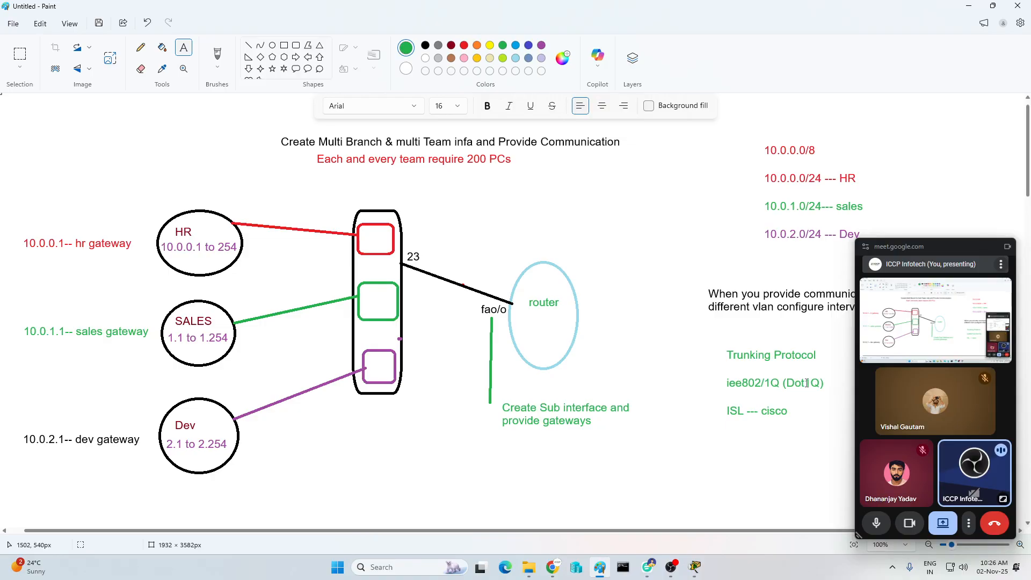
pyautogui.click(761, 490)
pyautogui.click(968, 8)
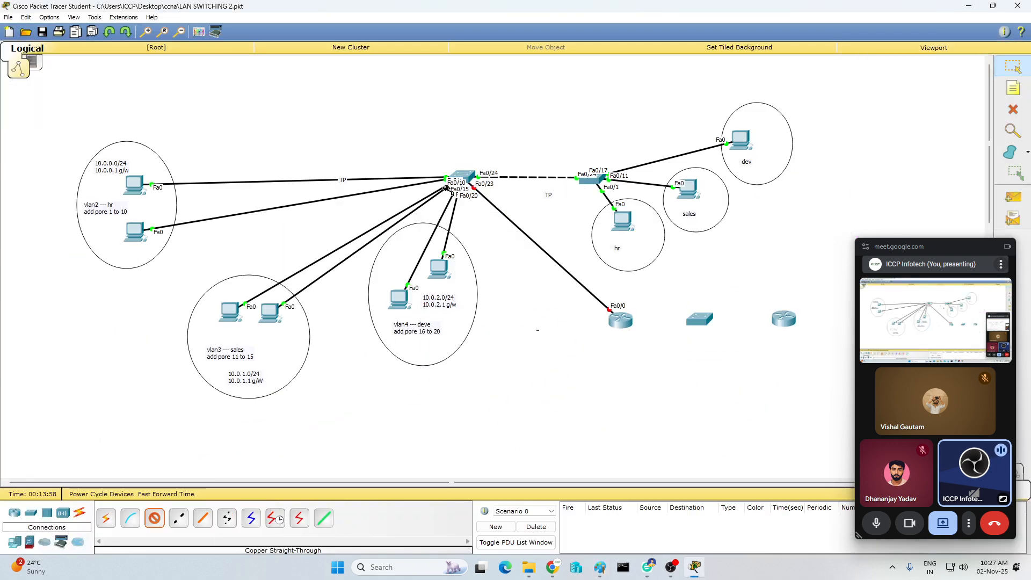
# Open the command line of the first switch above the vlan4 circle and enter global configuration mode.
pyautogui.click(1012, 69)
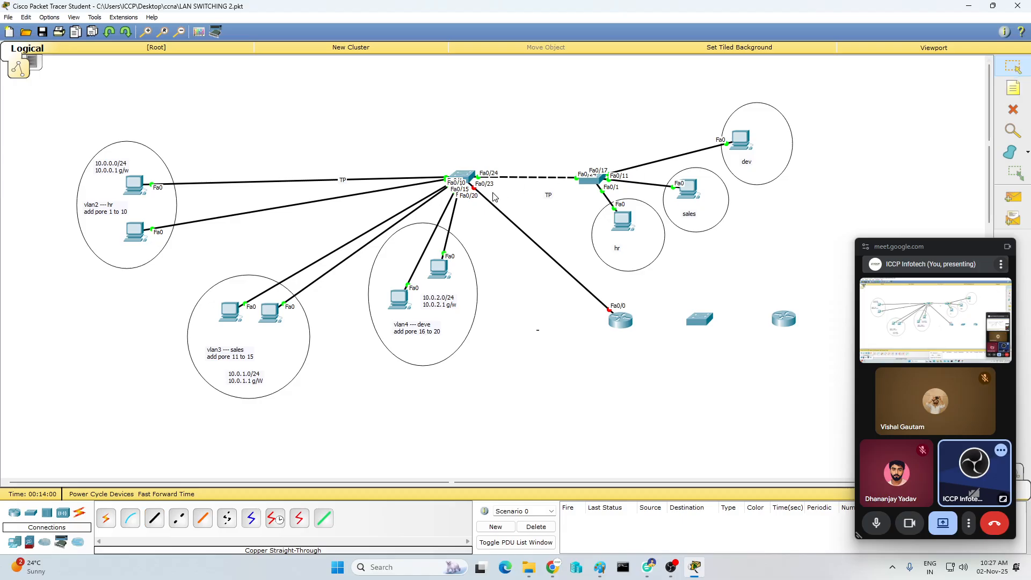
pyautogui.click(470, 176)
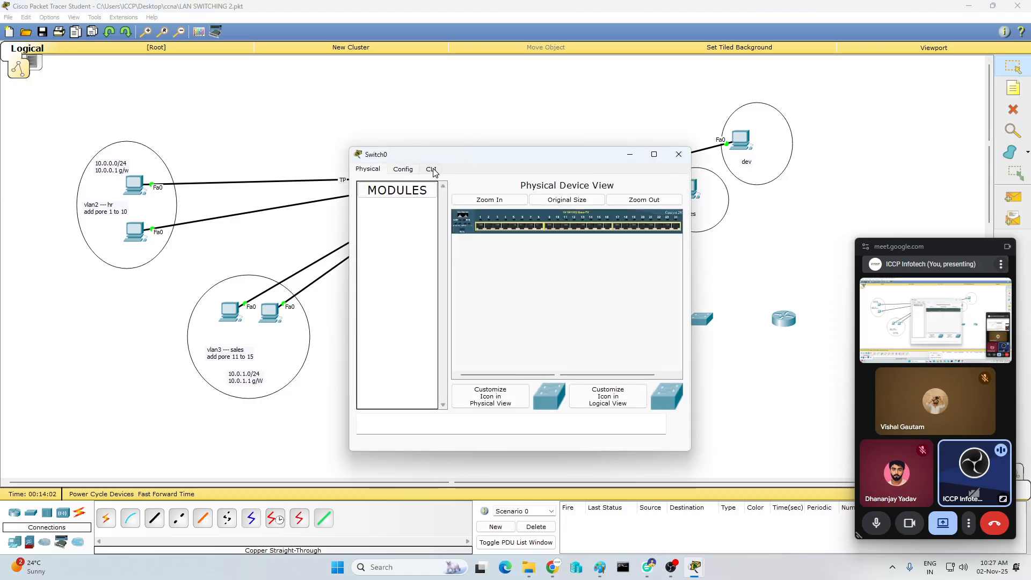
pyautogui.click(431, 170)
pyautogui.press('Return')
pyautogui.press('Return')
pyautogui.press('Return')
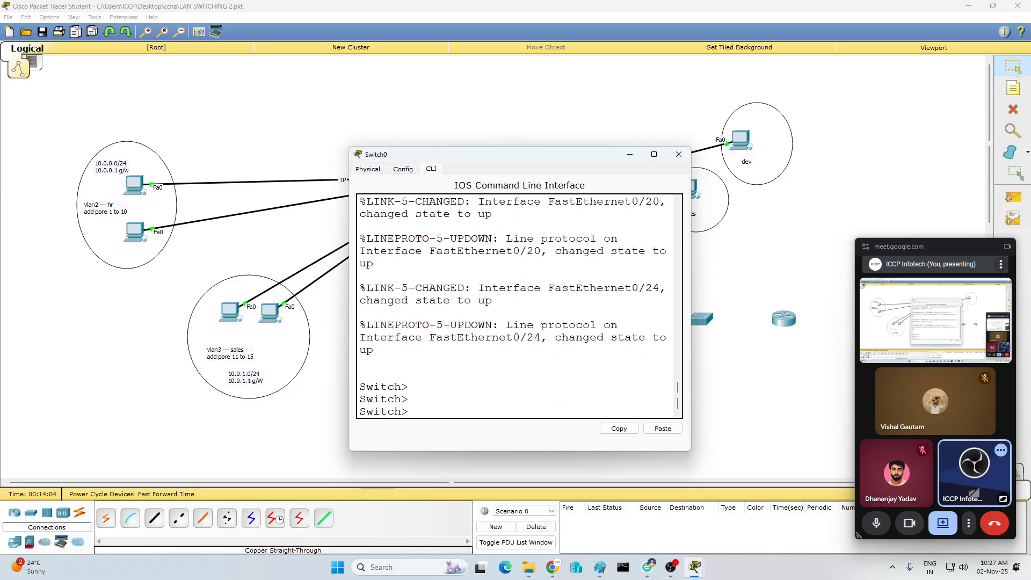
pyautogui.write('en')
pyautogui.press('Return')
pyautogui.press('Return')
pyautogui.press('Return')
pyautogui.write('conf t')
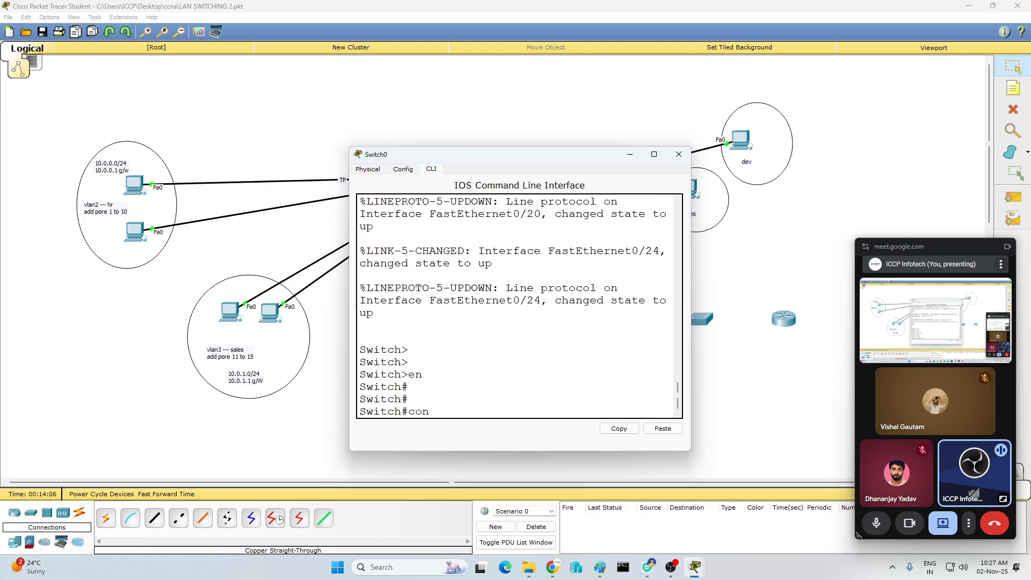
pyautogui.press('Return')
pyautogui.press('Return')
pyautogui.press('Return')
# Enter interface fa0/23 on the switch and apply switchport mode access.
pyautogui.write('int')
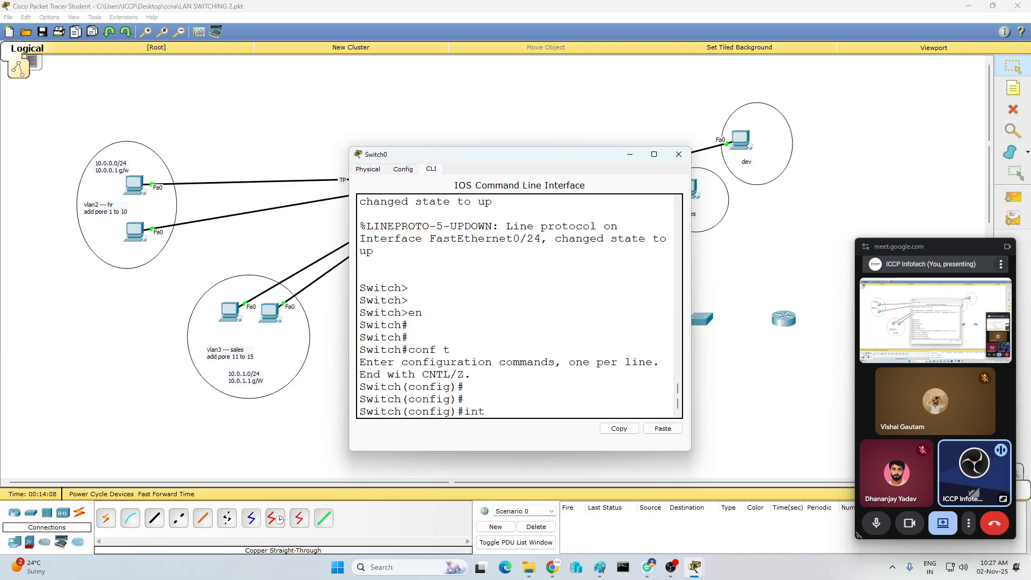
pyautogui.write(' fa0/23')
pyautogui.press('Return')
pyautogui.write('sw')
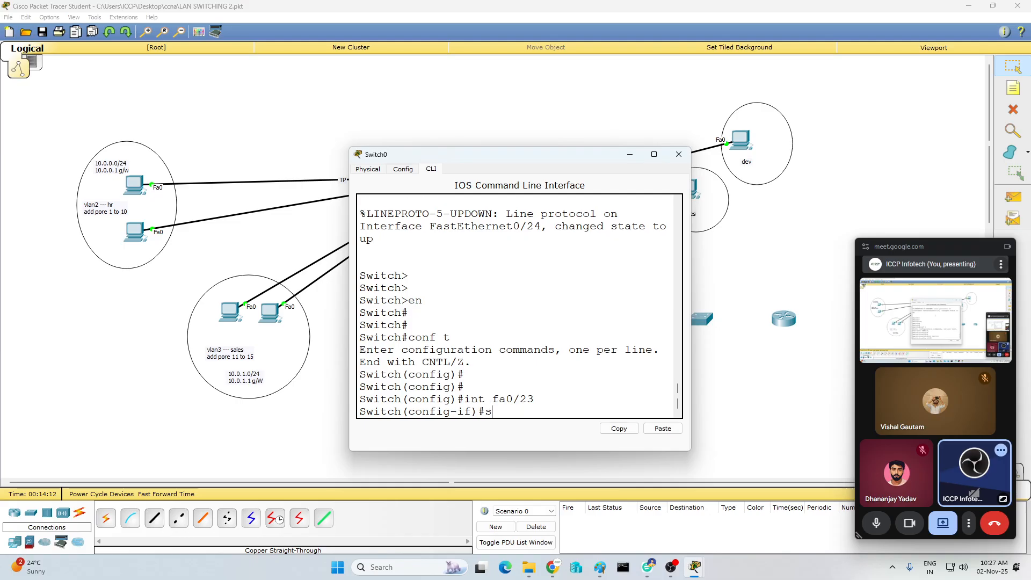
pyautogui.press('Tab')
pyautogui.write('m')
pyautogui.press('Tab')
pyautogui.write('a')
pyautogui.press('Tab')
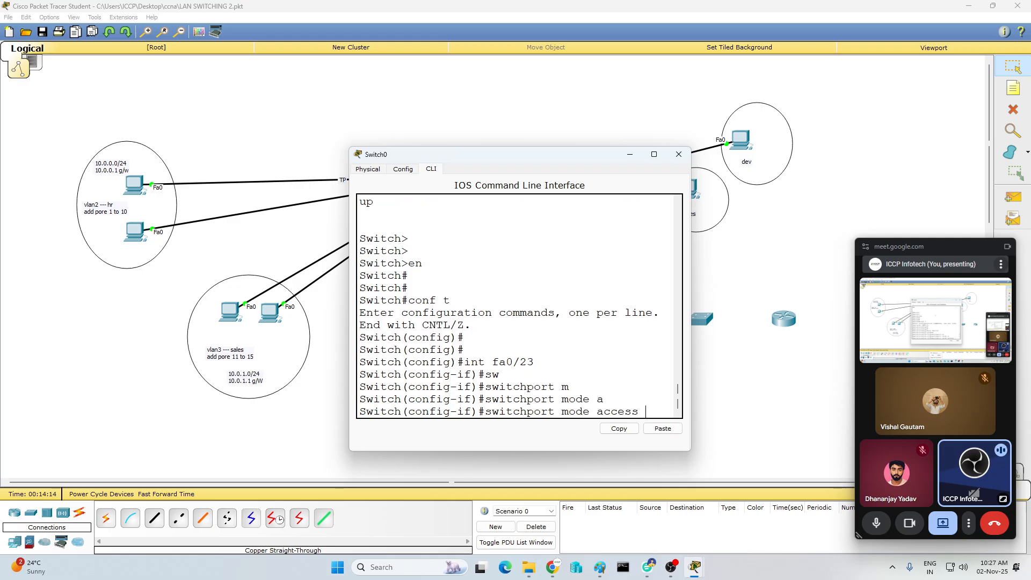
pyautogui.press('Return')
# Try to apply the command switchport access trunk to interface fa0/23.
pyautogui.write('sw')
pyautogui.press('Tab')
pyautogui.write('a')
pyautogui.press('Tab')
pyautogui.write('t')
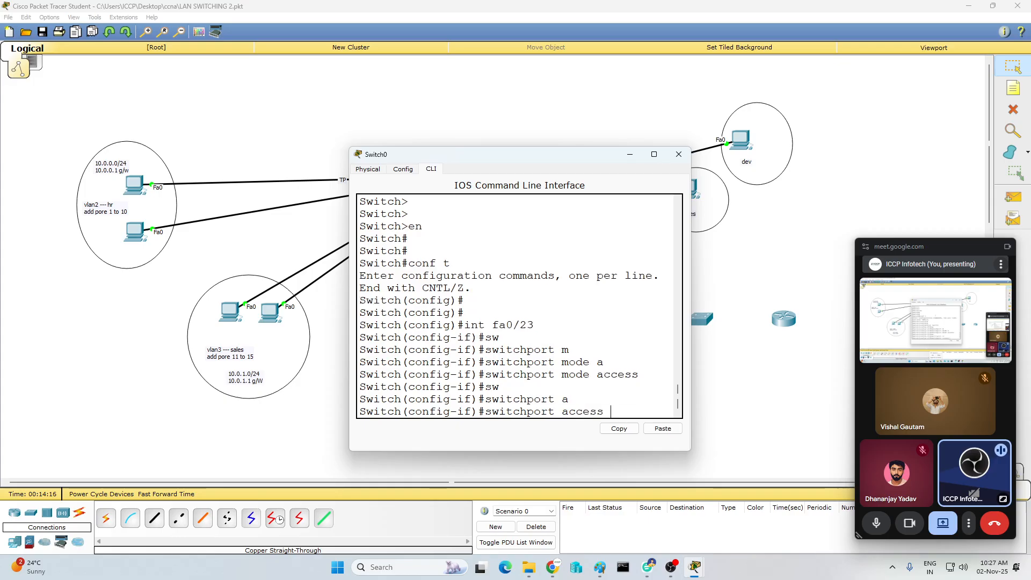
pyautogui.press('Tab')
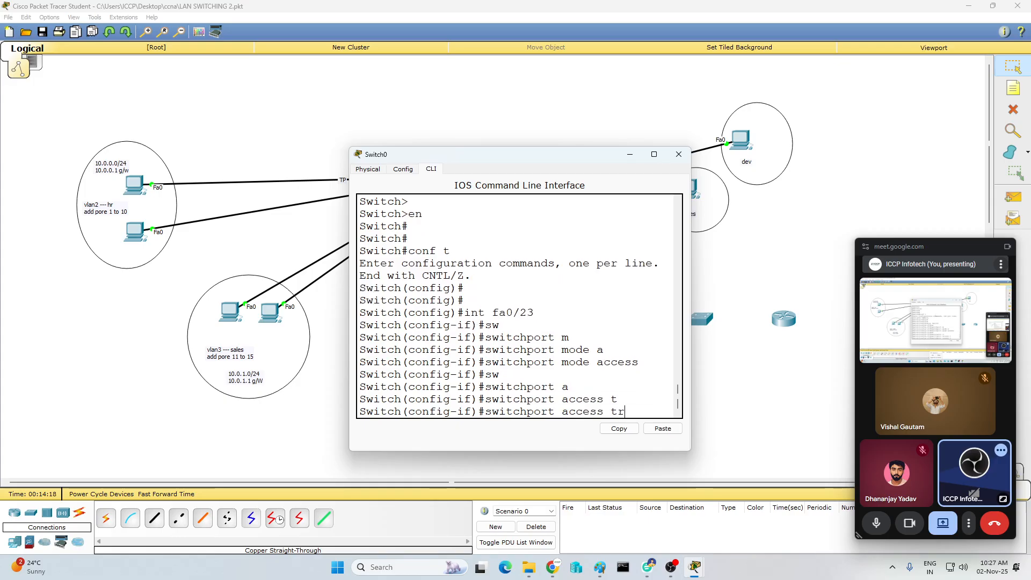
pyautogui.write('r')
pyautogui.press('Tab')
pyautogui.write('u')
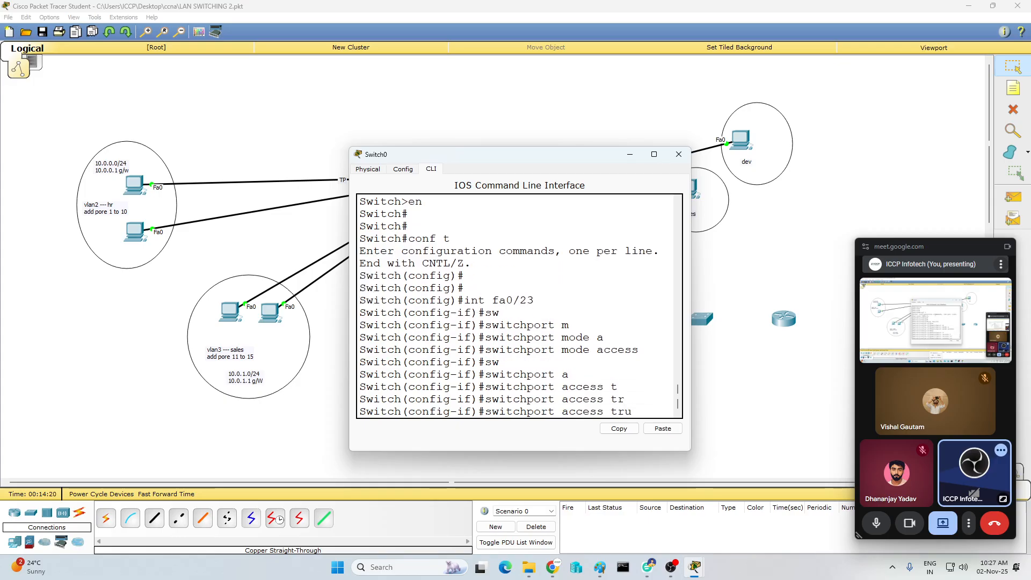
pyautogui.write('nk')
pyautogui.press('Return')
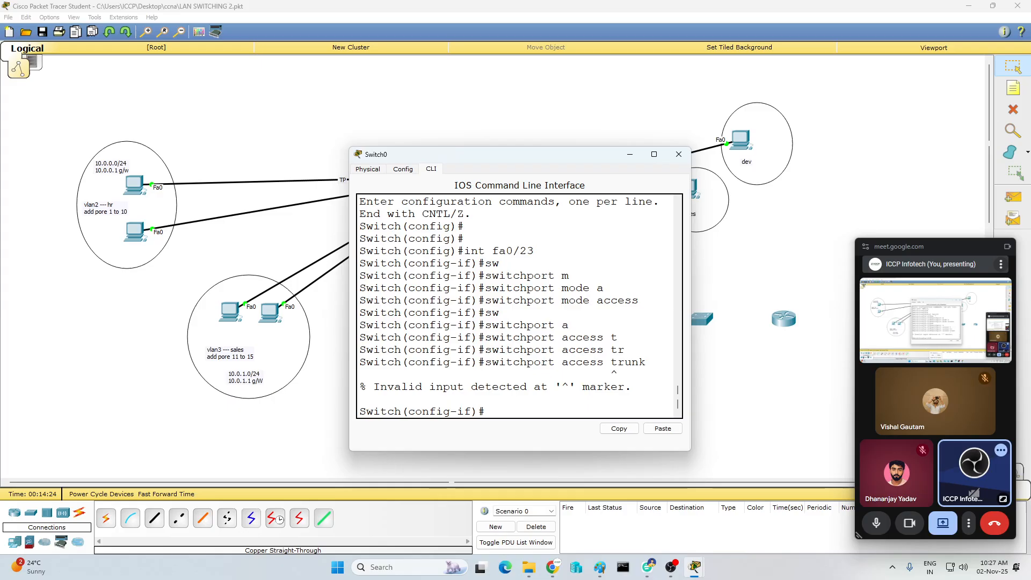
# Reapply switchport mode access to interface fa0/23 by correcting the previous command.
pyautogui.press('Up')
pyautogui.press('BackSpace')
pyautogui.press('BackSpace')
pyautogui.press('BackSpace')
pyautogui.press('BackSpace')
pyautogui.press('BackSpace')
pyautogui.press('BackSpace')
pyautogui.press('BackSpace')
pyautogui.press('BackSpace')
pyautogui.press('BackSpace')
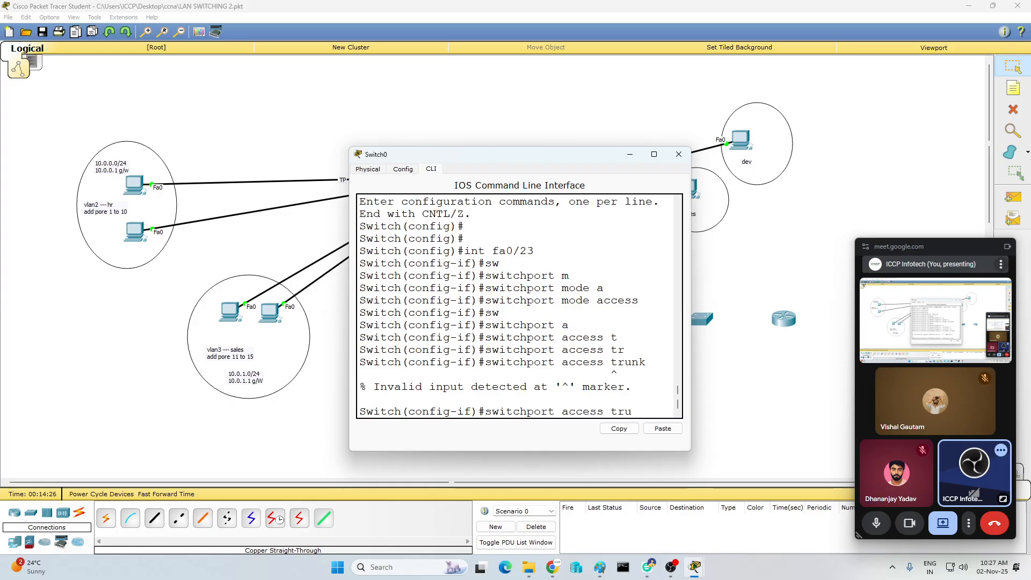
pyautogui.press('BackSpace')
pyautogui.press('BackSpace')
pyautogui.write('mo')
pyautogui.press('Tab')
pyautogui.write('a')
pyautogui.press('Tab')
pyautogui.press('Return')
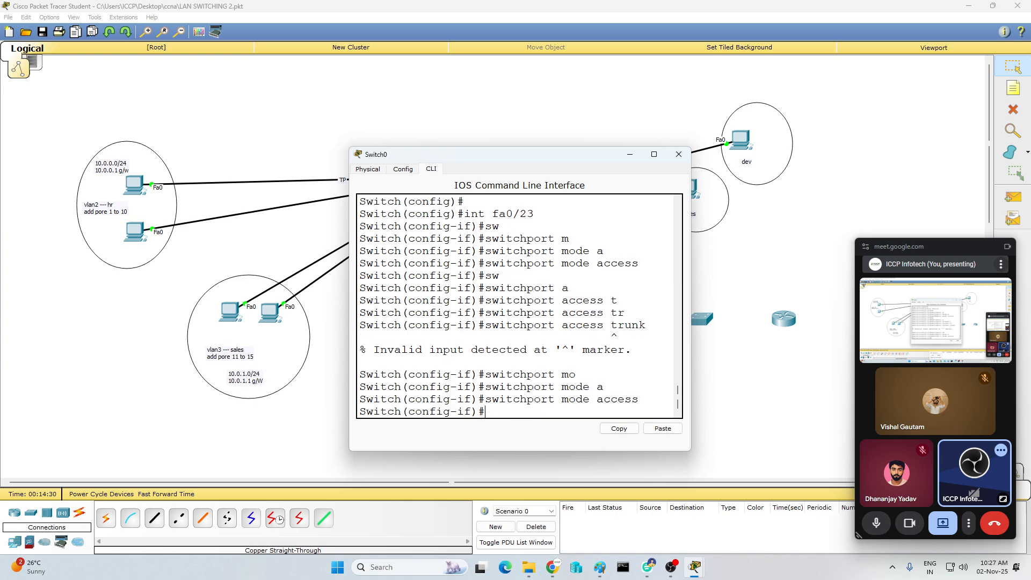
# Set interface fa0/23 on the switch to trunking with switchport mode trunk.
pyautogui.press('Up')
pyautogui.press('BackSpace')
pyautogui.press('BackSpace')
pyautogui.press('BackSpace')
pyautogui.press('BackSpace')
pyautogui.press('BackSpace')
pyautogui.press('BackSpace')
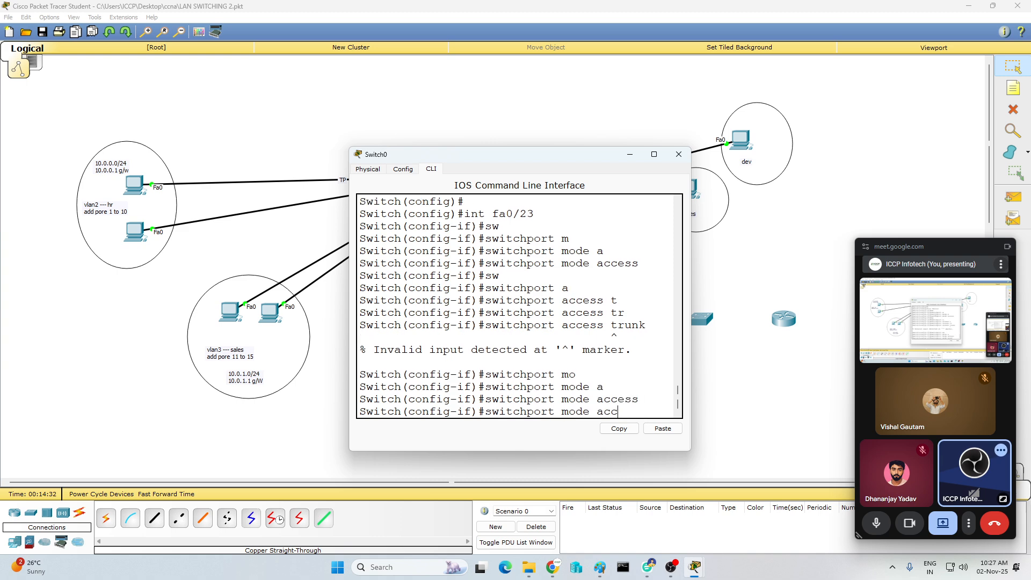
pyautogui.write('t')
pyautogui.press('Tab')
pyautogui.press('Return')
pyautogui.press('Return')
pyautogui.press('Return')
pyautogui.press('Return')
pyautogui.press('Return')
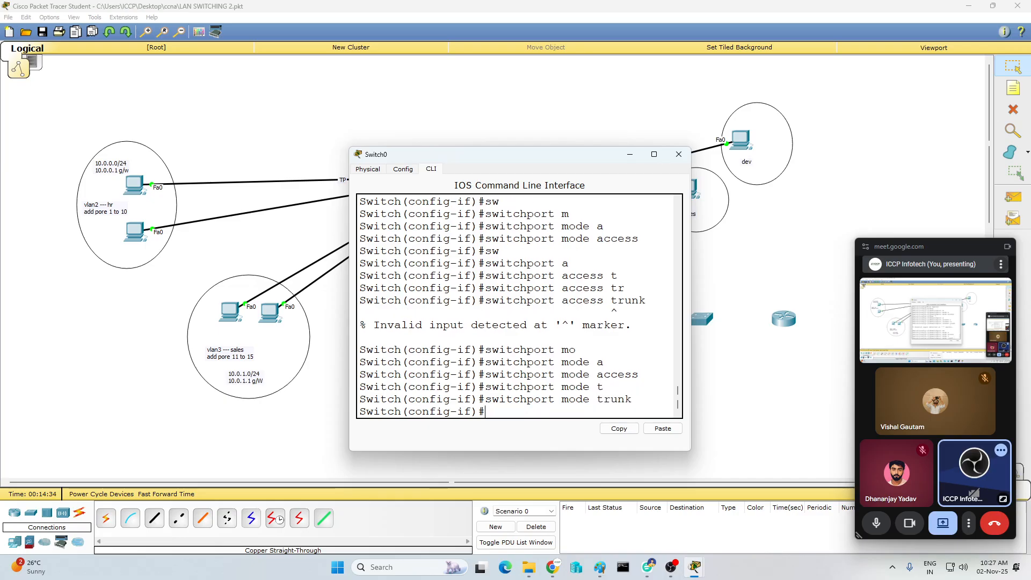
# End configuration mode, save the switch configuration with wr and close the switch window.
pyautogui.write('end')
pyautogui.press('Return')
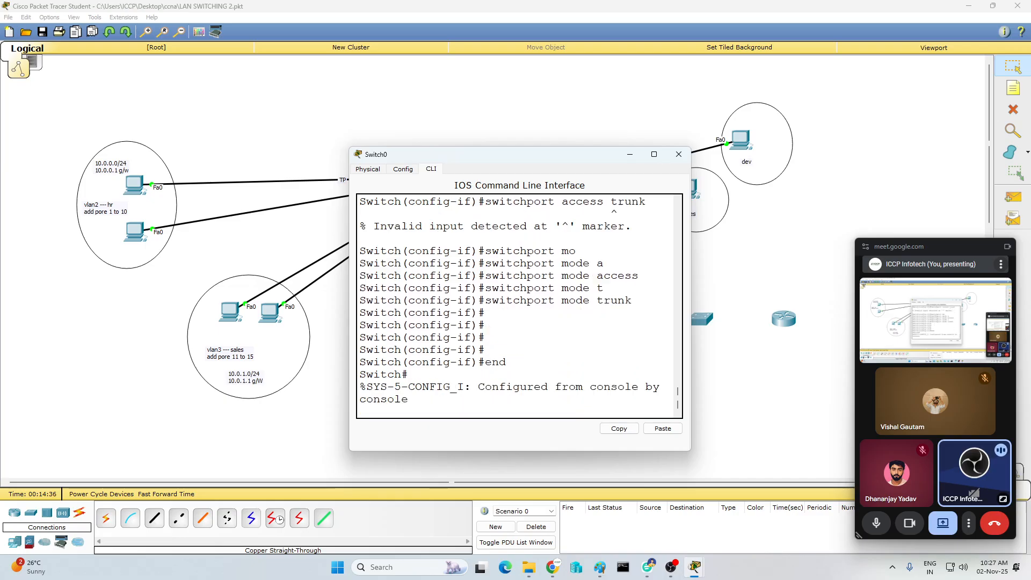
pyautogui.write('wr')
pyautogui.press('Return')
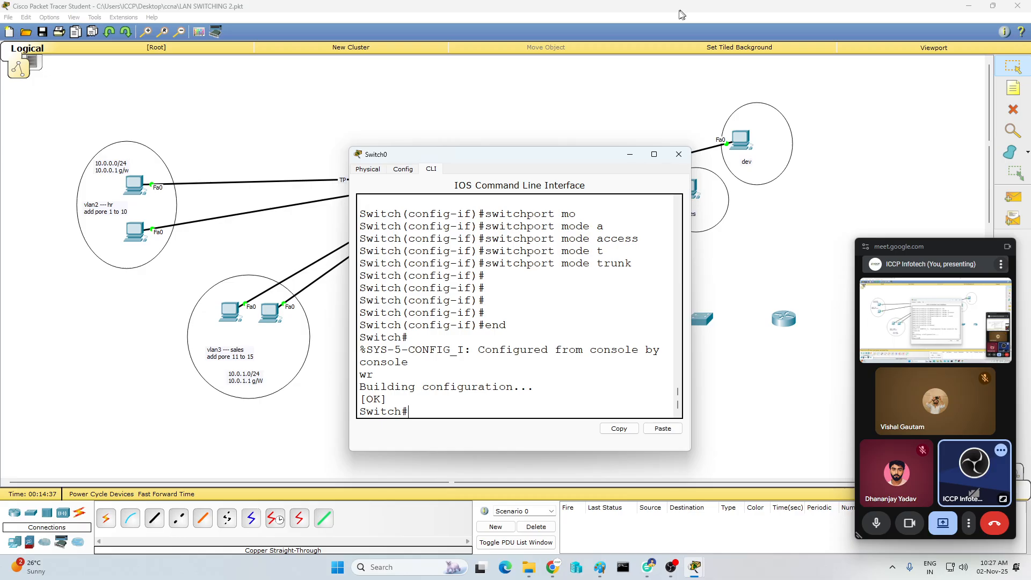
pyautogui.click(679, 154)
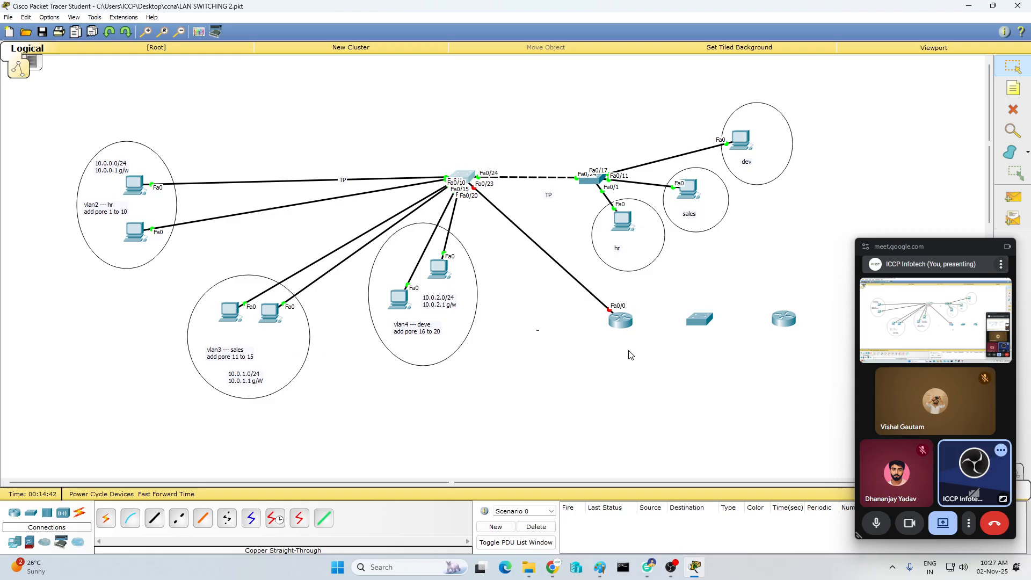
# Open the command line of the router cabled to the first switch, declining the configuration dialog, and enter privileged mode.
pyautogui.click(621, 320)
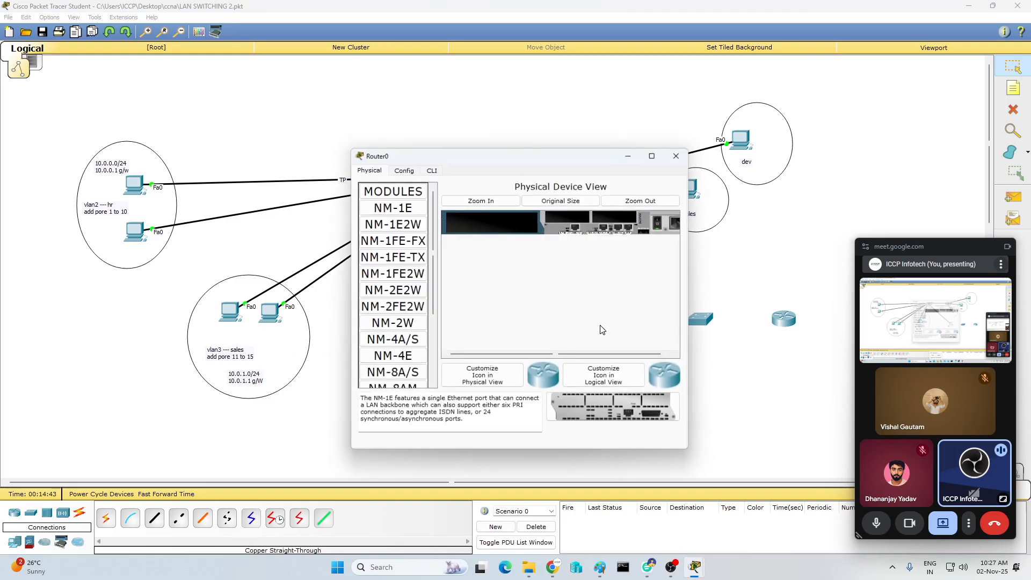
pyautogui.click(433, 169)
pyautogui.write('n')
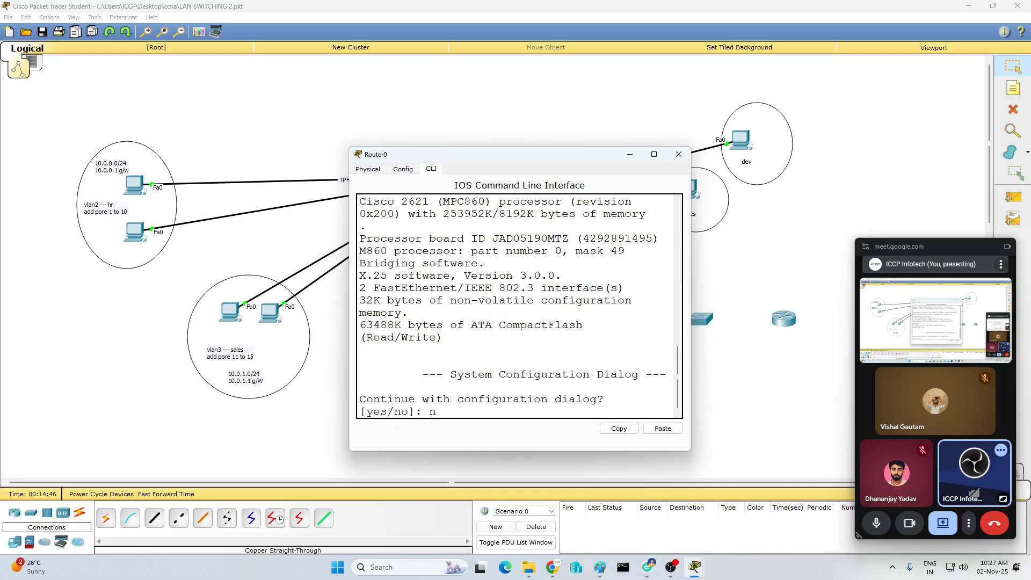
pyautogui.press('Return')
pyautogui.press('Return')
pyautogui.press('Return')
pyautogui.write('en')
pyautogui.press('Return')
pyautogui.press('Return')
pyautogui.press('Return')
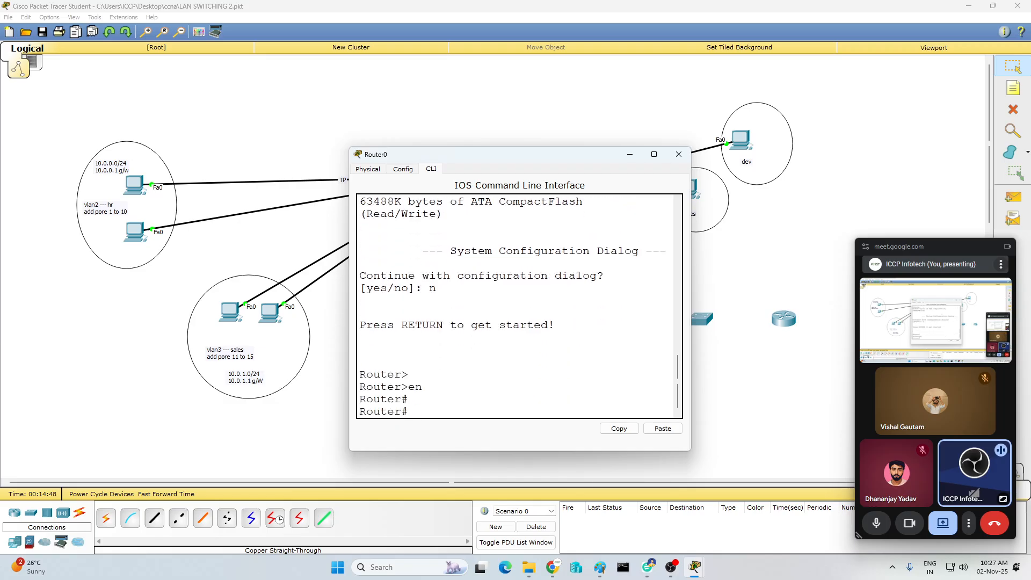
# Enter global configuration mode on the router with conf t.
pyautogui.write('conf t')
pyautogui.press('Return')
pyautogui.press('Return')
pyautogui.press('Return')
pyautogui.press('Return')
pyautogui.press('Return')
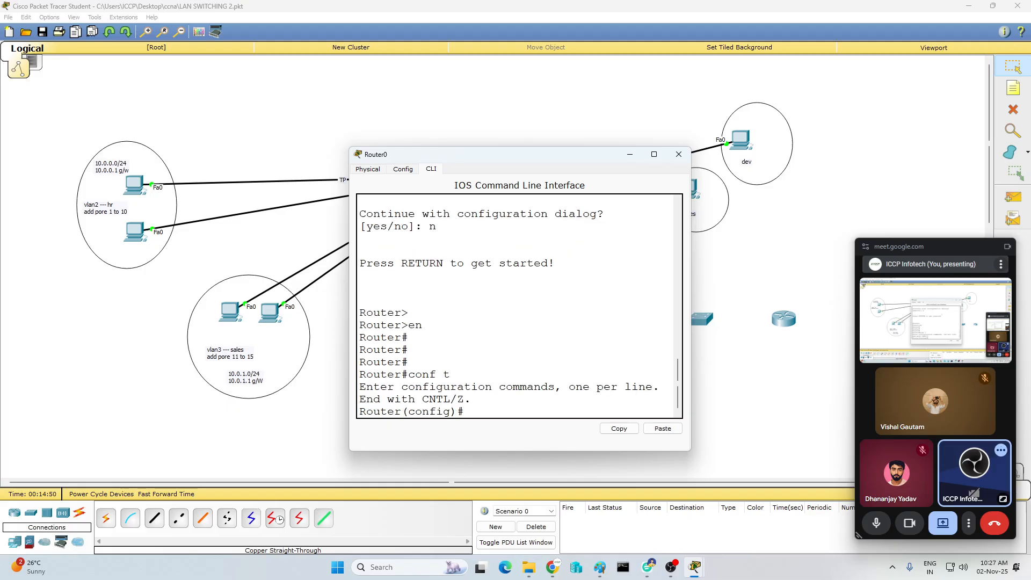
# Enter interface fa0/0 on the router and enable it with no shut, with the router window moved clear of the link.
pyautogui.write('in')
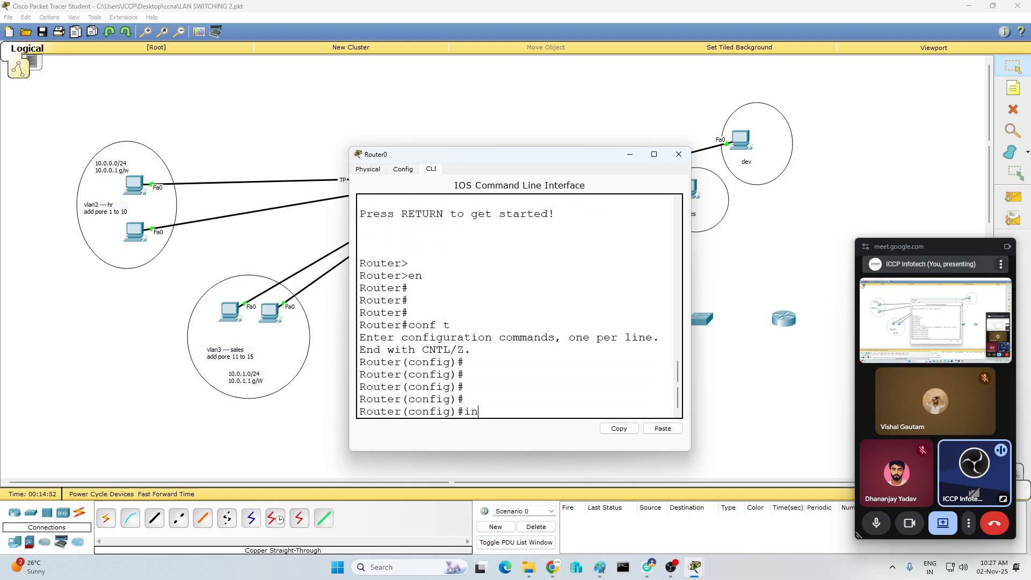
pyautogui.write('t fa0/0')
pyautogui.press('Return')
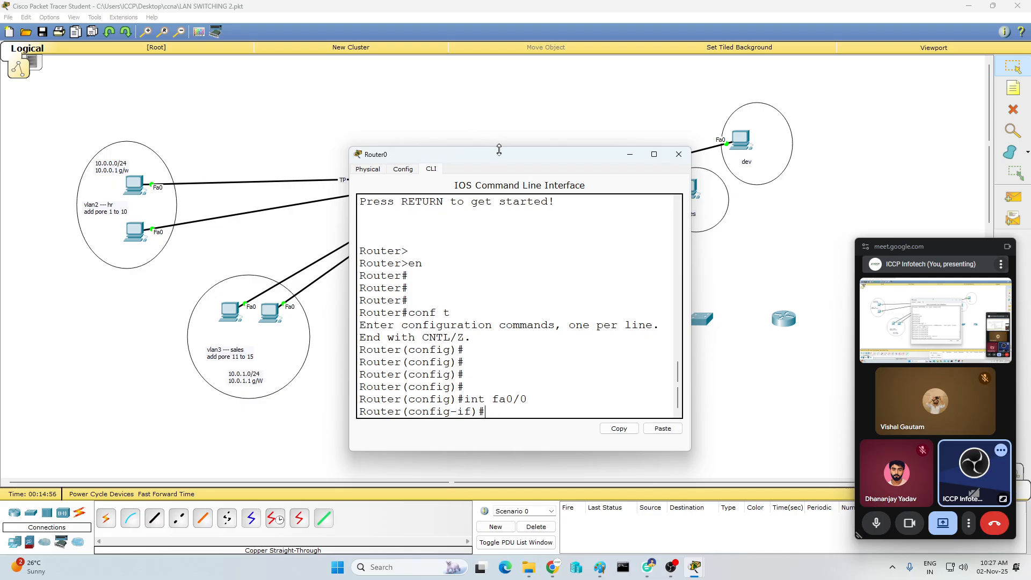
pyautogui.moveTo(508, 160); pyautogui.dragTo(261, 132)
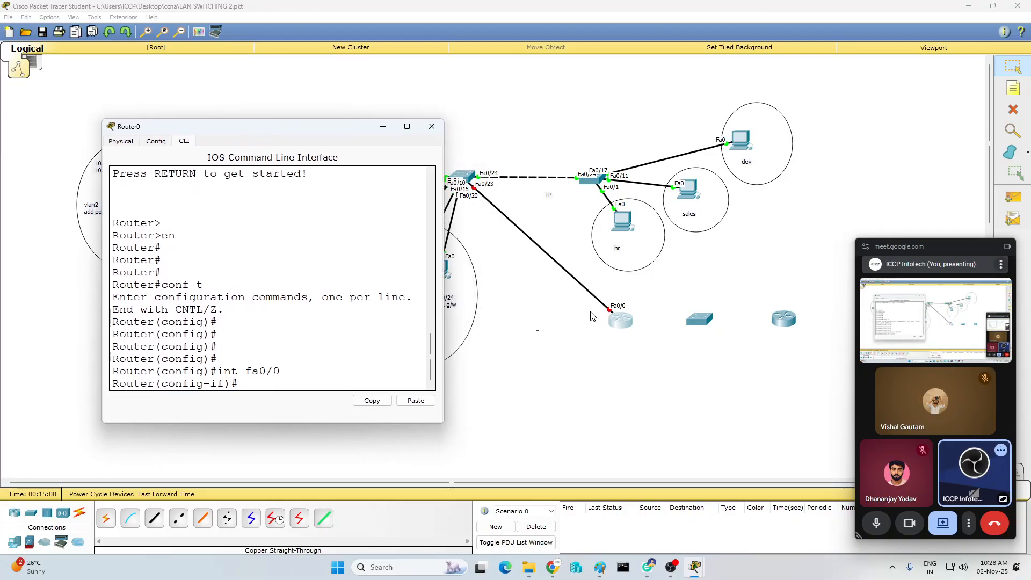
pyautogui.write('no sghut')
pyautogui.press('BackSpace')
pyautogui.press('BackSpace')
pyautogui.press('BackSpace')
pyautogui.write('hut')
pyautogui.press('Return')
pyautogui.press('Return')
pyautogui.press('Return')
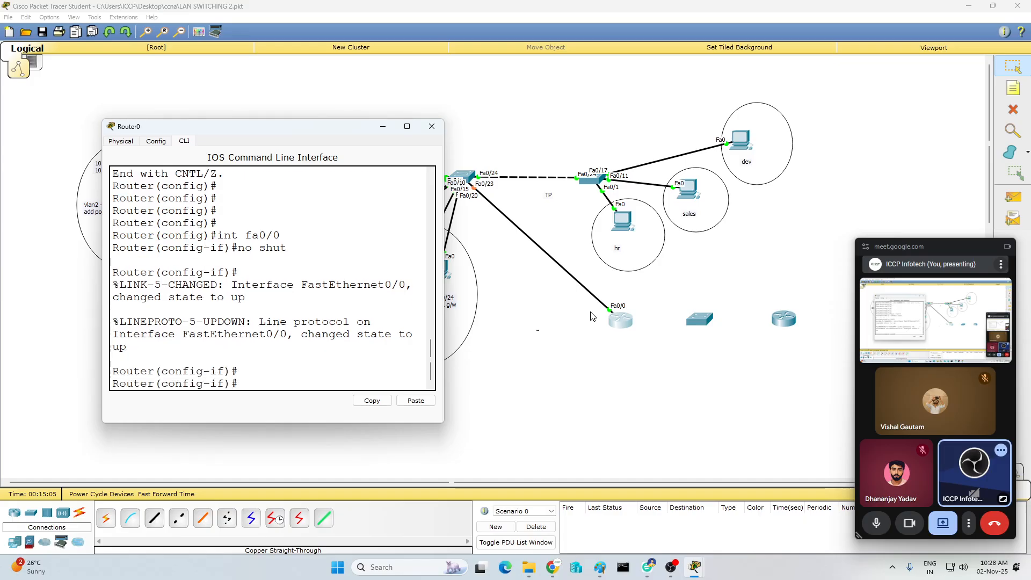
# Clear any IP address from the router's interface fa0/0 with no ip add.
pyautogui.write('no ip add')
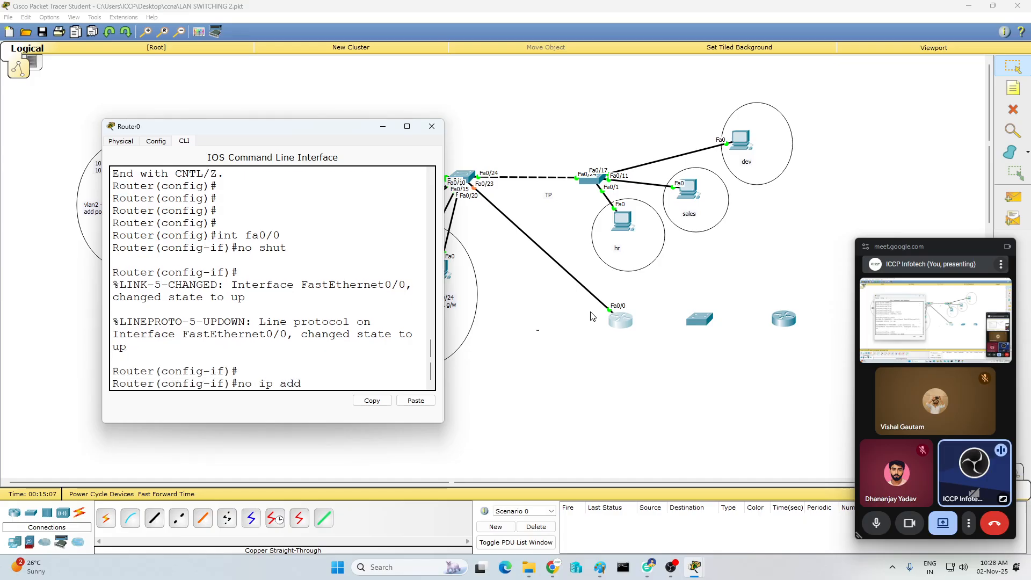
pyautogui.press('Return')
pyautogui.press('Return')
pyautogui.press('Return')
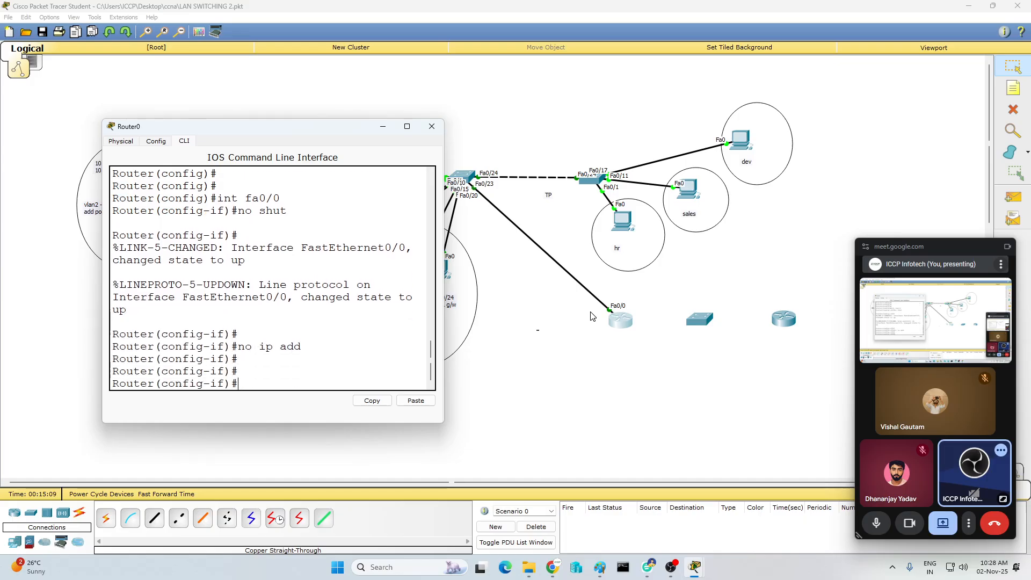
# Create subinterface fa0/0.1 on the router and enter its configuration.
pyautogui.write('int f')
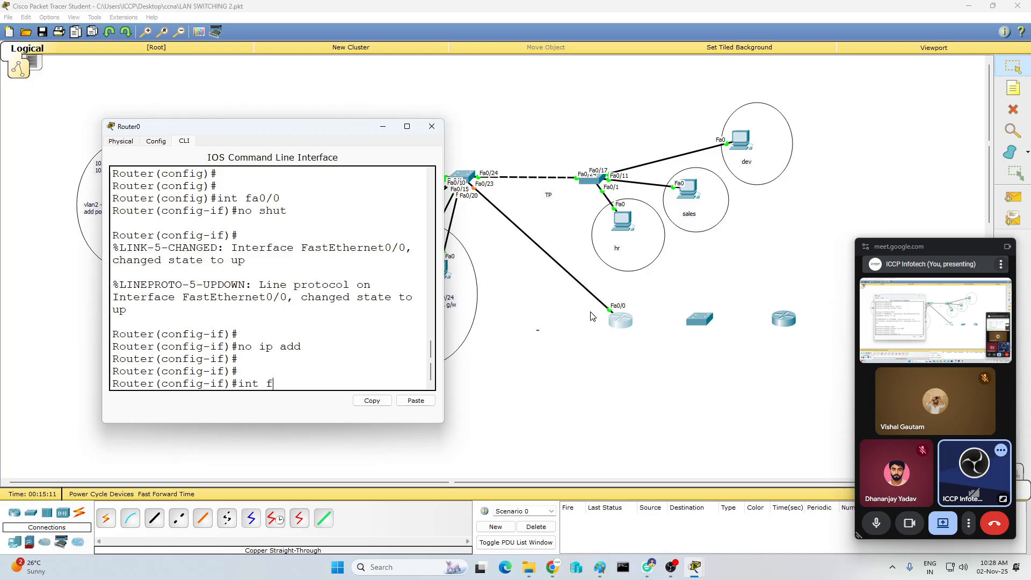
pyautogui.write('a0/0.1')
pyautogui.press('Return')
pyautogui.press('Return')
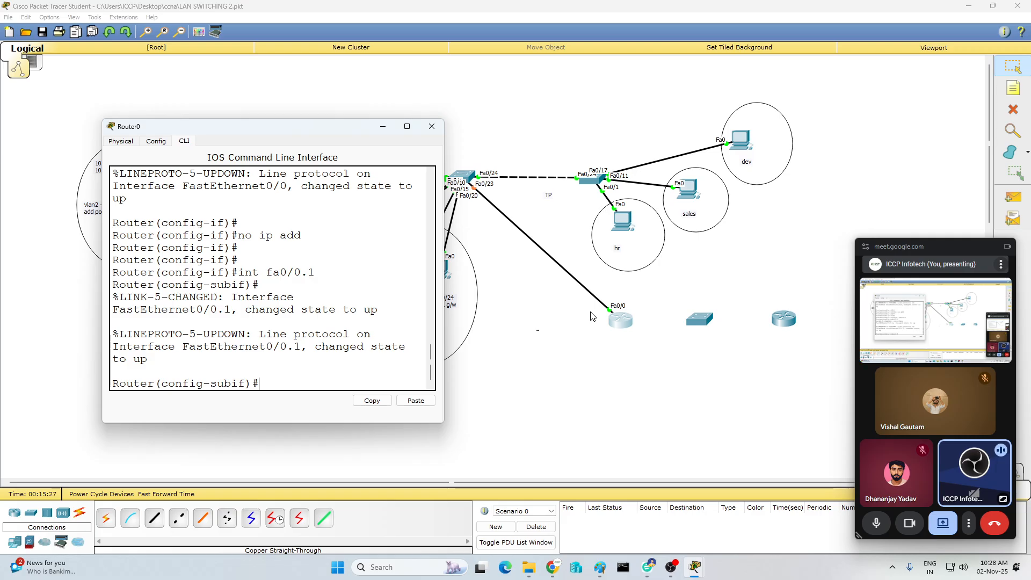
# Set the encapsulation of subinterface fa0/0.1 to dot1Q with VLAN 2.
pyautogui.write('en')
pyautogui.press('Tab')
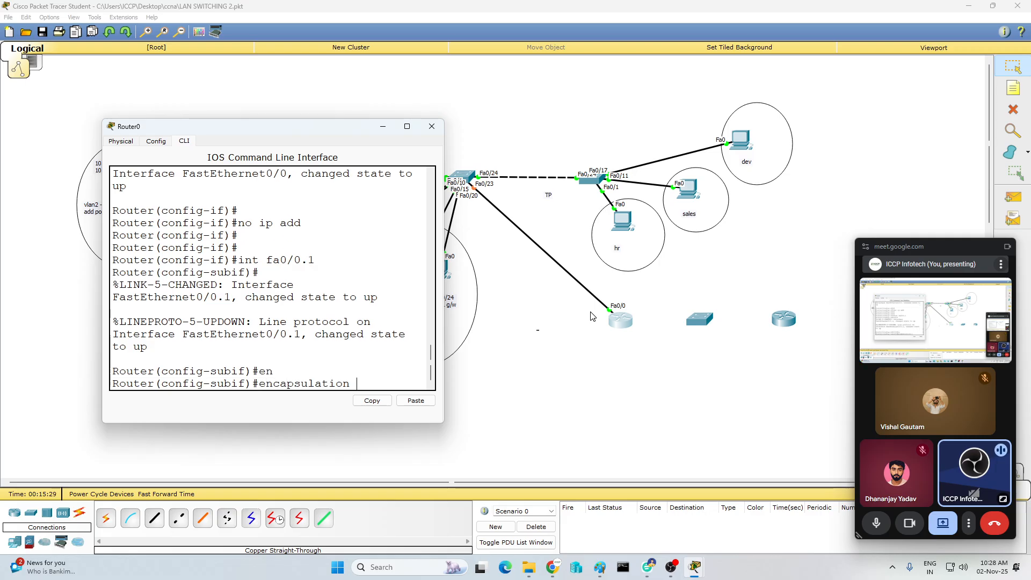
pyautogui.write('d')
pyautogui.press('Tab')
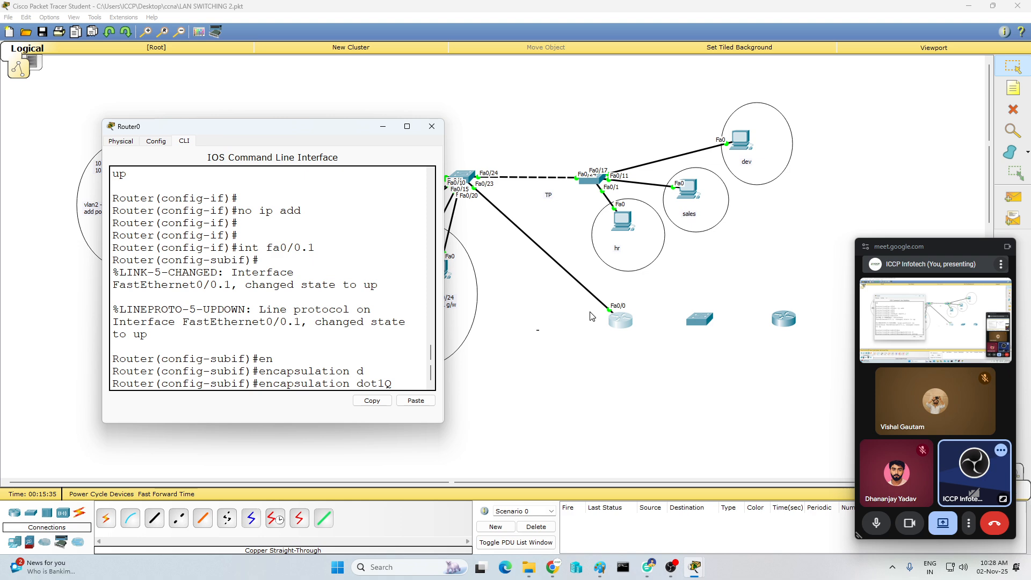
pyautogui.press('Return')
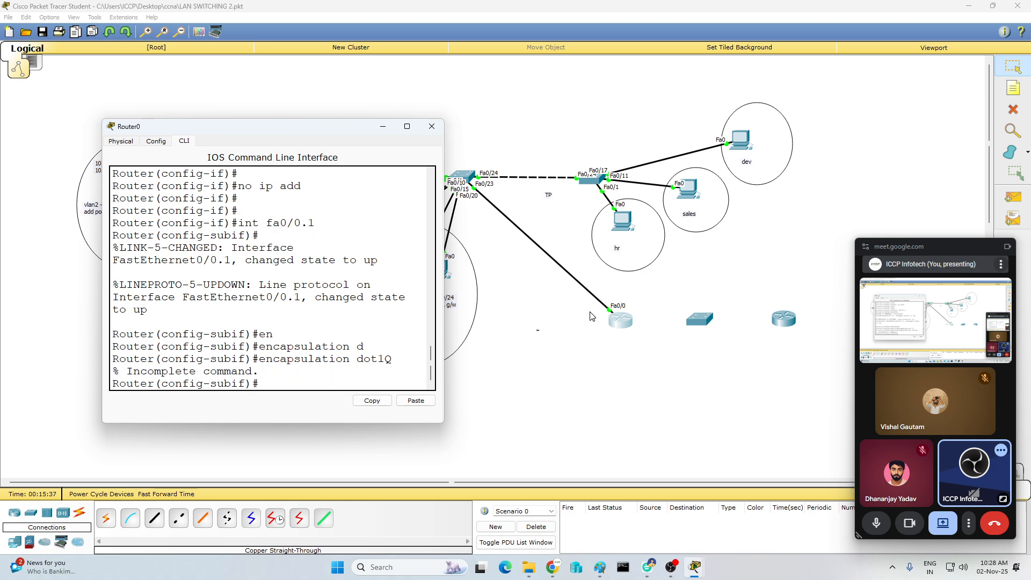
pyautogui.press('Up')
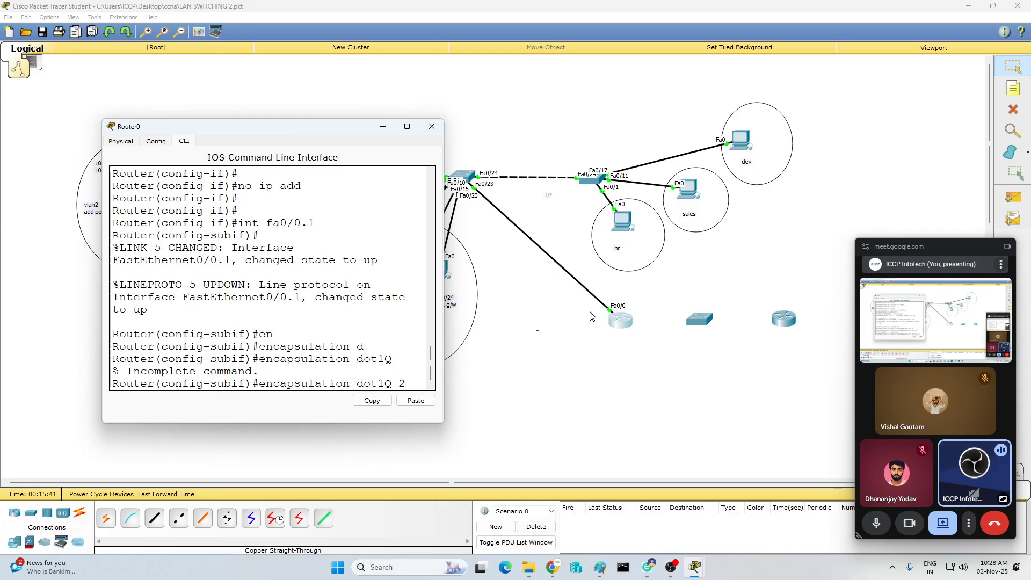
# Set dot1Q encapsulation for VLAN 2 on subinterface fa0/0.1 and assign it the address 10.0.0.1 255.255.255.0.
pyautogui.press('Return')
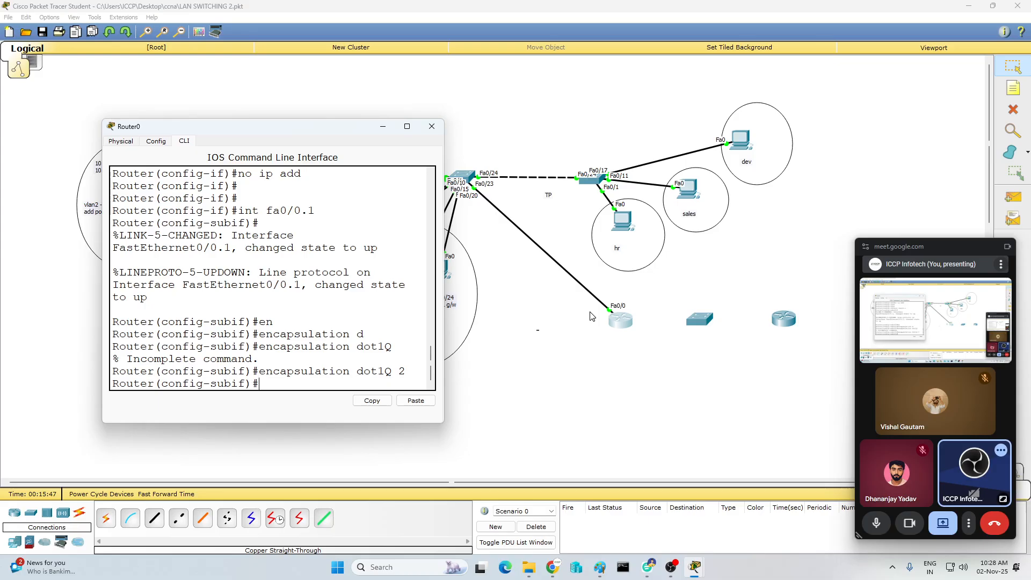
pyautogui.write('ip add 10.0.0.1 255.2')
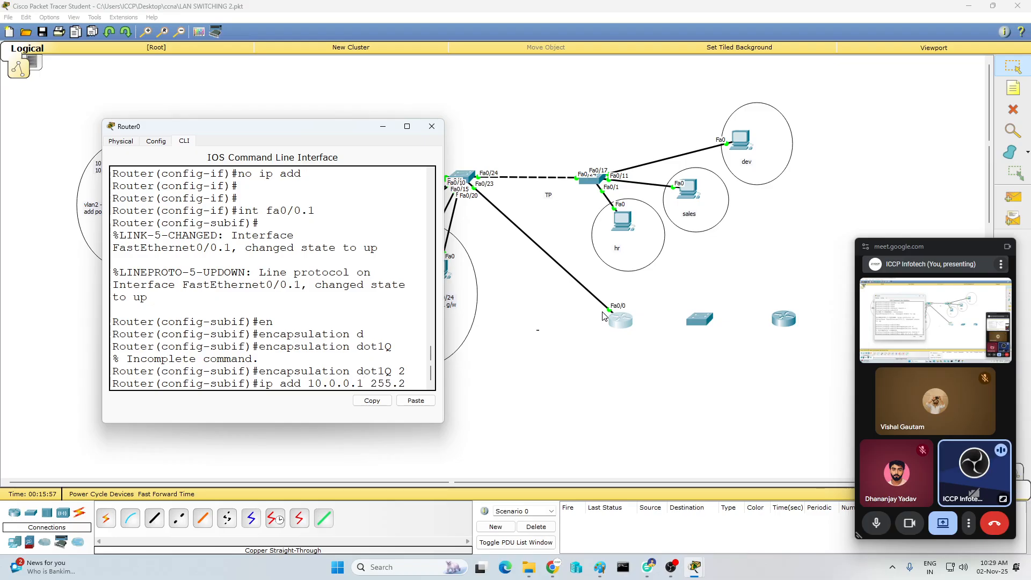
pyautogui.write('55.255.0')
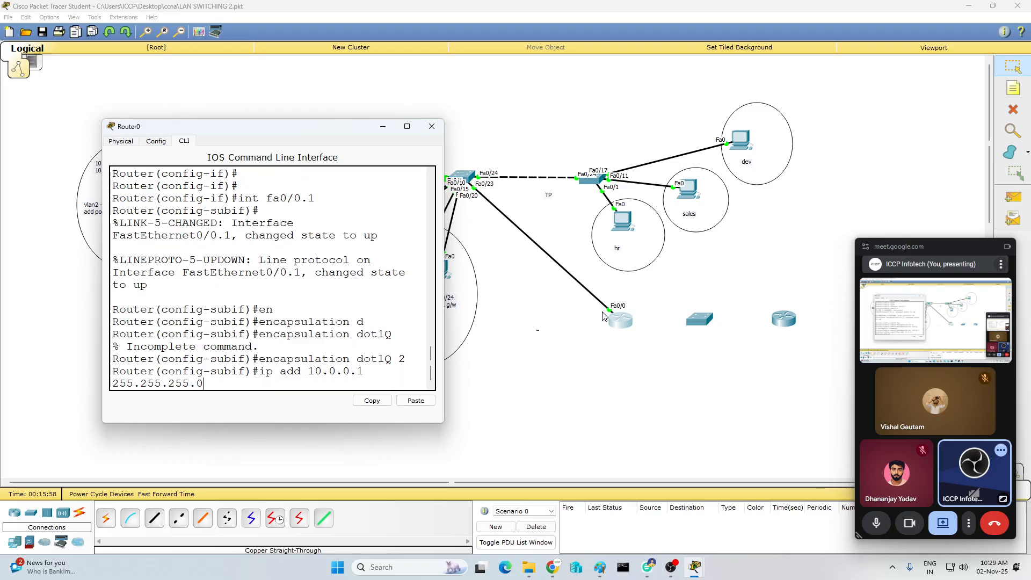
pyautogui.moveTo(443, 297); pyautogui.dragTo(604, 301)
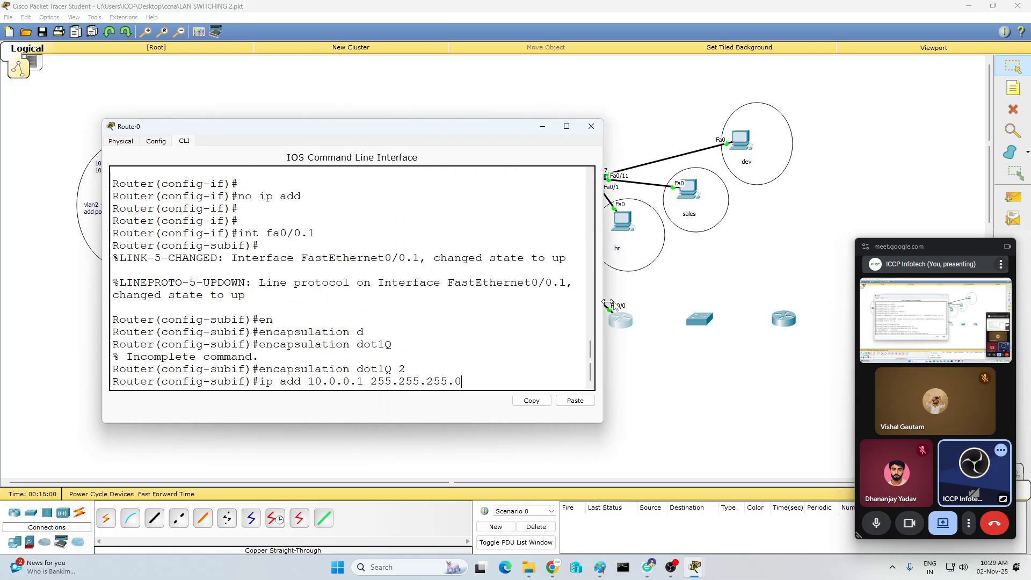
pyautogui.press('Return')
pyautogui.press('Return')
pyautogui.press('Return')
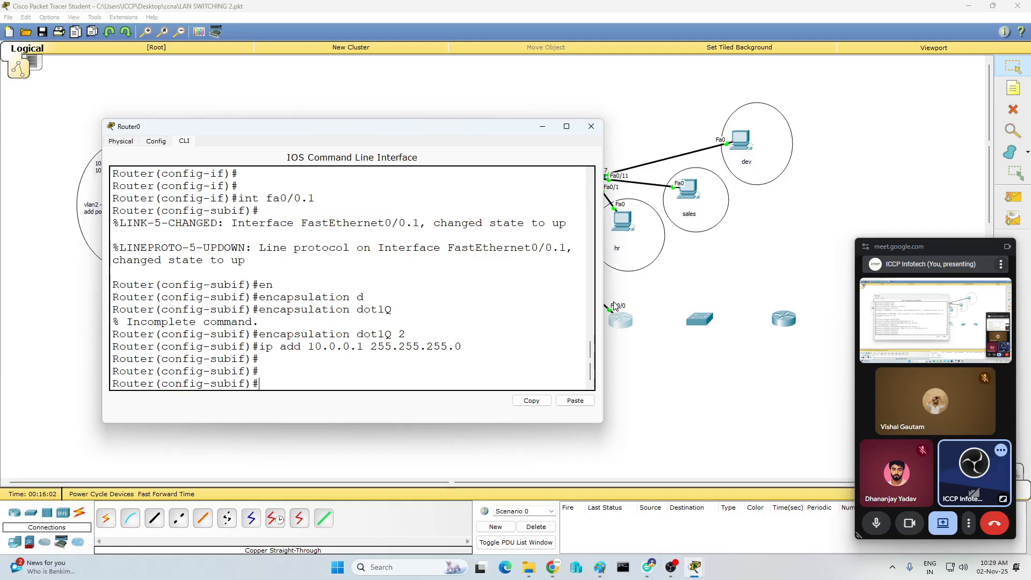
# Enable subinterface fa0/0.1 with the no shut command.
pyautogui.write('mo')
pyautogui.press('BackSpace')
pyautogui.write('no shut')
pyautogui.press('Return')
pyautogui.press('Return')
pyautogui.press('Return')
# Create subinterface fa0/0.2 on the router and enter its configuration mode.
pyautogui.press('Up')
pyautogui.press('Up')
pyautogui.press('Up')
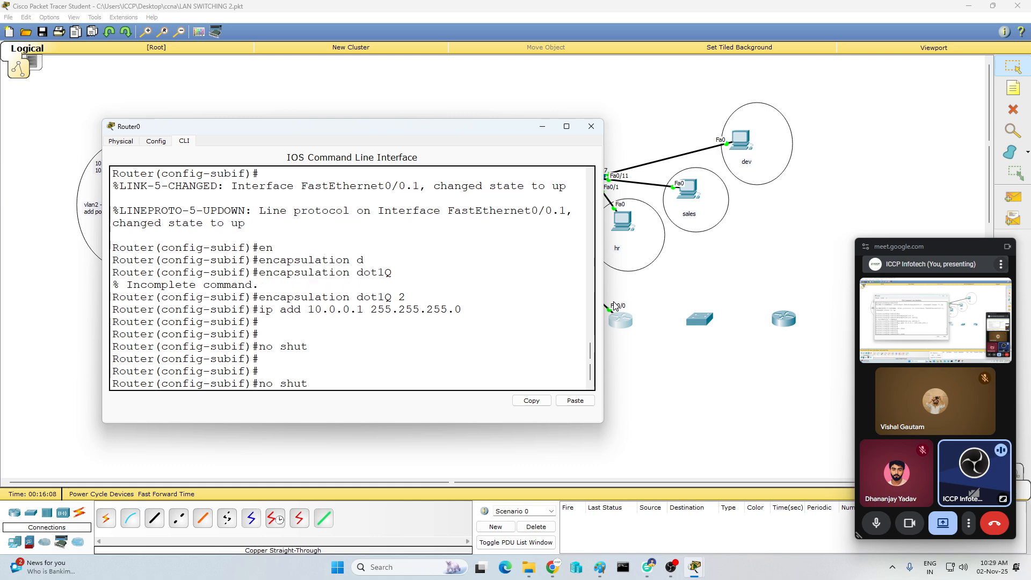
pyautogui.press('Up')
pyautogui.press('Up')
pyautogui.press('Up')
pyautogui.press('Up')
pyautogui.press('BackSpace')
pyautogui.write('2')
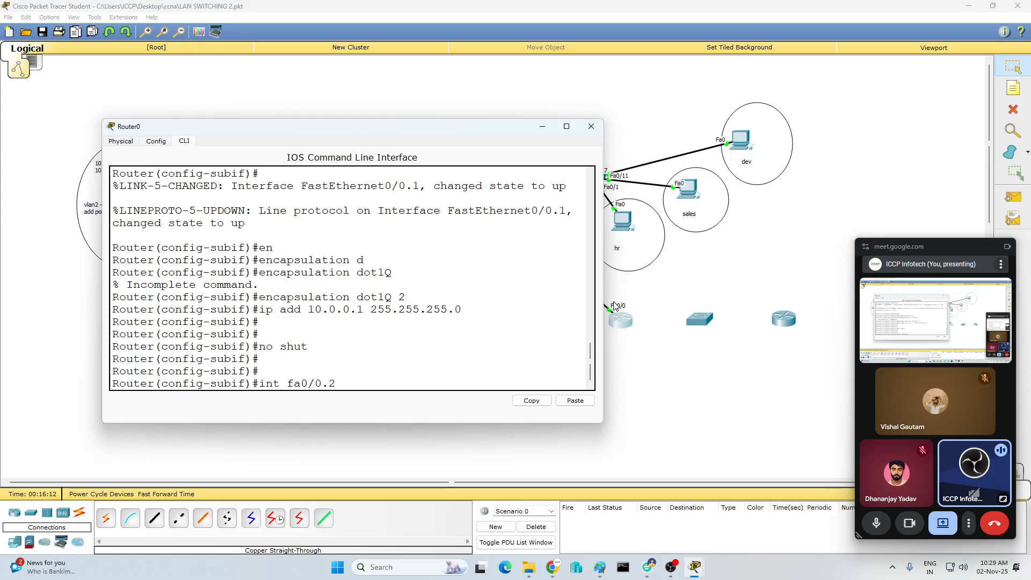
pyautogui.press('Return')
pyautogui.press('Return')
pyautogui.press('Return')
# Set the encapsulation of subinterface fa0/0.2 to dot1Q 3.
pyautogui.press('Up')
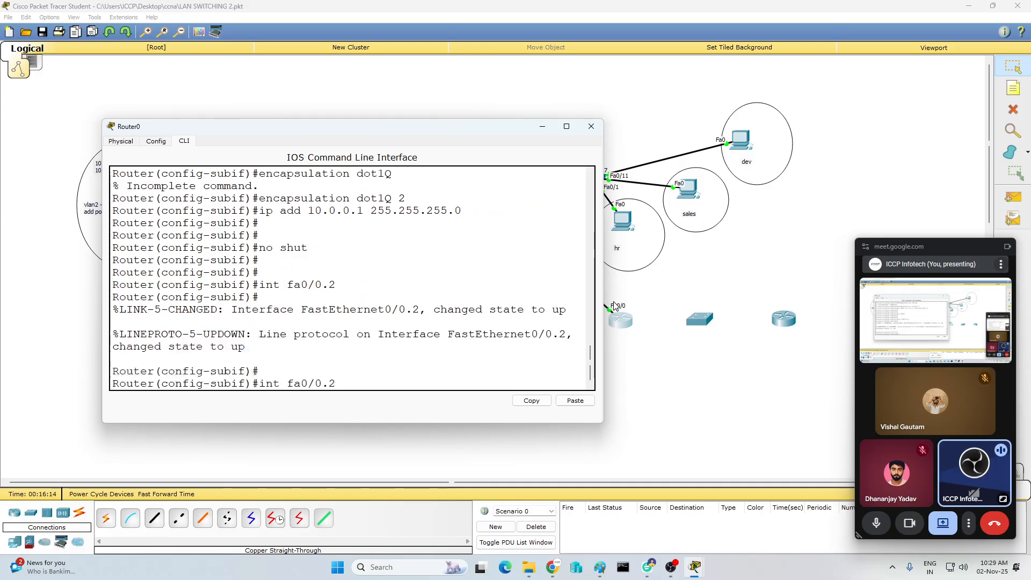
pyautogui.press('Up')
pyautogui.press('Up')
pyautogui.press('Up')
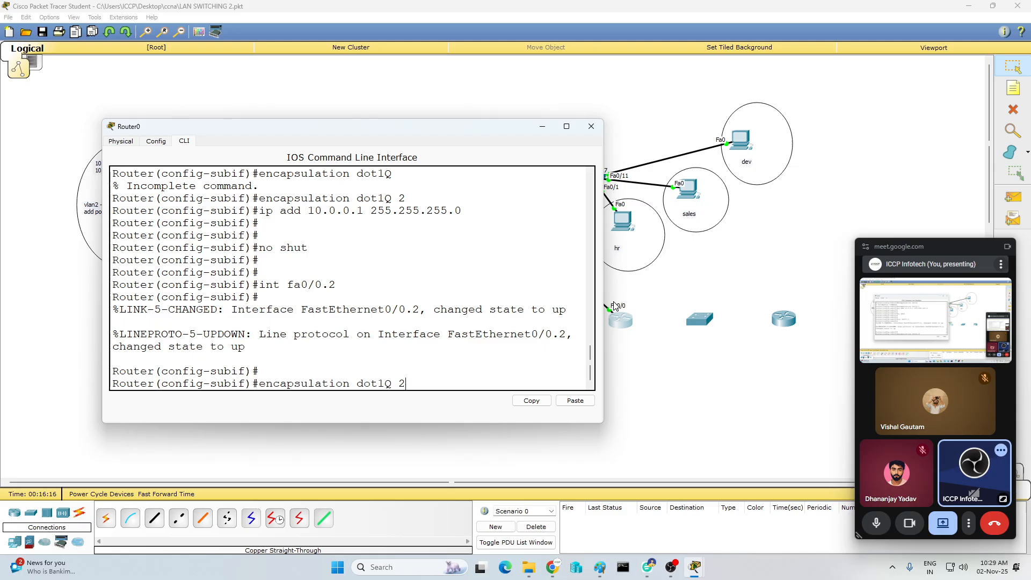
pyautogui.press('BackSpace')
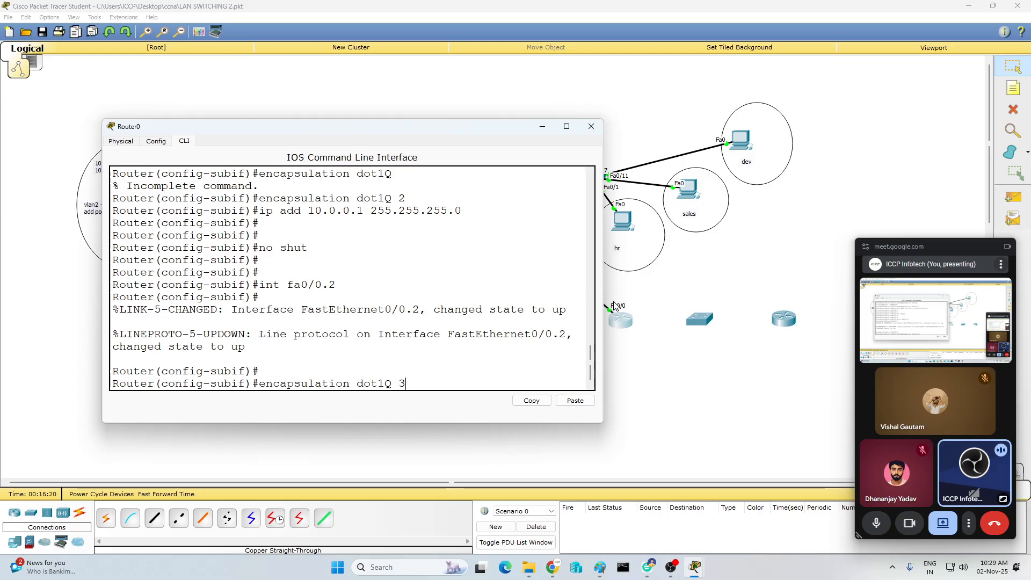
pyautogui.write('3')
pyautogui.press('Return')
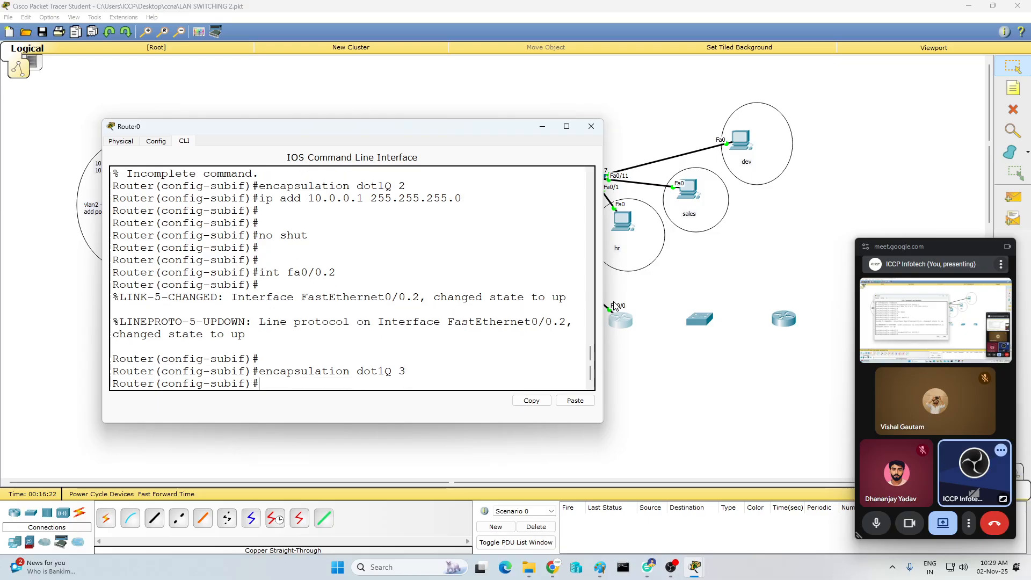
# Assign 10.0.1.1 255.255.255.0 to subinterface fa0/0.2 and enable it with no shut.
pyautogui.write('ip add 1')
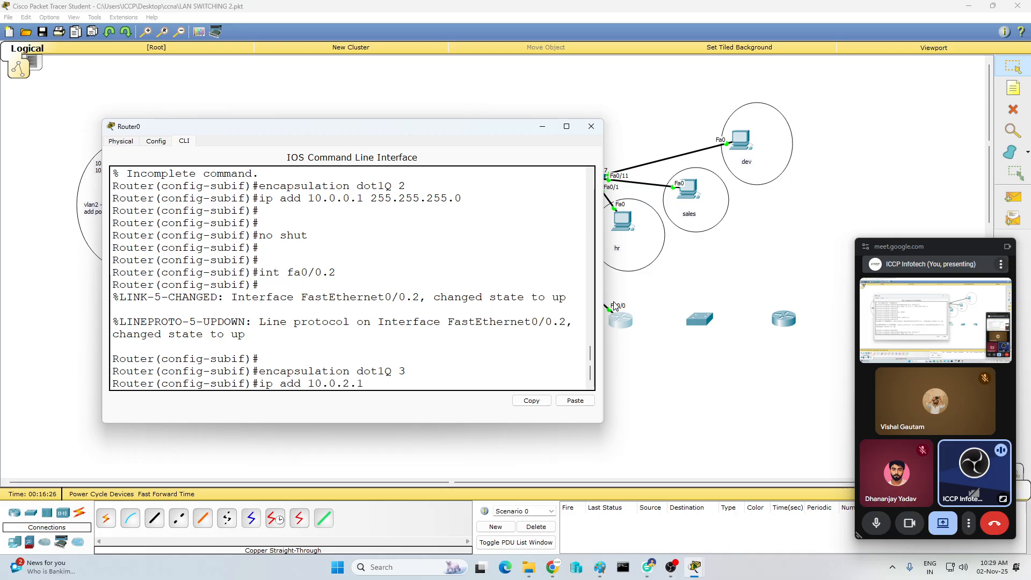
pyautogui.write('0.0.2')
pyautogui.press('BackSpace')
pyautogui.write('1.1 255.25')
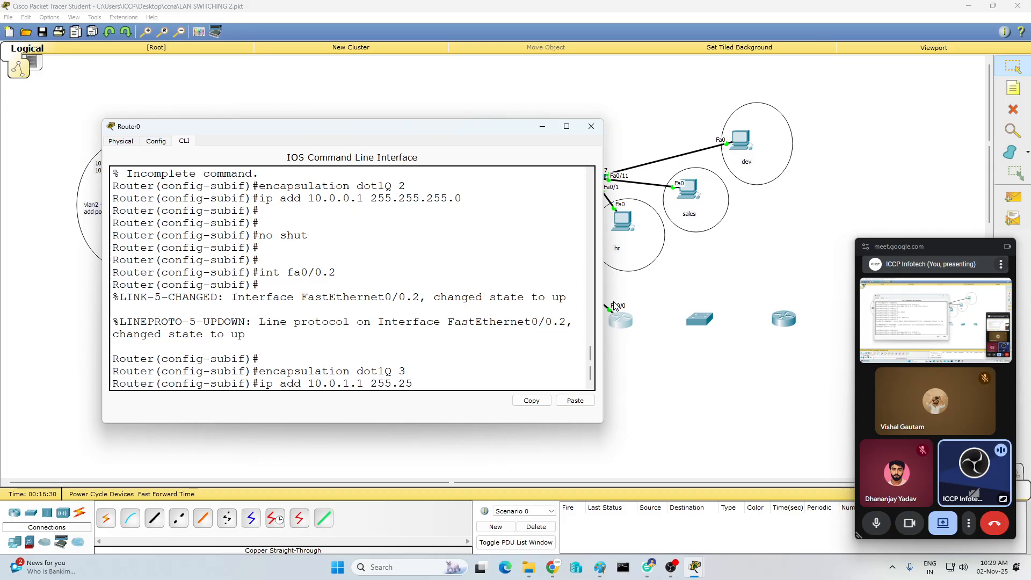
pyautogui.write('5.255.0')
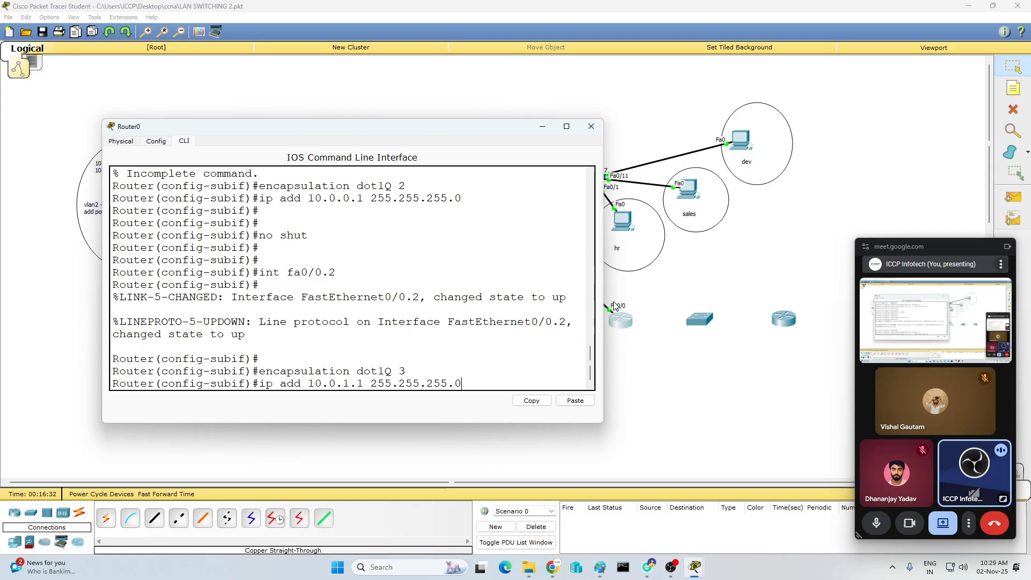
pyautogui.press('Return')
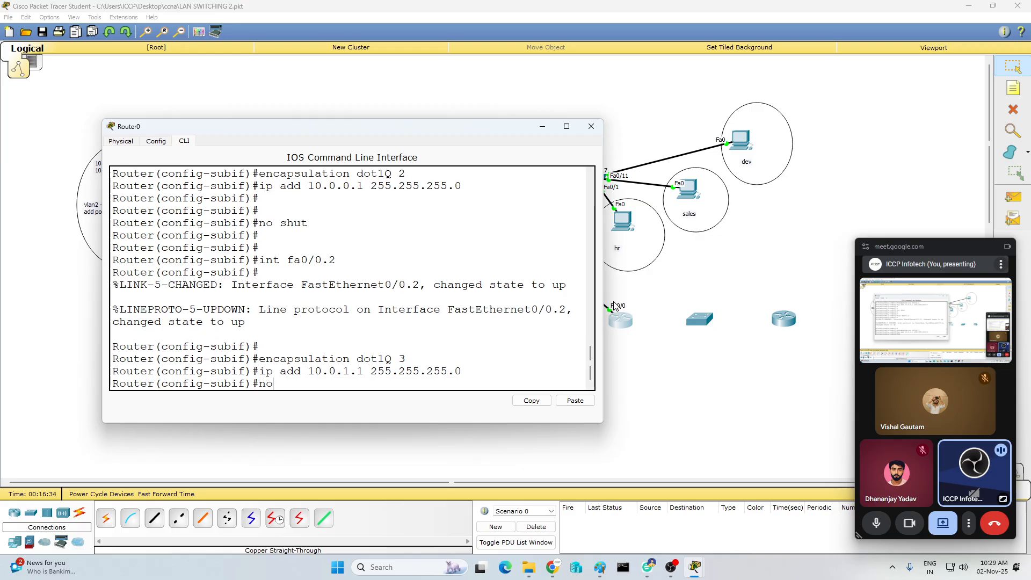
pyautogui.write('ut')
pyautogui.press('Return')
pyautogui.press('Return')
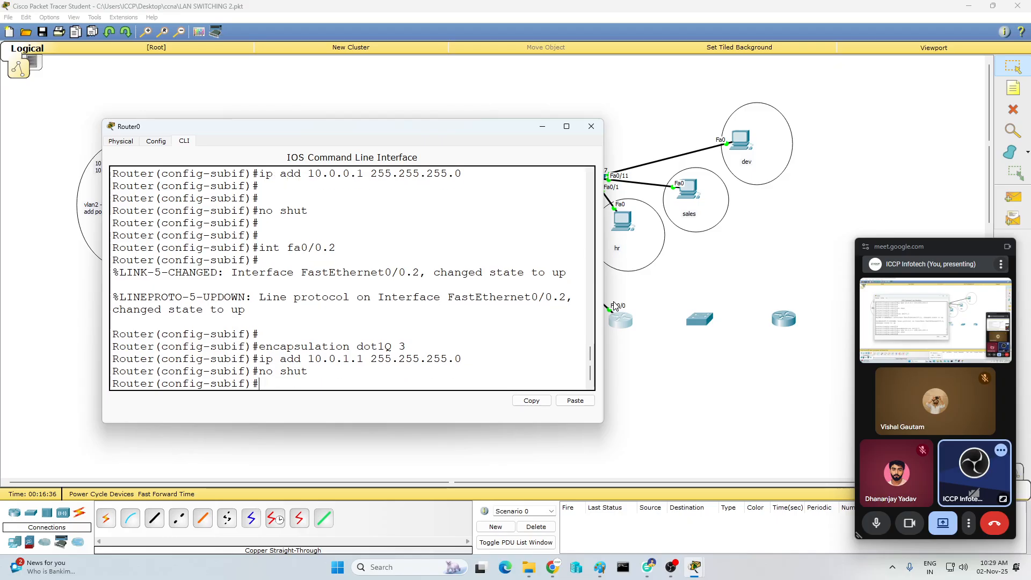
pyautogui.press('Return')
# Create subinterface fa0/0.3 on the router and enter its configuration mode.
pyautogui.press('Up')
pyautogui.press('Up')
pyautogui.press('Up')
pyautogui.press('Up')
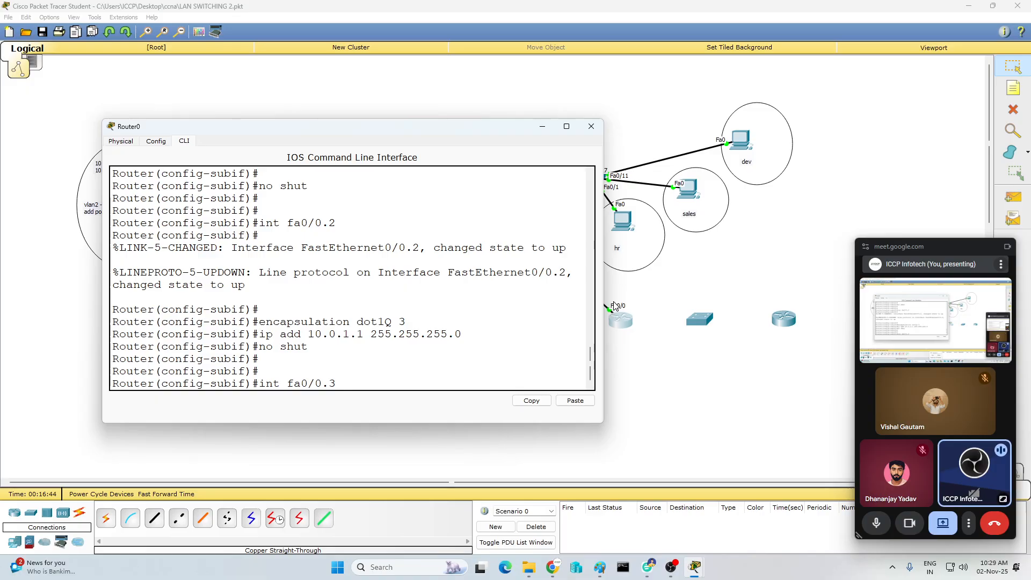
pyautogui.press('Return')
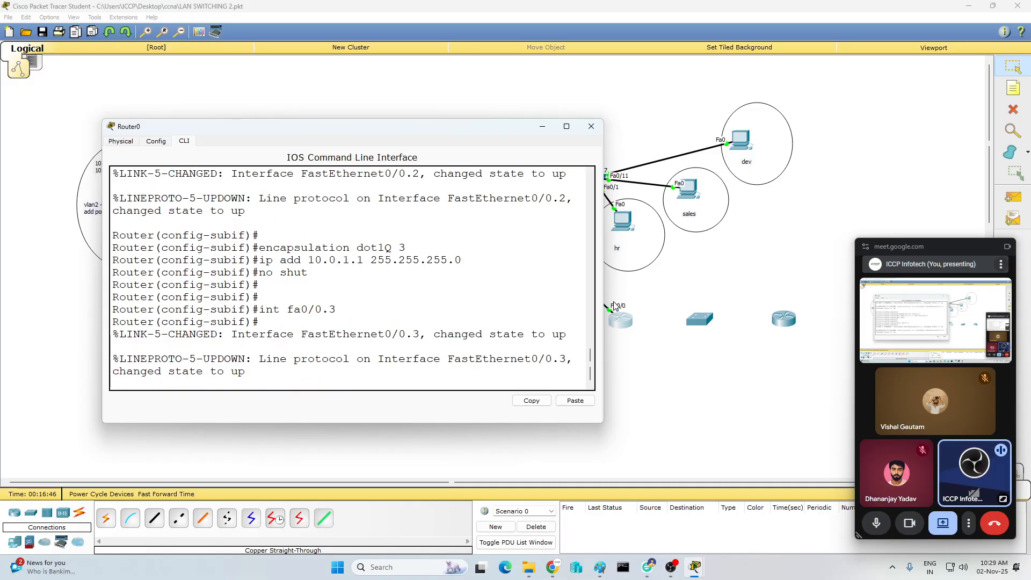
pyautogui.press('Return')
pyautogui.press('Return')
# Set the encapsulation of subinterface fa0/0.3 to dot1Q 4.
pyautogui.write('no shut')
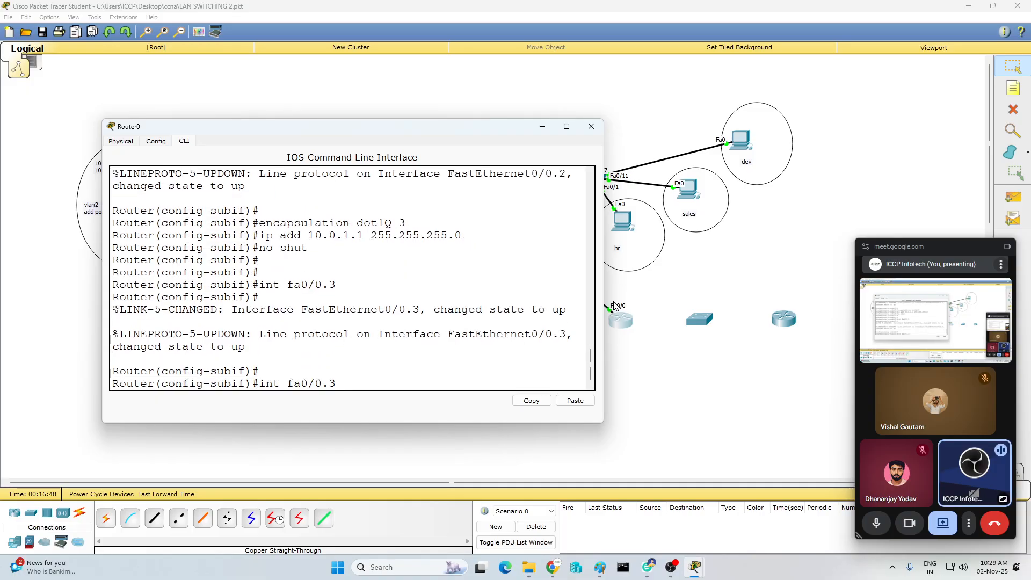
pyautogui.press('Up')
pyautogui.press('Up')
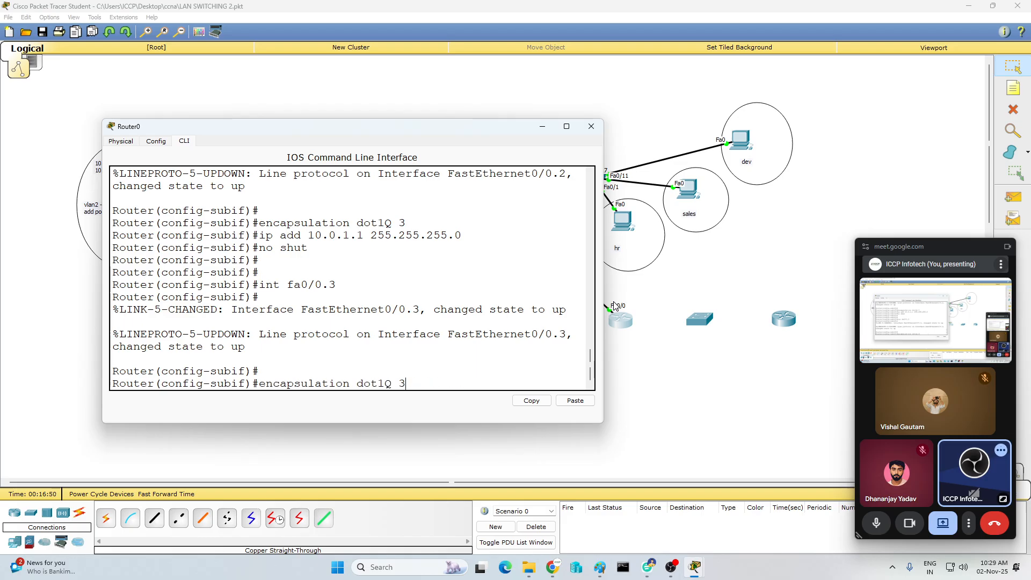
pyautogui.write('4')
pyautogui.press('Return')
pyautogui.press('Return')
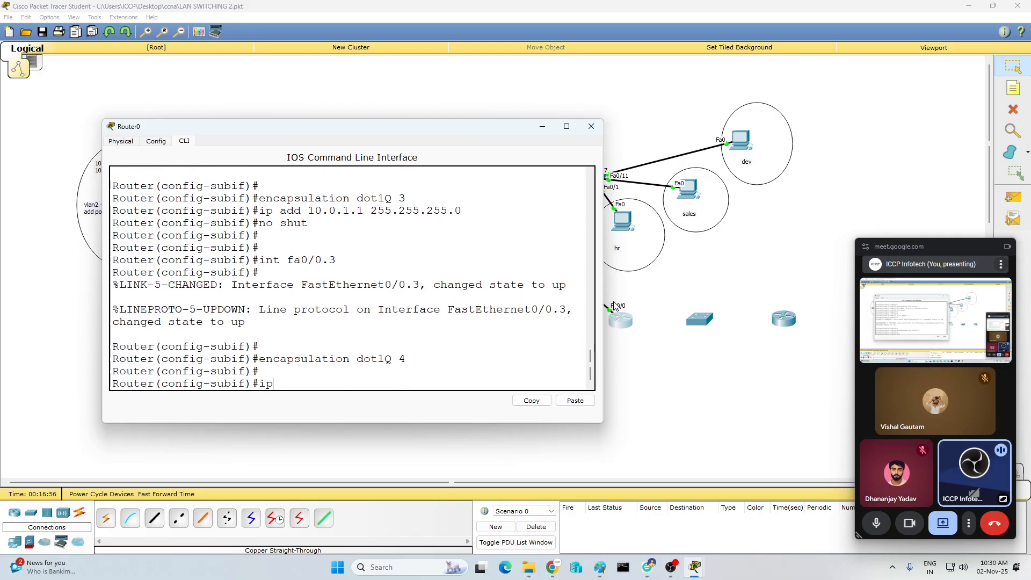
# Assign 10.0.2.1 255.255.255.0 to subinterface fa0/0.3 and enable it with no shut.
pyautogui.write('ip add 10.0.2.1 255')
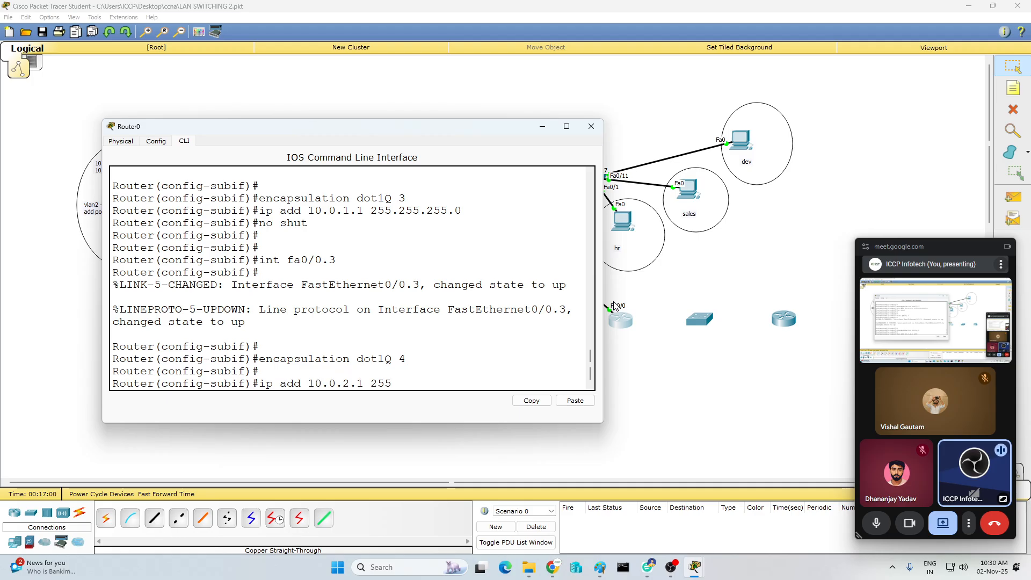
pyautogui.write('.255.255.0')
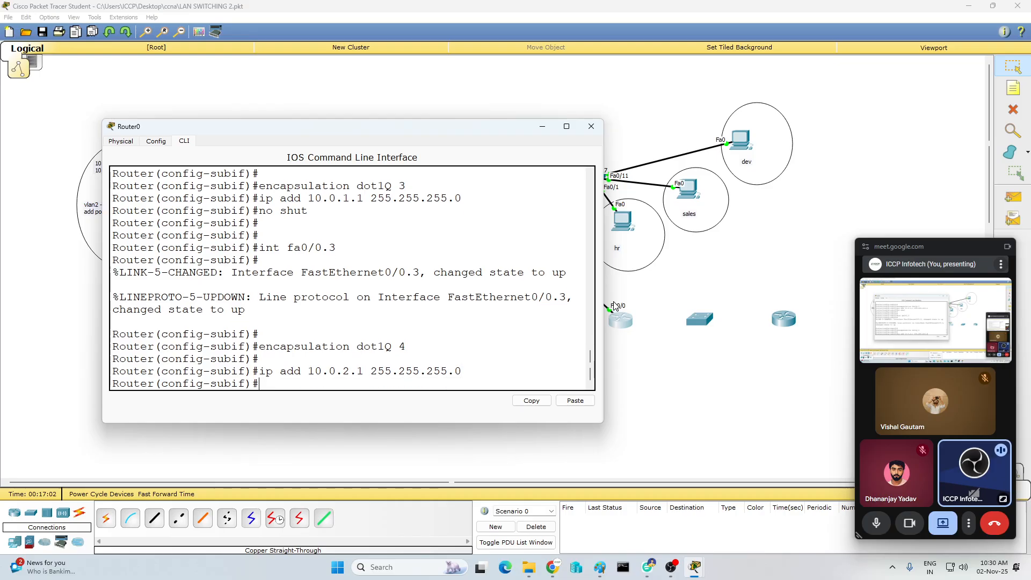
pyautogui.press('Return')
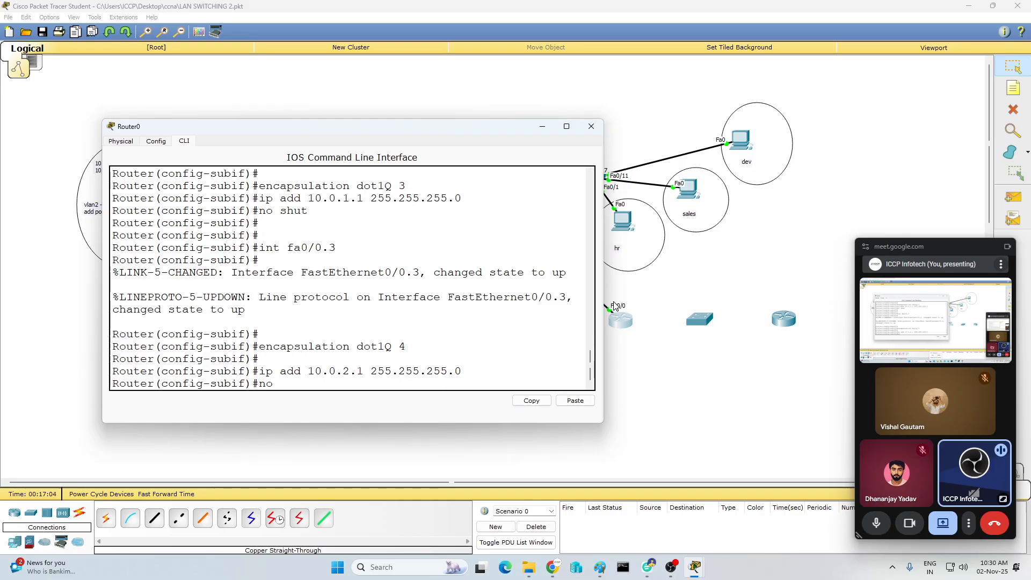
pyautogui.write('no shut')
pyautogui.press('Return')
pyautogui.press('Return')
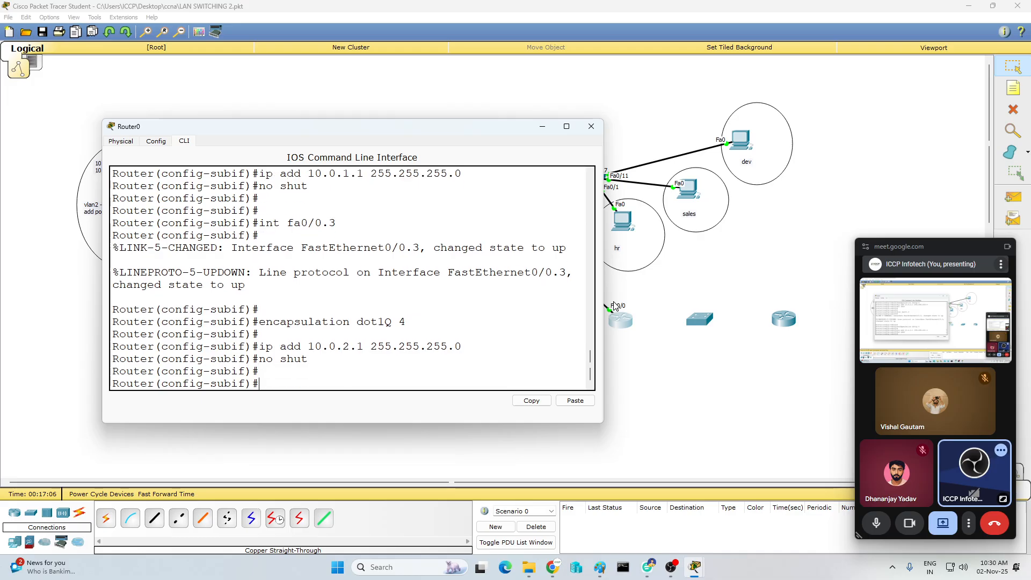
pyautogui.press('Return')
# Leave configuration mode with end and save the router's configuration with wr.
pyautogui.write('end')
pyautogui.press('Return')
pyautogui.write('w')
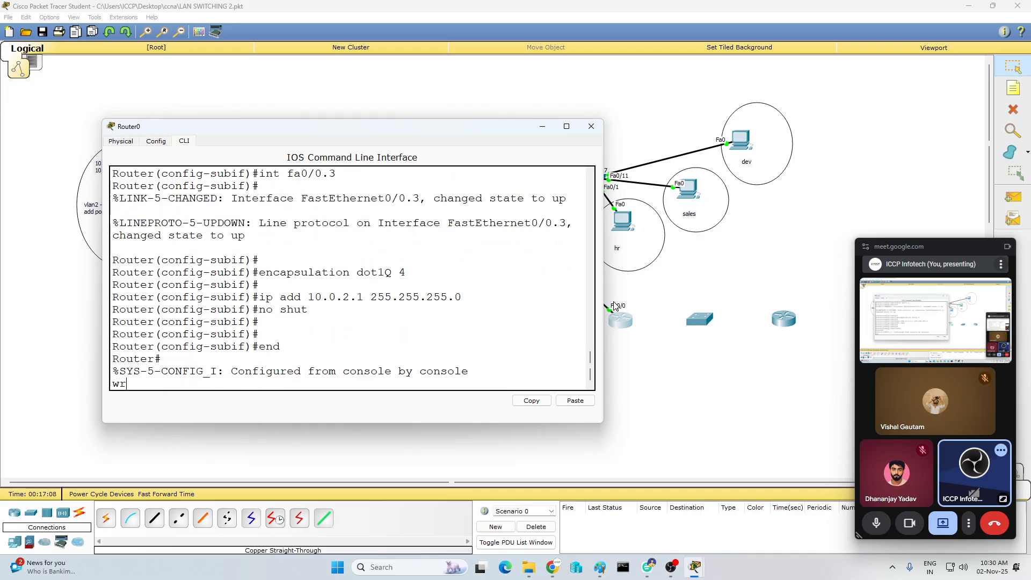
pyautogui.write('r')
pyautogui.press('Return')
pyautogui.press('Return')
pyautogui.press('Return')
pyautogui.press('Return')
pyautogui.press('Return')
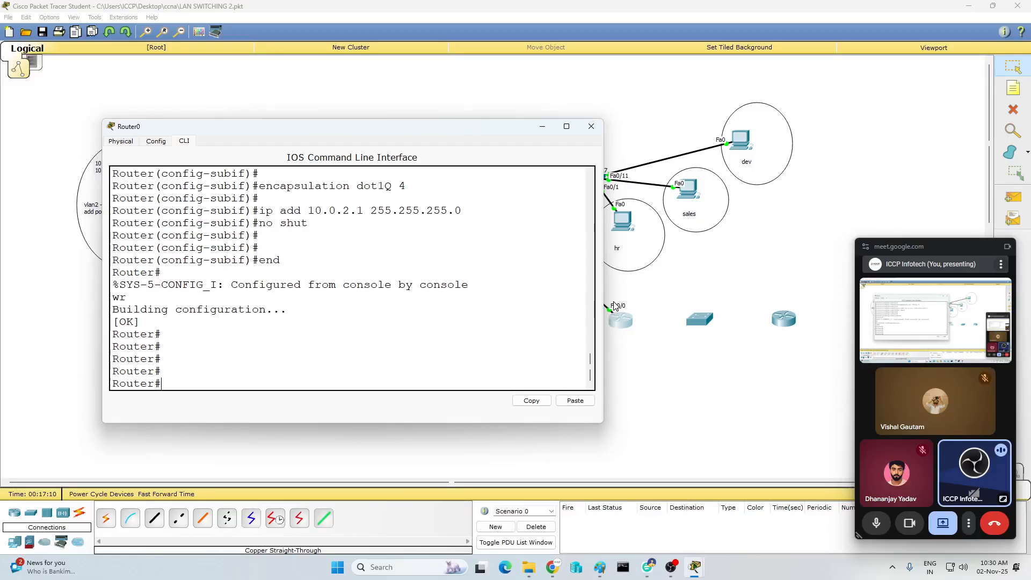
pyautogui.press('Return')
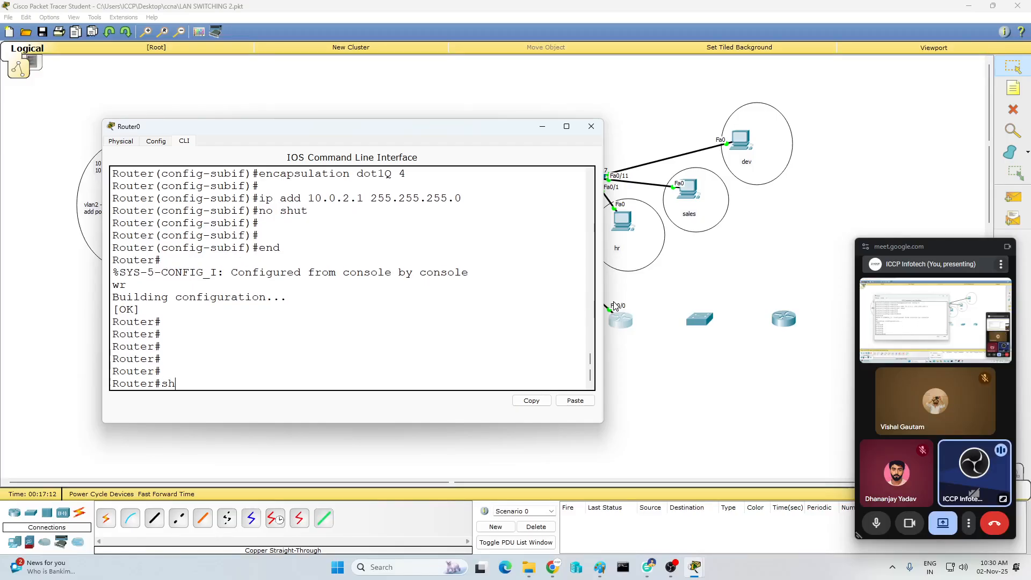
# Display the router's IP routing table, examine the directly connected subinterface routes, and minimize the router's window.
pyautogui.write('sh ip rout')
pyautogui.press('Return')
pyautogui.press('Return')
pyautogui.press('Return')
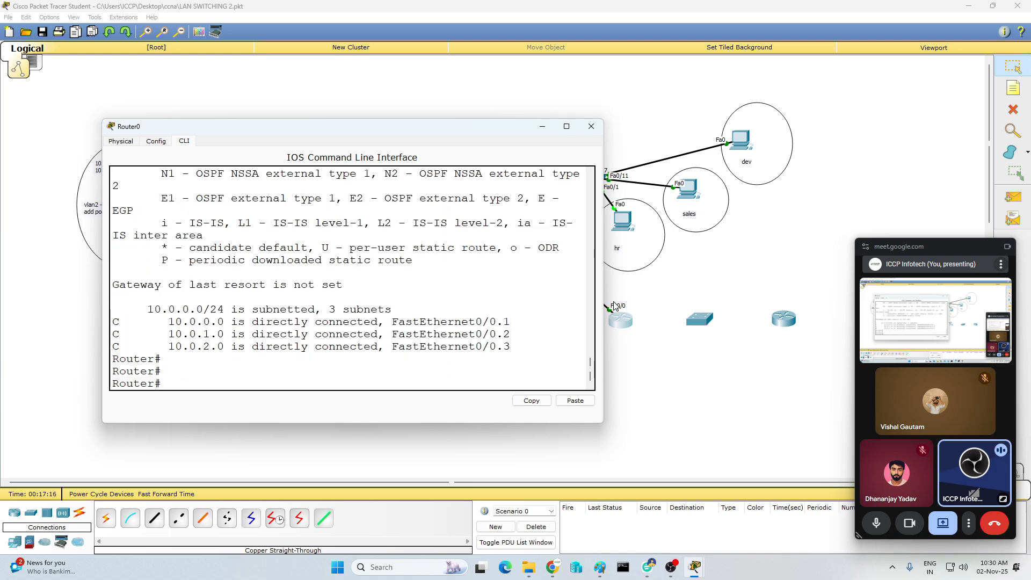
pyautogui.moveTo(162, 322); pyautogui.dragTo(511, 347)
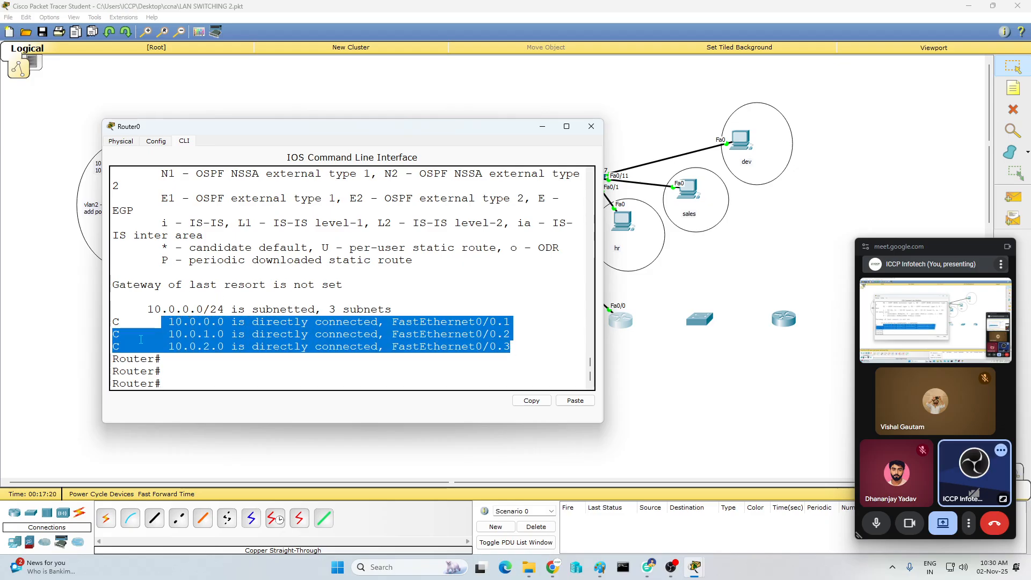
pyautogui.click(235, 363)
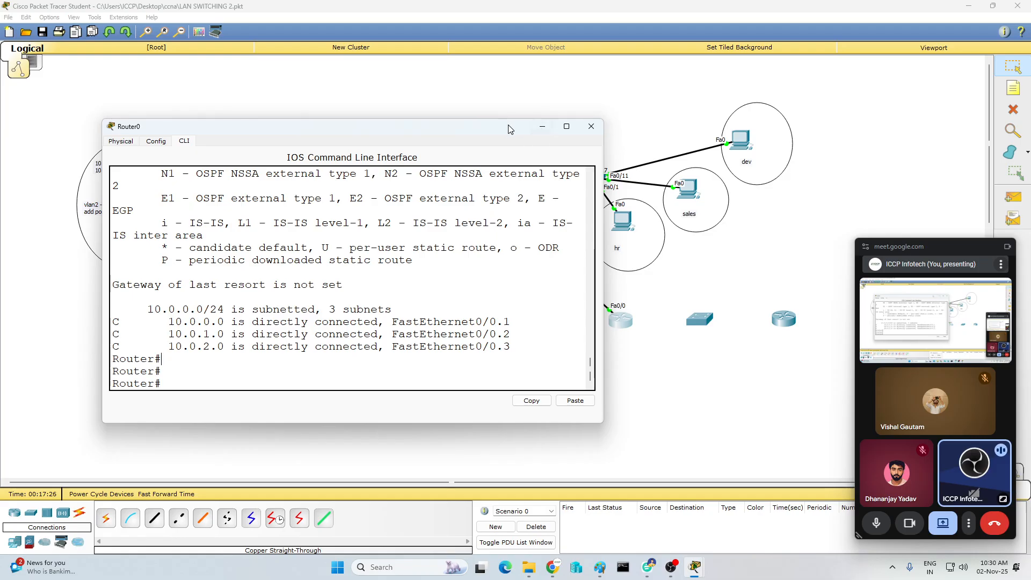
pyautogui.click(545, 127)
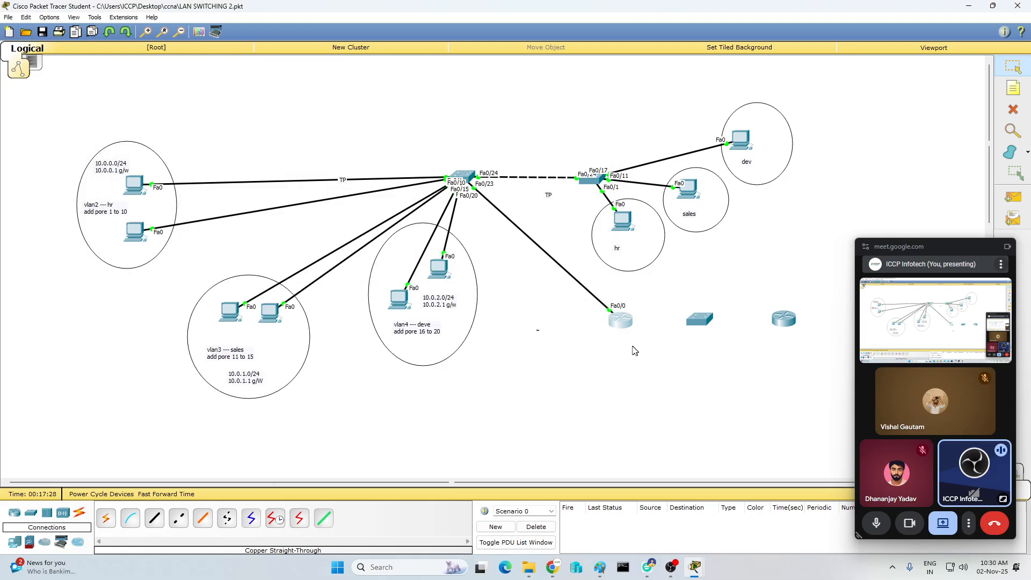
# Add the note "H/O" below the router connected to the switch, and return to the Select tool.
pyautogui.click(1014, 88)
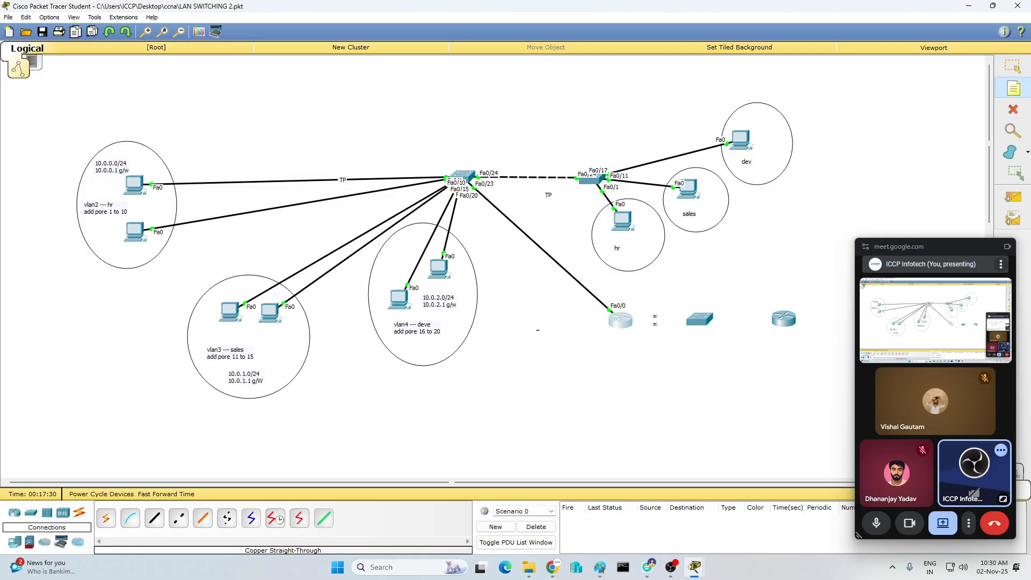
pyautogui.click(608, 336)
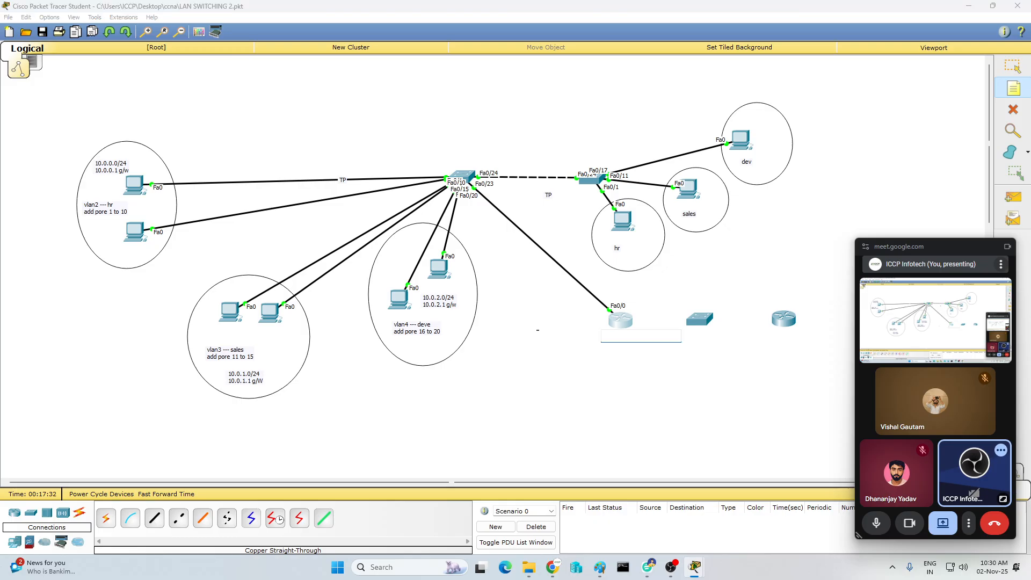
pyautogui.write('H/O')
pyautogui.click(640, 361)
pyautogui.click(1014, 65)
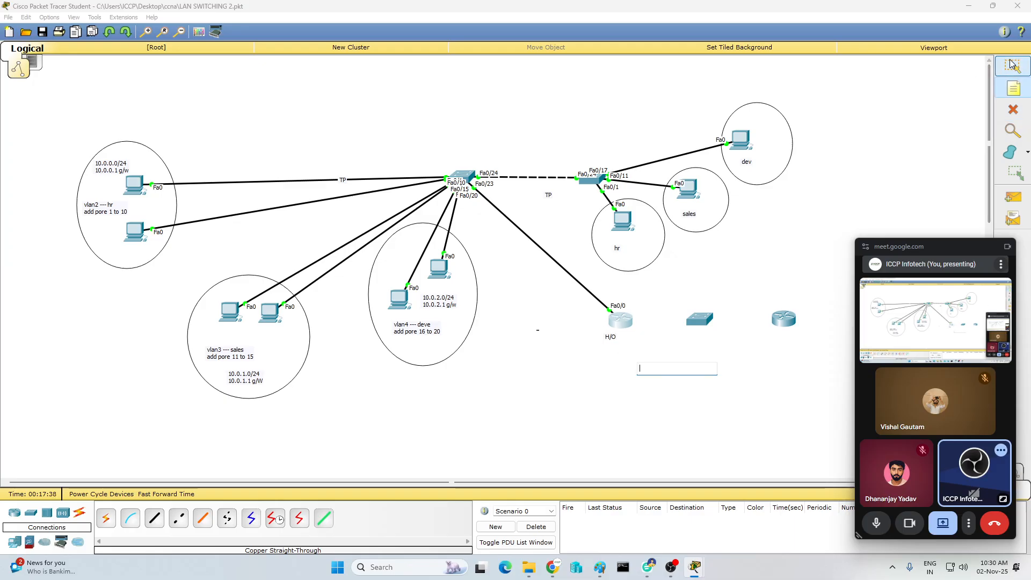
# Move the "H/O" note onto the router connected to the main switch and label the unconnected router with the note "b/0".
pyautogui.moveTo(610, 337); pyautogui.dragTo(620, 322)
pyautogui.click(1014, 88)
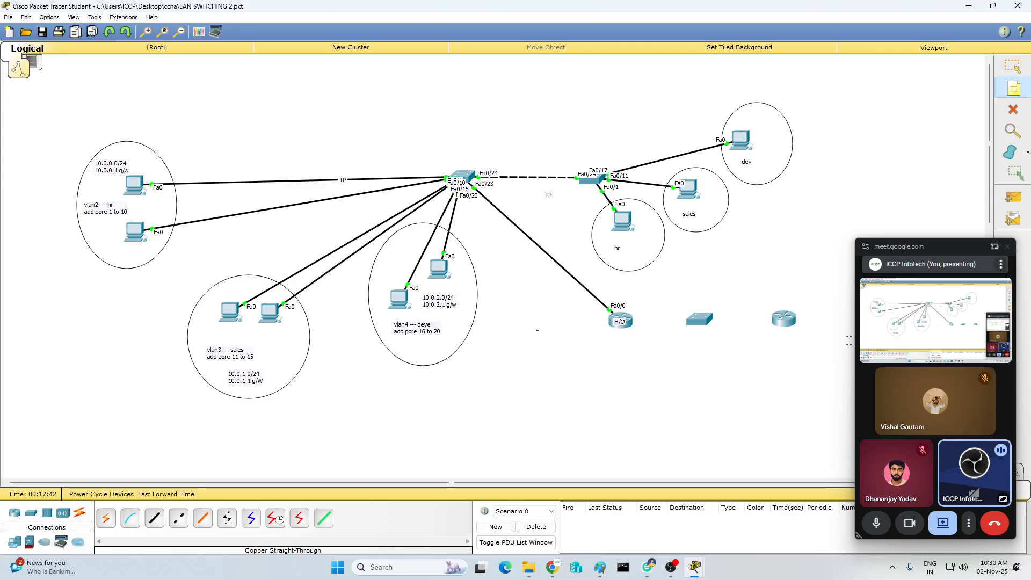
pyautogui.click(779, 315)
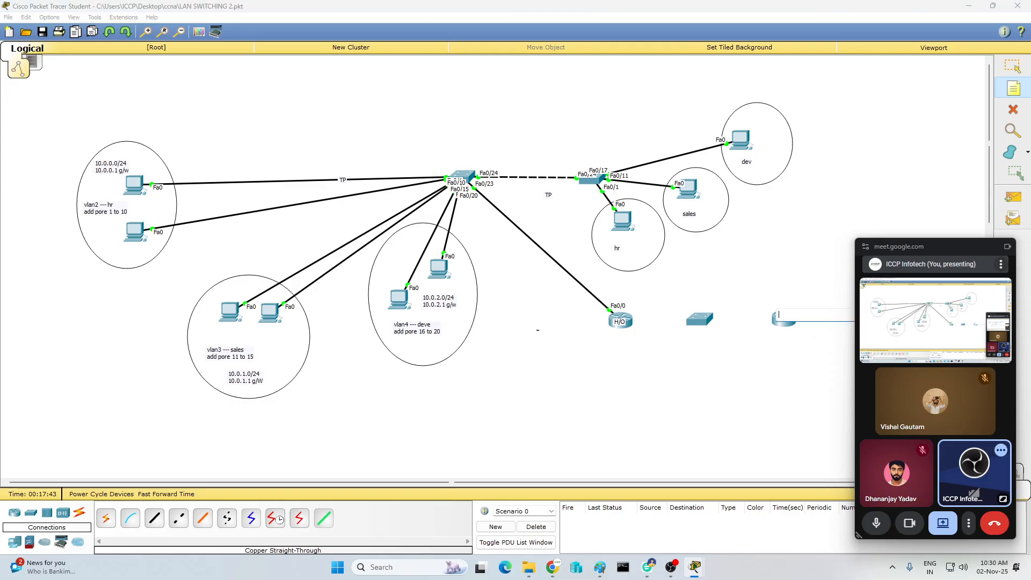
pyautogui.write('b/0')
pyautogui.click(793, 372)
# Connect the H/O router's FastEthernet0/1 to FastEthernet0/1 of the neighbouring switch with a copper straight-through cable.
pyautogui.click(154, 519)
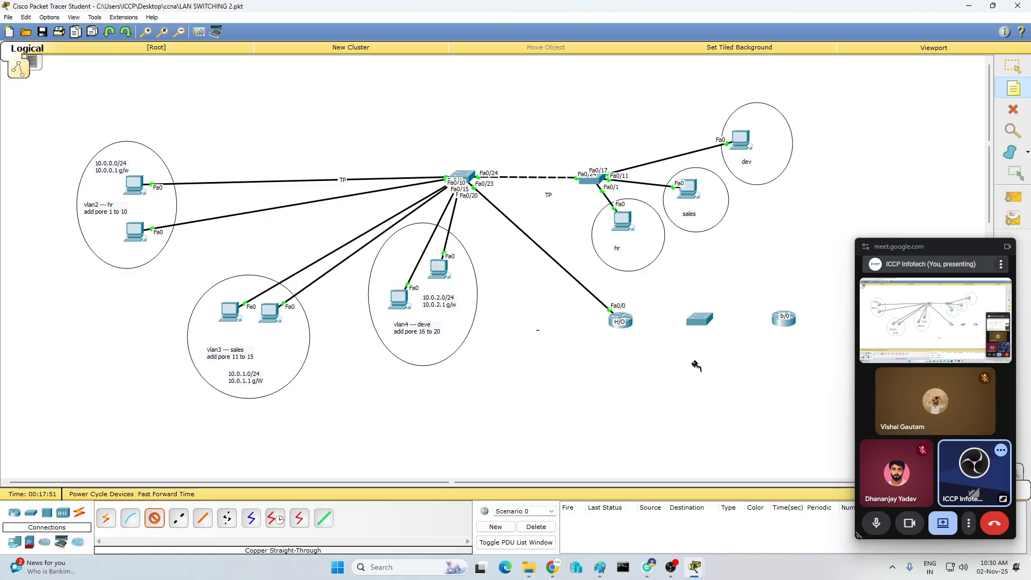
pyautogui.click(631, 323)
pyautogui.click(669, 352)
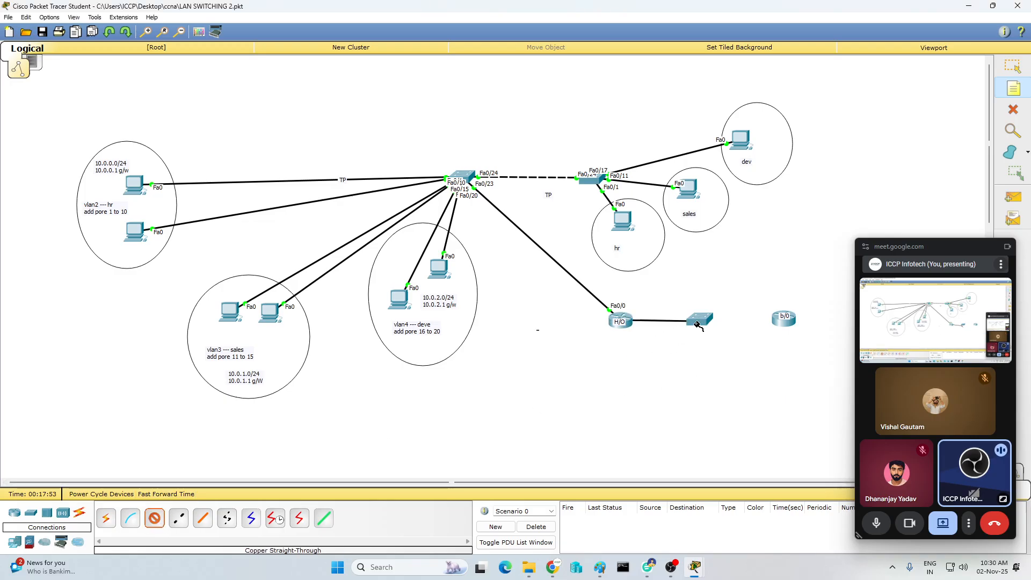
pyautogui.click(701, 320)
pyautogui.click(750, 20)
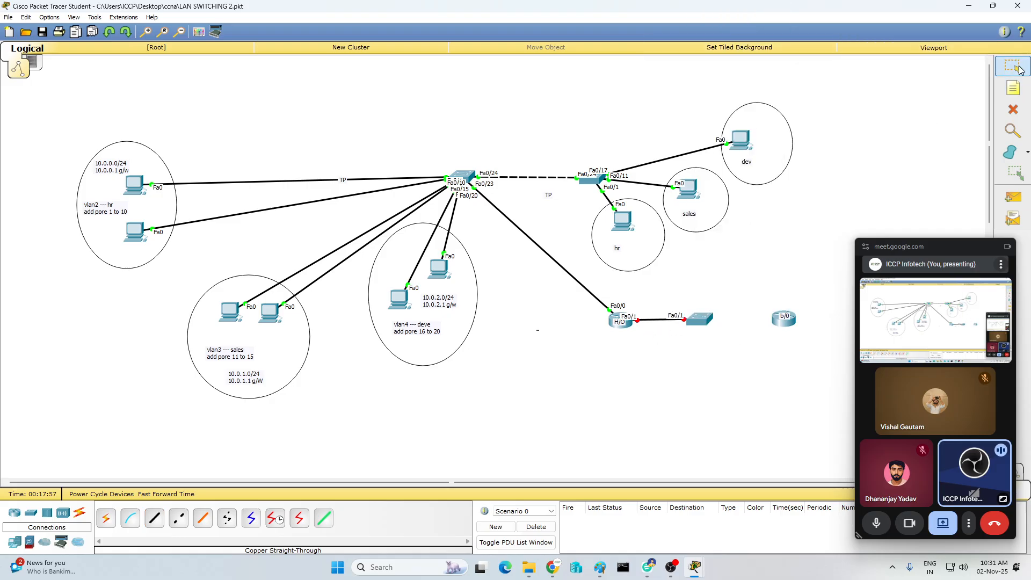
# Open the H/O router's command line and enter global configuration mode with conf t.
pyautogui.click(633, 326)
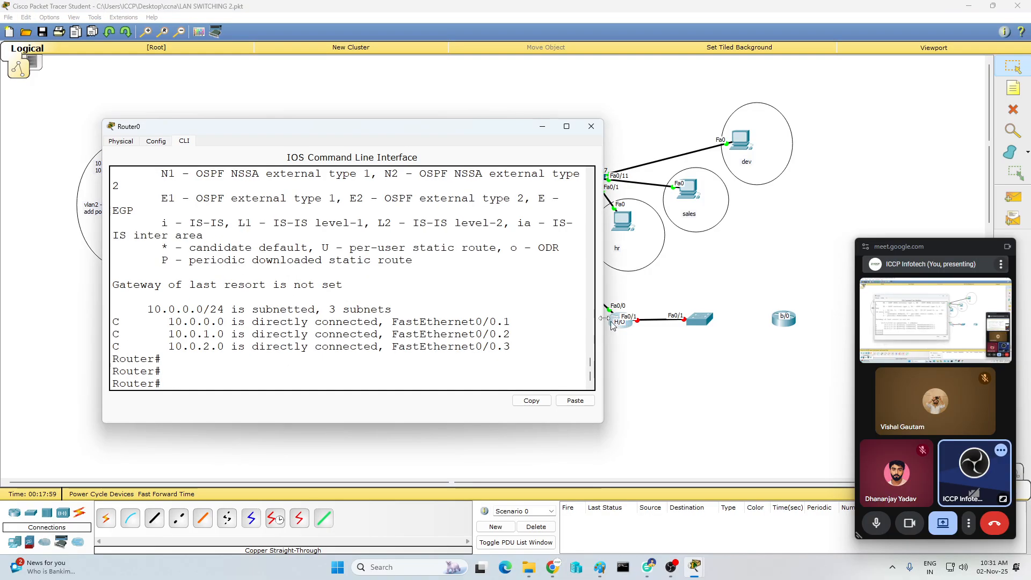
pyautogui.press('Return')
pyautogui.press('Return')
pyautogui.press('Return')
pyautogui.press('Return')
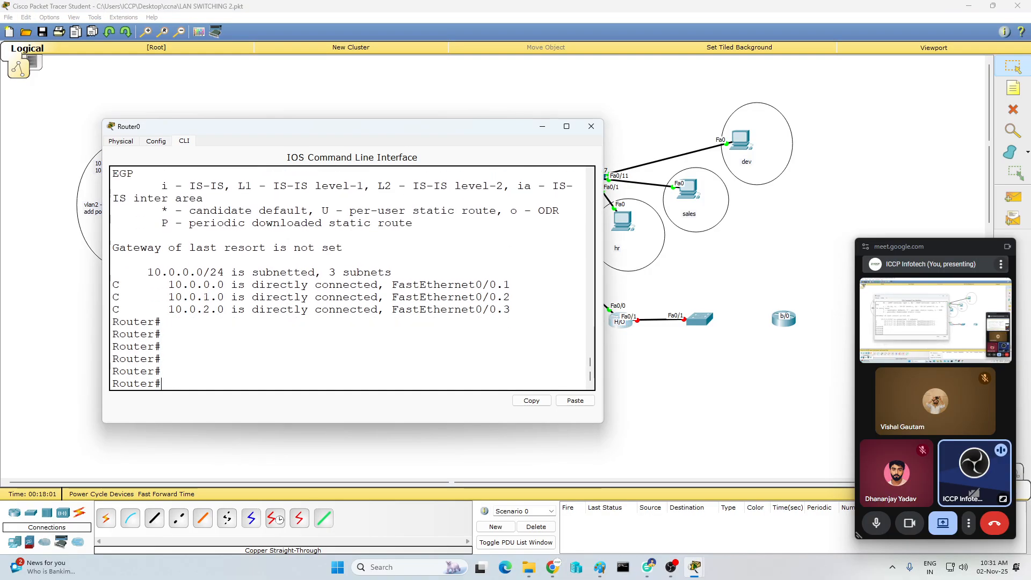
pyautogui.write('int')
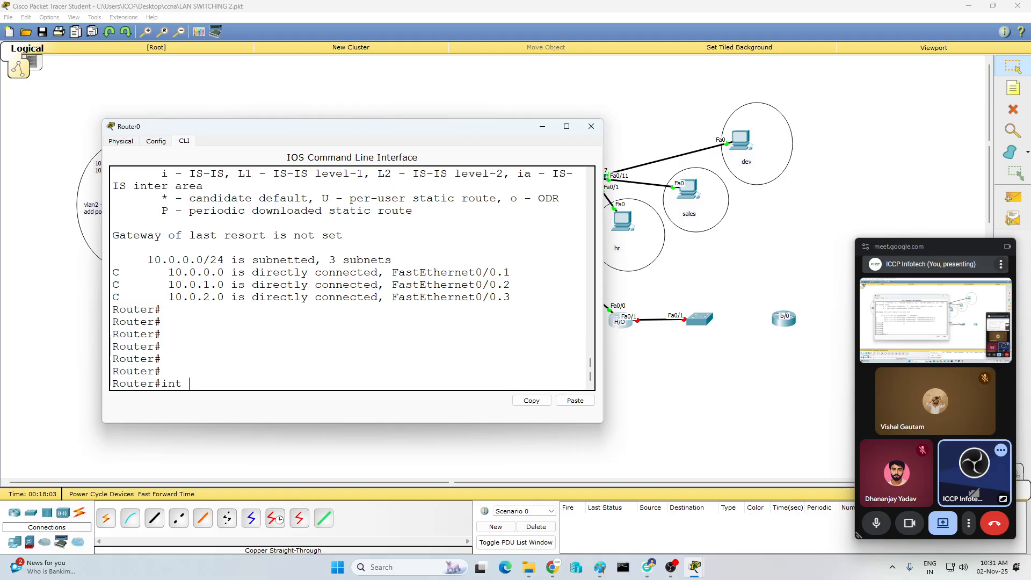
pyautogui.press('BackSpace')
pyautogui.press('BackSpace')
pyautogui.press('BackSpace')
pyautogui.write('conf t')
pyautogui.press('Return')
# Assign 1.0.0.1 255.255.255.252 to the H/O router's interface fa0/1 and enable it with no shut.
pyautogui.write('int')
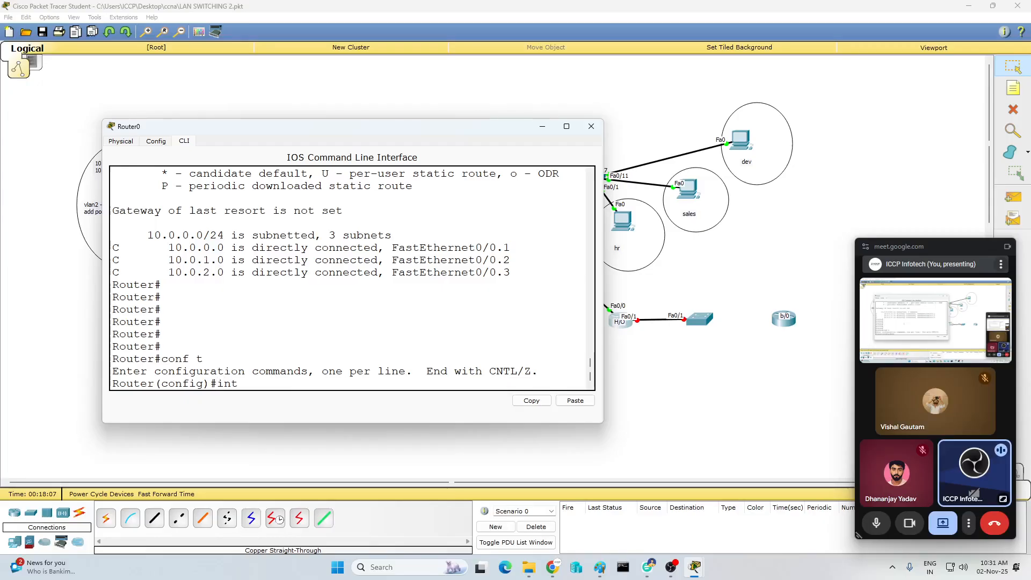
pyautogui.write(' fa0/1')
pyautogui.press('Return')
pyautogui.write('ip add 1.')
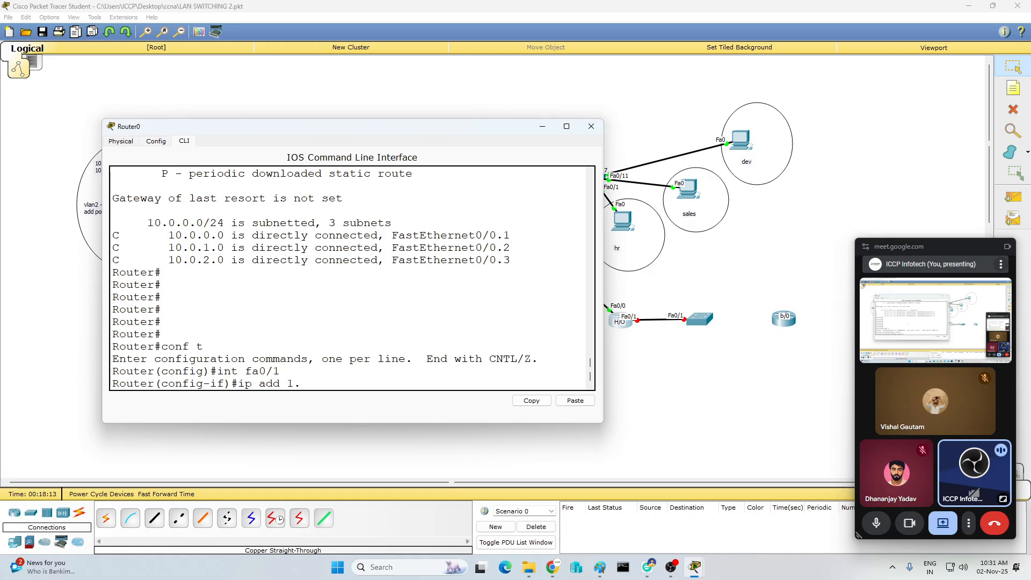
pyautogui.write('0.0.1 255.255.25')
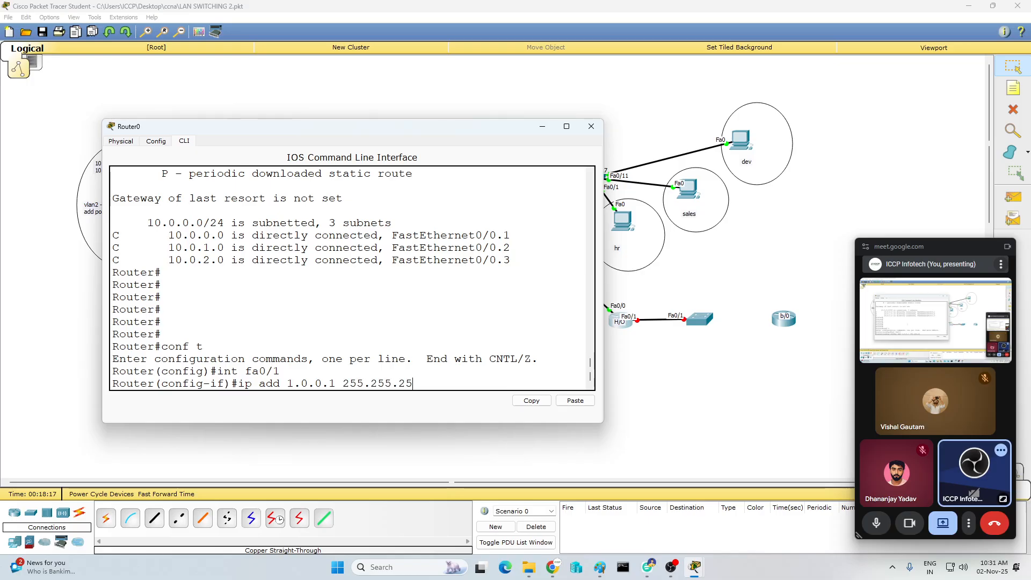
pyautogui.write('5.252')
pyautogui.press('Return')
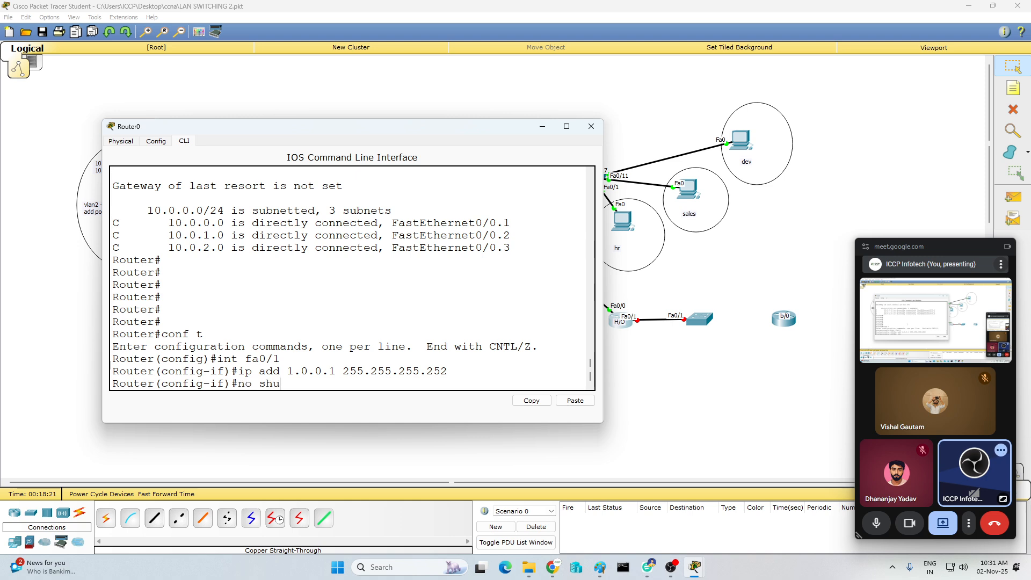
pyautogui.write('no shut')
pyautogui.press('Return')
pyautogui.press('Return')
pyautogui.press('Return')
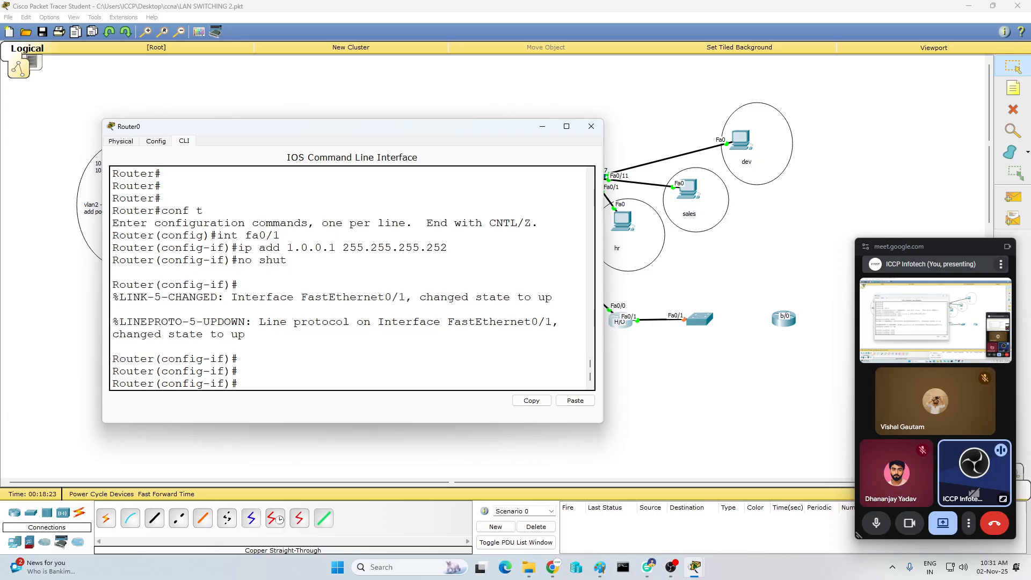
# Leave configuration mode with end, save the H/O router's configuration with wr, and minimize its window.
pyautogui.write('end')
pyautogui.press('Return')
pyautogui.write('wr')
pyautogui.press('Return')
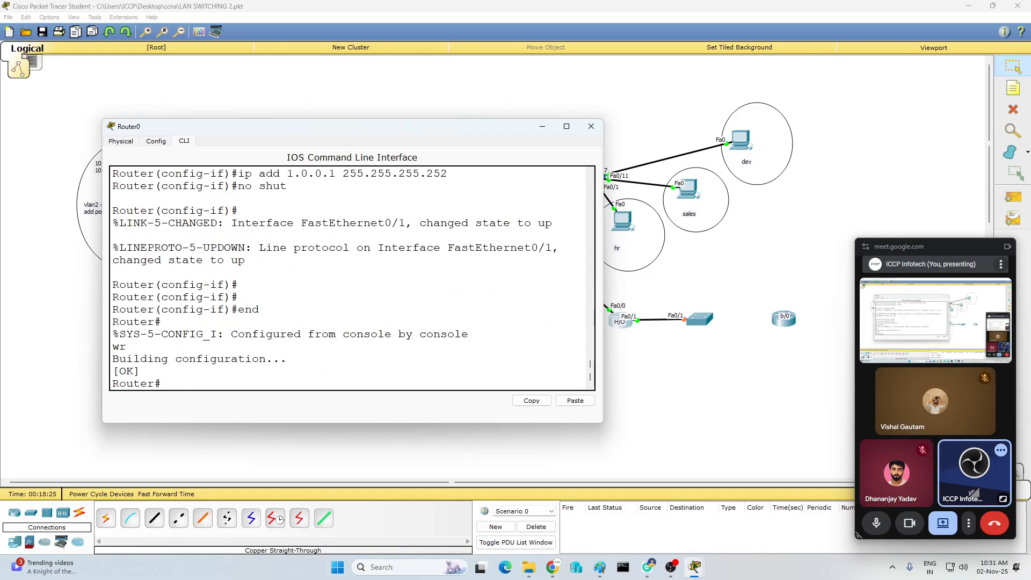
pyautogui.press('Return')
pyautogui.press('Return')
pyautogui.press('Return')
pyautogui.press('Return')
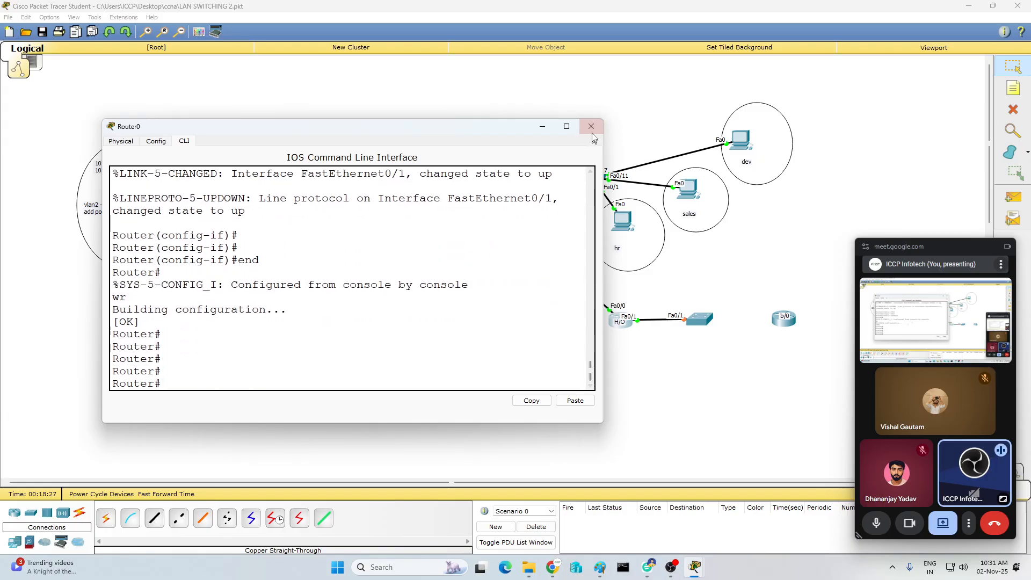
pyautogui.click(539, 127)
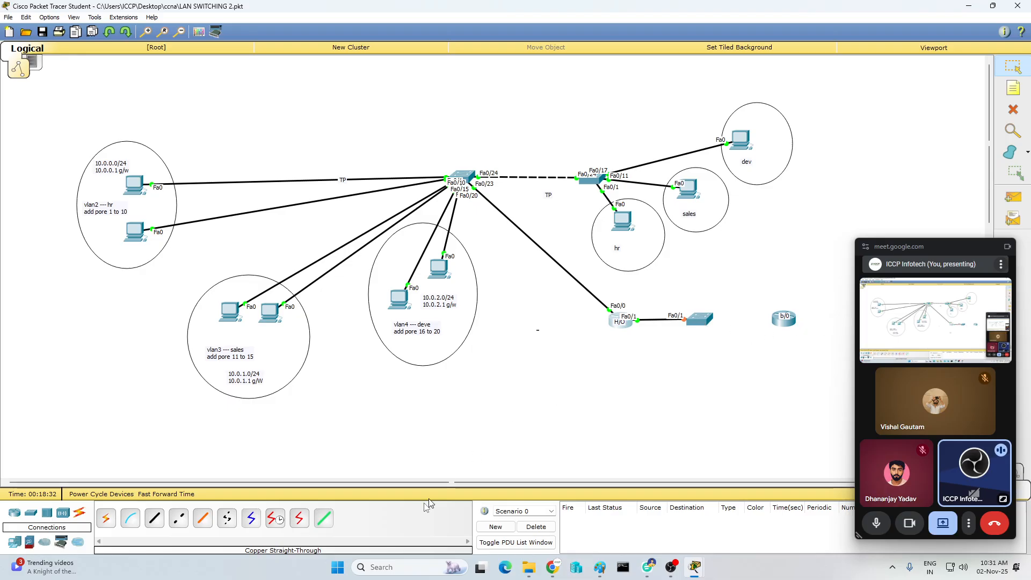
# Connect FastEthernet0/2 of the switch between the routers to the b/0 router's FastEthernet0/1 with a copper straight-through cable.
pyautogui.click(154, 517)
pyautogui.click(702, 324)
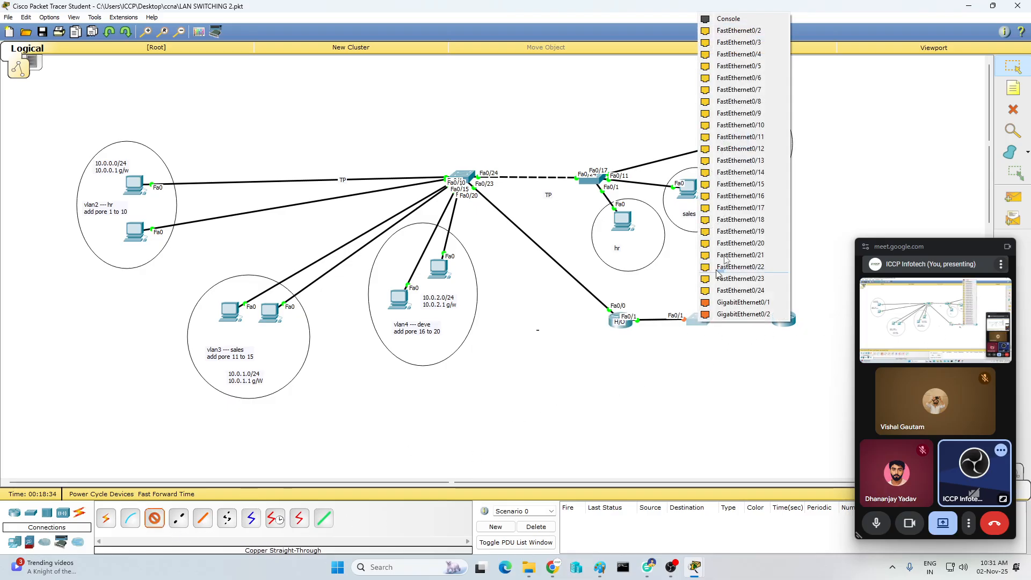
pyautogui.click(757, 38)
pyautogui.click(784, 320)
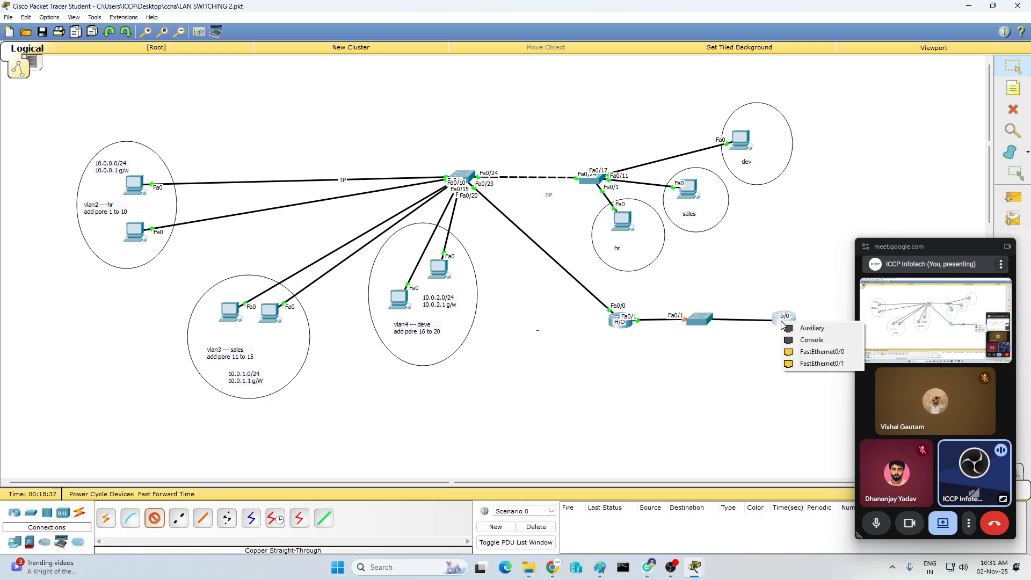
pyautogui.click(815, 366)
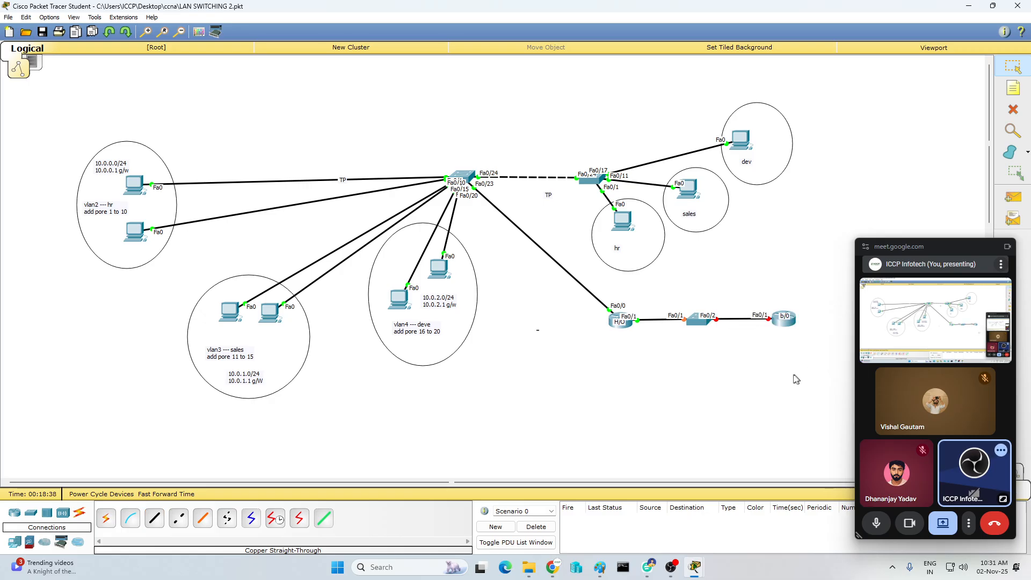
# Open the b/0 router's command line and decline the initial configuration dialog.
pyautogui.click(783, 325)
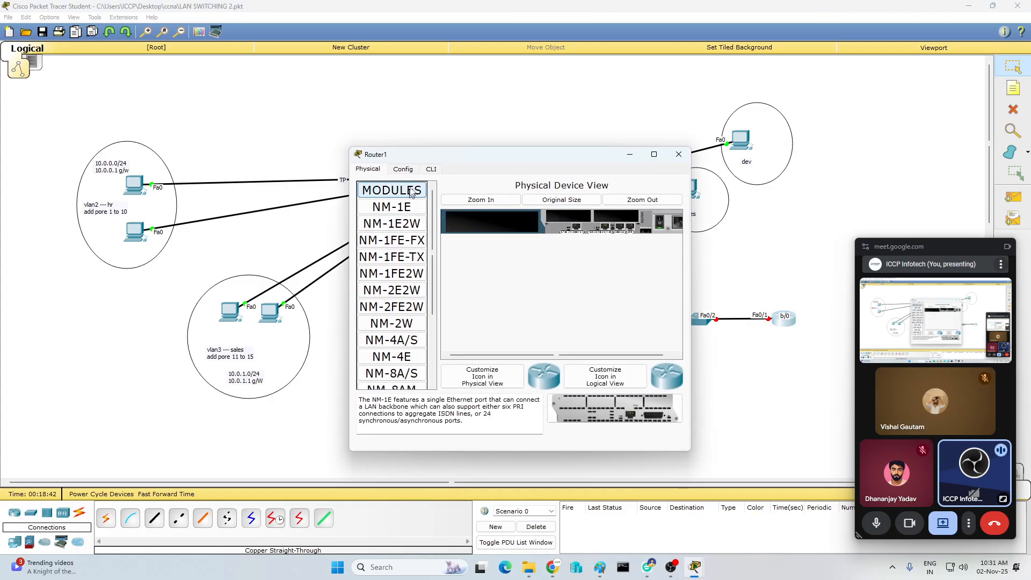
pyautogui.click(431, 170)
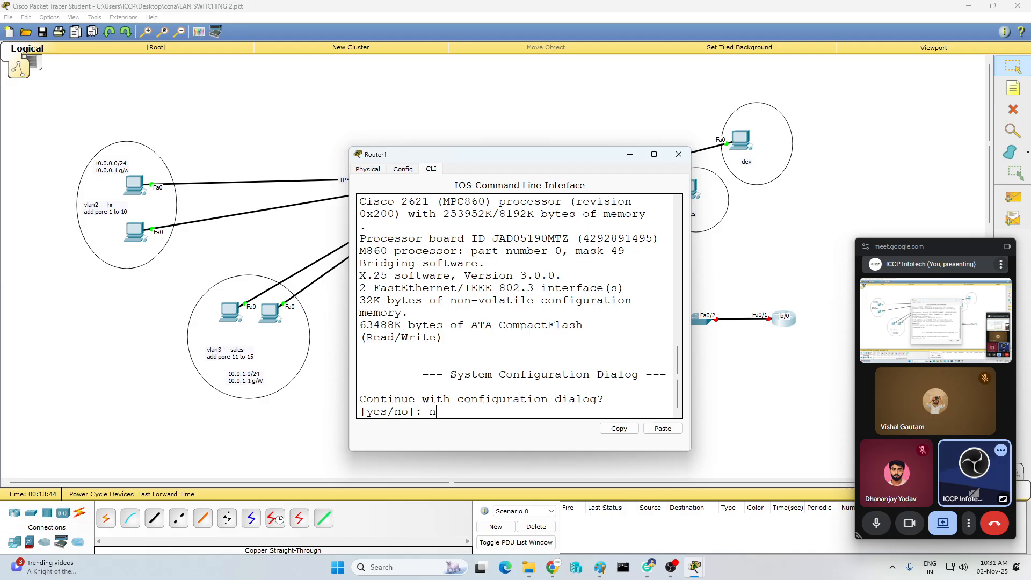
pyautogui.write('n')
pyautogui.press('Return')
pyautogui.press('Return')
pyautogui.press('Return')
pyautogui.press('Return')
# Enter privileged mode with en and global configuration mode with conf t on the b/0 router.
pyautogui.write('en')
pyautogui.press('Return')
pyautogui.press('Return')
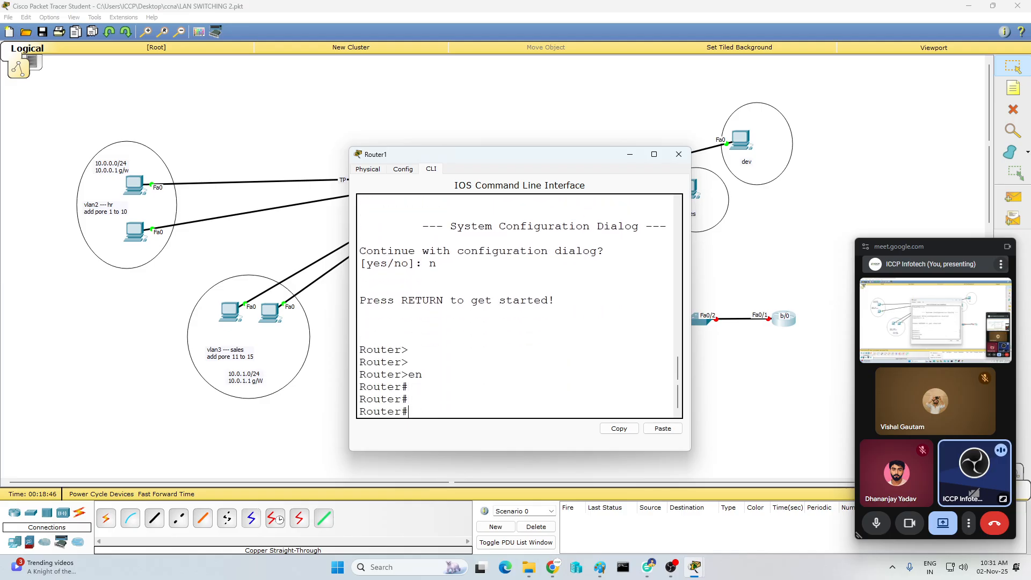
pyautogui.write('conf t')
pyautogui.press('Return')
pyautogui.press('Return')
pyautogui.press('Return')
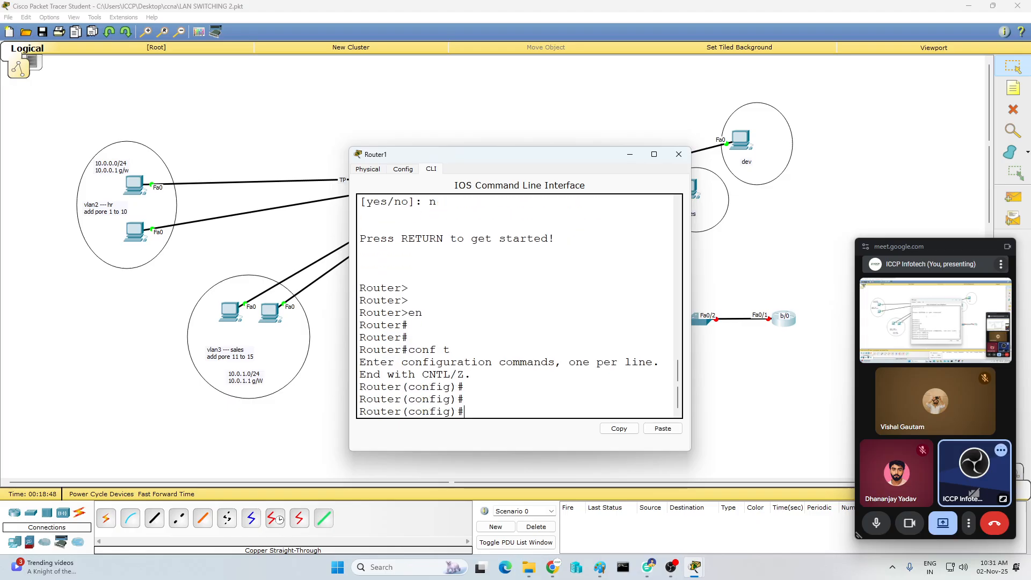
# Assign 1.0.0.2 255.255.255.252 to the b/0 router's interface fa0/1.
pyautogui.write('int fa0/1')
pyautogui.press('Return')
pyautogui.write('i')
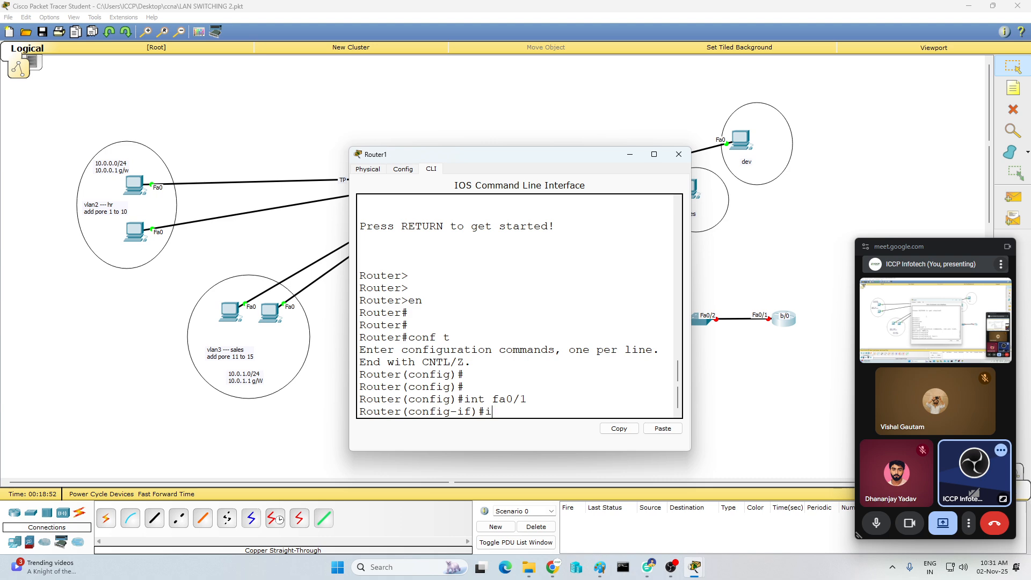
pyautogui.write('p add')
pyautogui.write('1.0.0.')
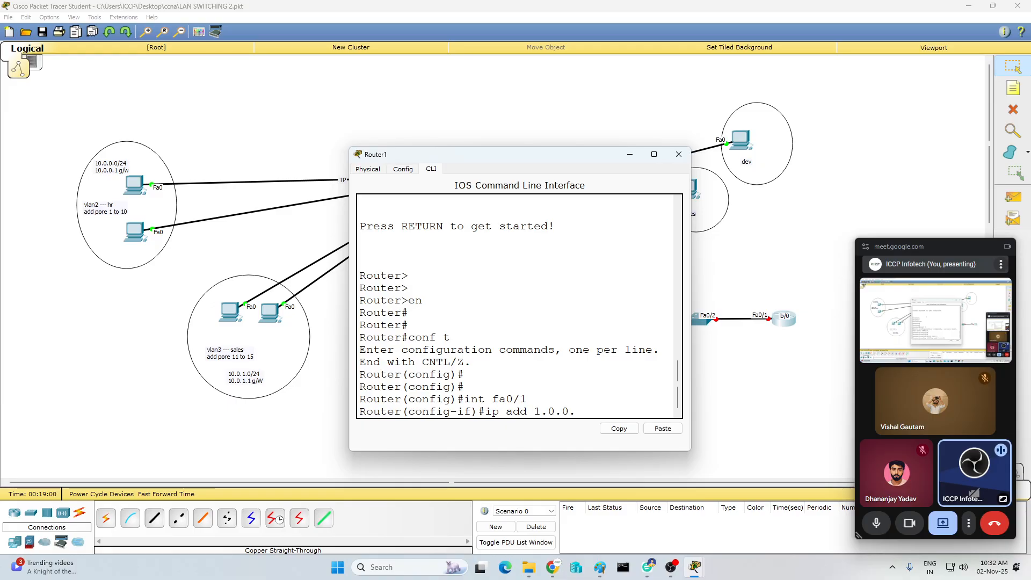
pyautogui.write('2 255.255.255.252')
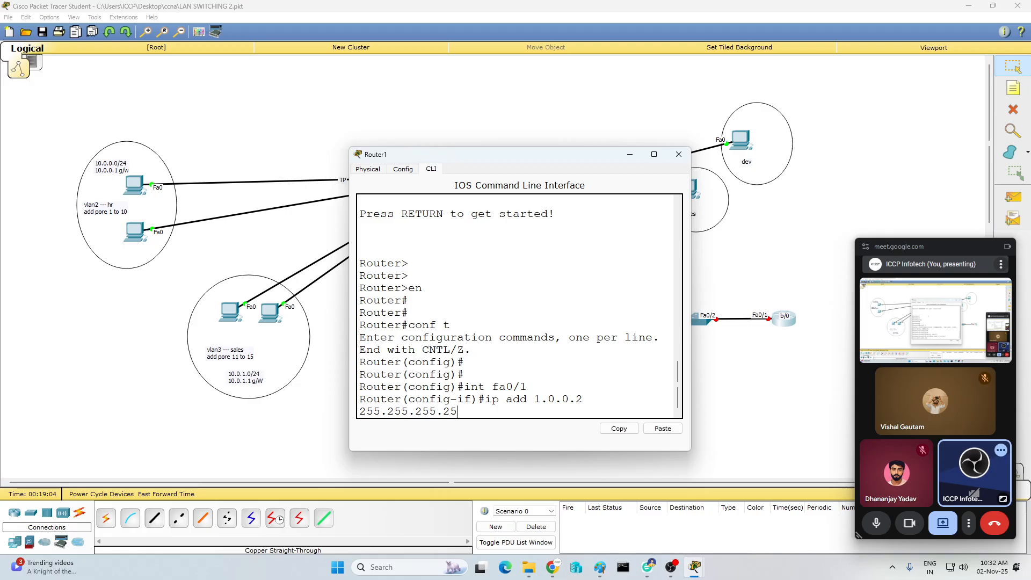
pyautogui.press('Return')
pyautogui.press('Return')
# Enable the b/0 router's interface fa0/1 with no shut.
pyautogui.write('no ')
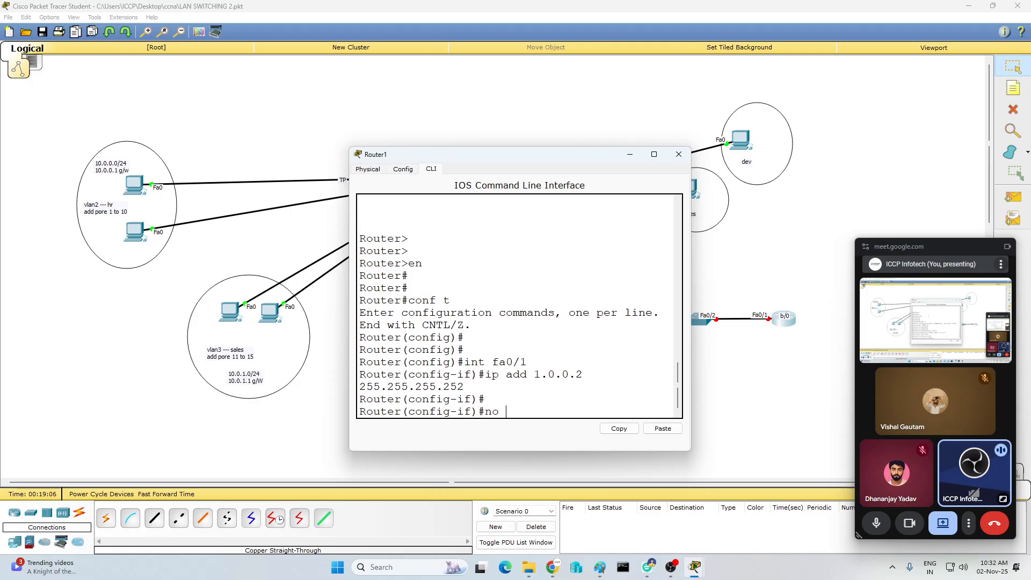
pyautogui.write('shut')
pyautogui.press('Return')
pyautogui.press('Return')
pyautogui.press('Return')
pyautogui.press('Return')
pyautogui.press('Return')
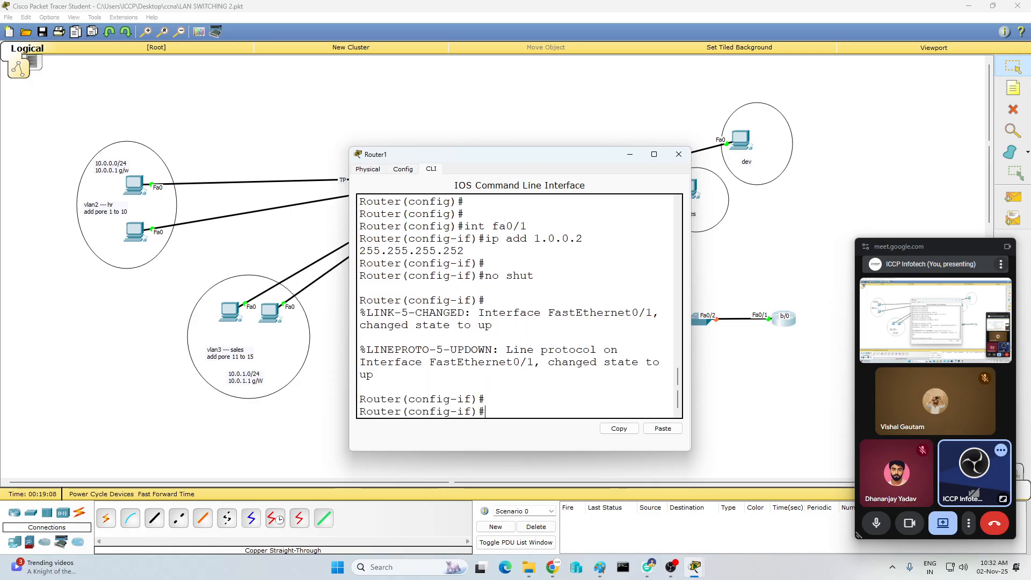
pyautogui.press('Return')
pyautogui.press('Return')
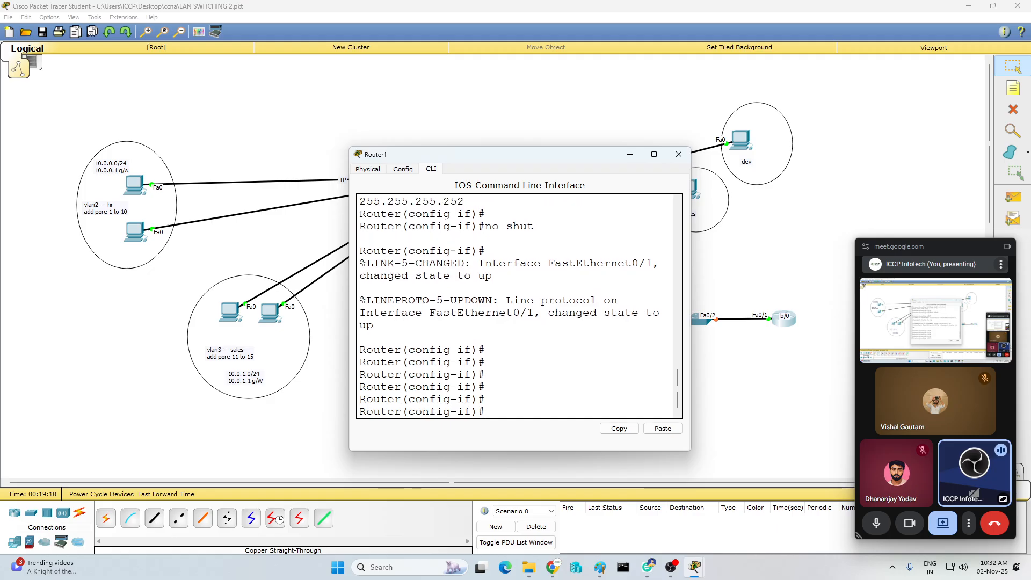
# Assign 192.168.1.1 255.255.255.0 to the b/0 router's interface fa0/0 and enable it with no shut.
pyautogui.write('int fa0/')
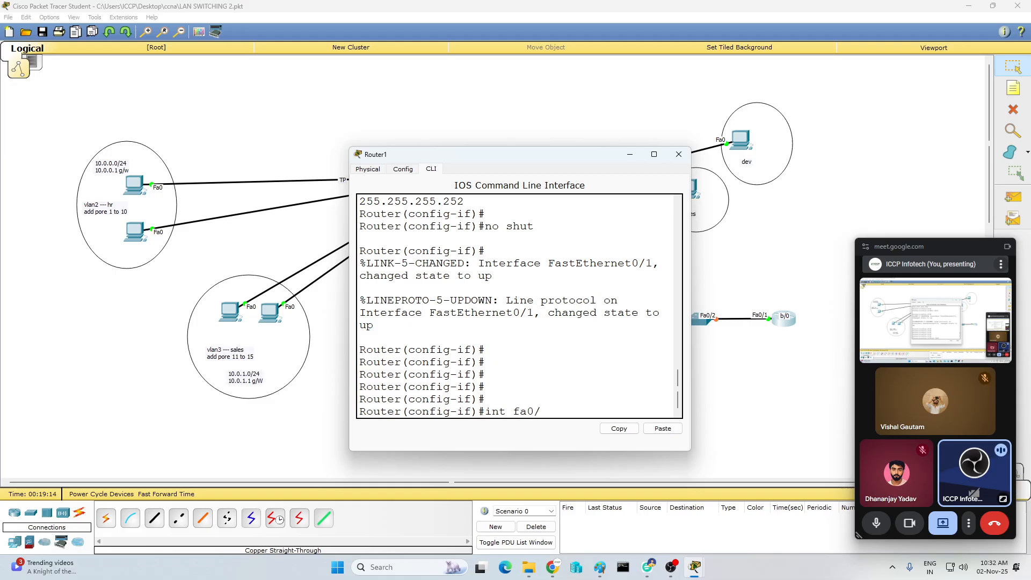
pyautogui.write('0')
pyautogui.press('Return')
pyautogui.write('ip')
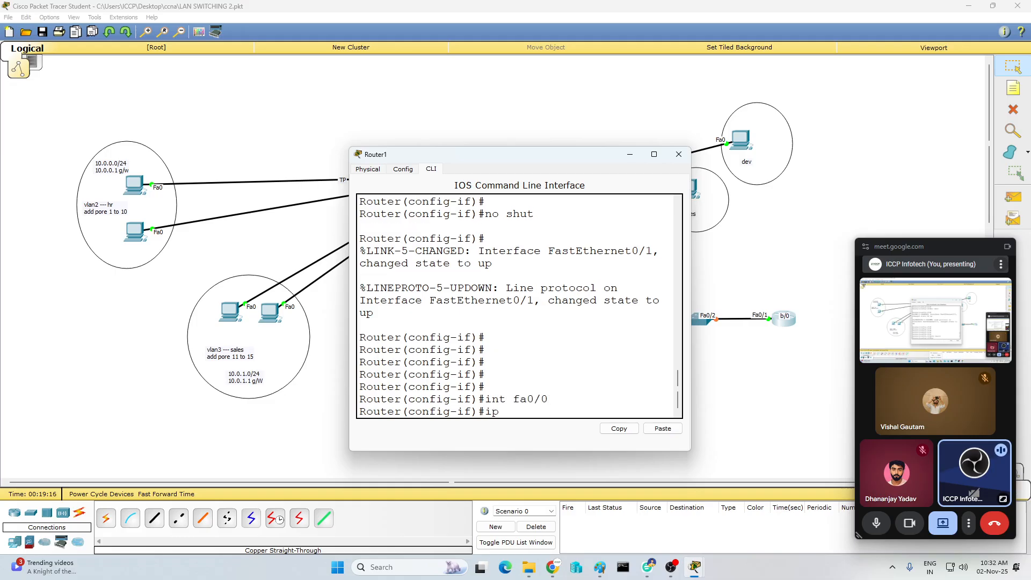
pyautogui.write(' add 192.168.1.1 255.255')
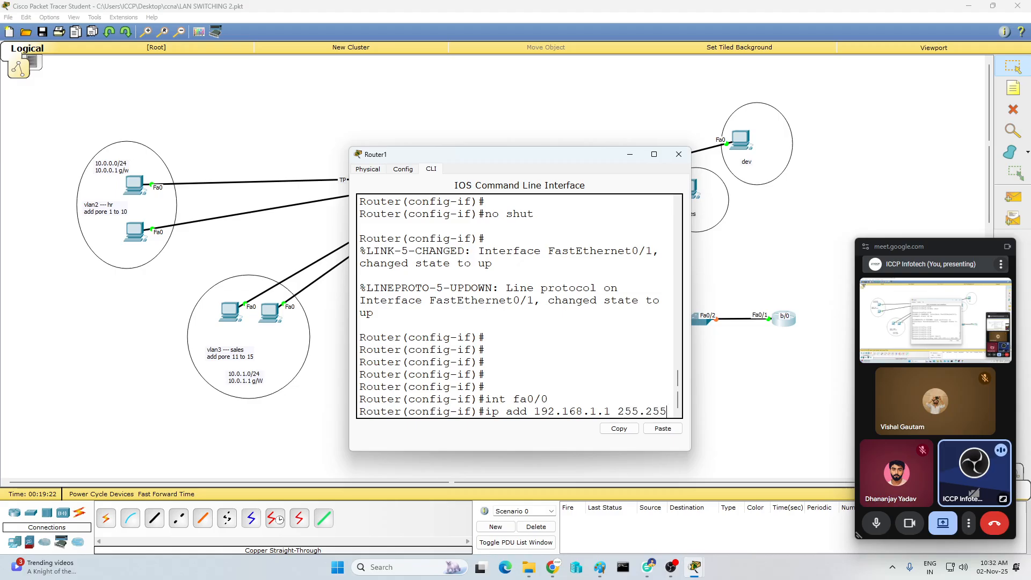
pyautogui.write('.255.0')
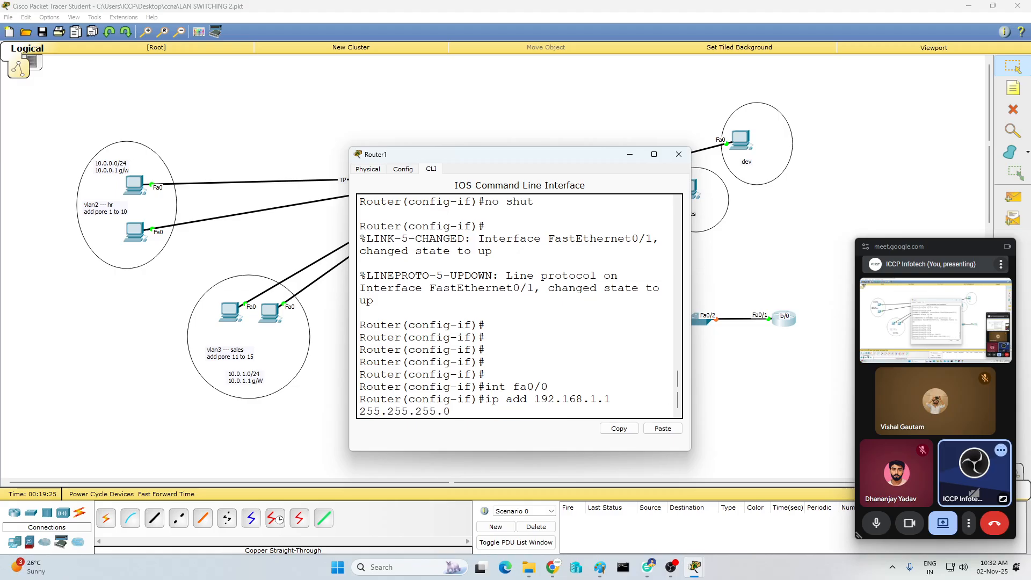
pyautogui.press('Return')
pyautogui.write('nfig-if)#n')
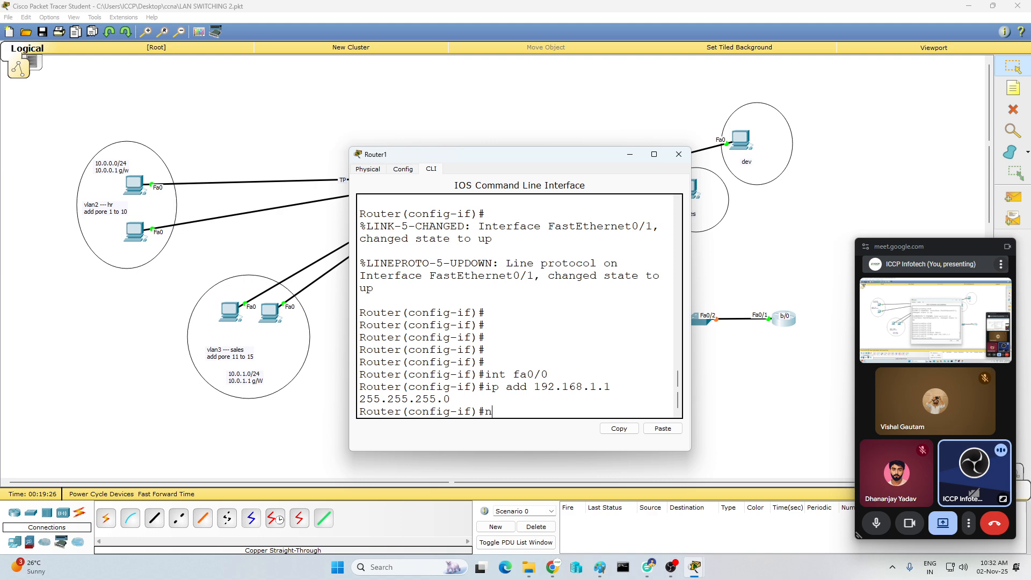
pyautogui.write('o shut')
pyautogui.press('Return')
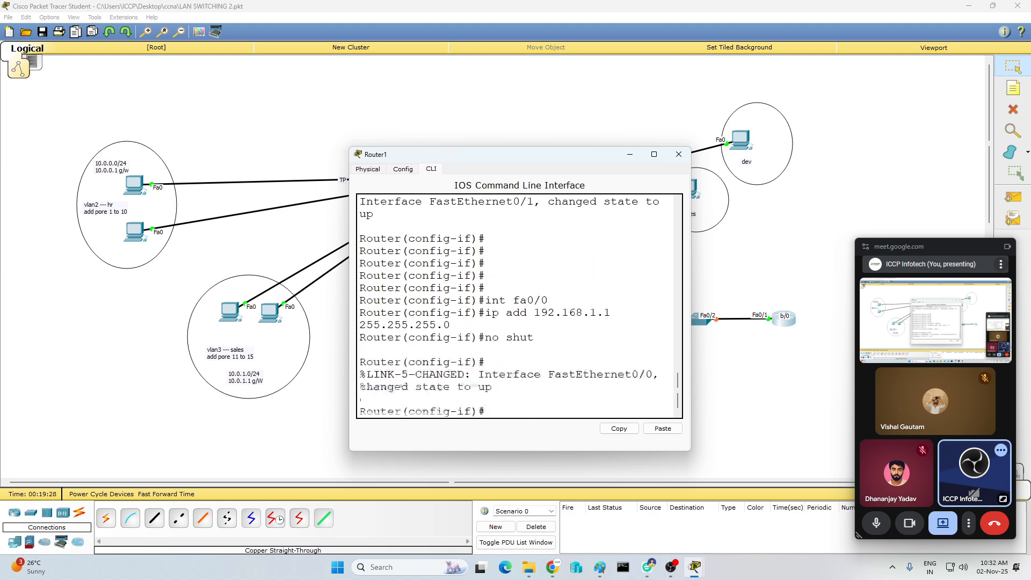
# Leave configuration mode with end, save the b/0 router's configuration with wr, and minimize its window.
pyautogui.press('Return')
pyautogui.press('Return')
pyautogui.press('Return')
pyautogui.write('end')
pyautogui.press('Return')
pyautogui.write('wr')
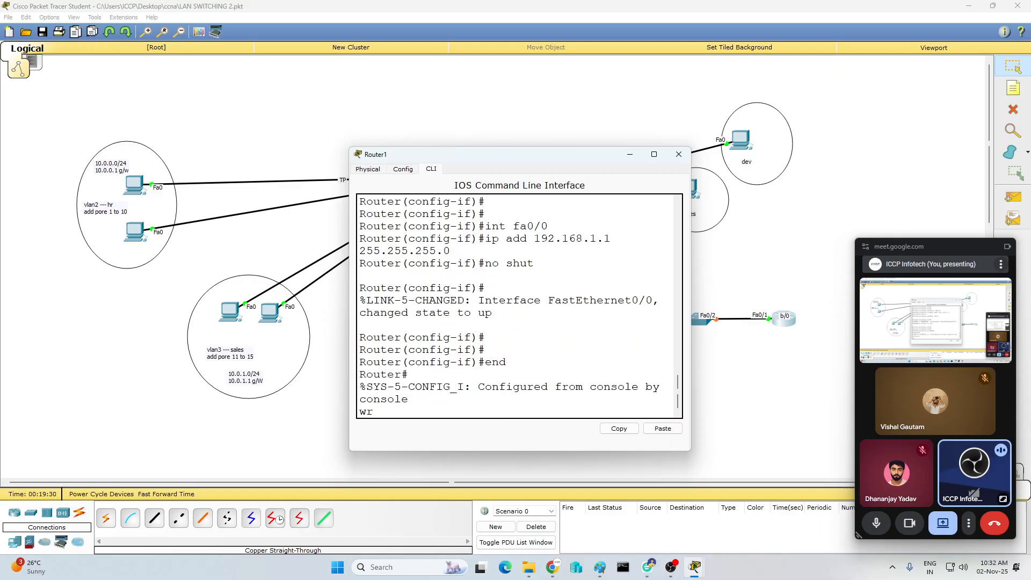
pyautogui.press('Return')
pyautogui.press('Return')
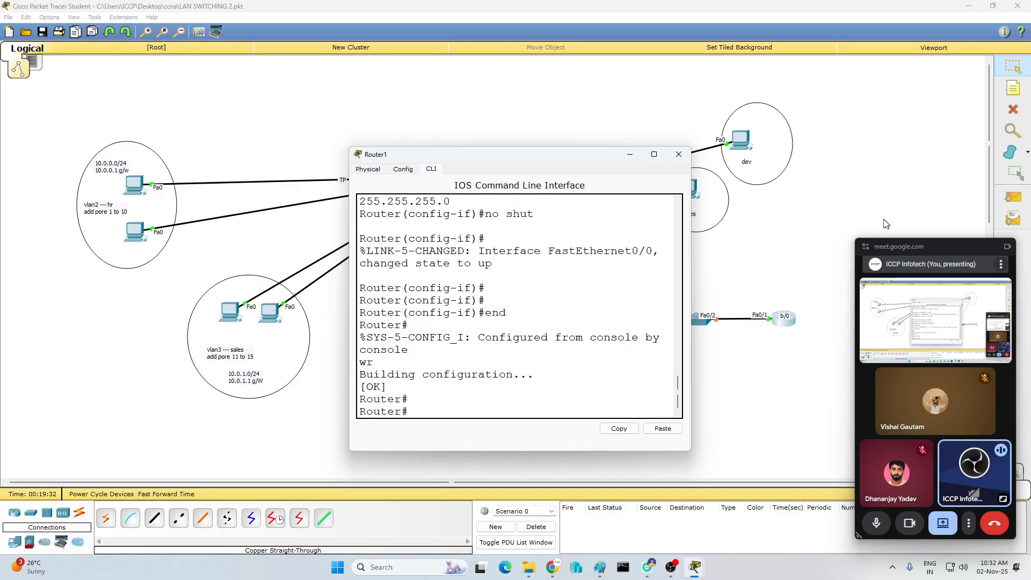
pyautogui.moveTo(955, 246); pyautogui.dragTo(1030, 572)
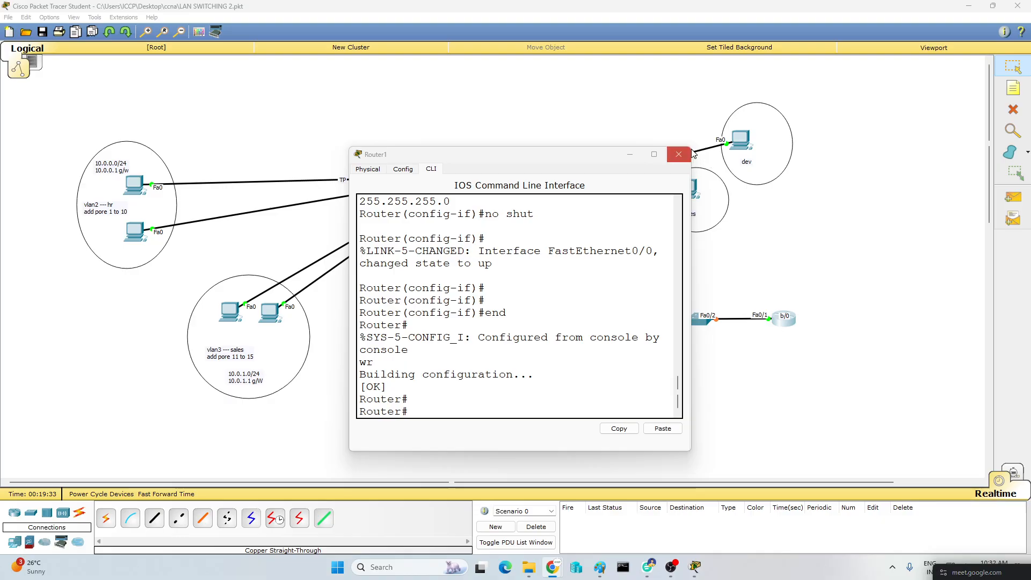
pyautogui.click(630, 154)
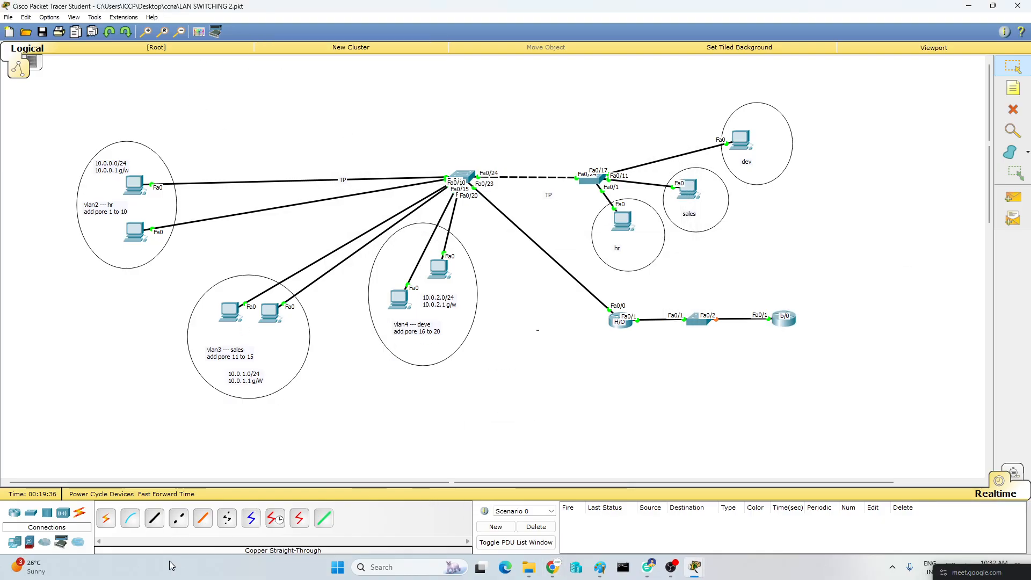
# Add a switch just below the b/0 router and place three PC-PT computers beneath and beside it.
pyautogui.moveTo(29, 514); pyautogui.dragTo(798, 352)
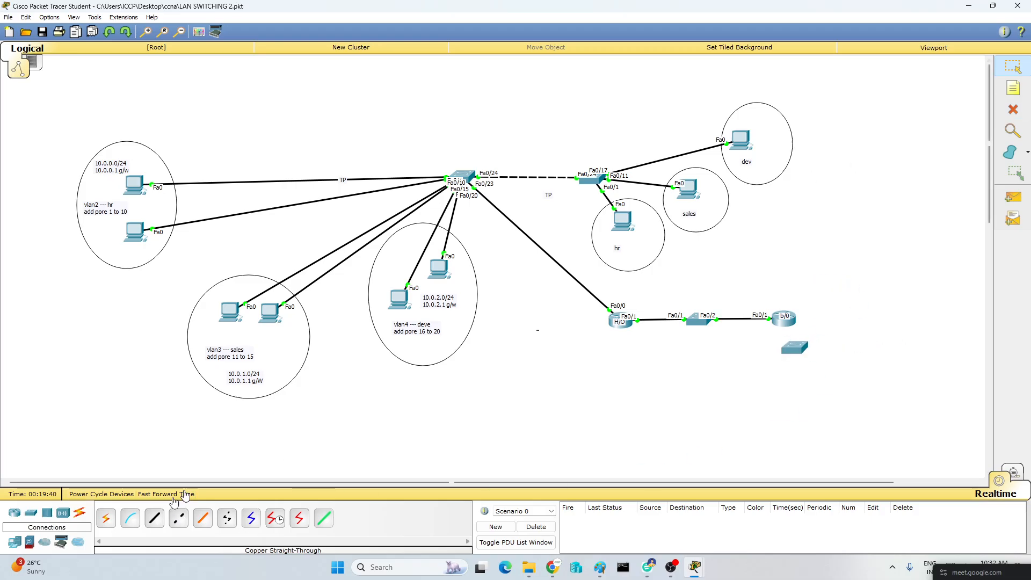
pyautogui.click(15, 543)
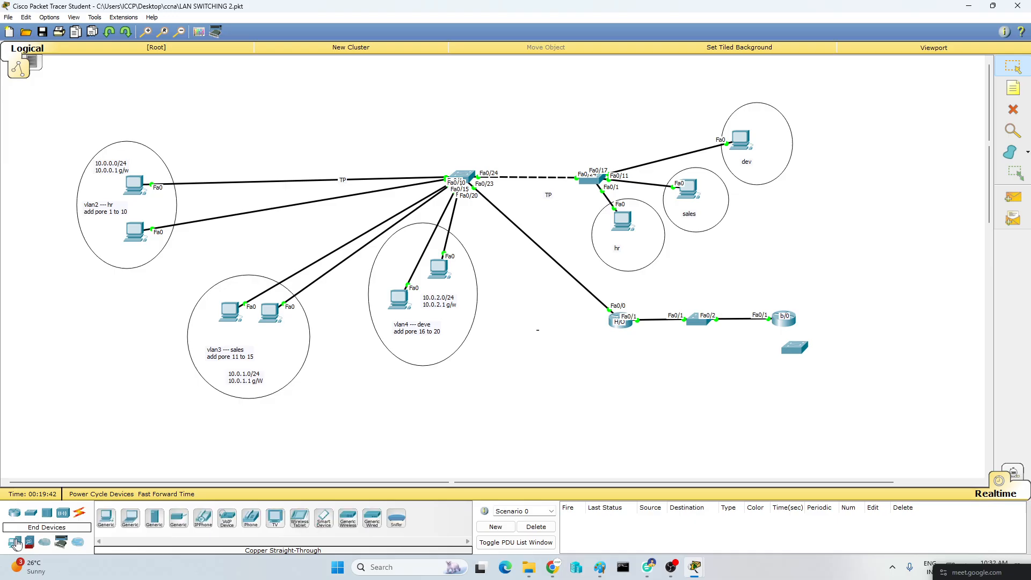
pyautogui.click(106, 517)
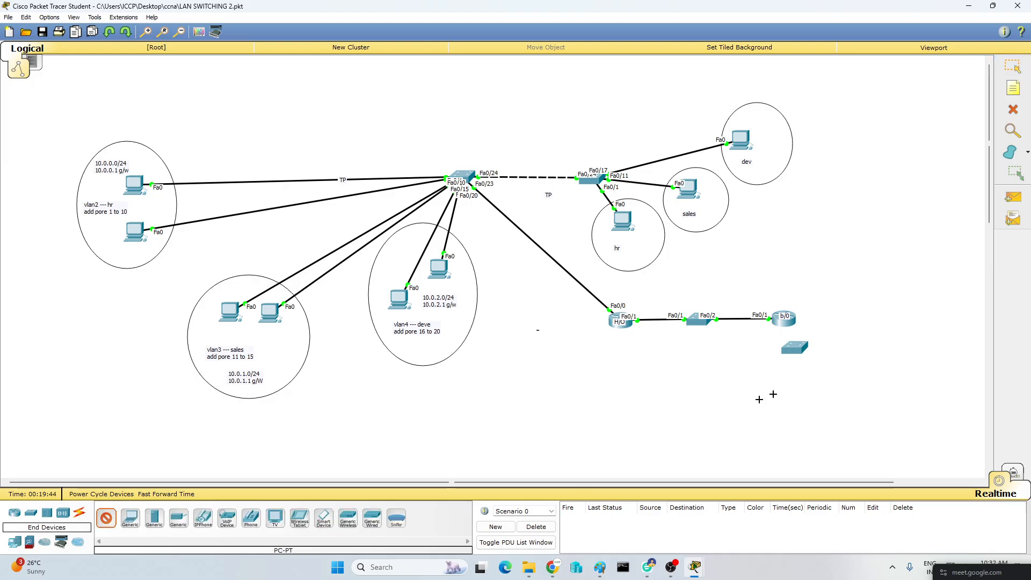
pyautogui.click(778, 393)
pyautogui.click(832, 385)
pyautogui.click(894, 367)
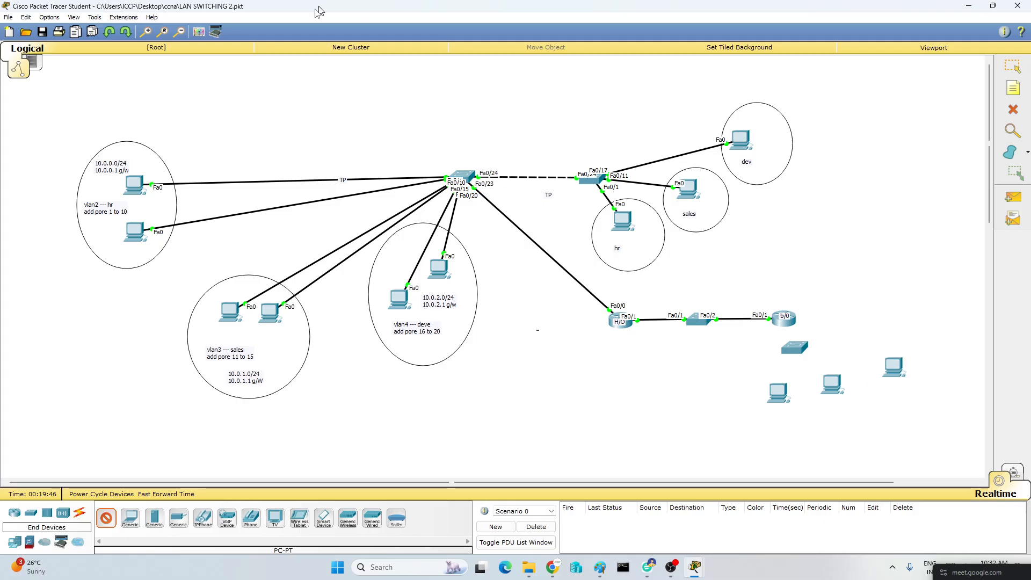
pyautogui.click(1013, 67)
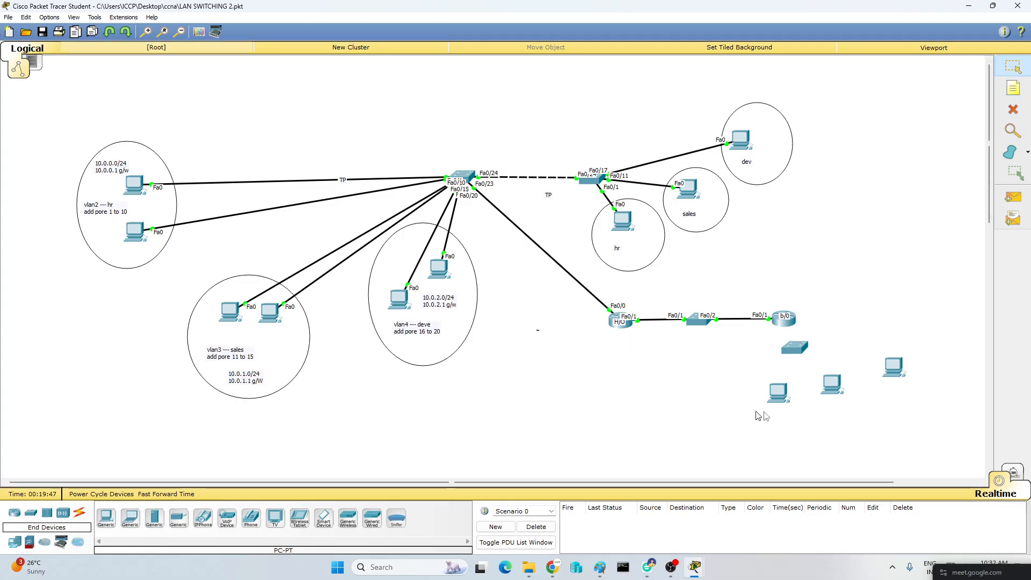
# Connect the b/0 router's FastEthernet0/0 to the new switch's FastEthernet0/1 with a copper straight-through cable.
pyautogui.click(79, 513)
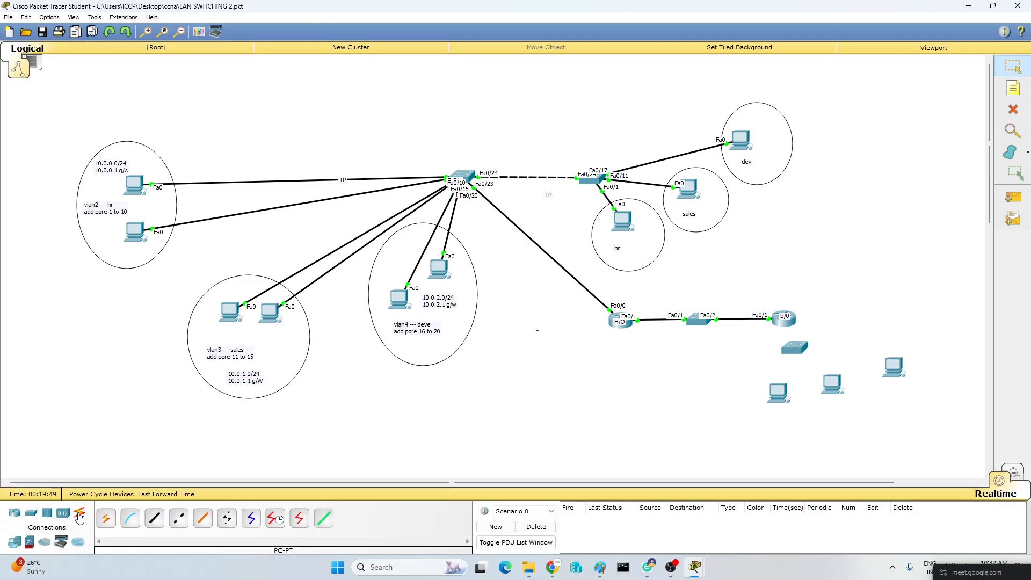
pyautogui.click(155, 520)
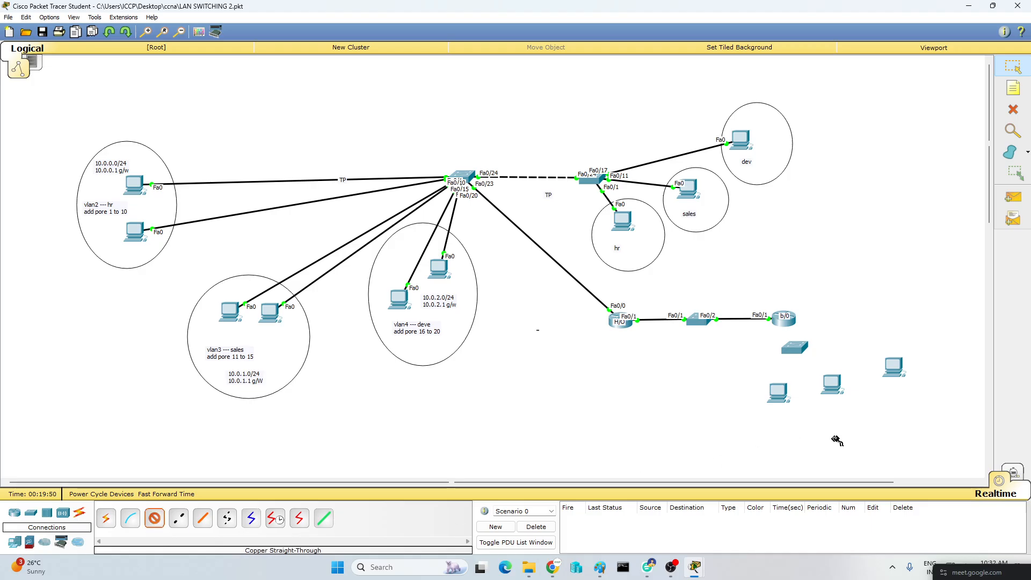
pyautogui.click(787, 322)
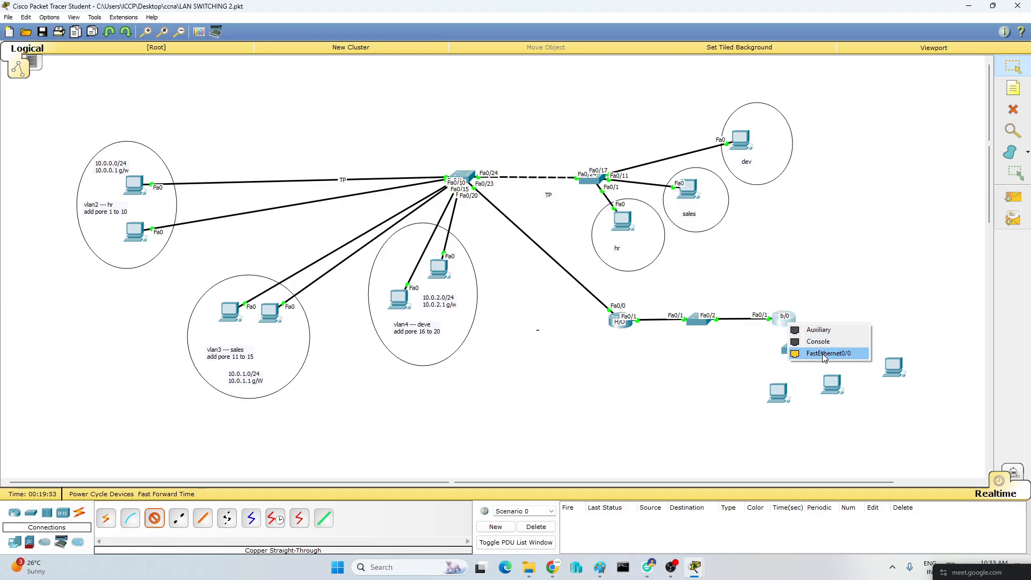
pyautogui.click(825, 353)
pyautogui.click(792, 347)
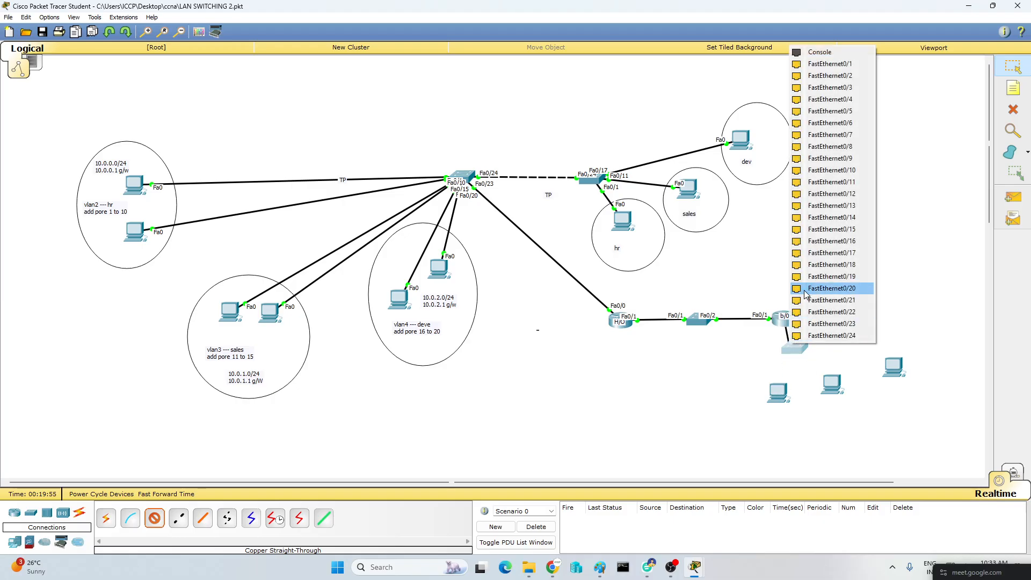
pyautogui.click(837, 63)
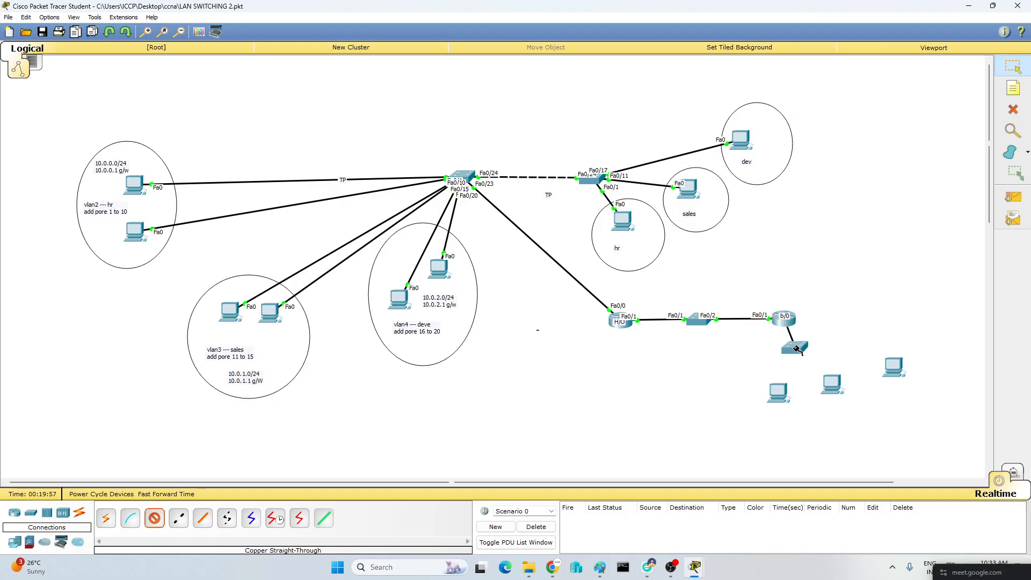
# Delete the cable between the b/0 router and the new switch below it.
pyautogui.click(792, 338)
pyautogui.click(893, 317)
pyautogui.click(1014, 110)
pyautogui.click(790, 334)
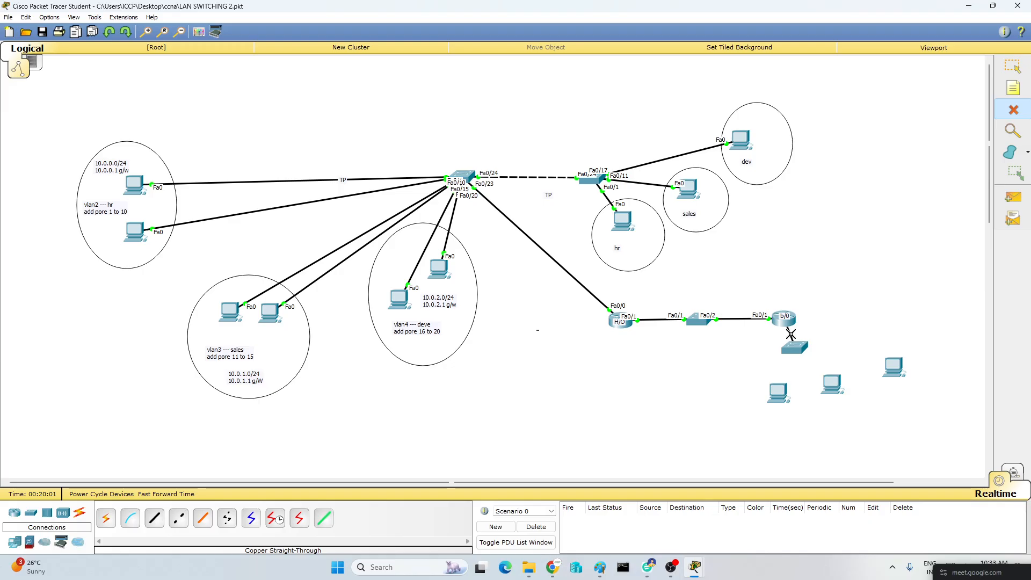
# Connect the b/0 router's FastEthernet0/0 to the new switch's FastEthernet0/2 with a copper straight-through cable.
pyautogui.click(154, 519)
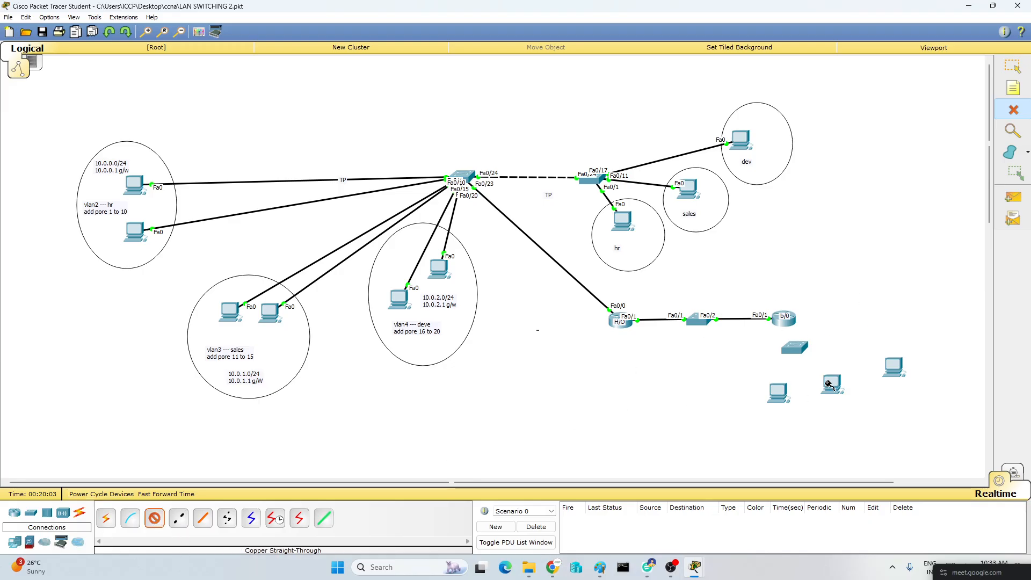
pyautogui.click(787, 320)
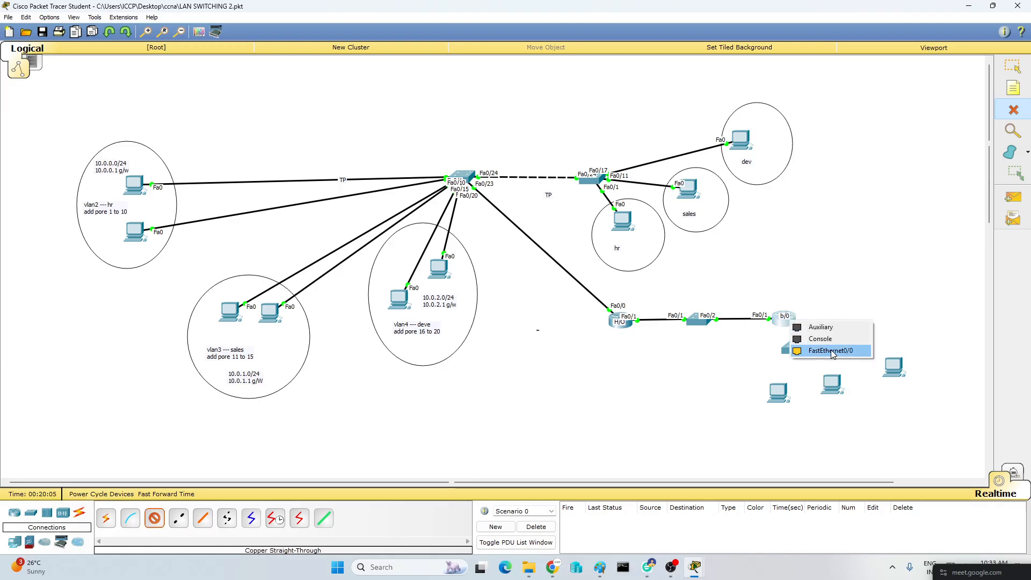
pyautogui.click(830, 350)
pyautogui.click(795, 350)
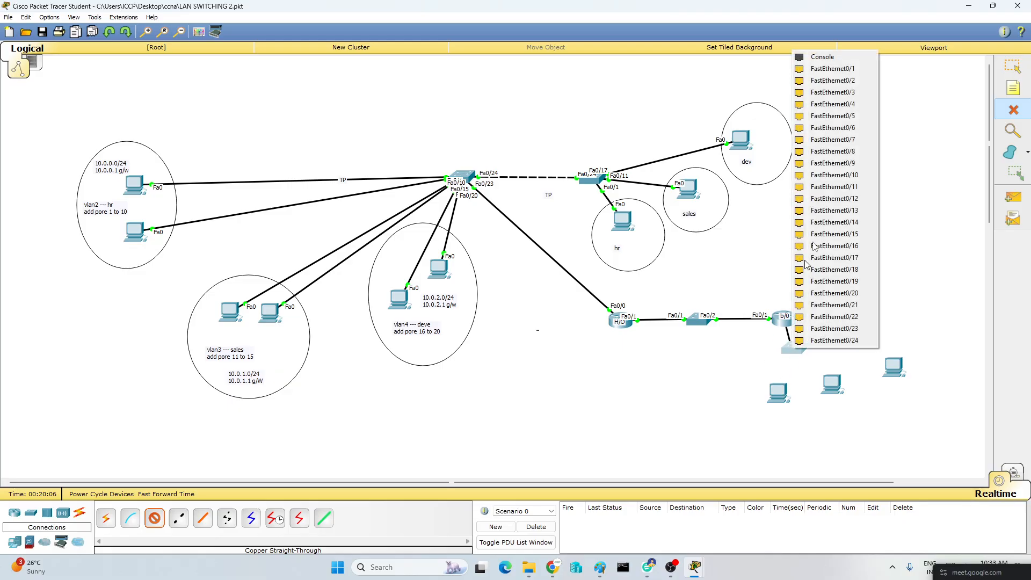
pyautogui.click(842, 80)
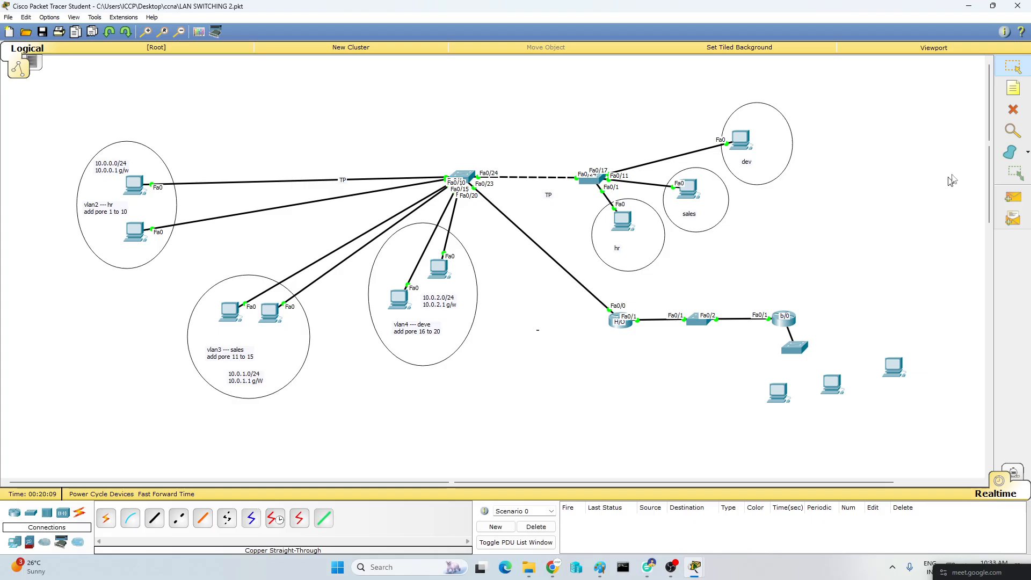
# Connect the new switch's FastEthernet0/1 to the leftmost new PC's FastEthernet0 with a copper straight-through cable.
pyautogui.click(155, 519)
pyautogui.click(798, 350)
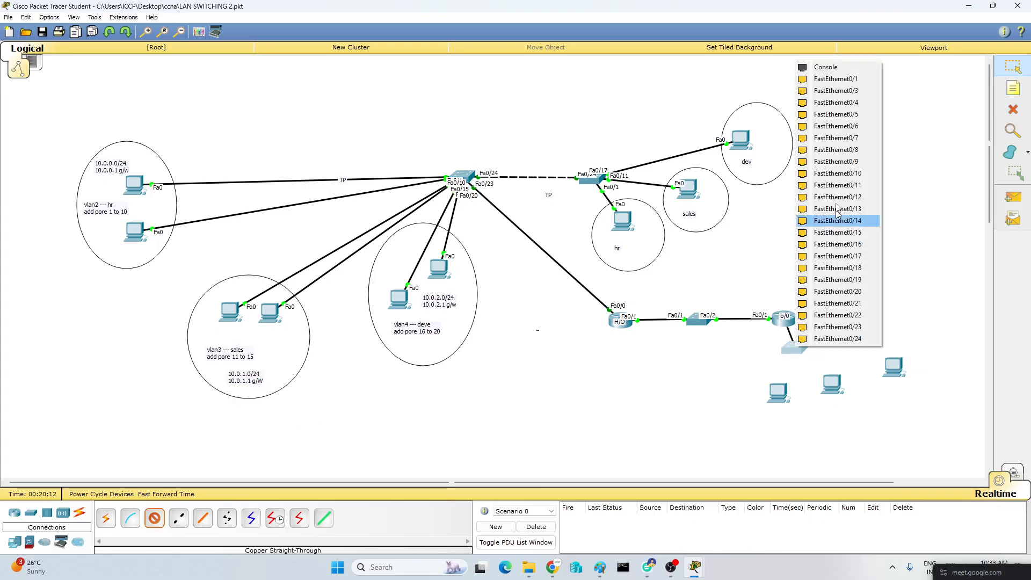
pyautogui.click(834, 81)
pyautogui.click(779, 395)
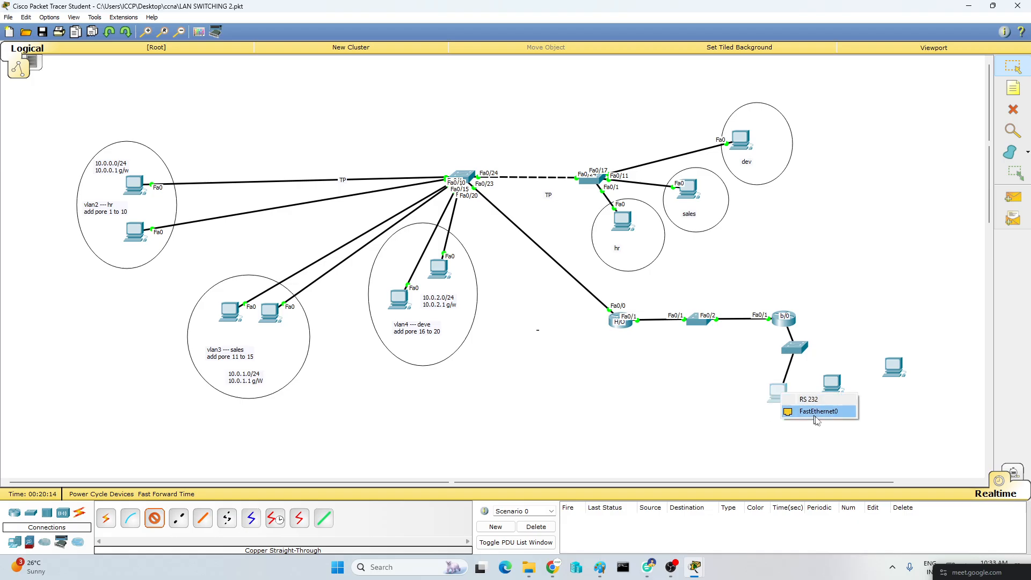
pyautogui.click(819, 413)
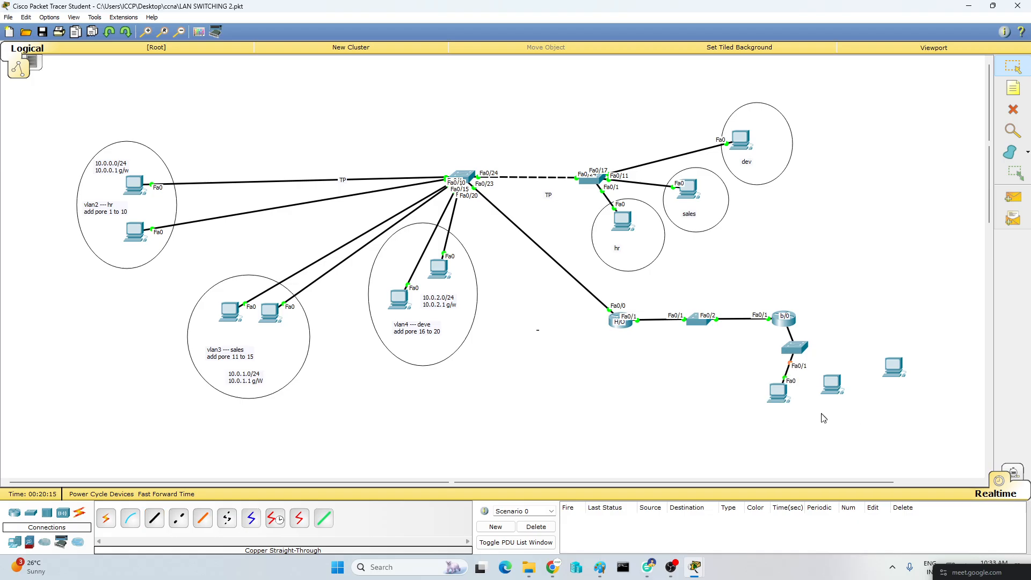
# Connect the new switch's FastEthernet0/3 to the middle new PC's FastEthernet0 with a copper straight-through cable.
pyautogui.click(160, 524)
pyautogui.click(795, 349)
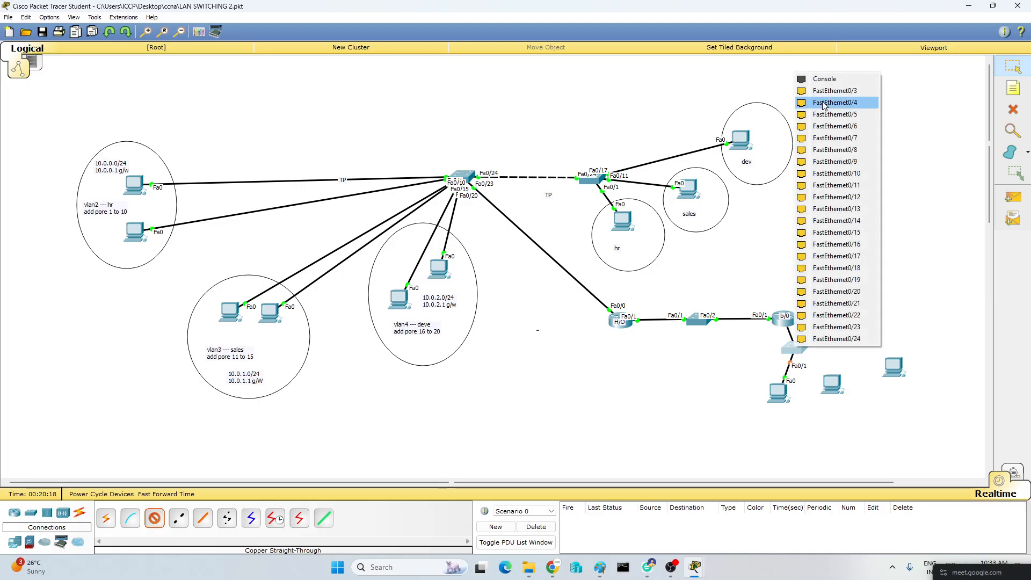
pyautogui.click(831, 96)
pyautogui.click(833, 385)
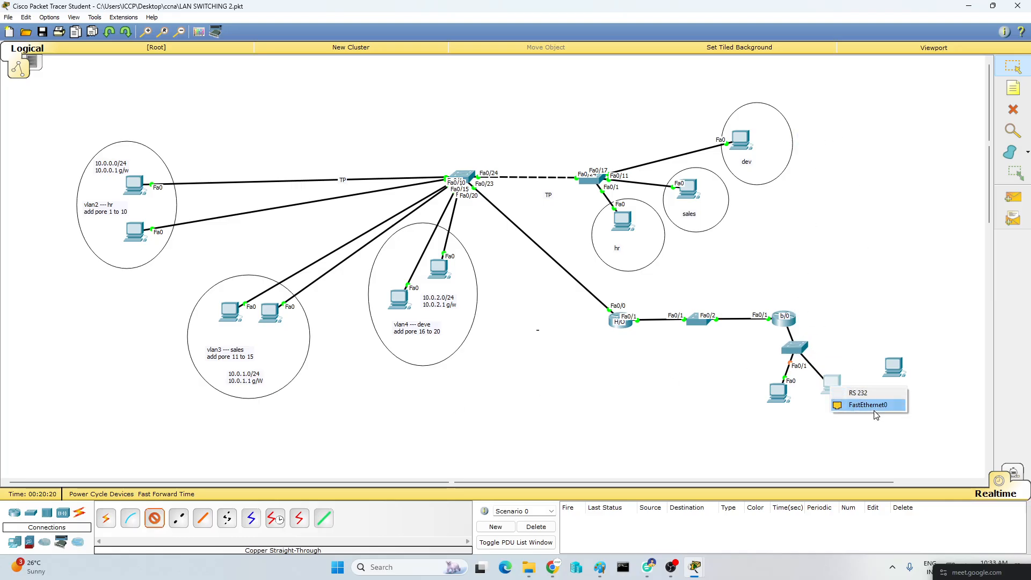
pyautogui.click(864, 407)
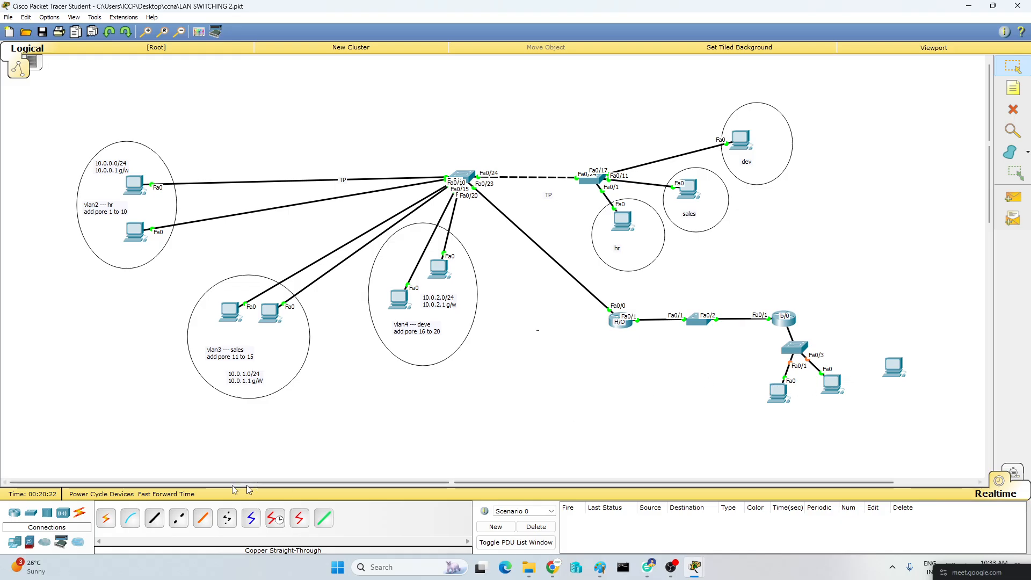
# Connect the new switch's FastEthernet0/4 to the rightmost new PC's FastEthernet0 with copper straight-through, and move the switch to the right of the b/0 router.
pyautogui.click(155, 523)
pyautogui.click(794, 348)
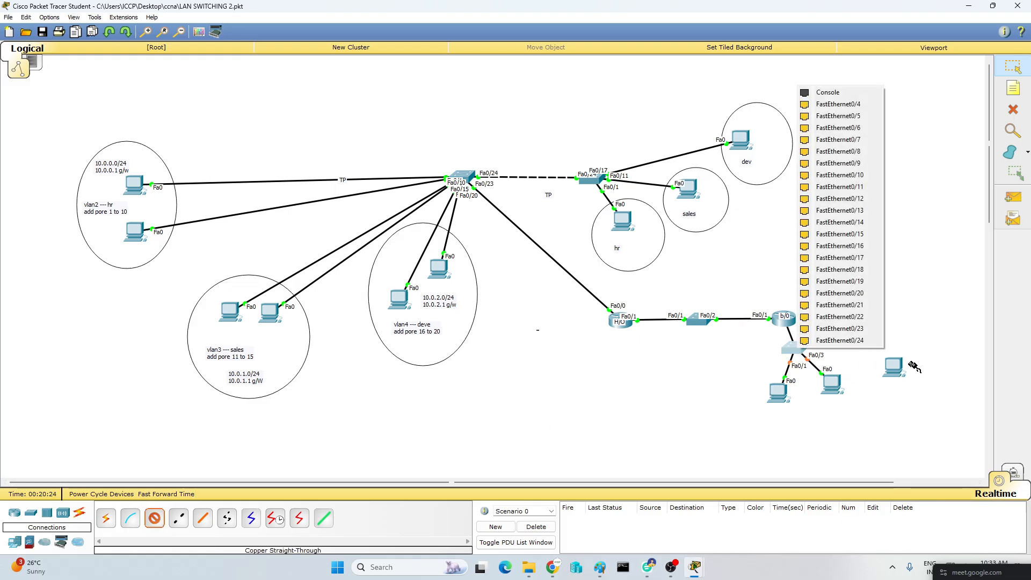
pyautogui.click(839, 104)
pyautogui.click(893, 367)
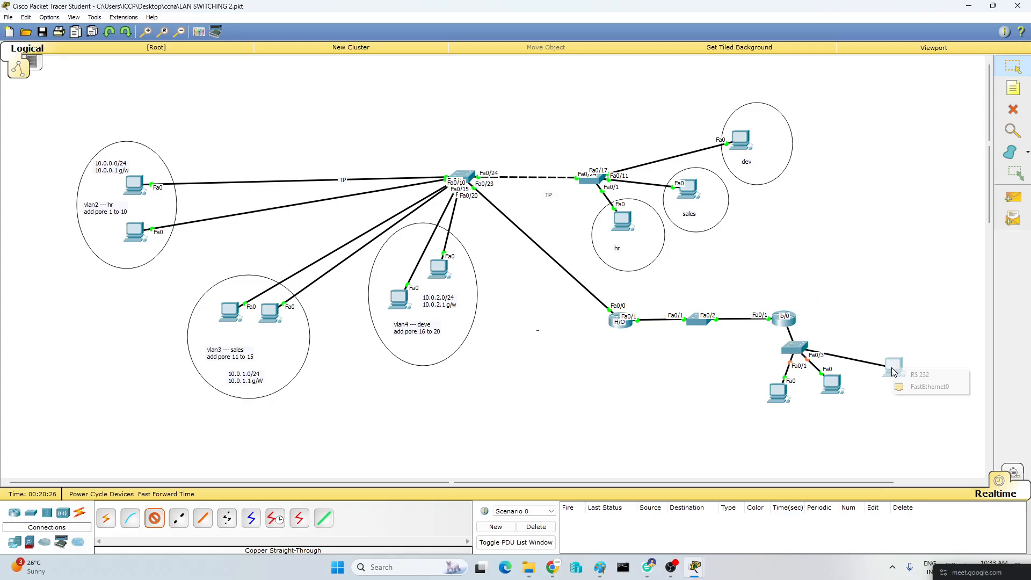
pyautogui.click(929, 396)
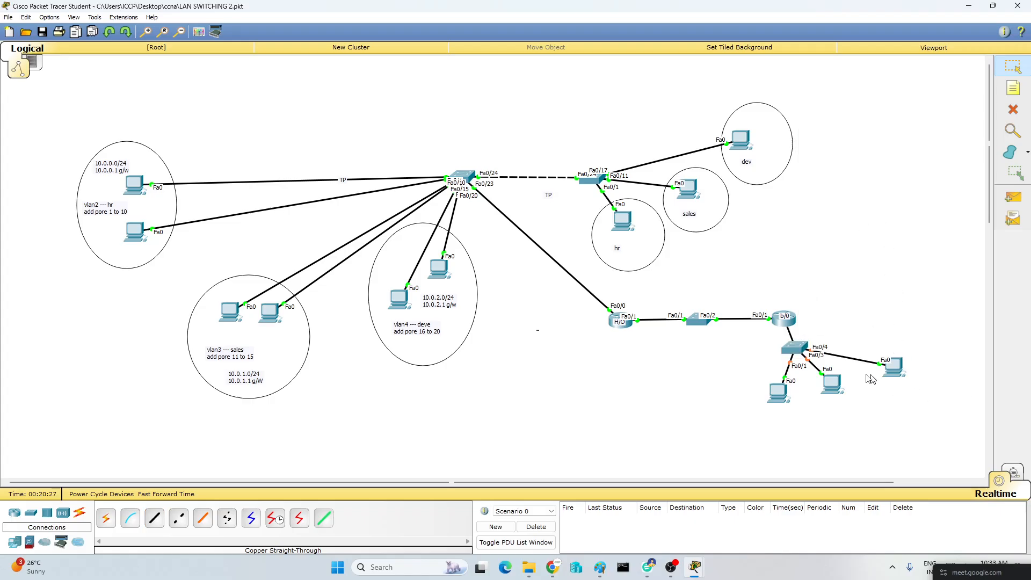
pyautogui.click(1013, 66)
pyautogui.moveTo(796, 351); pyautogui.dragTo(850, 307)
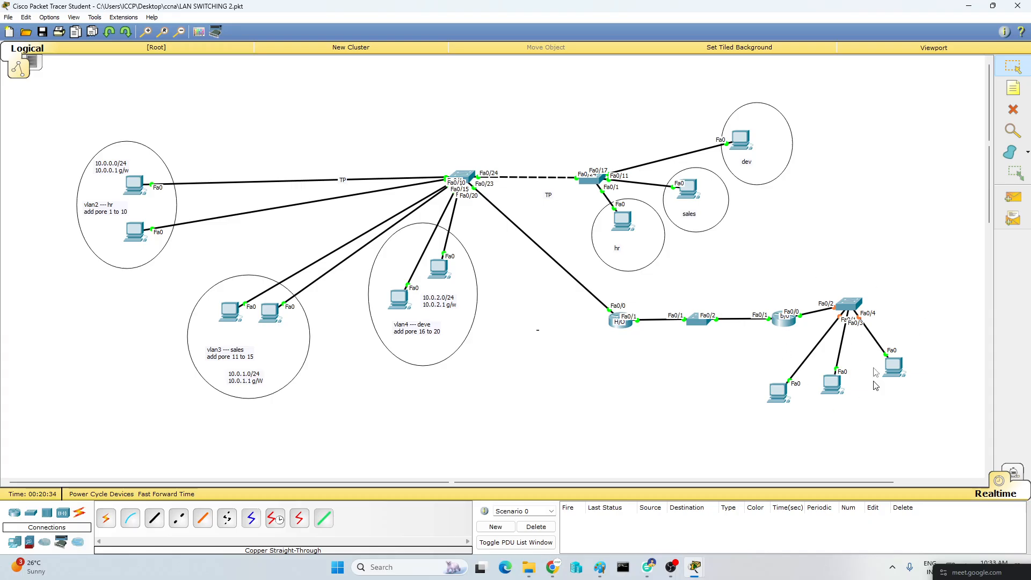
# Draw an unfilled, black-outlined rectangle around the b/0 router, its switch and the three new PCs.
pyautogui.click(199, 32)
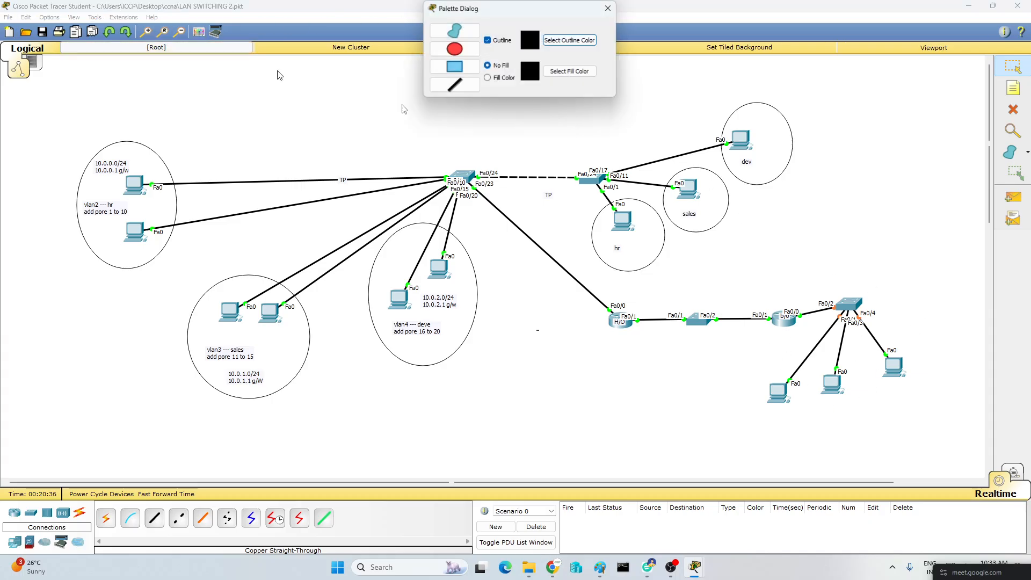
pyautogui.click(454, 66)
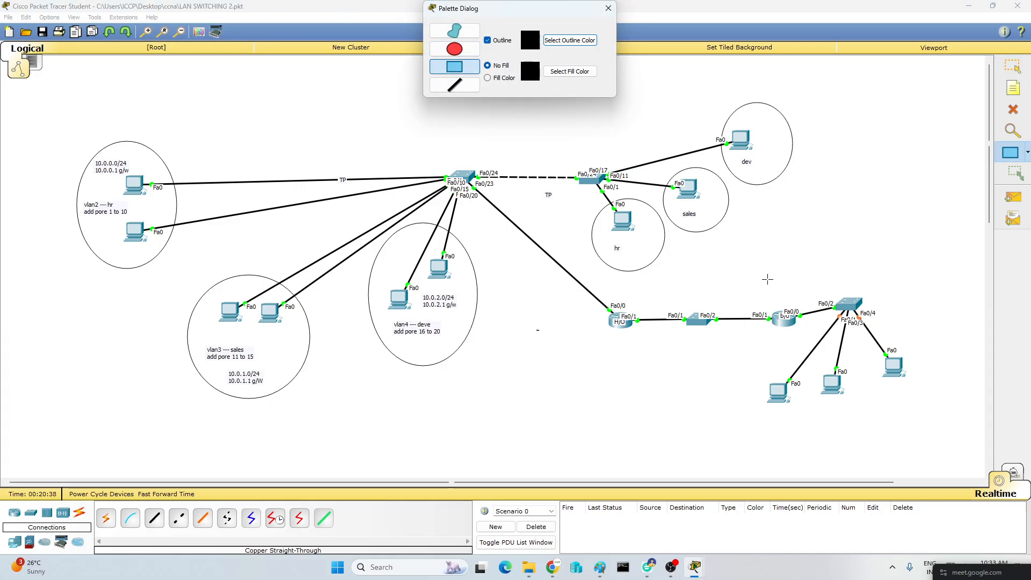
pyautogui.moveTo(756, 262)
pyautogui.mouseDown()
pyautogui.moveTo(757, 285)
pyautogui.moveTo(908, 473)
pyautogui.moveTo(942, 454)
pyautogui.mouseUp()
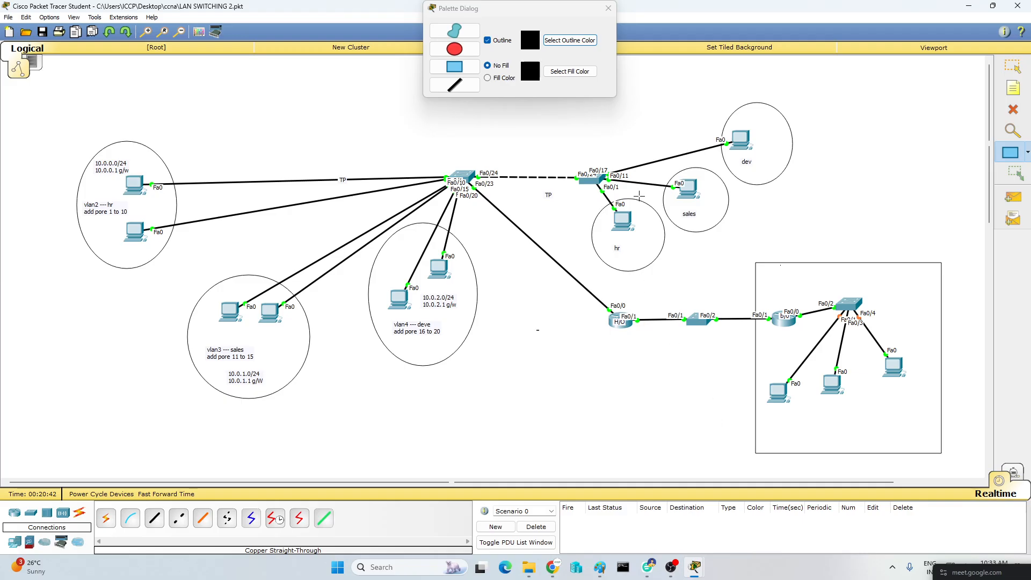
# Draw one unfilled rectangle around the H/O router and a larger one enclosing it with the three VLAN groups and their two switches.
pyautogui.moveTo(655, 291)
pyautogui.mouseDown()
pyautogui.moveTo(646, 394)
pyautogui.moveTo(571, 396)
pyautogui.mouseUp()
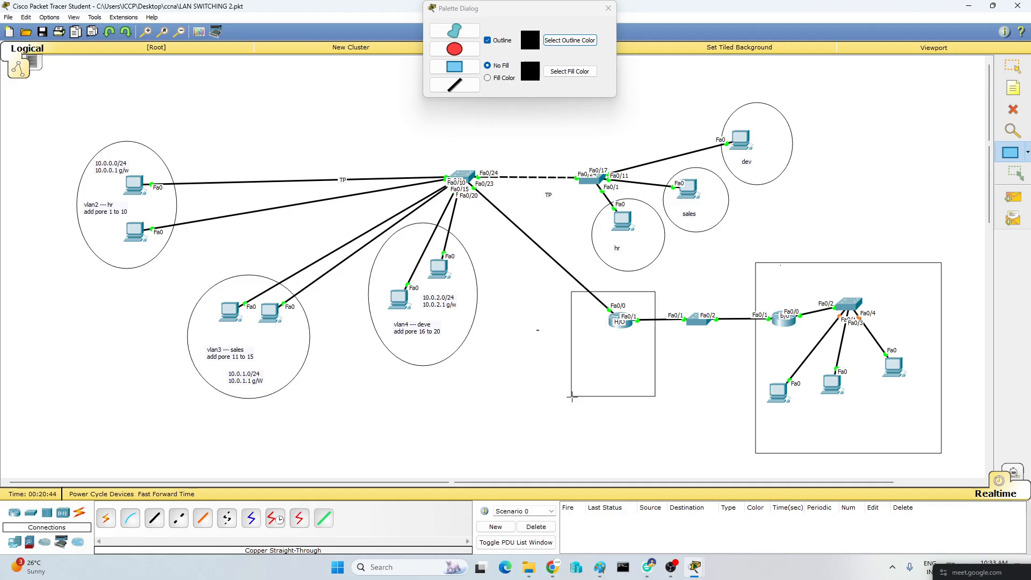
pyautogui.moveTo(37, 100); pyautogui.dragTo(669, 398)
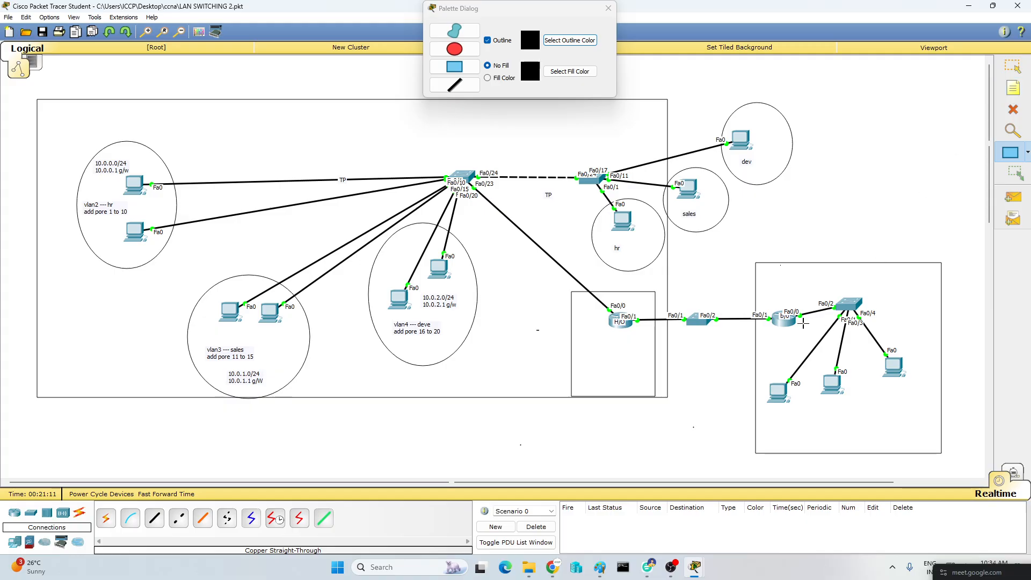
pyautogui.click(1013, 67)
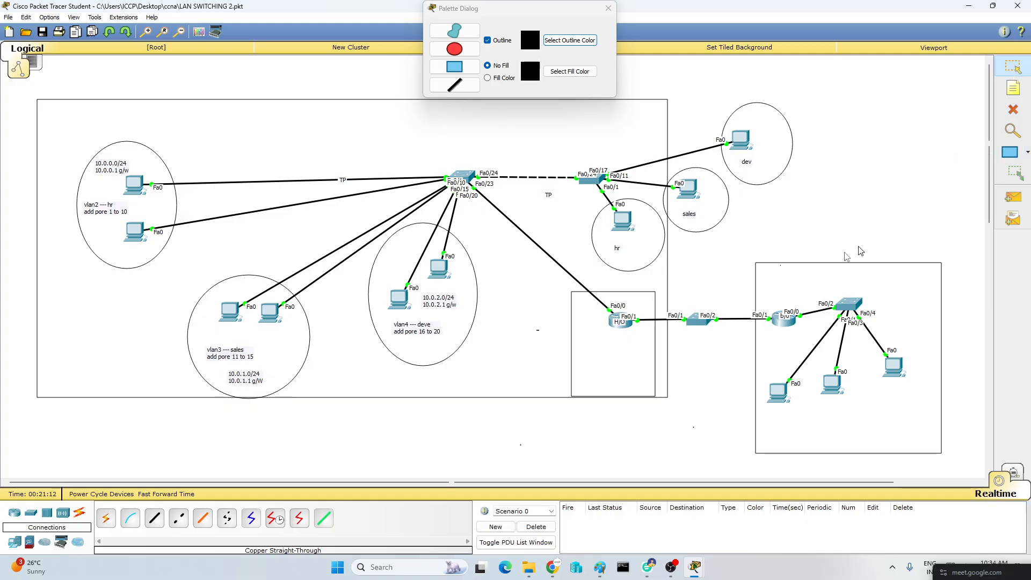
# Open the b/0 router's command line and enter global configuration mode with conf t.
pyautogui.click(785, 320)
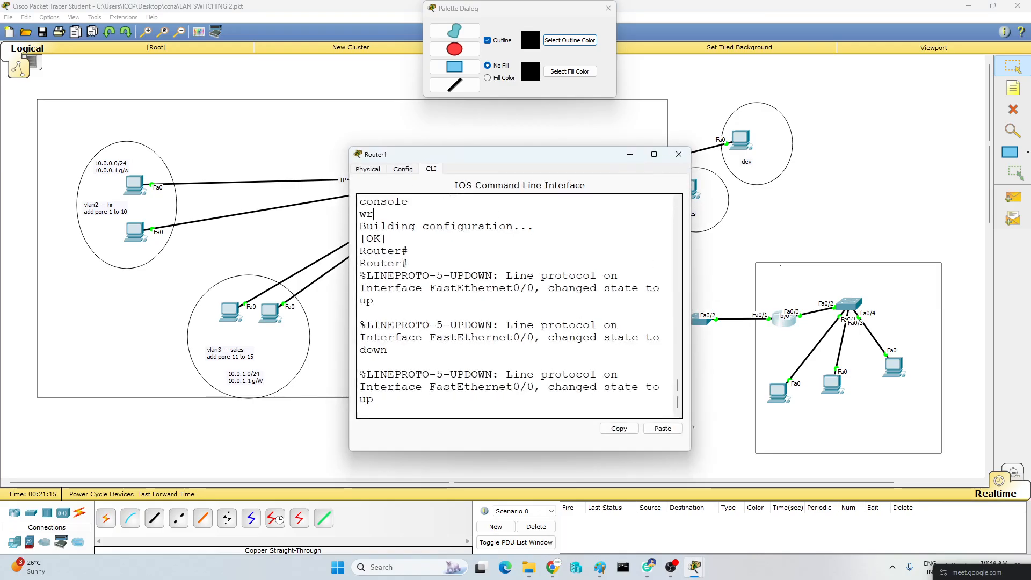
pyautogui.press('Return')
pyautogui.press('Return')
pyautogui.press('Return')
pyautogui.press('Return')
pyautogui.write('en')
pyautogui.press('Return')
pyautogui.press('Return')
pyautogui.press('Return')
pyautogui.press('Return')
pyautogui.press('Return')
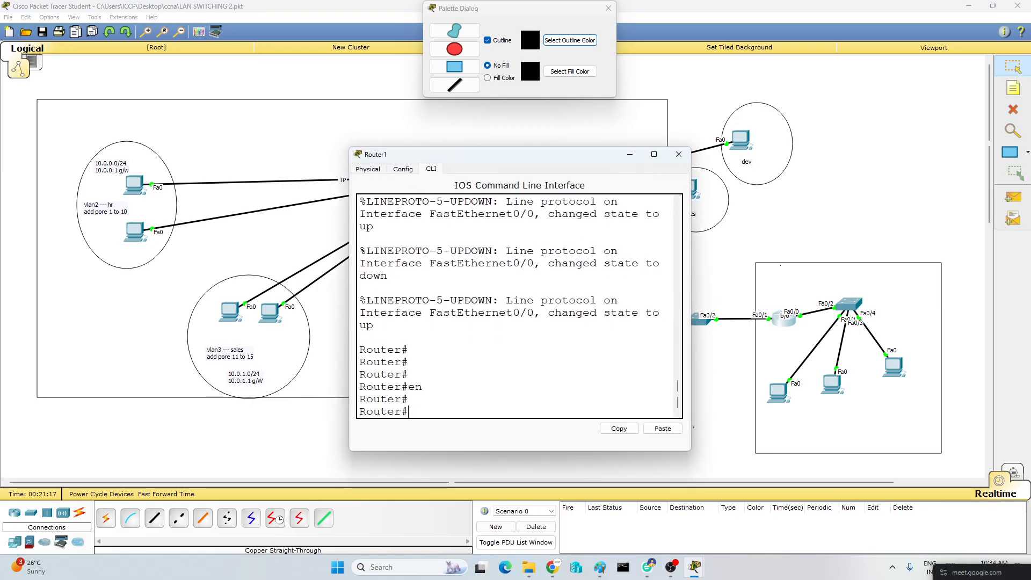
pyautogui.write('conf t')
pyautogui.press('Return')
pyautogui.press('Return')
pyautogui.press('Return')
pyautogui.press('Return')
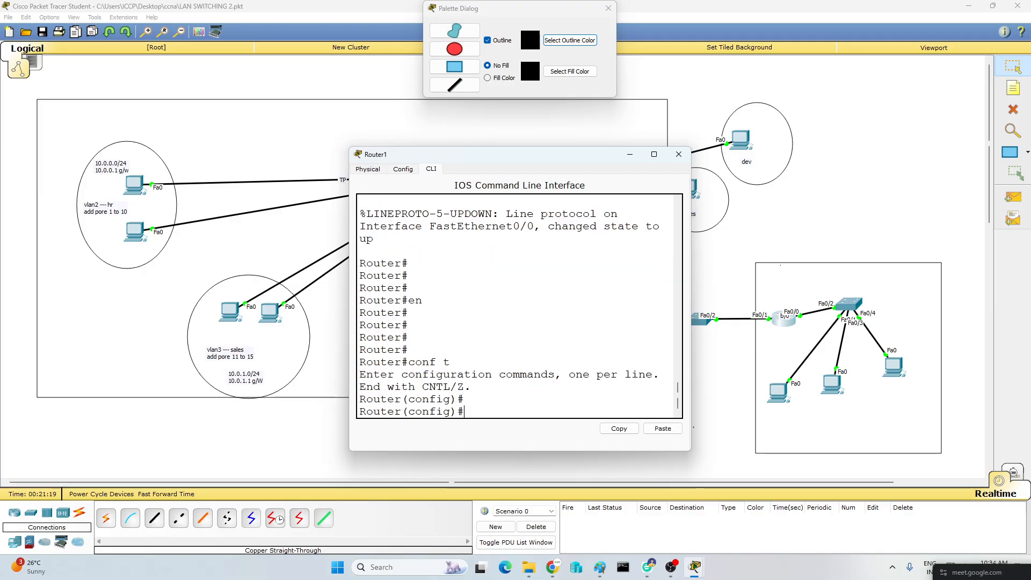
# Enable RIP routing on the b/0 router and set it to version 2.
pyautogui.write('router r')
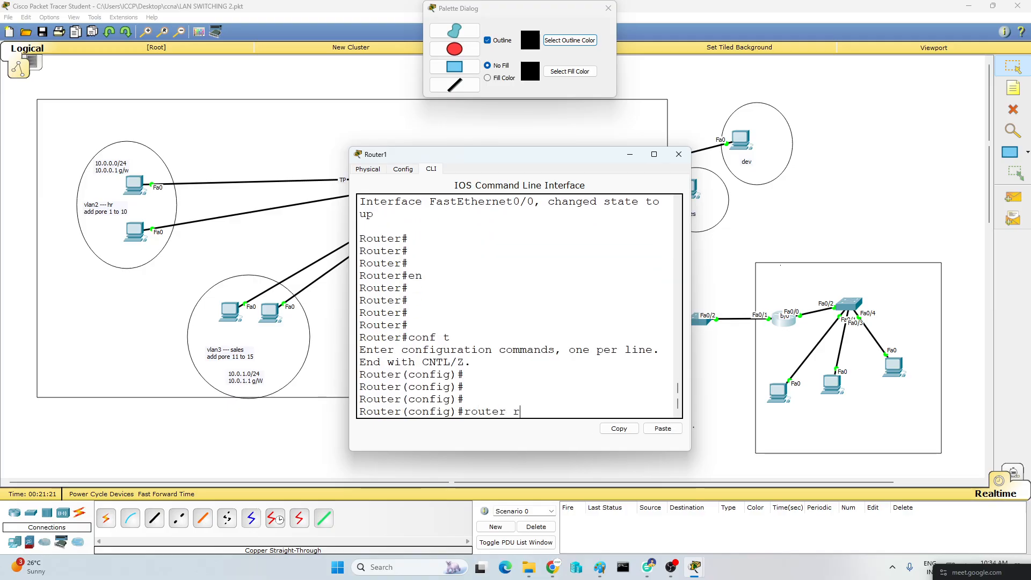
pyautogui.write('ip')
pyautogui.press('Return')
pyautogui.write('ve')
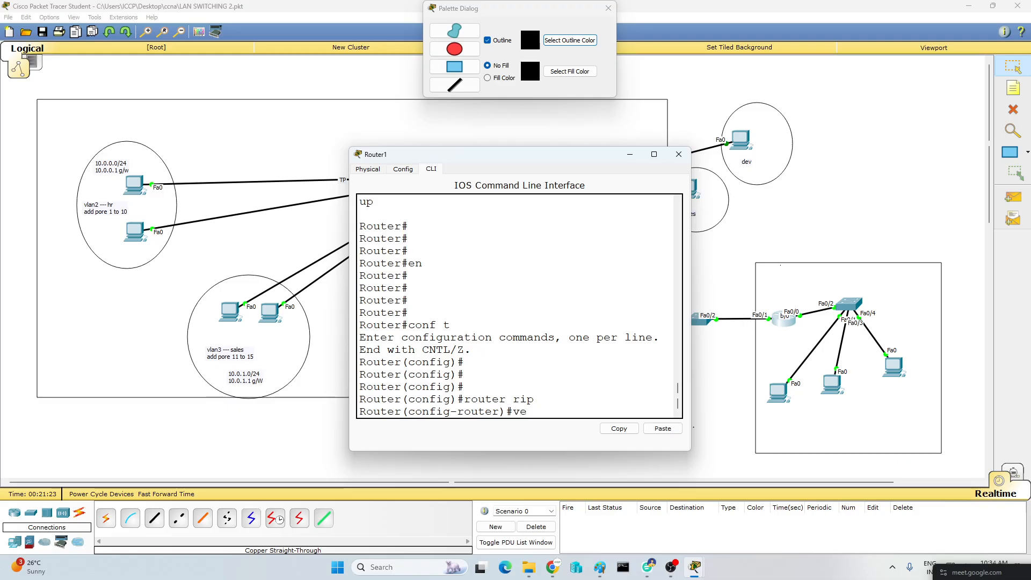
pyautogui.write('r')
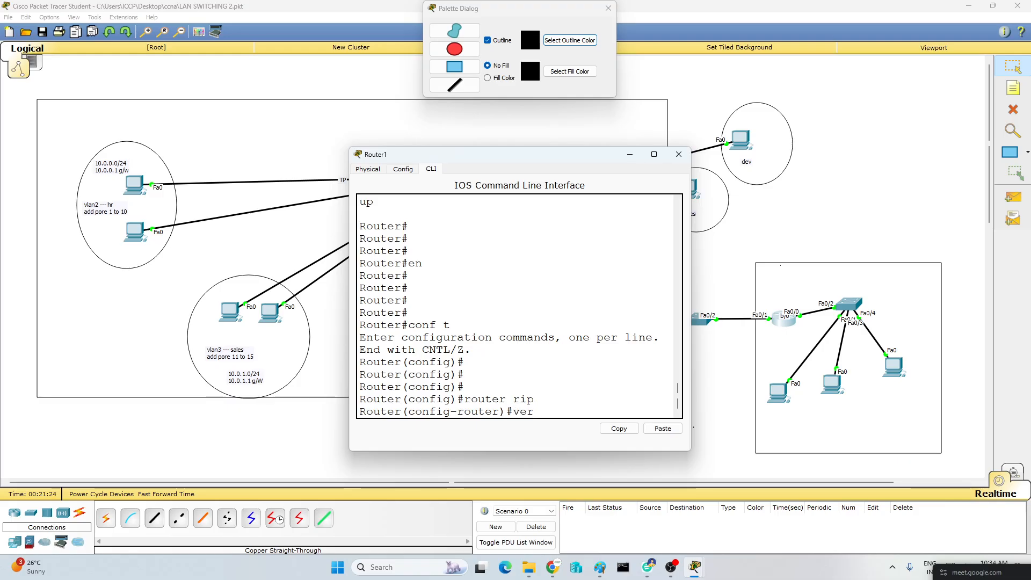
pyautogui.press('Tab')
pyautogui.write('2')
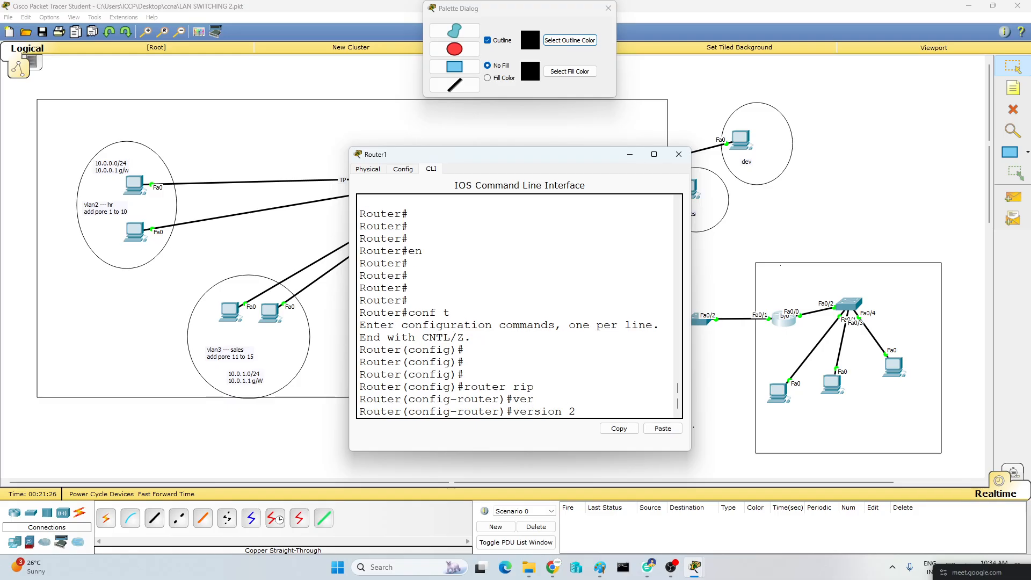
pyautogui.press('Return')
# Advertise networks 1.0.0.0 and 192.168.1.0 in the b/0 router's RIP configuration.
pyautogui.write('NET')
pyautogui.press('Tab')
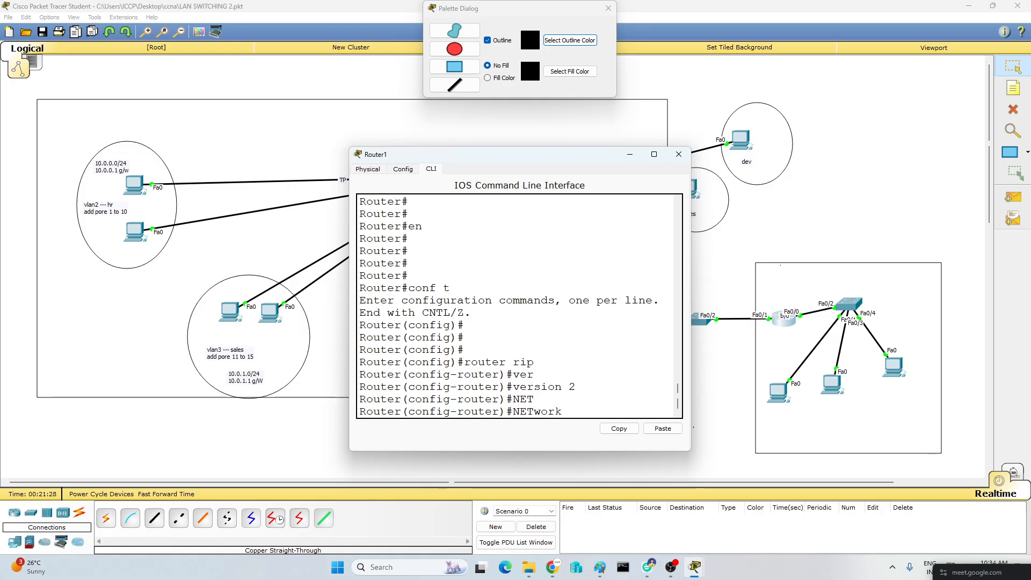
pyautogui.write('1.0.0.0')
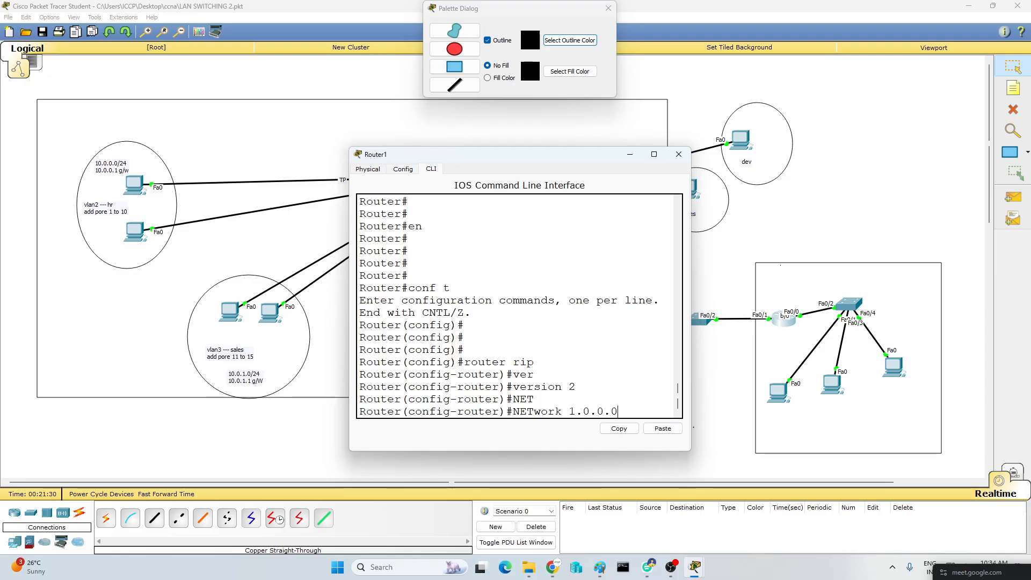
pyautogui.press('Return')
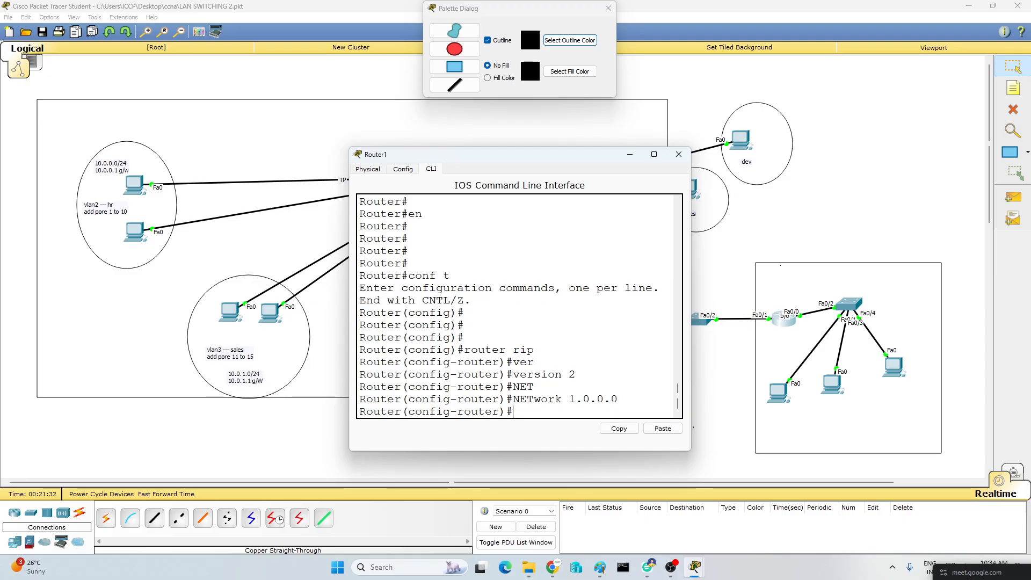
pyautogui.write('NET')
pyautogui.press('Tab')
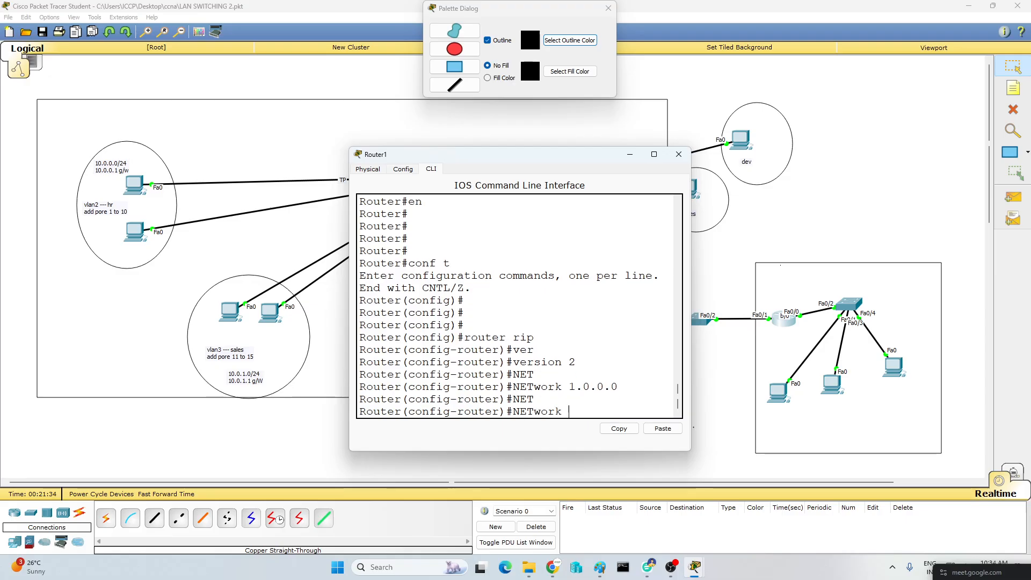
pyautogui.write('192.168.1.0')
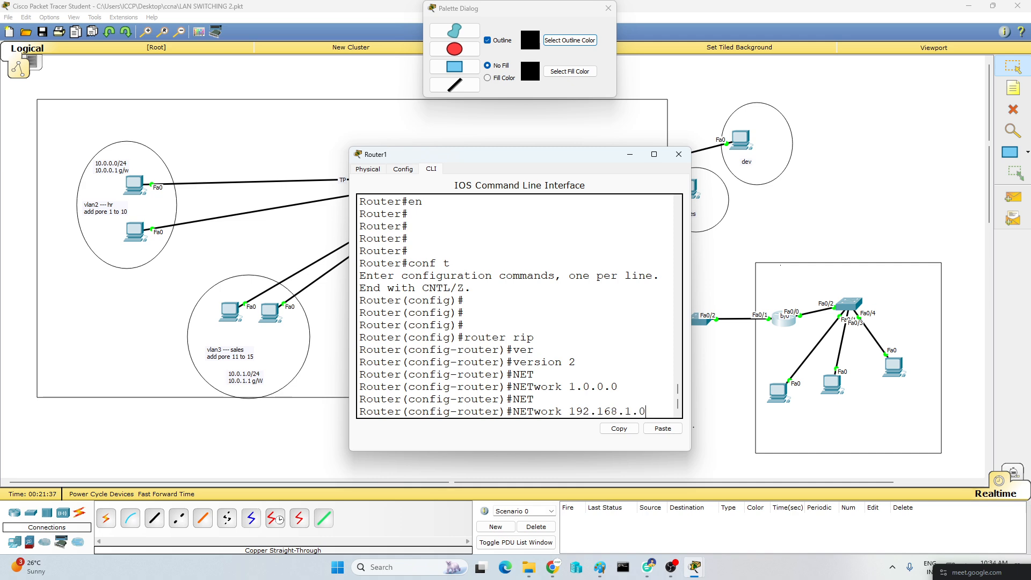
pyautogui.press('Return')
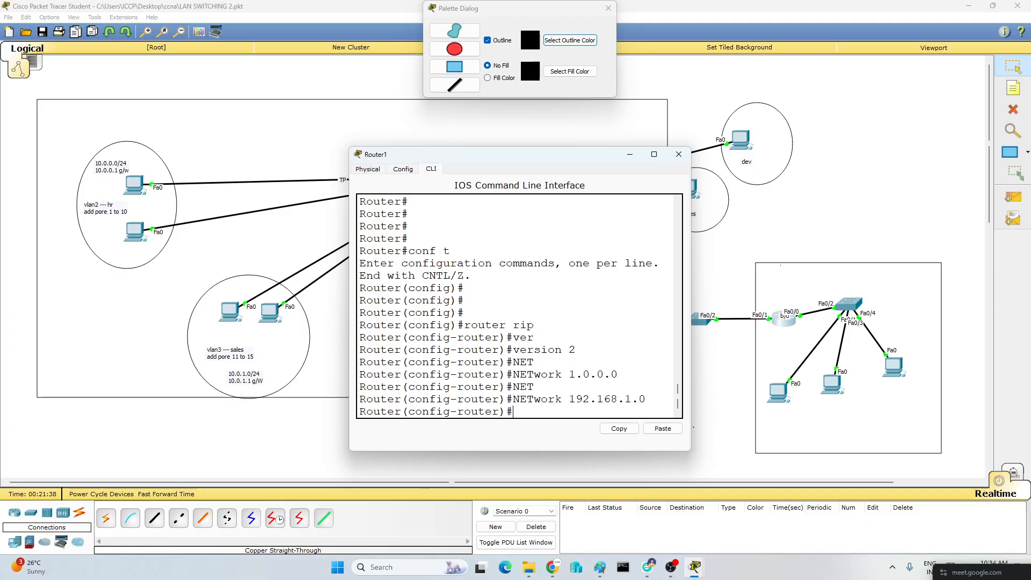
# Disable RIP automatic summarization on the b/0 router with no auto-summary.
pyautogui.write('NO AU')
pyautogui.press('Tab')
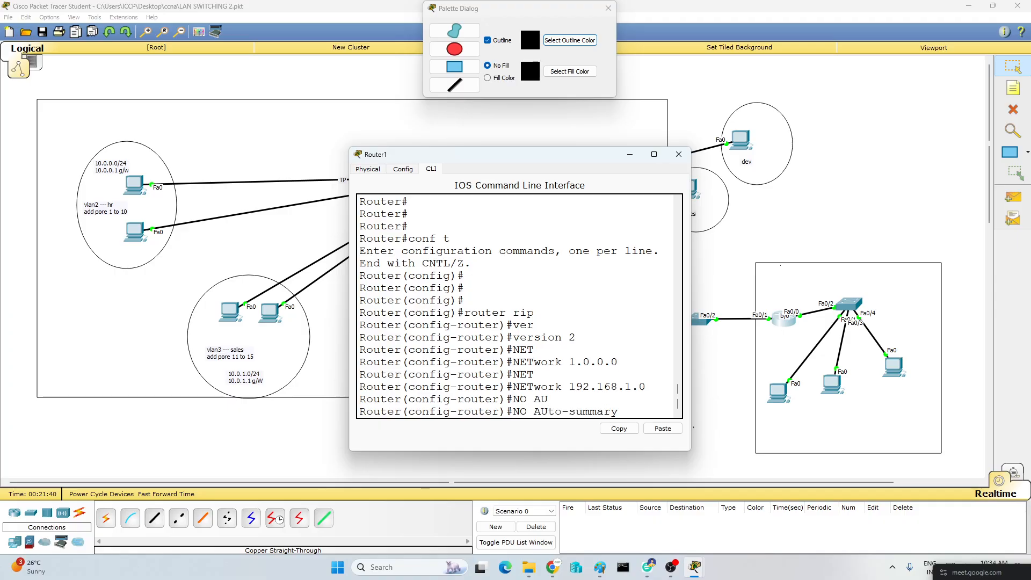
pyautogui.press('Return')
pyautogui.press('Return')
pyautogui.press('Return')
# Leave configuration mode on the b/0 router, save its configuration with WR and close its window.
pyautogui.write('END')
pyautogui.press('Return')
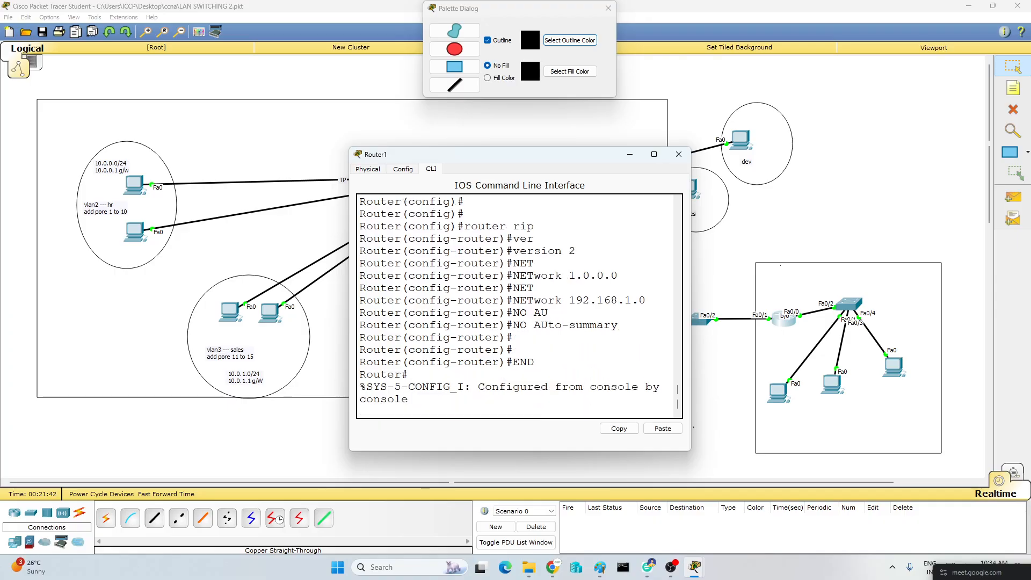
pyautogui.write('WR')
pyautogui.press('Return')
pyautogui.press('Return')
pyautogui.press('Return')
pyautogui.press('Return')
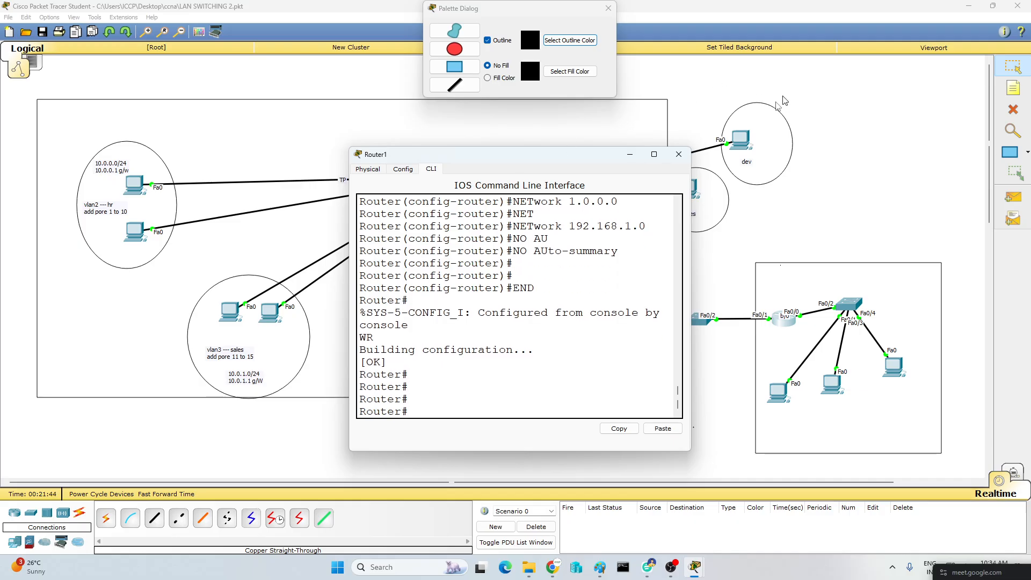
pyautogui.click(679, 155)
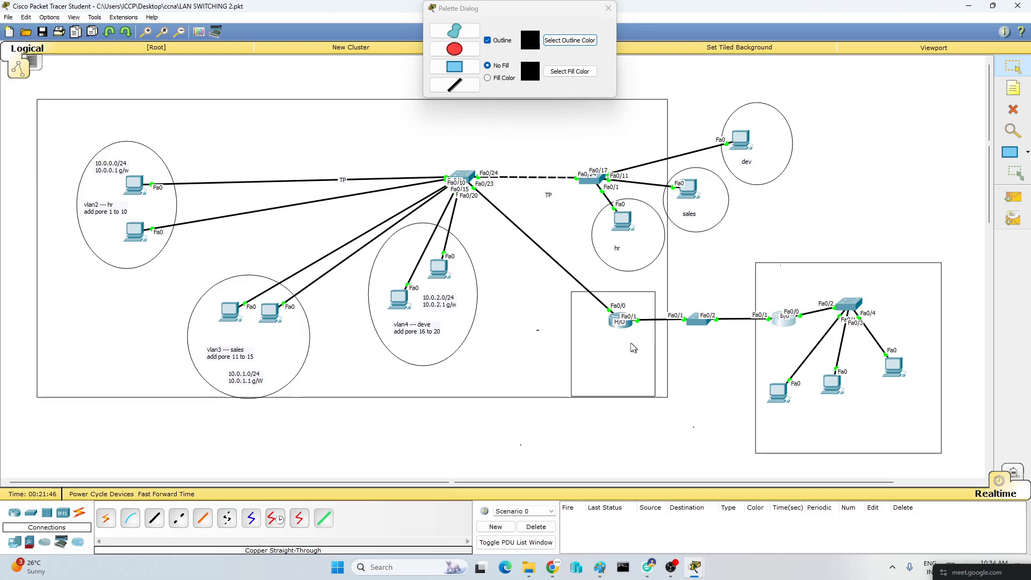
# Open the H/O router's command line and enter global configuration mode with CONF T.
pyautogui.click(620, 321)
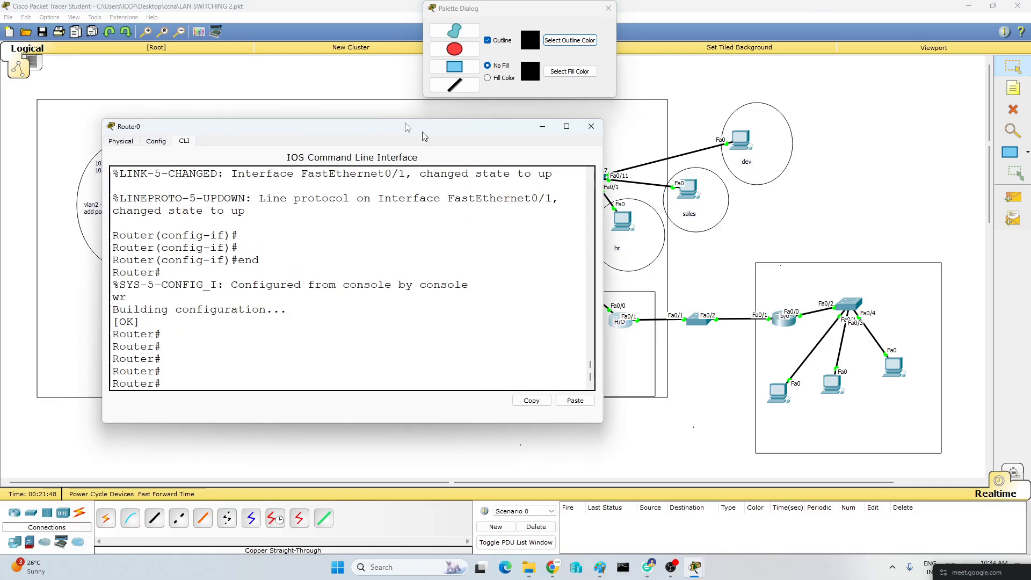
pyautogui.moveTo(361, 140); pyautogui.dragTo(760, 157)
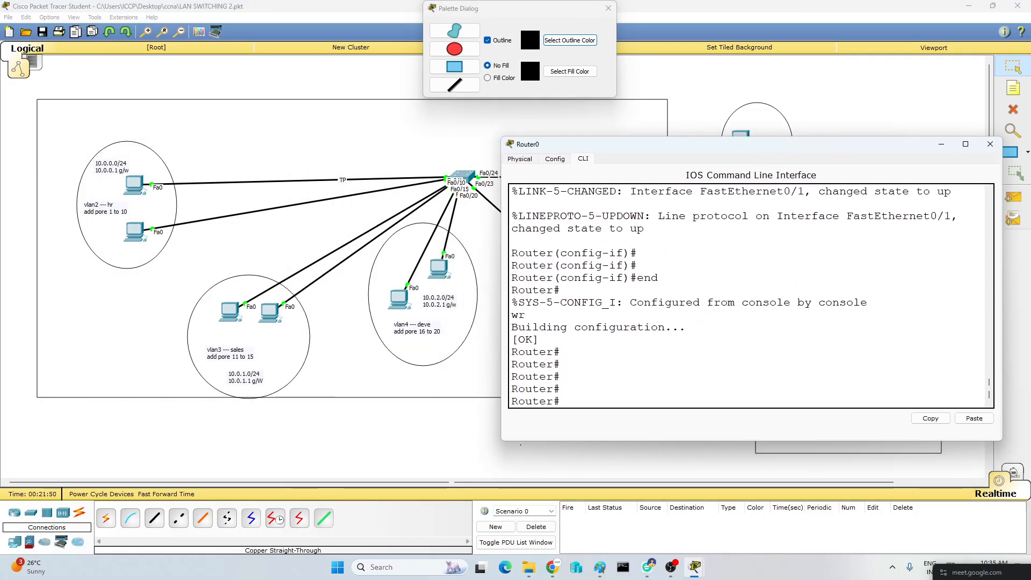
pyautogui.press('Return')
pyautogui.press('Return')
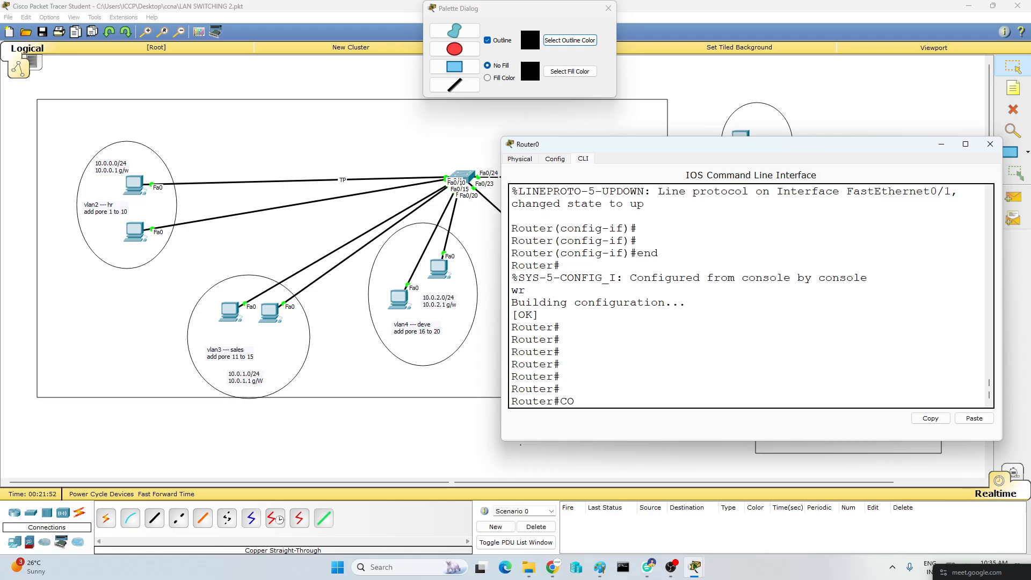
pyautogui.write('CONF T')
pyautogui.press('Return')
pyautogui.press('Return')
pyautogui.press('Return')
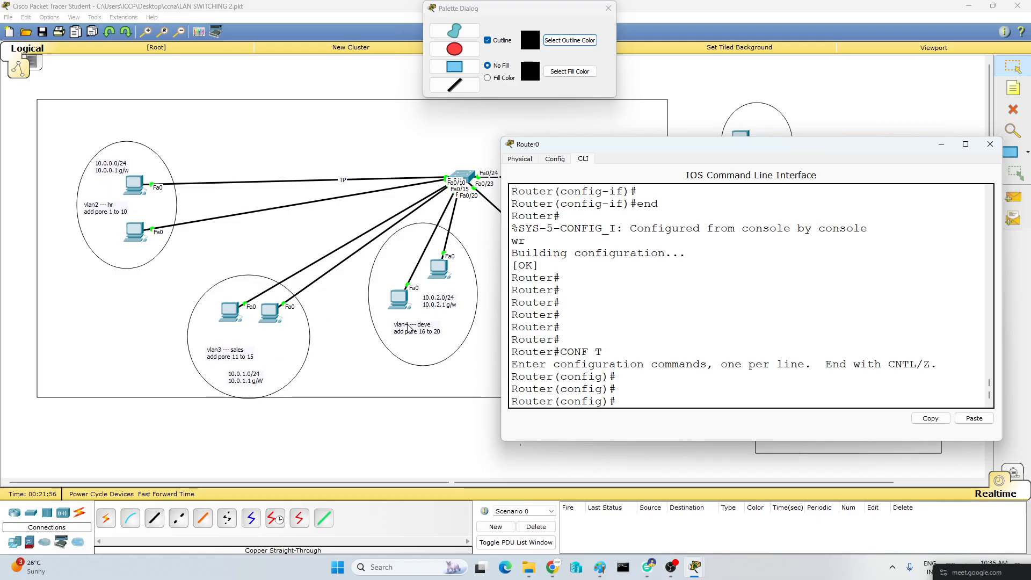
# Check the H/O router's connected 10.0.x.0 routes in the earlier output, and enable RIP version 2 on it.
pyautogui.scroll(10, 585, 234)
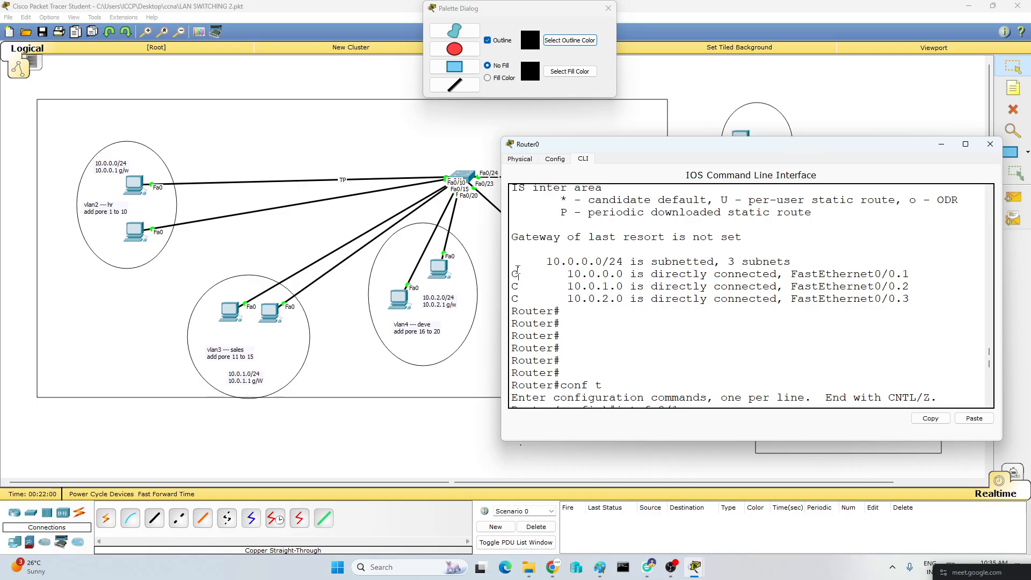
pyautogui.moveTo(518, 271); pyautogui.dragTo(909, 299)
pyautogui.click(909, 286)
pyautogui.scroll(-3, 751, 296)
pyautogui.scroll(-10, 751, 296)
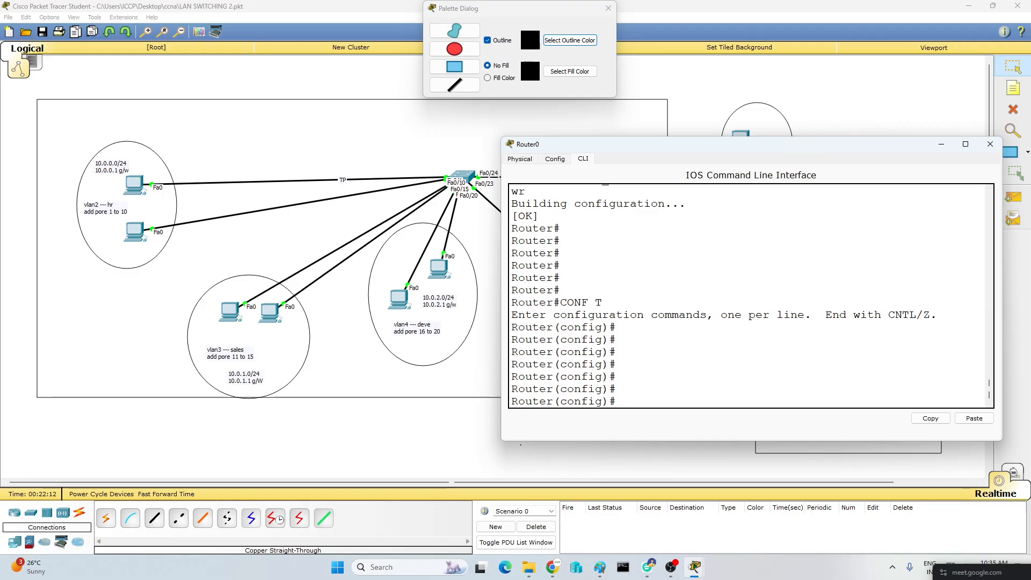
pyautogui.write('ROUTER RIP')
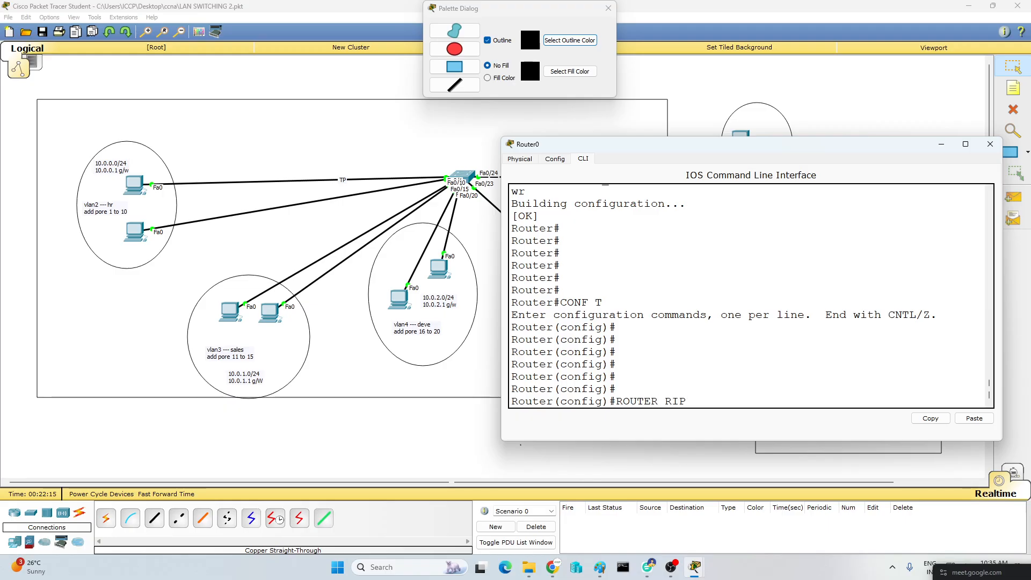
pyautogui.press('Return')
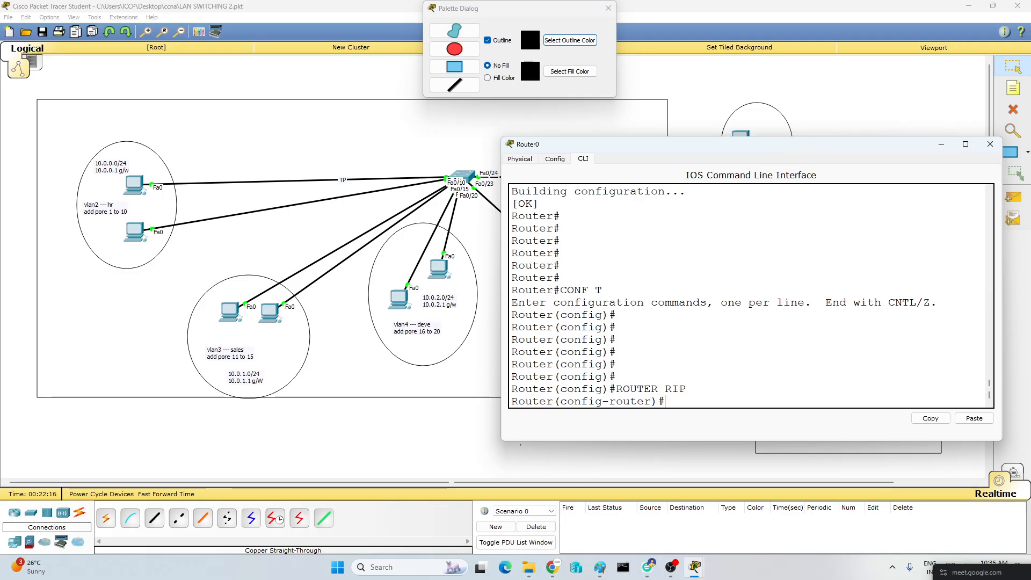
pyautogui.press('Return')
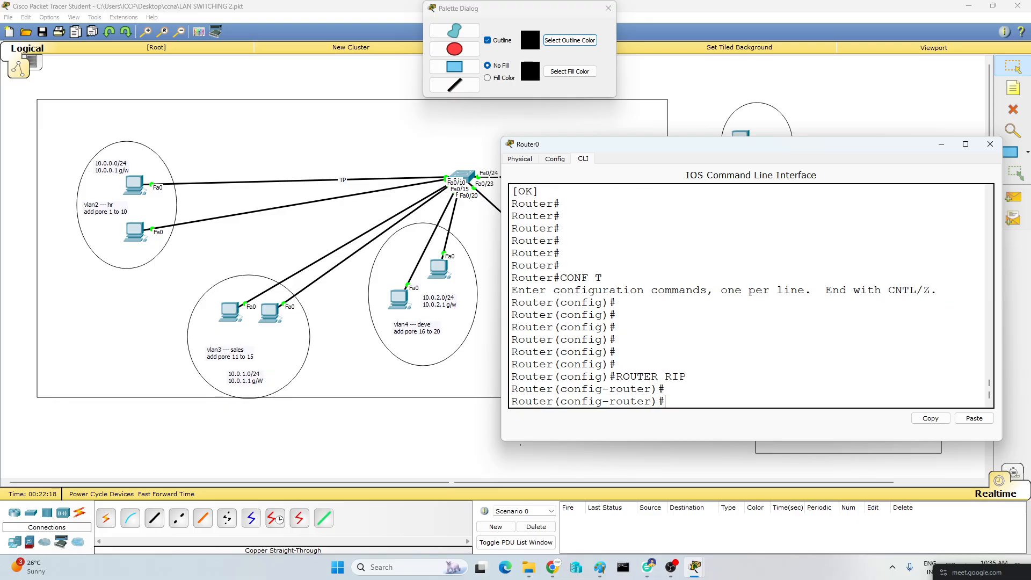
pyautogui.write('ver')
pyautogui.press('Tab')
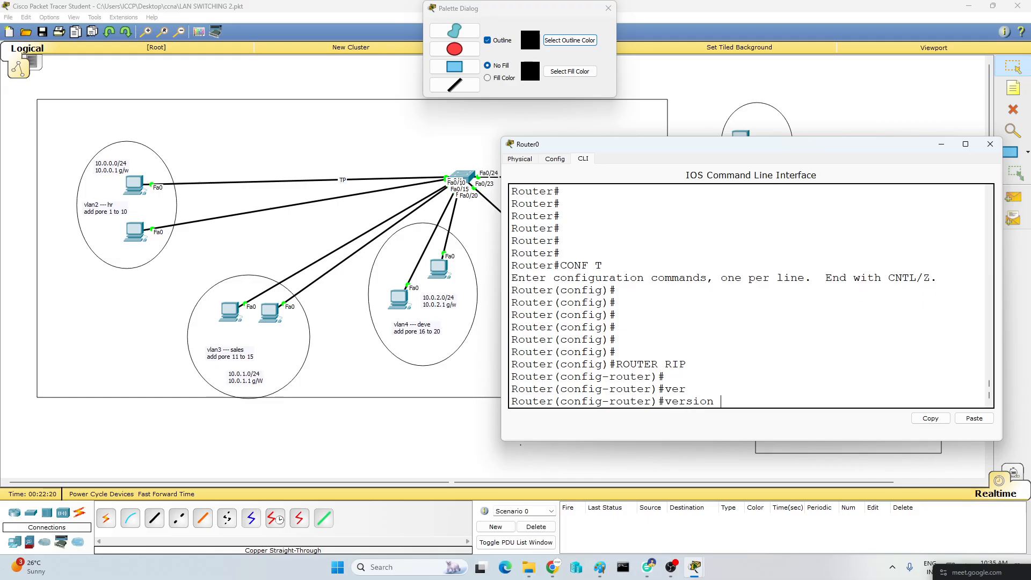
pyautogui.write('2')
pyautogui.press('Return')
# Advertise network 1.0.0.0 in the H/O router's RIP configuration.
pyautogui.write('net')
pyautogui.press('Tab')
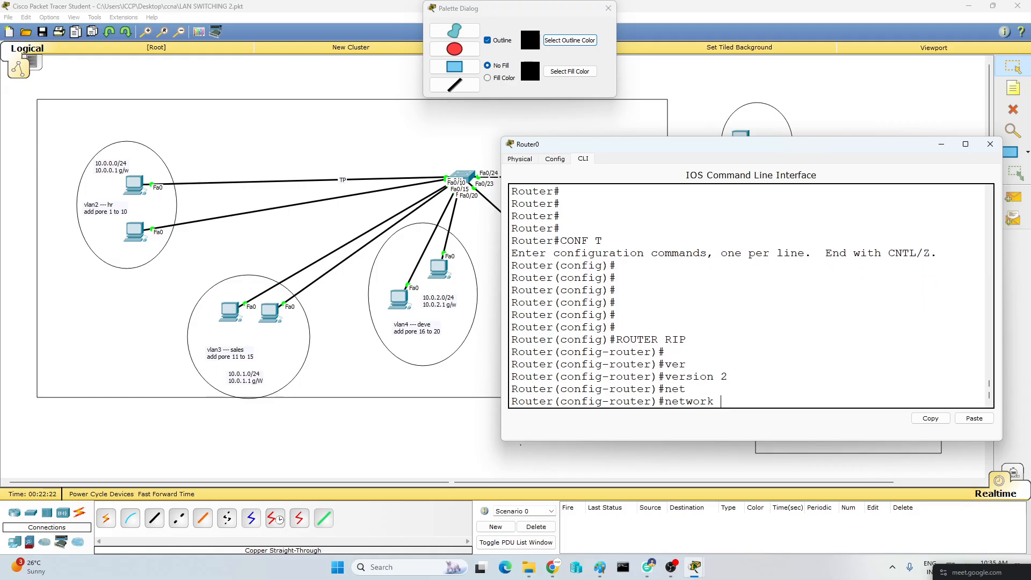
pyautogui.write('1.0.0.0')
pyautogui.press('Return')
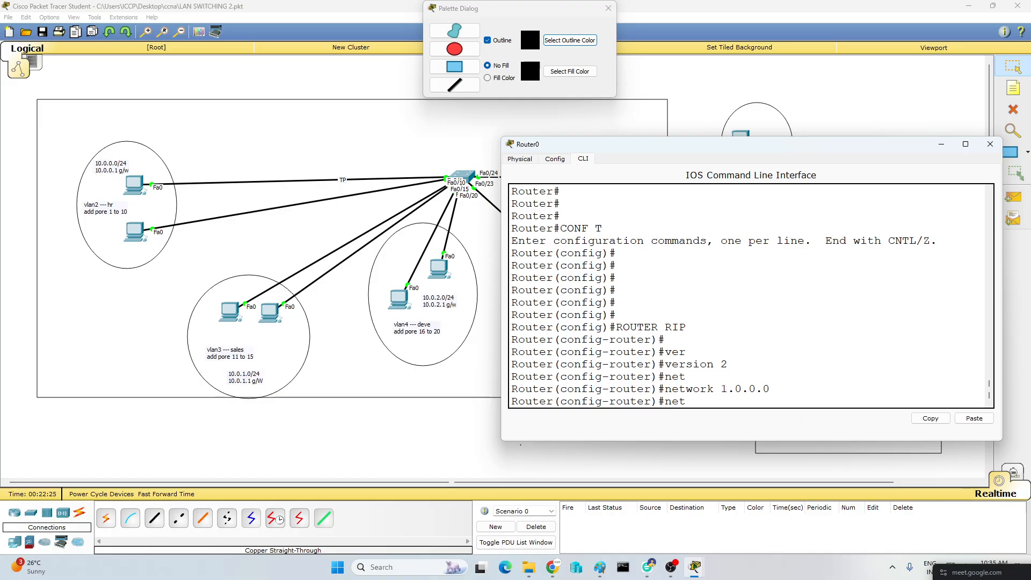
# Try to advertise network 10.0.0.0 with subnet mask 255.255.255.0 in the H/O router's RIP configuration.
pyautogui.write('net')
pyautogui.press('Tab')
pyautogui.write('10.0.0')
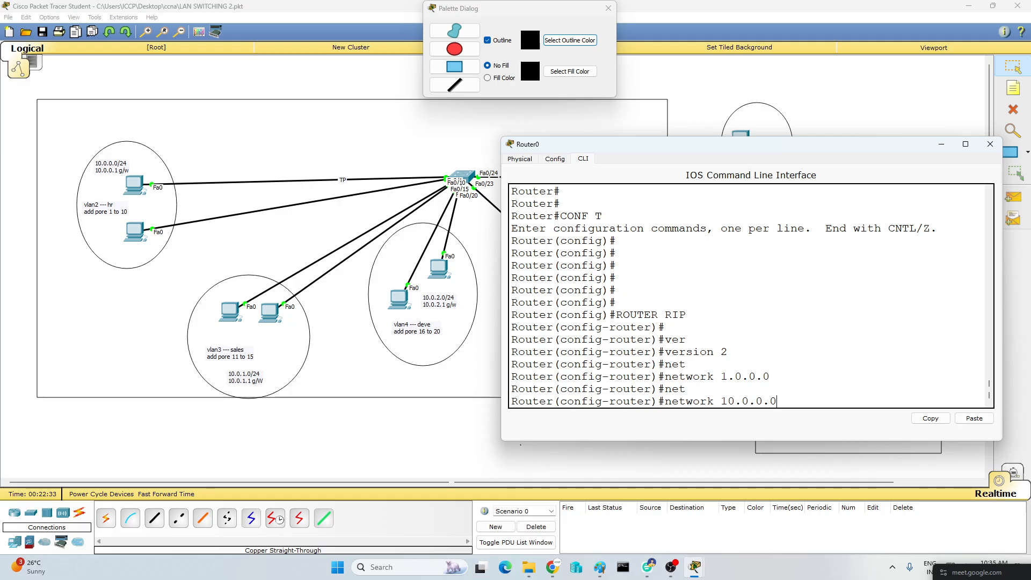
pyautogui.write('.0 255')
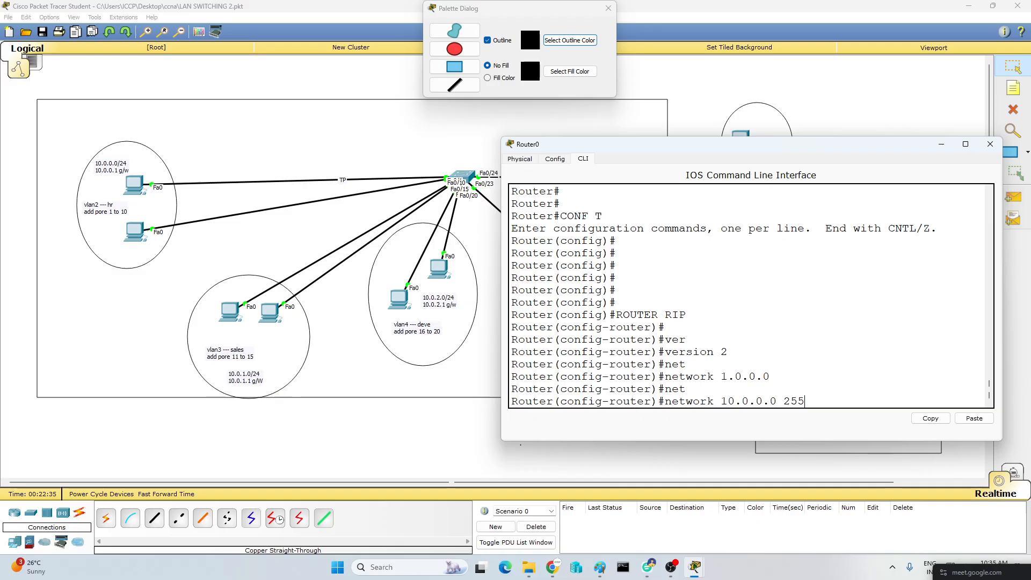
pyautogui.write('.255.255.0')
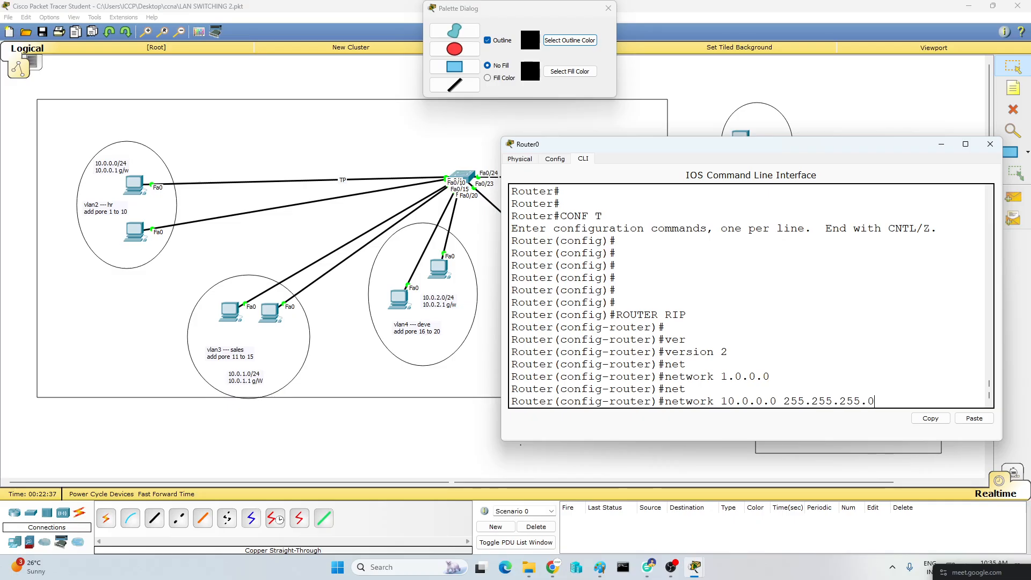
pyautogui.press('Return')
# Advertise network 10.0.0.0 without a subnet mask in the H/O router's RIP configuration.
pyautogui.press('Up')
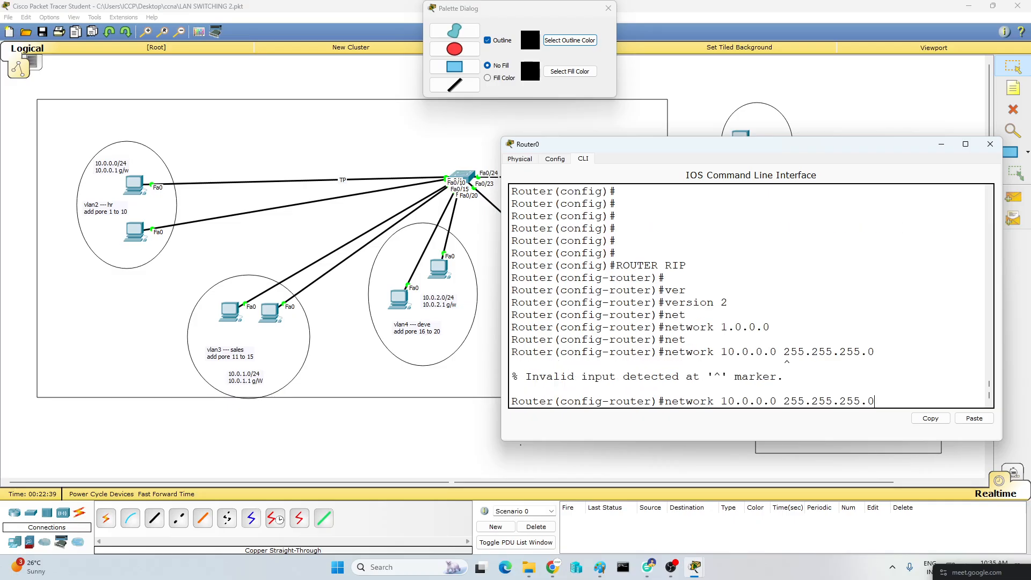
pyautogui.press('BackSpace')
pyautogui.press('BackSpace')
pyautogui.press('BackSpace')
pyautogui.press('BackSpace')
pyautogui.press('BackSpace')
pyautogui.press('BackSpace')
pyautogui.press('BackSpace')
pyautogui.press('BackSpace')
pyautogui.press('BackSpace')
pyautogui.press('BackSpace')
pyautogui.press('Return')
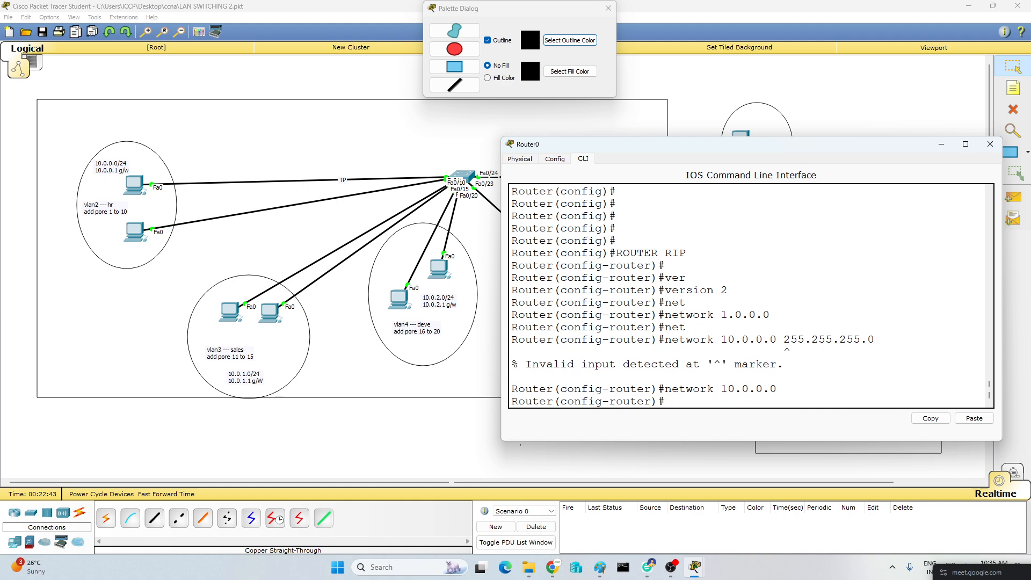
# Disable RIP automatic summarization on the H/O router with no auto-summary.
pyautogui.write('no au')
pyautogui.press('Tab')
pyautogui.press('Return')
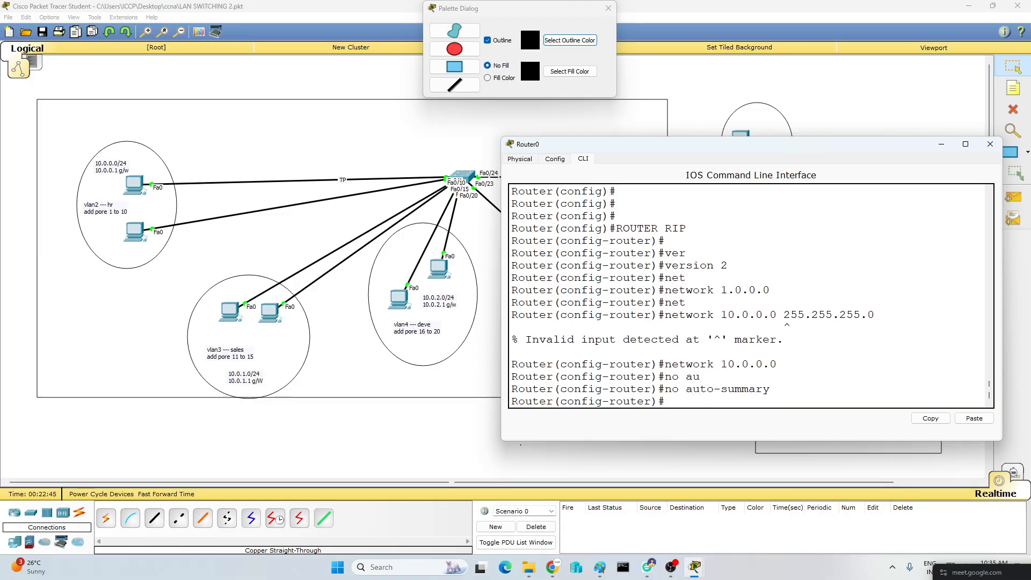
# Exit configuration mode on the H/O router and save its RIP configuration with wr.
pyautogui.write('end')
pyautogui.press('Return')
pyautogui.write('wr')
pyautogui.press('Return')
pyautogui.press('Return')
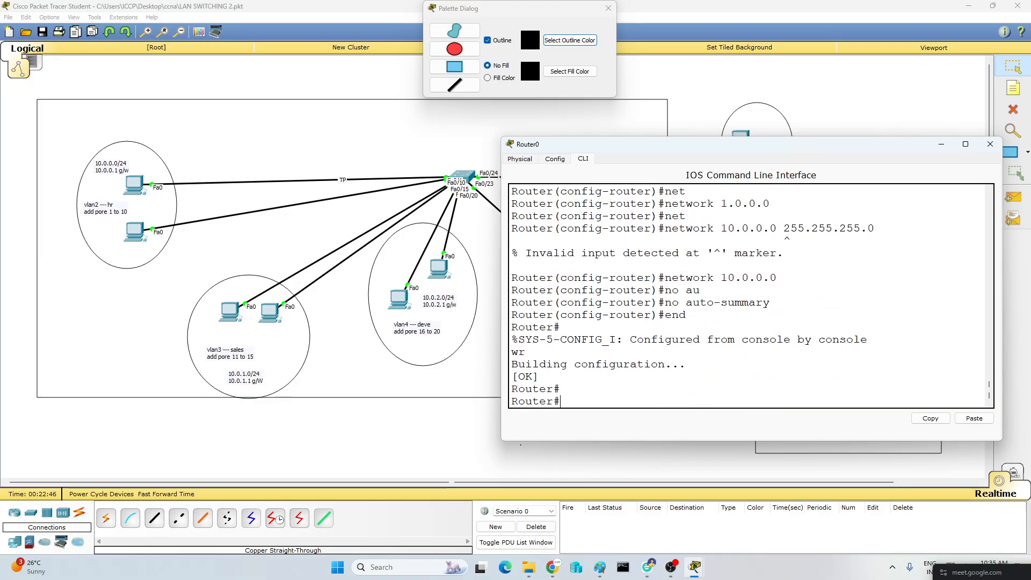
# Display the H/O router's routing table with show ip route and examine the RIP-learned and directly connected networks.
pyautogui.press('Return')
pyautogui.press('Return')
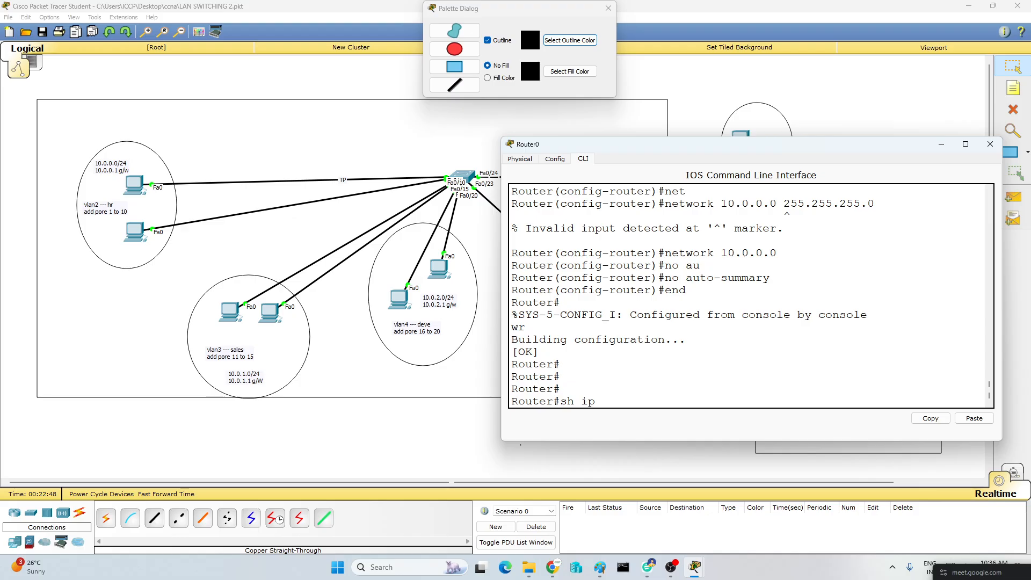
pyautogui.press('Return')
pyautogui.press('Return')
pyautogui.press('Return')
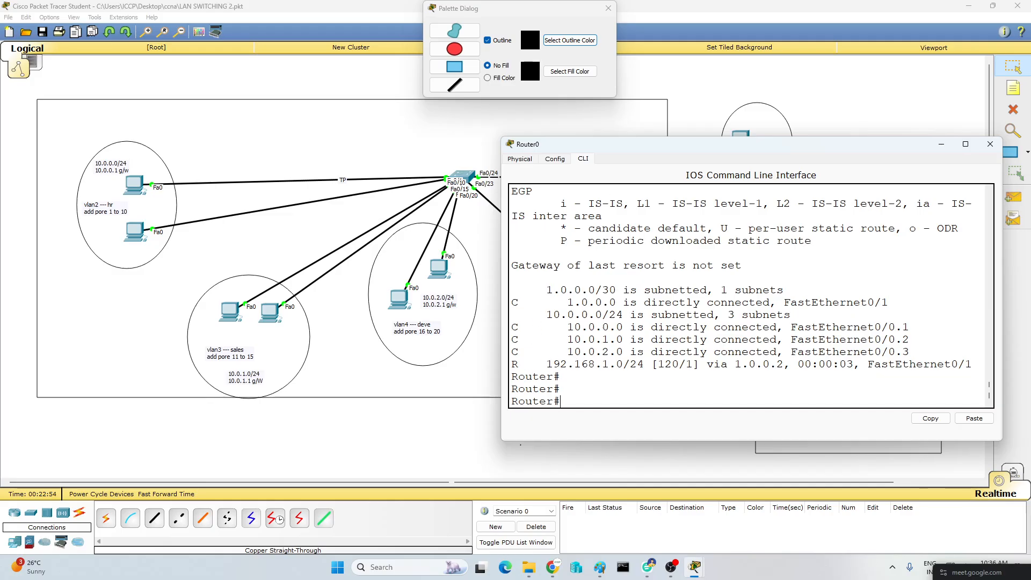
pyautogui.moveTo(547, 365); pyautogui.dragTo(638, 364)
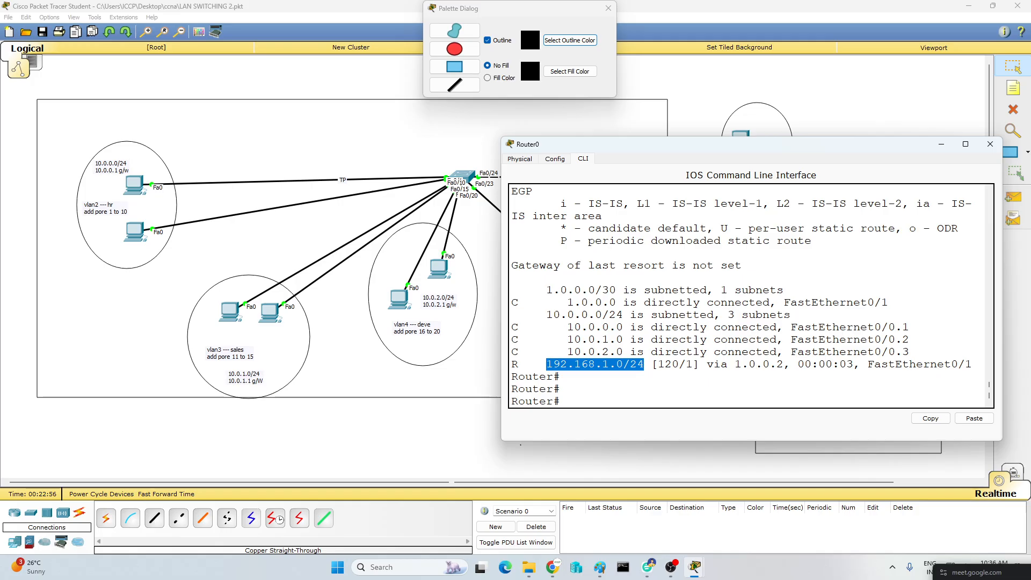
pyautogui.moveTo(566, 332); pyautogui.dragTo(615, 354)
pyautogui.click(945, 145)
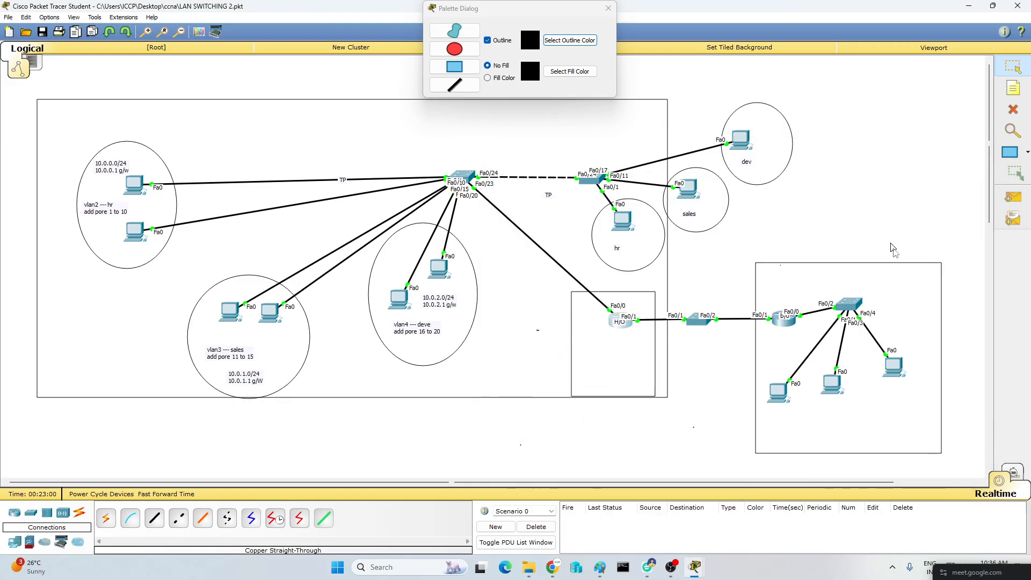
# Display the b/0 router's routing table with sh ip route and examine the RIP route to the H/O networks.
pyautogui.click(795, 326)
pyautogui.write('sh ip route')
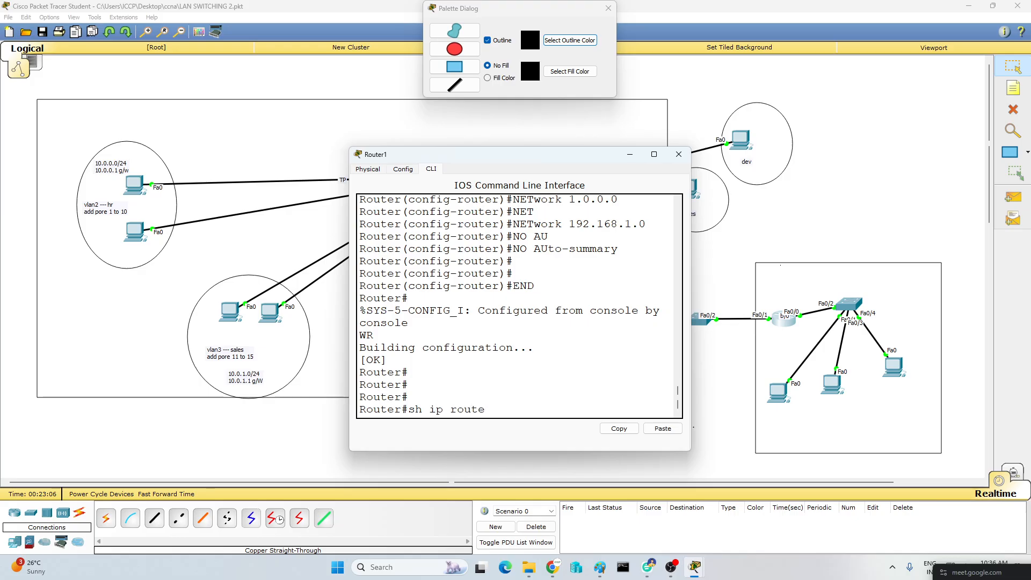
pyautogui.press('Return')
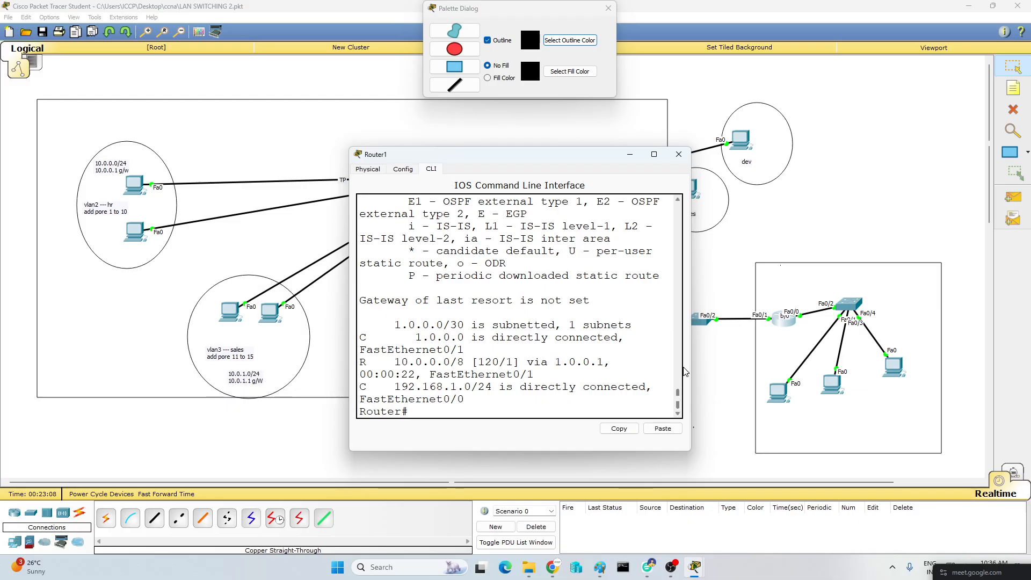
pyautogui.moveTo(685, 372); pyautogui.dragTo(873, 414)
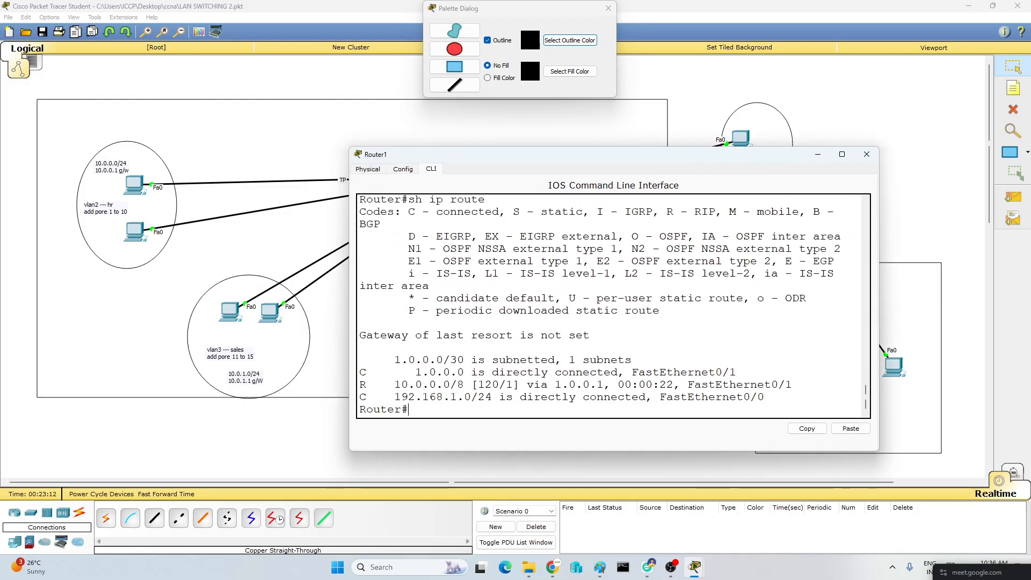
pyautogui.moveTo(394, 384); pyautogui.dragTo(786, 384)
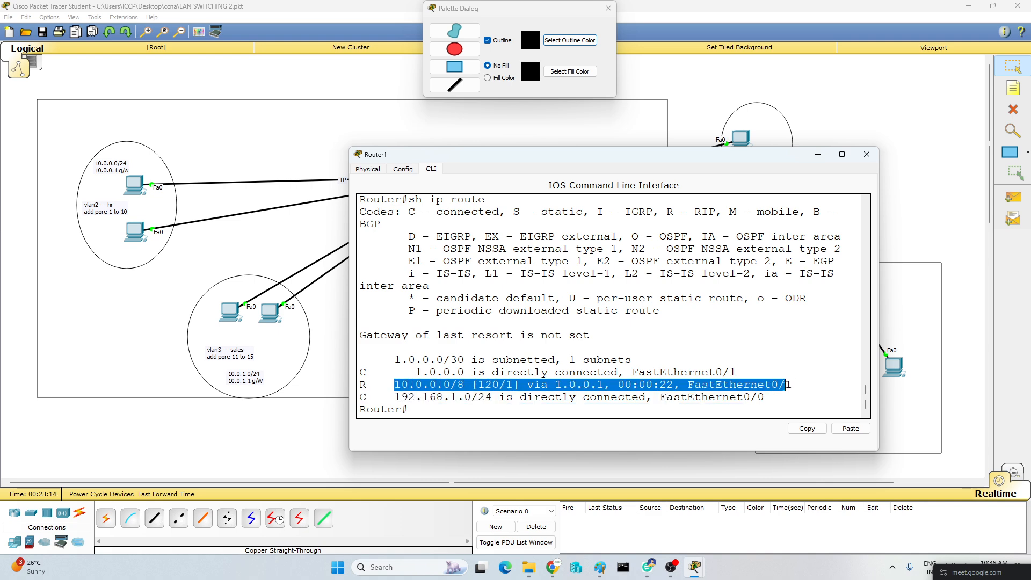
pyautogui.click(867, 154)
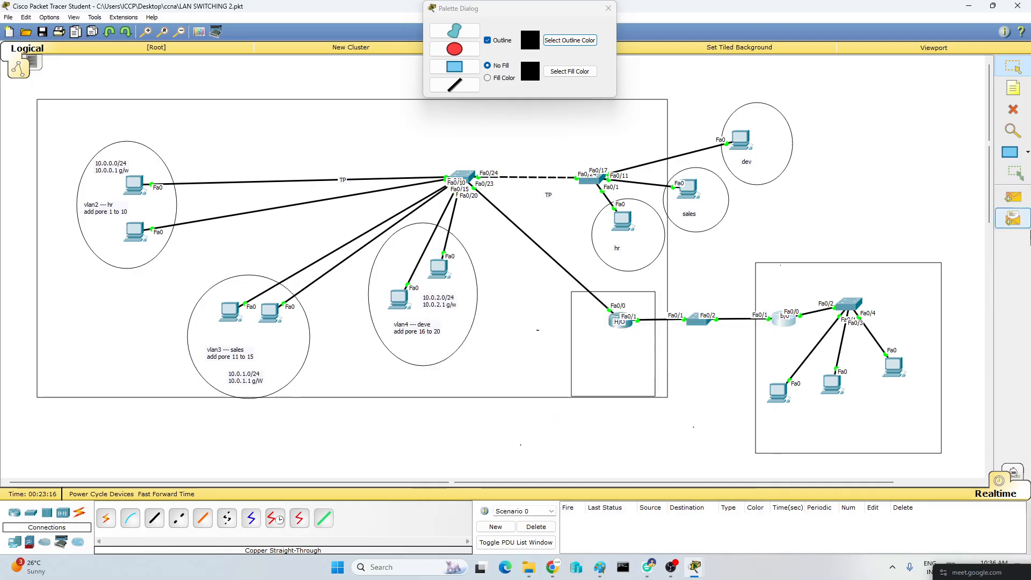
# Test connectivity with a simple PDU from the leftmost b/0 PC to the upper vlan2 hr PC.
pyautogui.click(821, 410)
pyautogui.click(1014, 197)
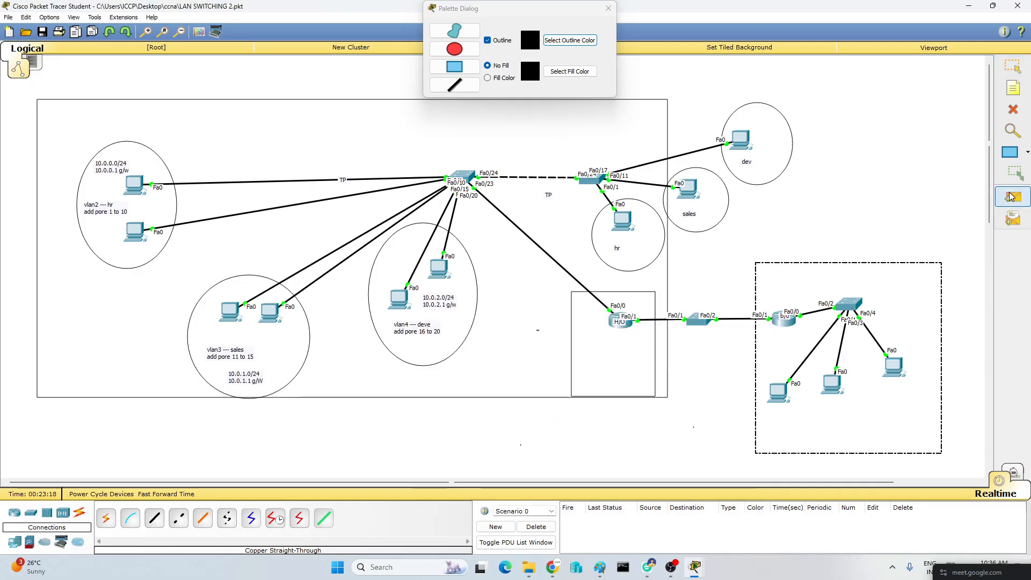
pyautogui.click(775, 397)
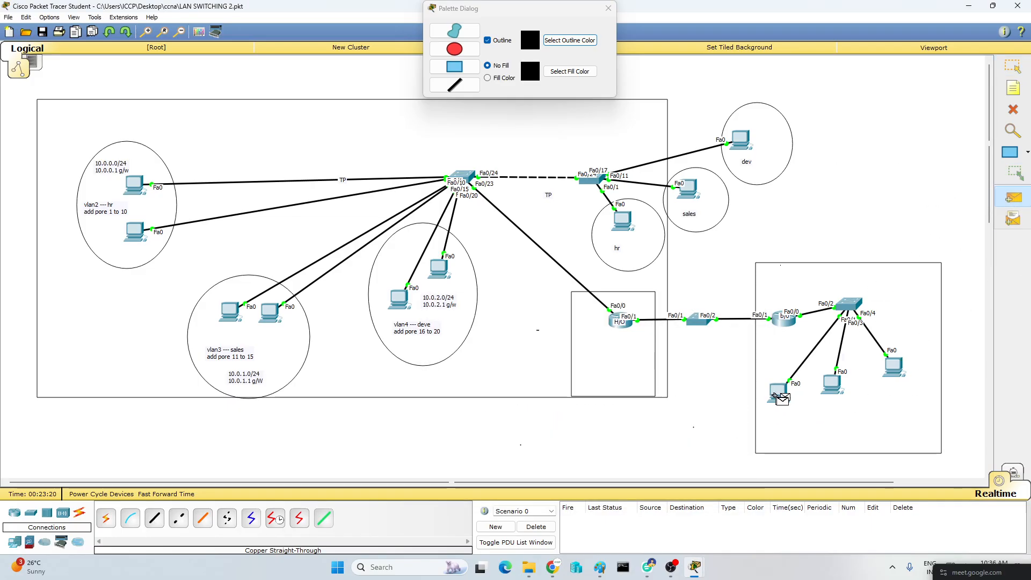
pyautogui.click(136, 182)
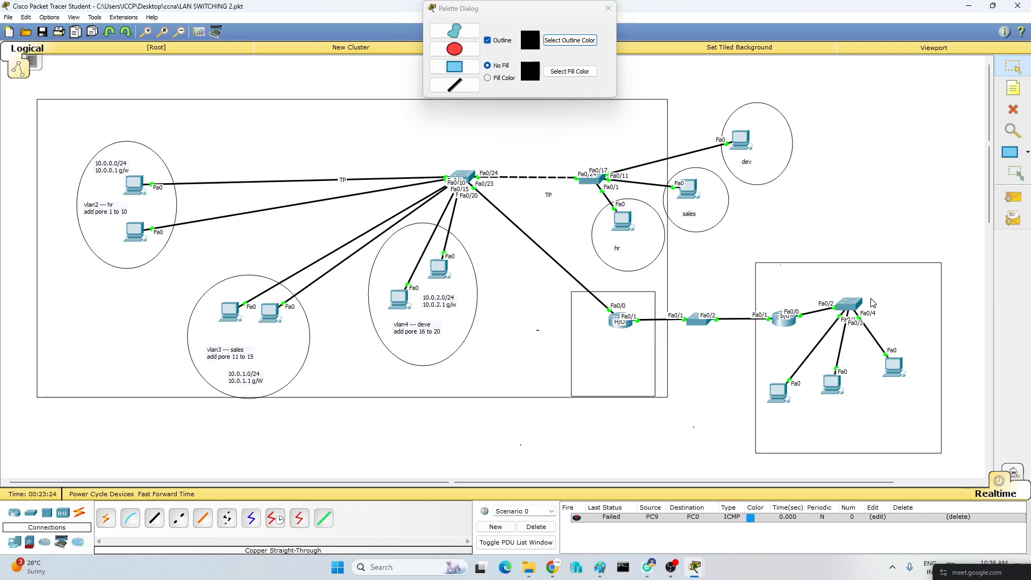
# Configure the leftmost b/0 PC with static IP 192.168.1.2, subnet mask 255.255.255.0 and default gateway 192.168.1.1.
pyautogui.click(1014, 68)
pyautogui.click(779, 393)
pyautogui.click(439, 169)
pyautogui.click(391, 196)
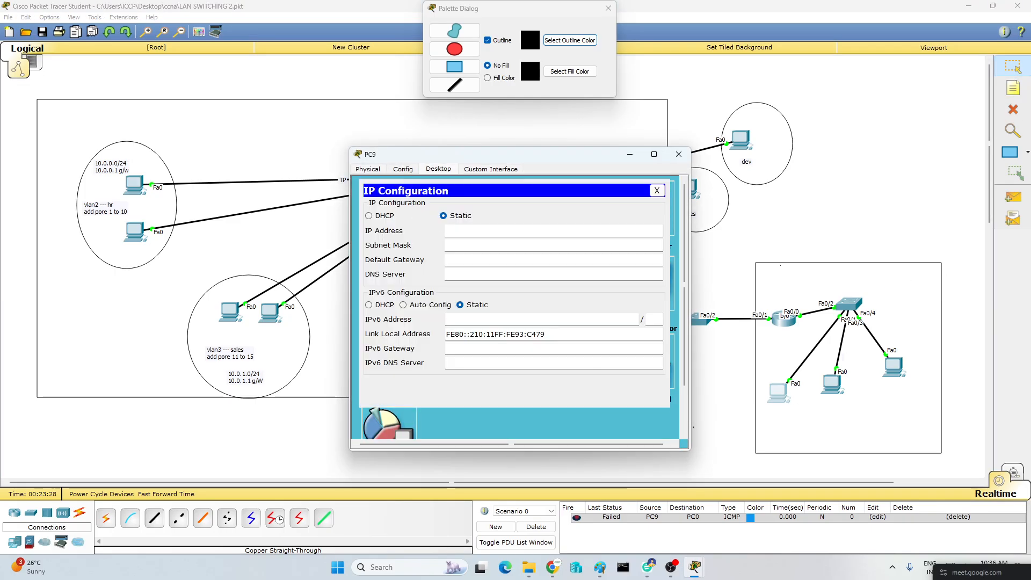
pyautogui.write('192.1')
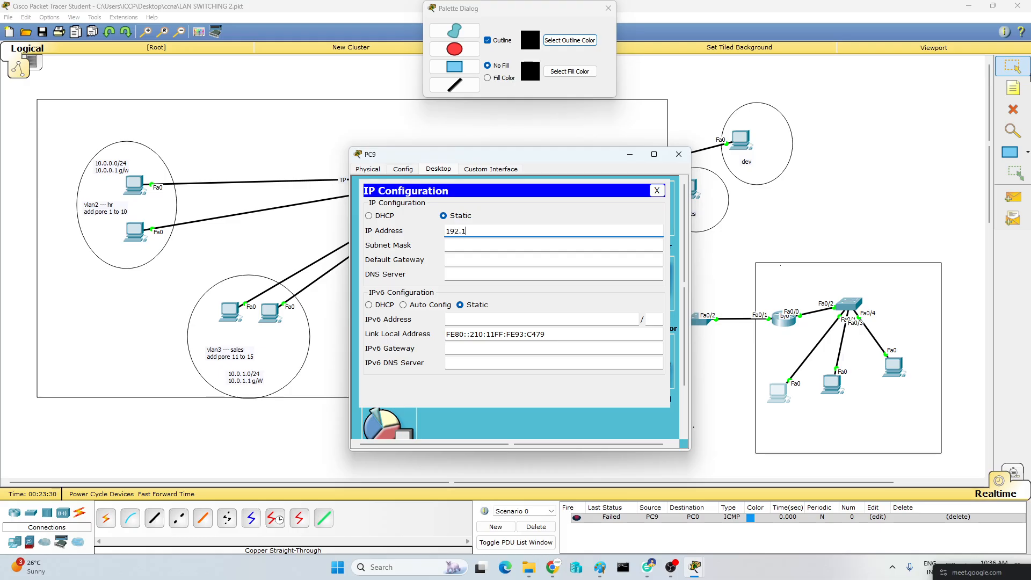
pyautogui.write('68.1.2')
pyautogui.press('Tab')
pyautogui.press('Tab')
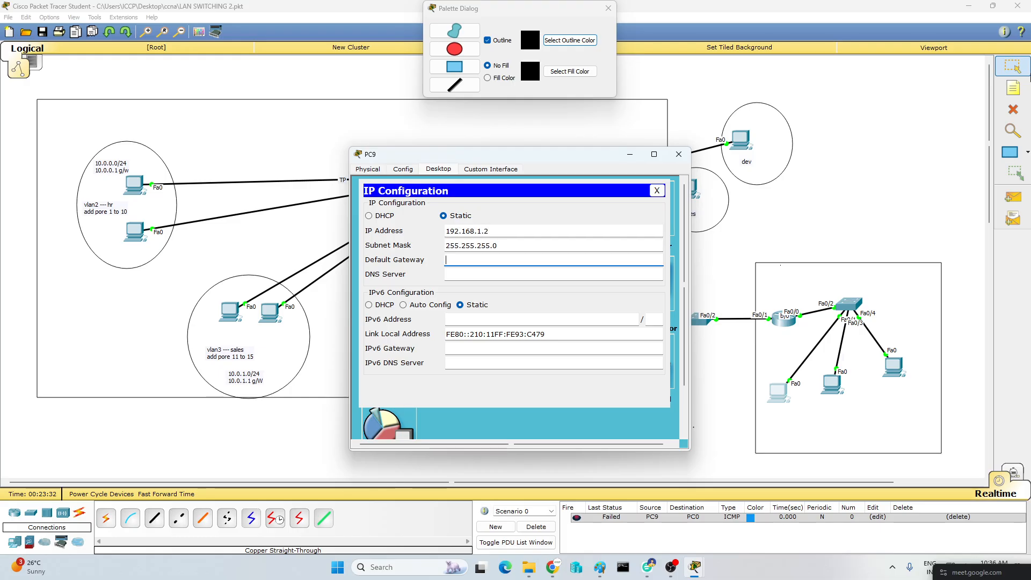
pyautogui.write('192.168.1.1')
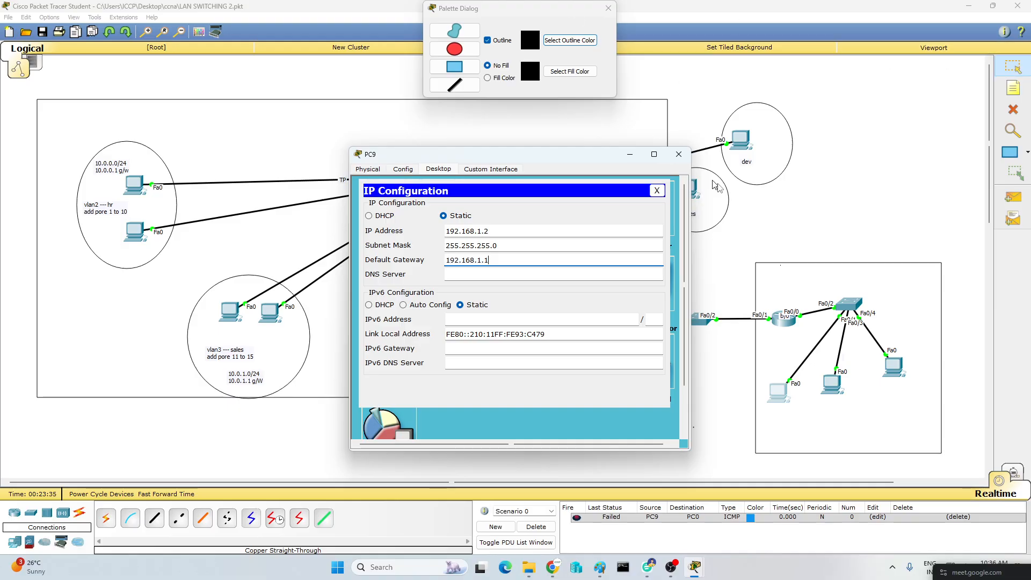
pyautogui.click(678, 155)
# Test the leftmost b/0 PC's connectivity to the b/0 router with a simple PDU, and clear the PDU scenario.
pyautogui.click(1014, 197)
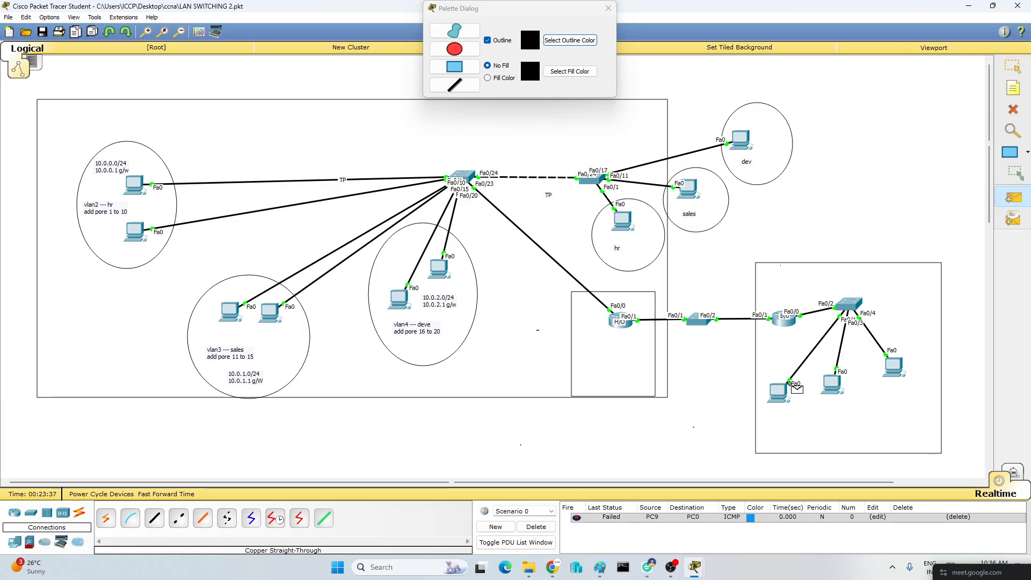
pyautogui.click(778, 392)
pyautogui.click(782, 318)
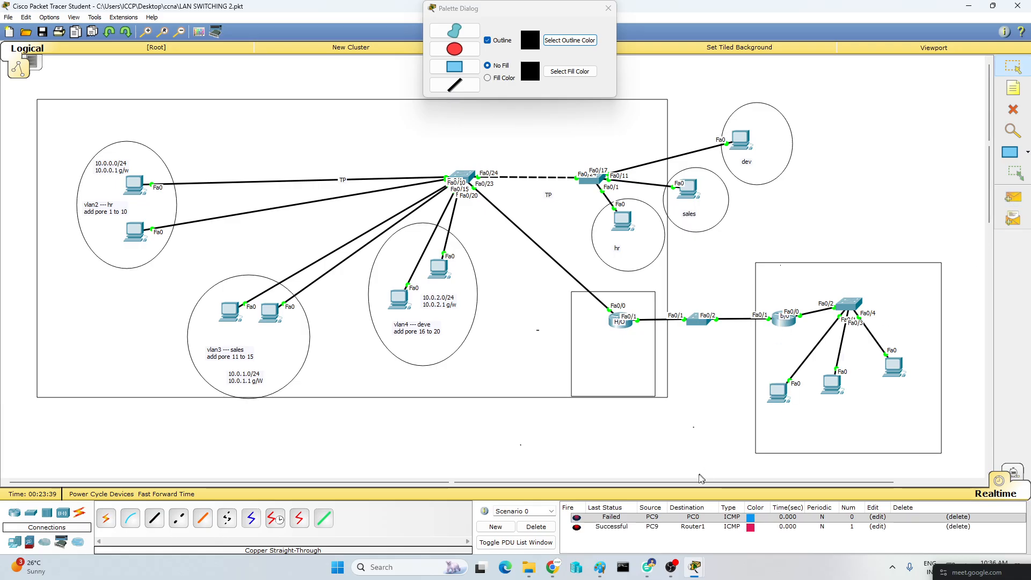
pyautogui.click(547, 525)
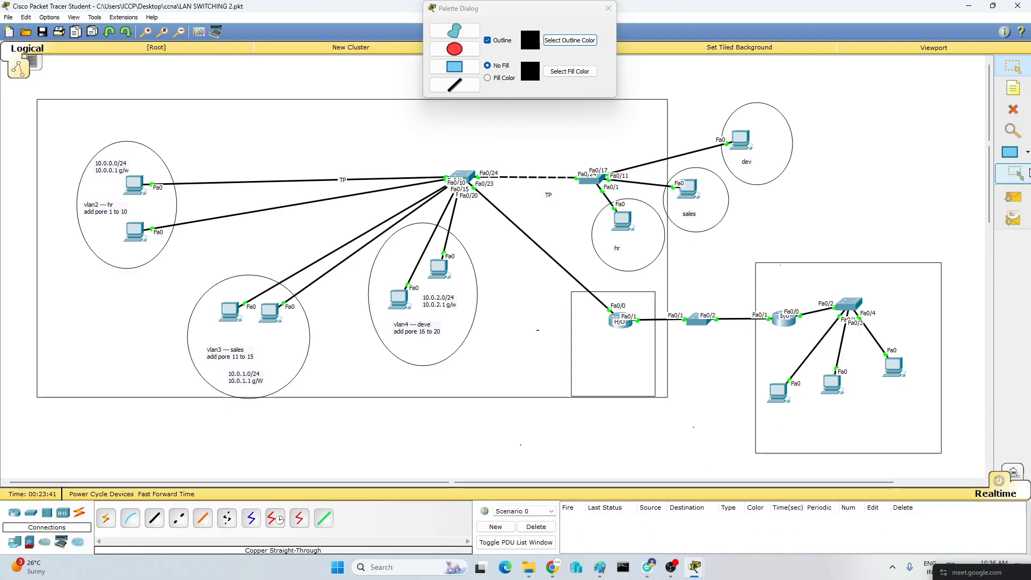
# Test the leftmost b/0 PC's connectivity to the H/O router with a simple PDU, and clear the PDU scenario.
pyautogui.click(1014, 197)
pyautogui.click(779, 392)
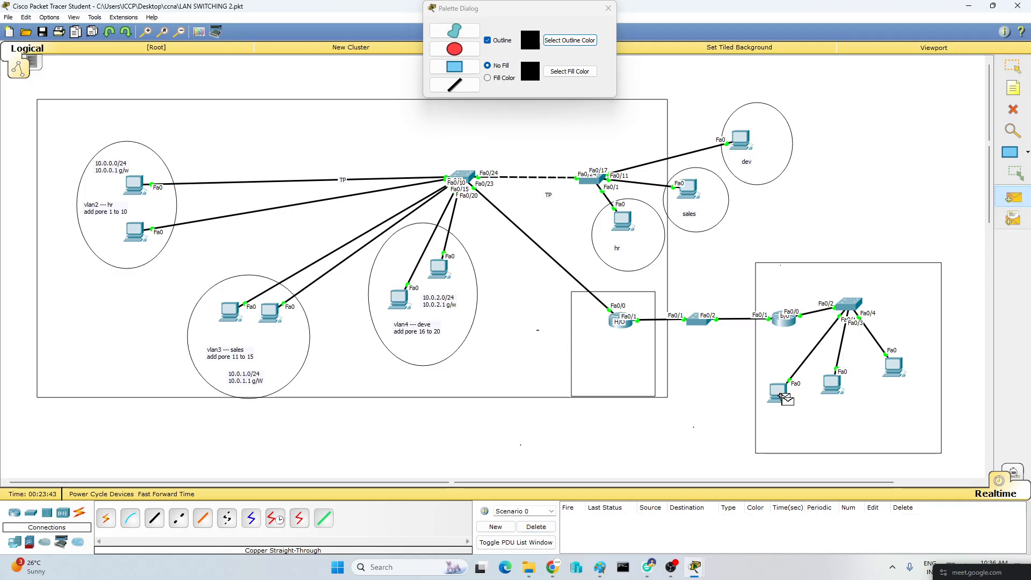
pyautogui.click(629, 323)
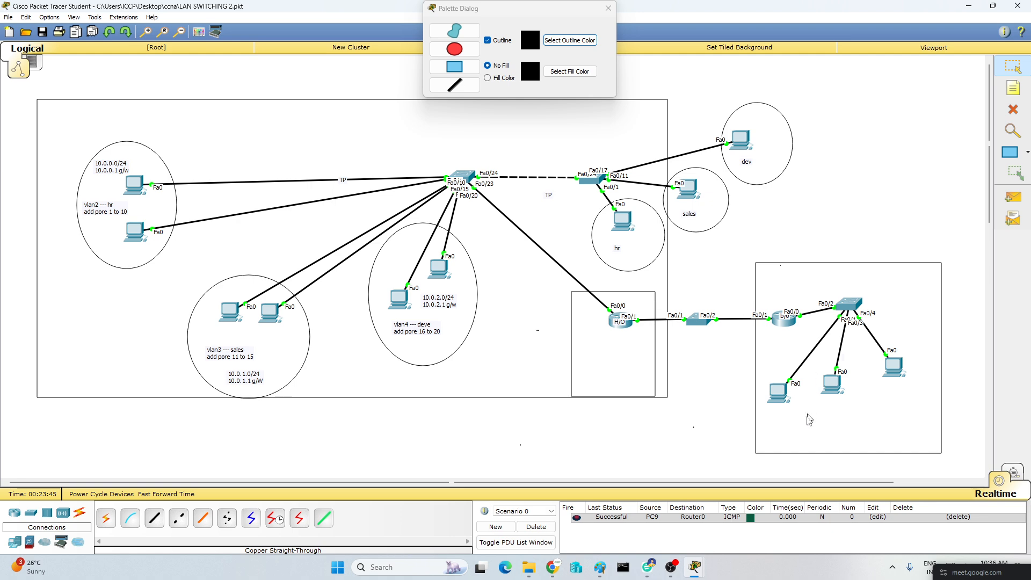
pyautogui.click(547, 528)
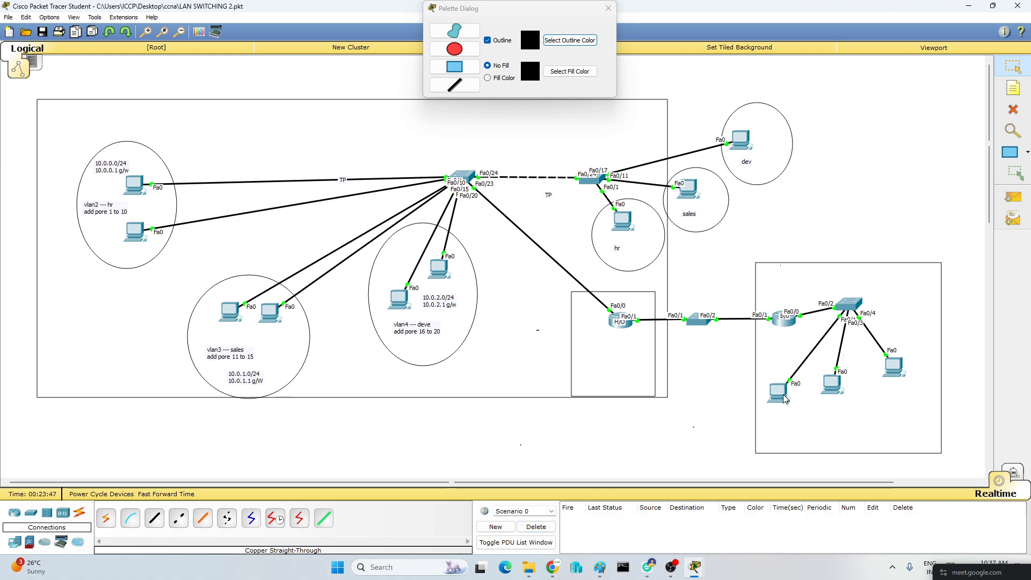
# Send two simple PDUs from the leftmost b/0 PC to the upper vlan2 hr PC, and clear the PDU scenario.
pyautogui.click(1014, 199)
pyautogui.click(778, 392)
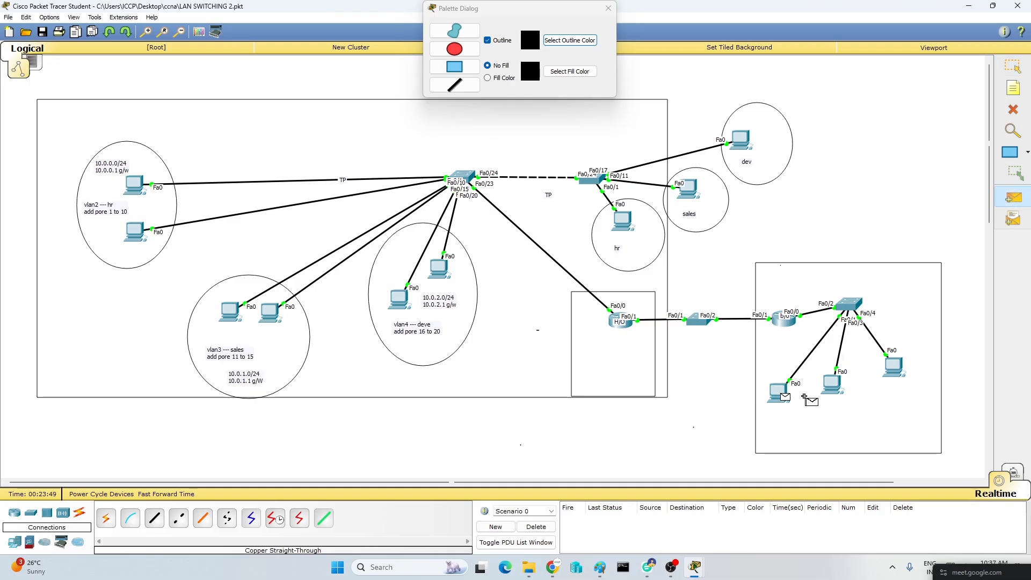
pyautogui.click(133, 184)
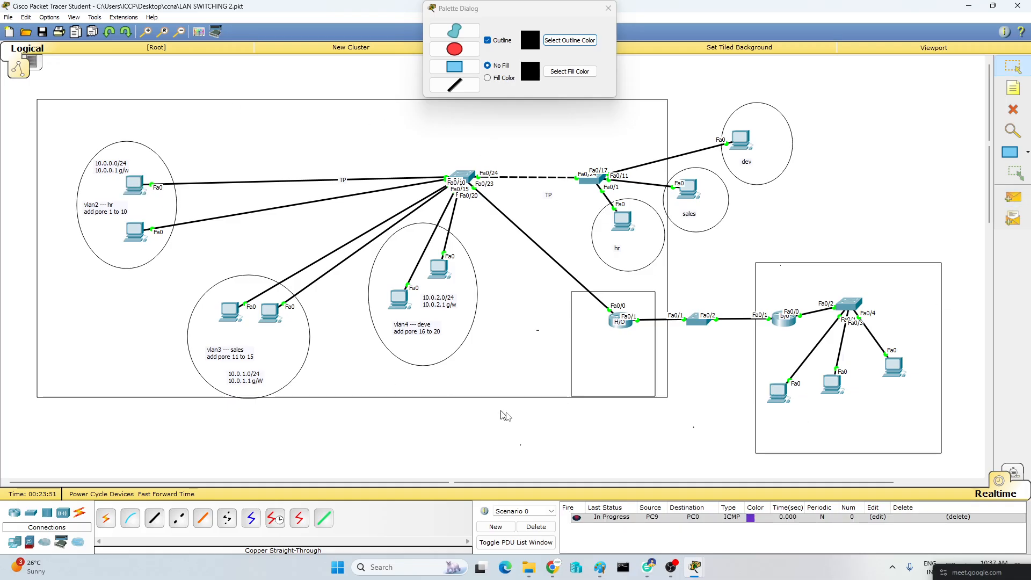
pyautogui.click(1014, 199)
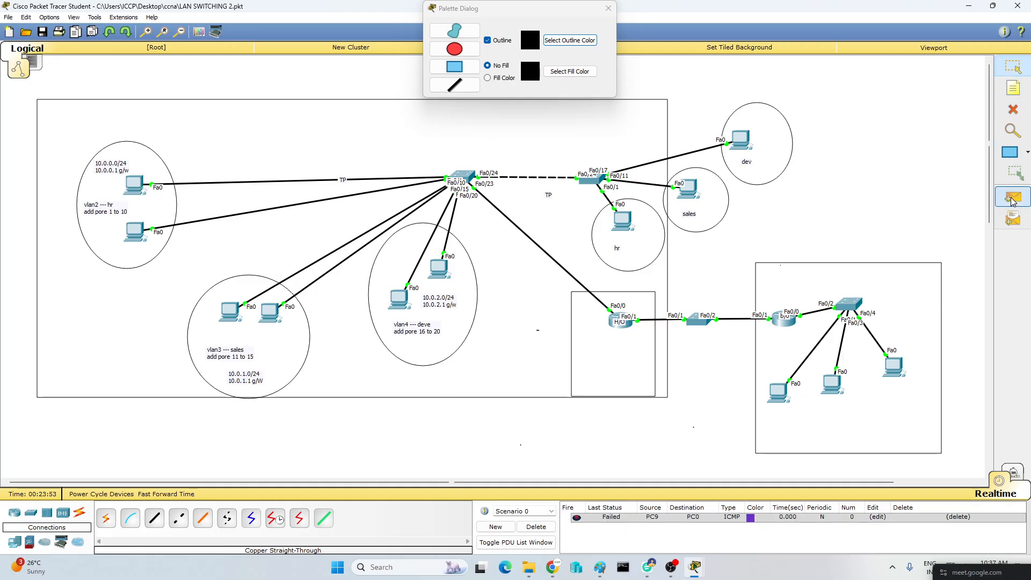
pyautogui.click(779, 392)
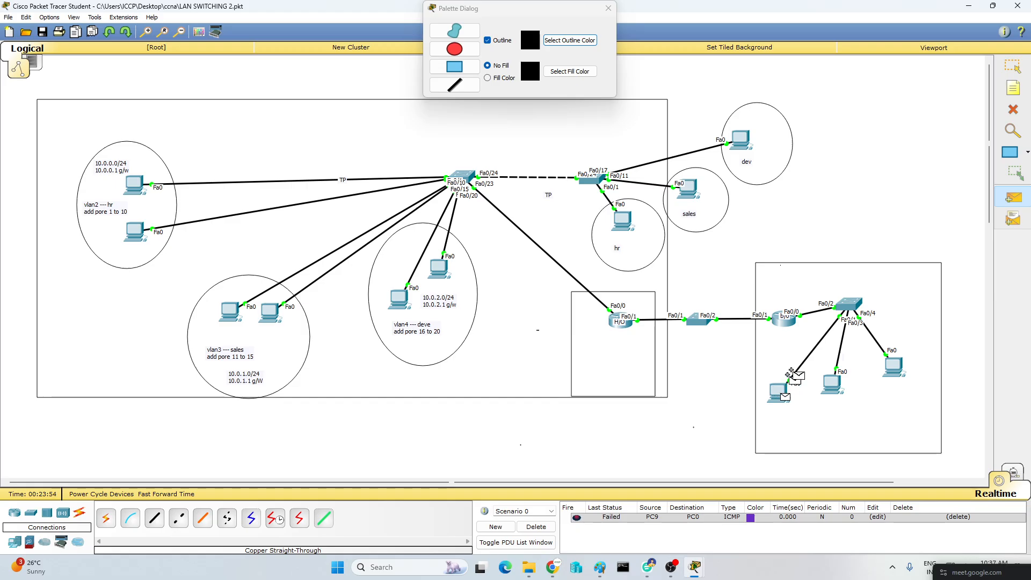
pyautogui.click(134, 184)
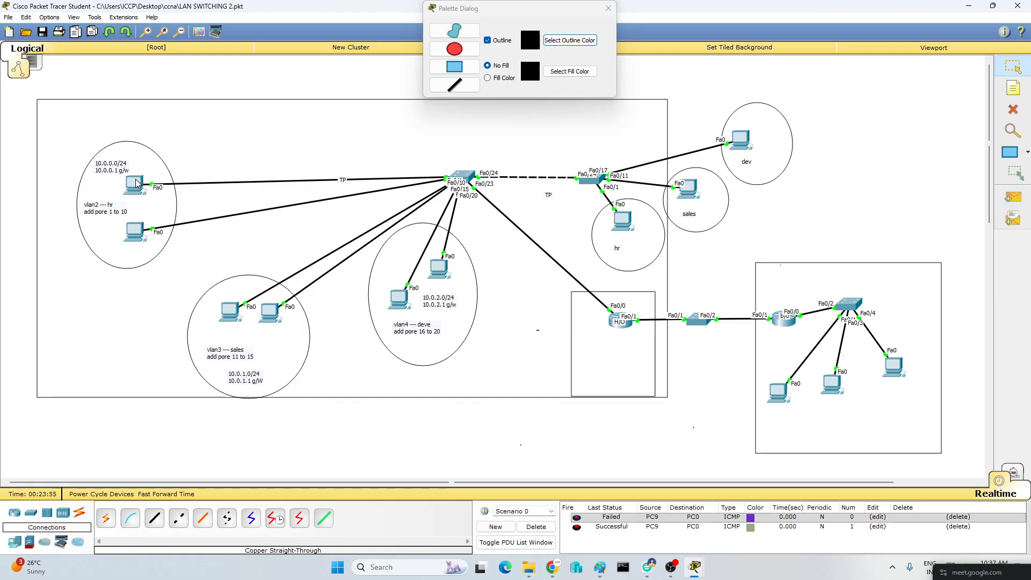
pyautogui.click(536, 526)
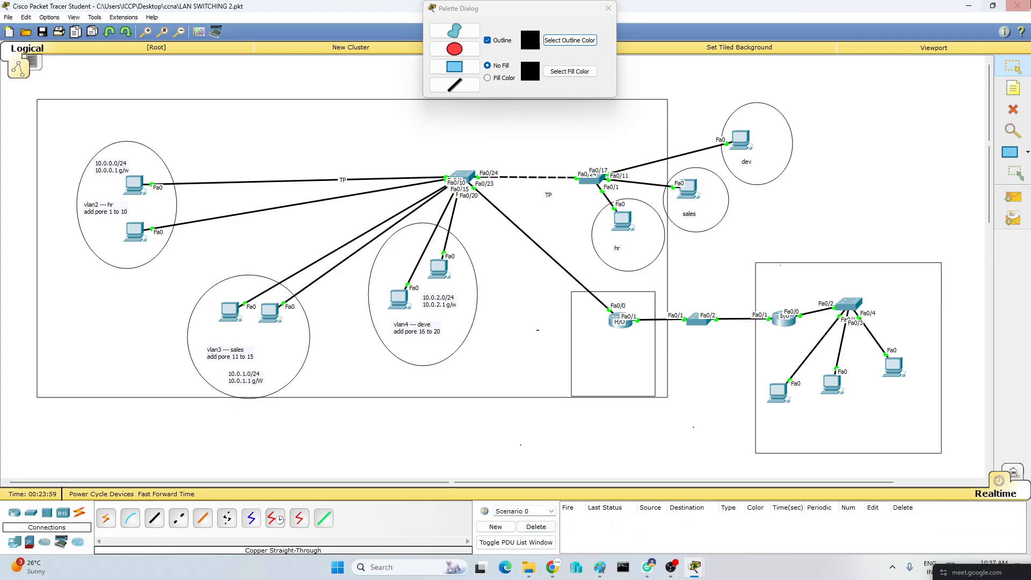
# Test inter-VLAN connectivity with two simple PDUs from the upper vlan2 hr PC to the left vlan3 sales PC.
pyautogui.click(1005, 202)
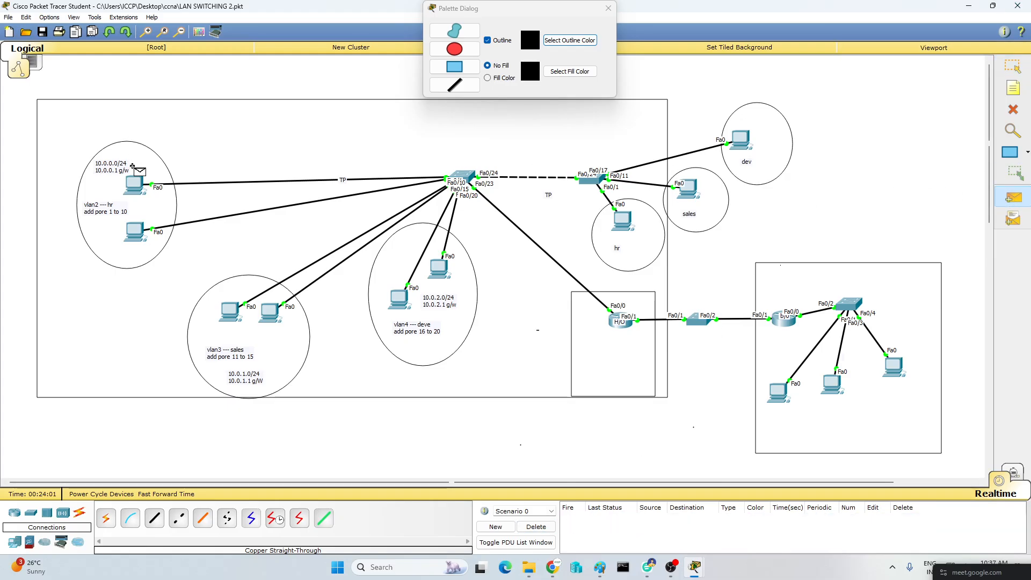
pyautogui.click(134, 184)
pyautogui.click(229, 309)
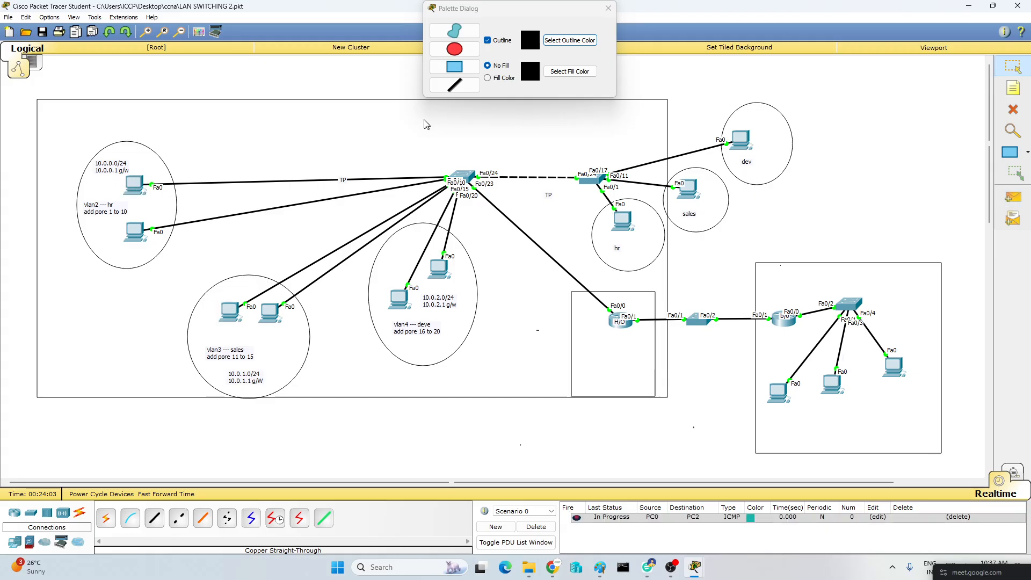
pyautogui.click(1013, 197)
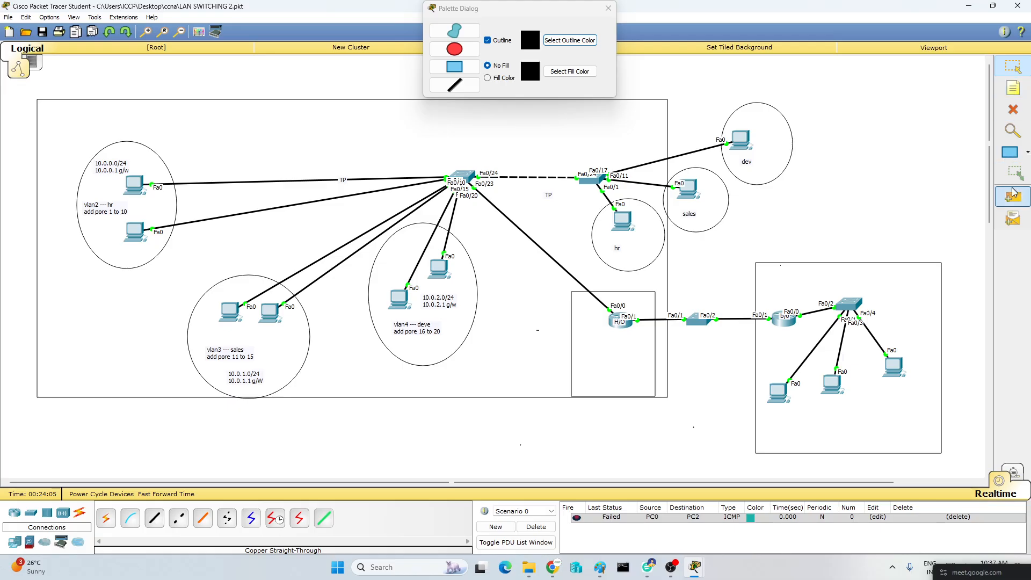
pyautogui.click(134, 186)
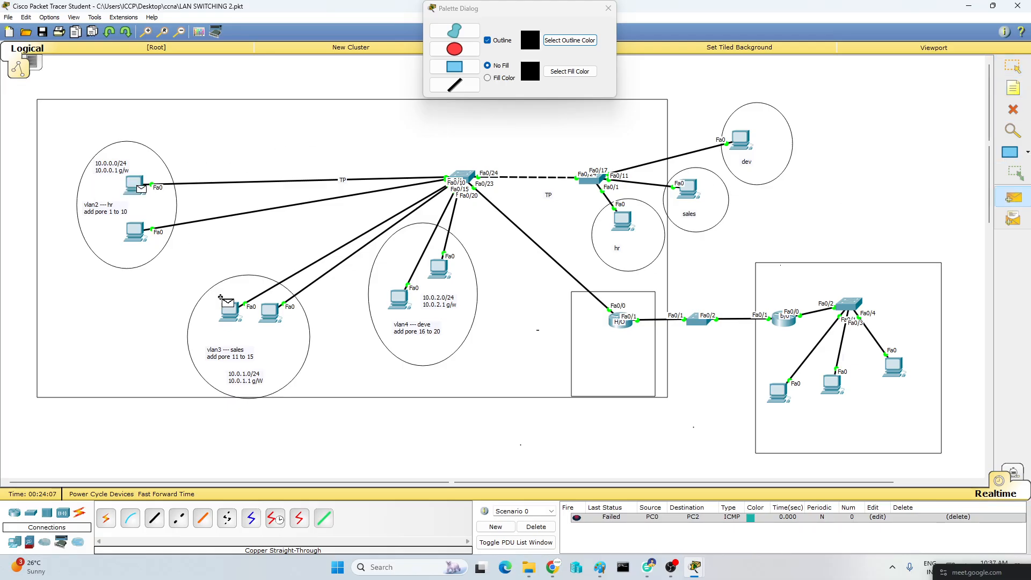
pyautogui.click(228, 309)
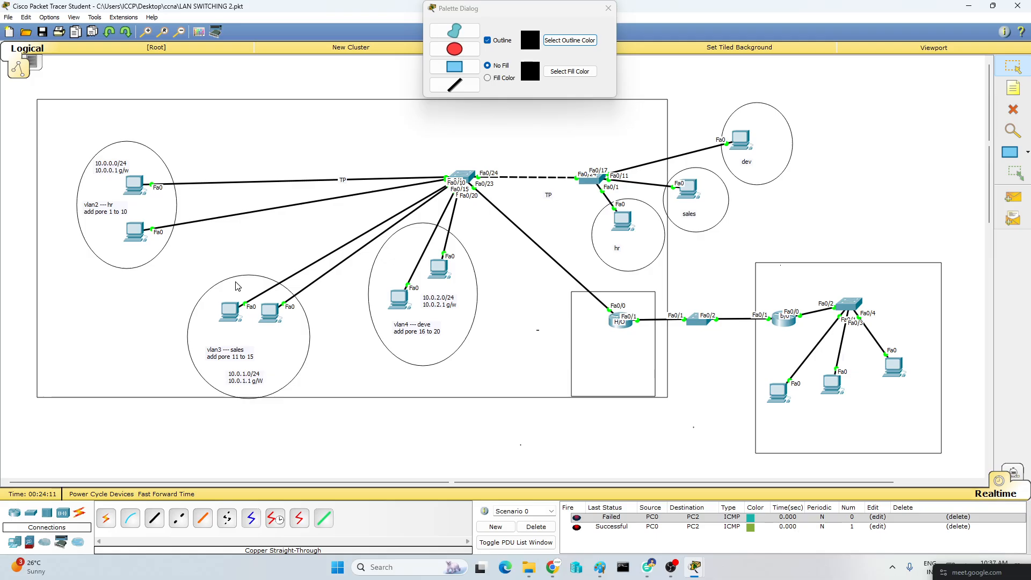
# Check the IP configuration of the left vlan3 sales PC and of the upper vlan2 hr PC.
pyautogui.click(229, 314)
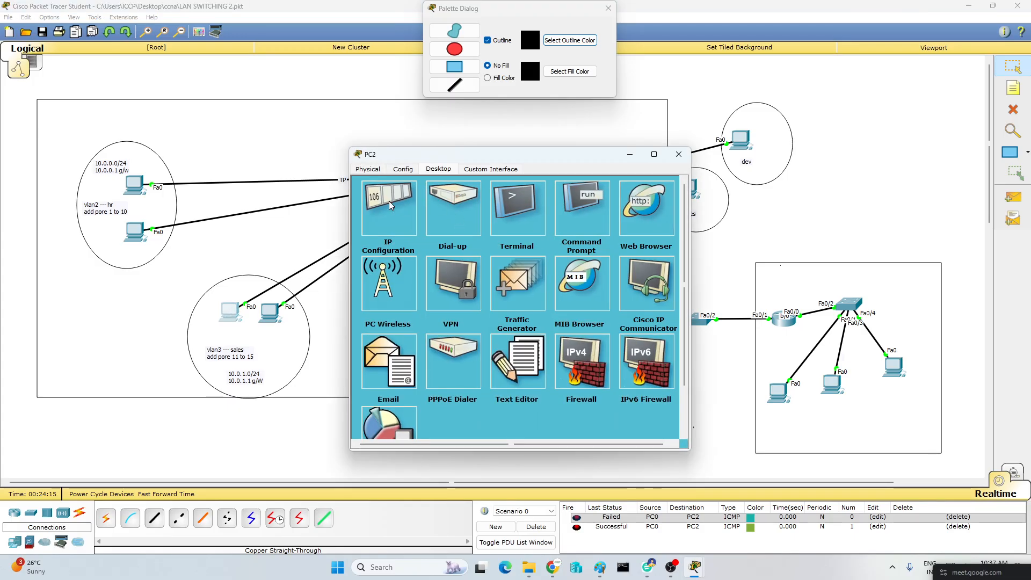
pyautogui.click(371, 195)
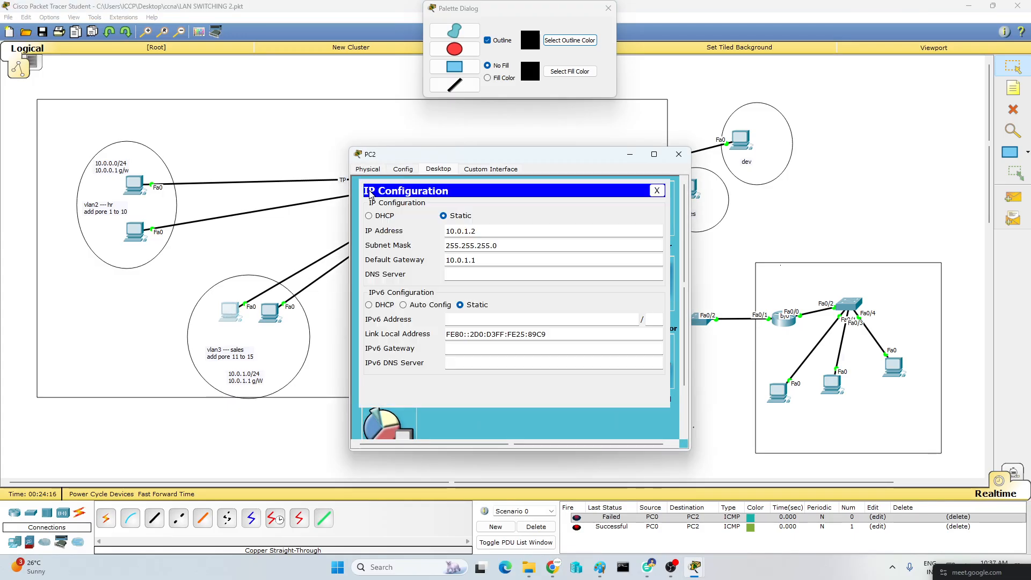
pyautogui.click(679, 154)
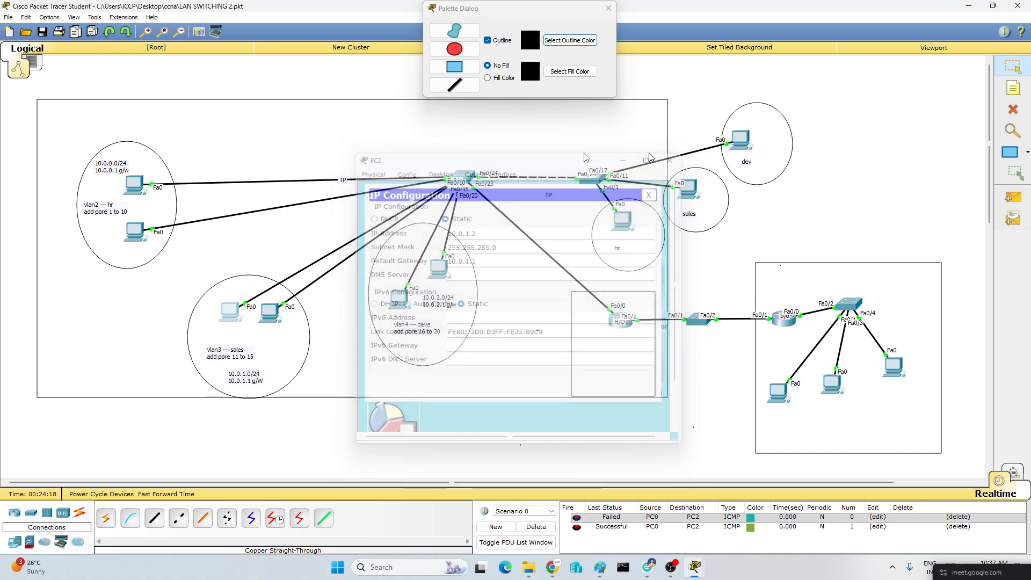
pyautogui.click(134, 190)
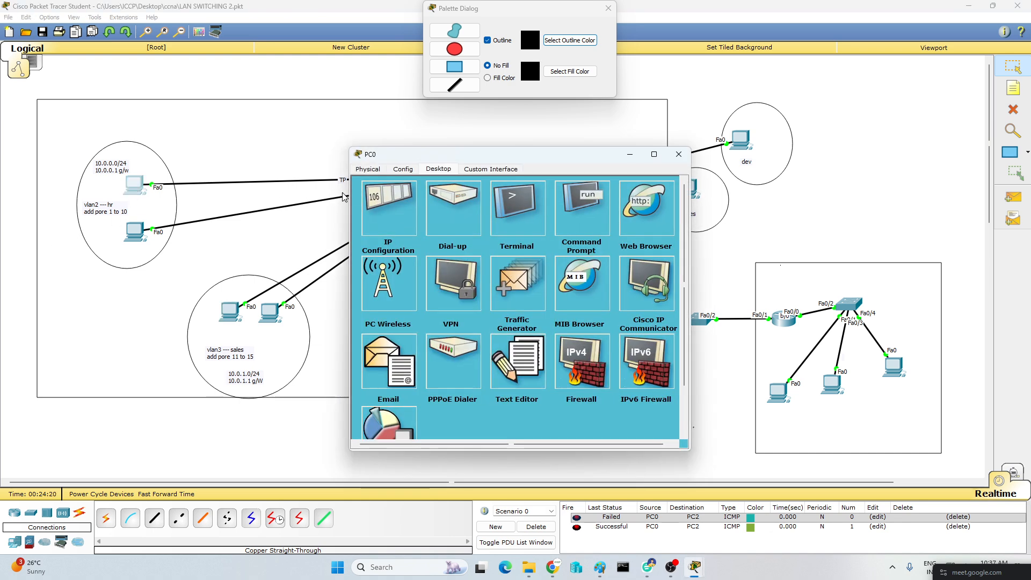
pyautogui.click(379, 199)
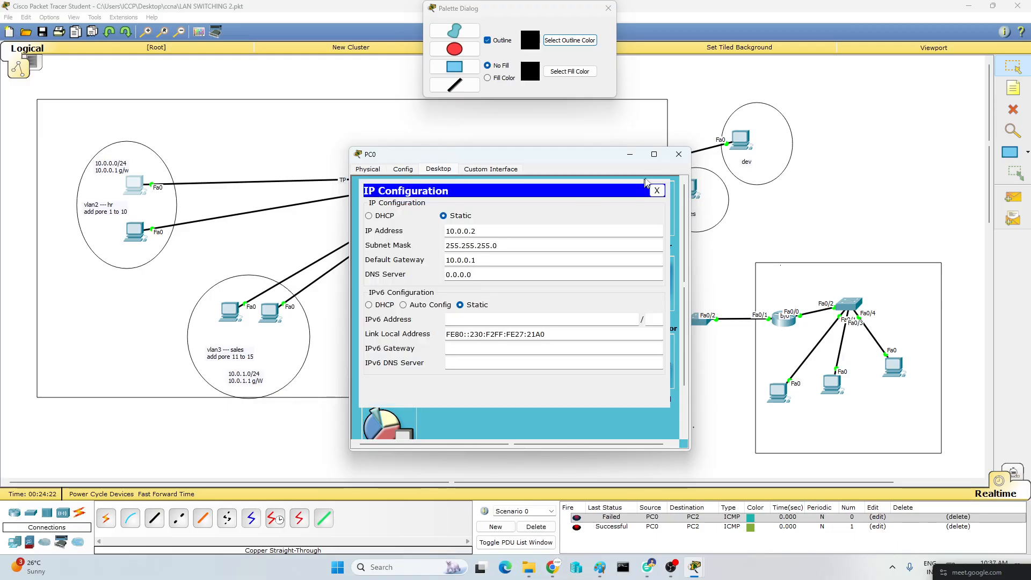
pyautogui.click(657, 191)
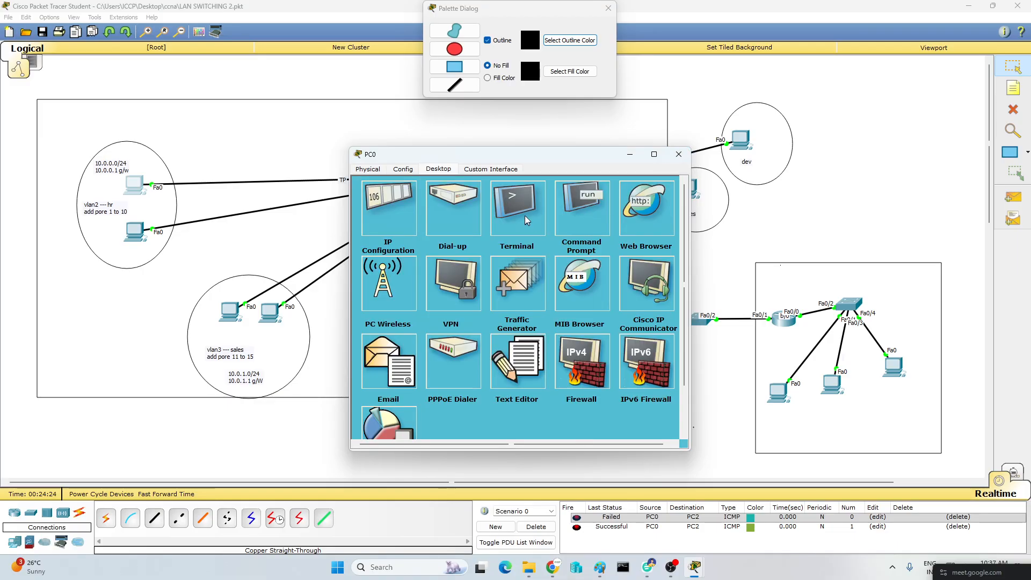
# Trace the route from the upper vlan2 hr PC to 10.0.1.2 in its command prompt, and widen the window.
pyautogui.click(575, 210)
pyautogui.moveTo(537, 160); pyautogui.dragTo(874, 181)
pyautogui.write('tra')
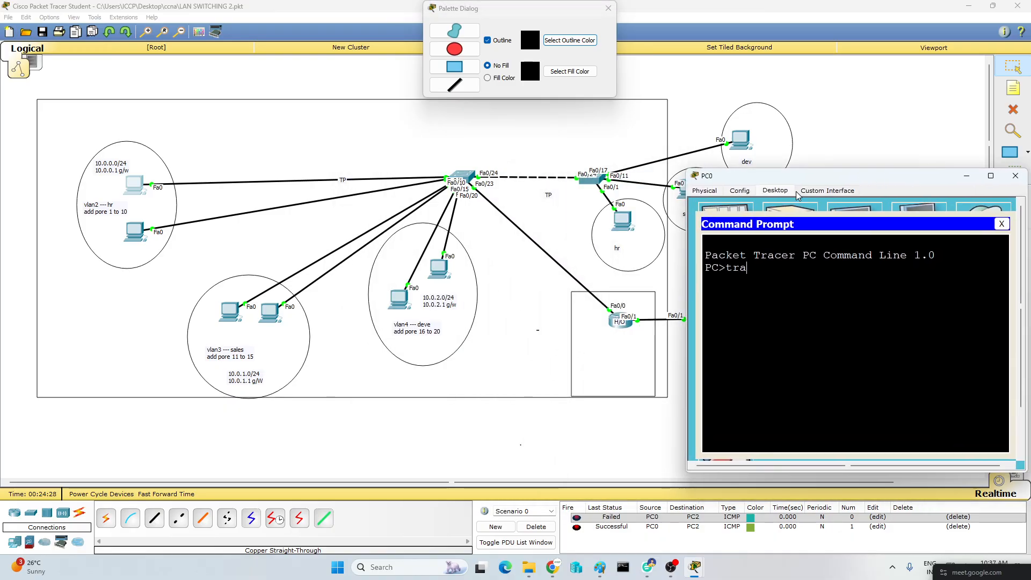
pyautogui.write('cert 10.0.1.2')
pyautogui.press('Return')
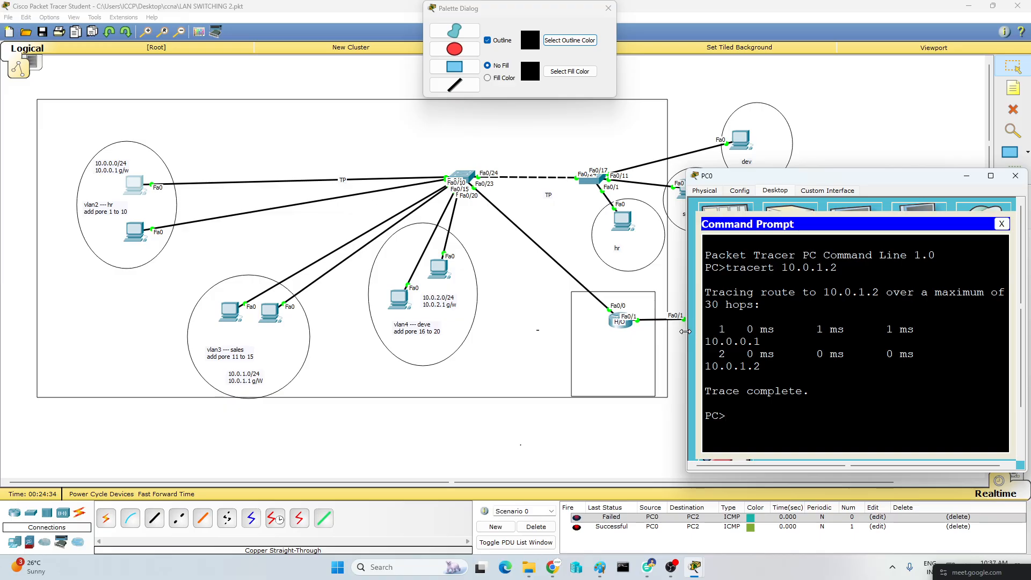
pyautogui.moveTo(693, 337); pyautogui.dragTo(513, 337)
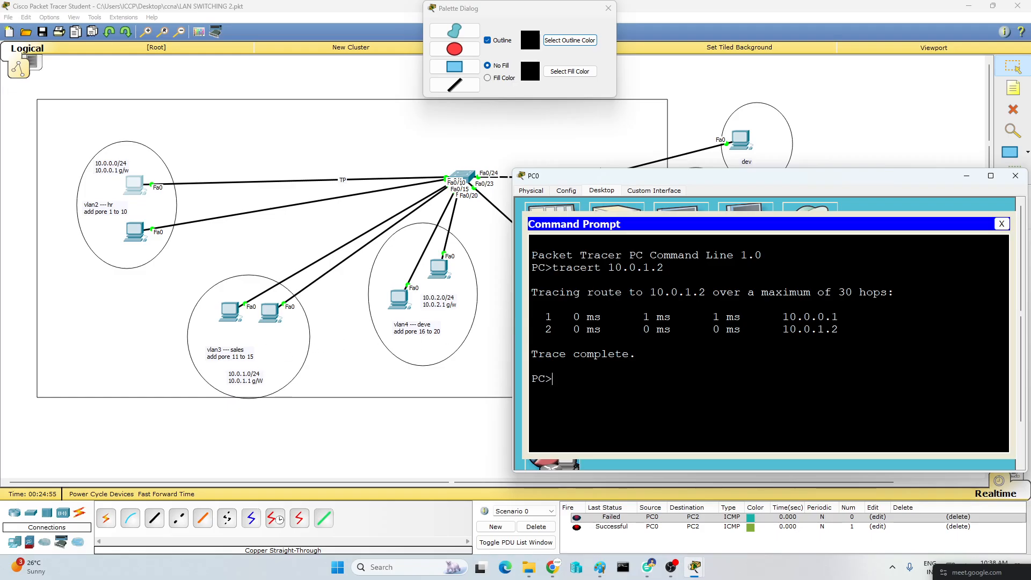
# Trace the route from the upper vlan2 hr PC to the vlan4 address 10.0.2.2.
pyautogui.press('Up')
pyautogui.write('2.2')
pyautogui.press('Return')
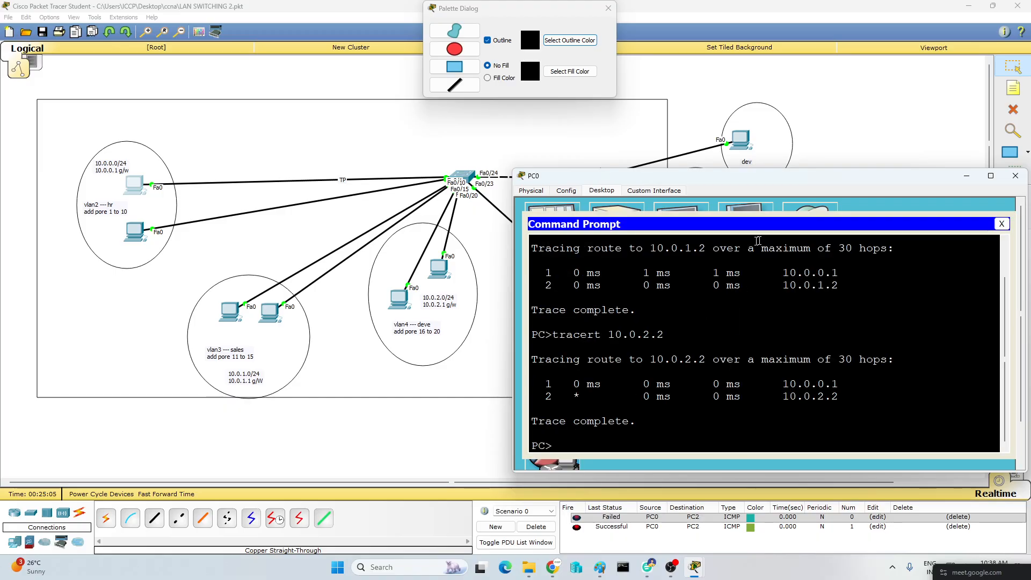
# Check the address of the sales PC on the second switch, and ping 10.0.1.4 from the upper vlan2 hr PC.
pyautogui.moveTo(808, 178); pyautogui.dragTo(800, 327)
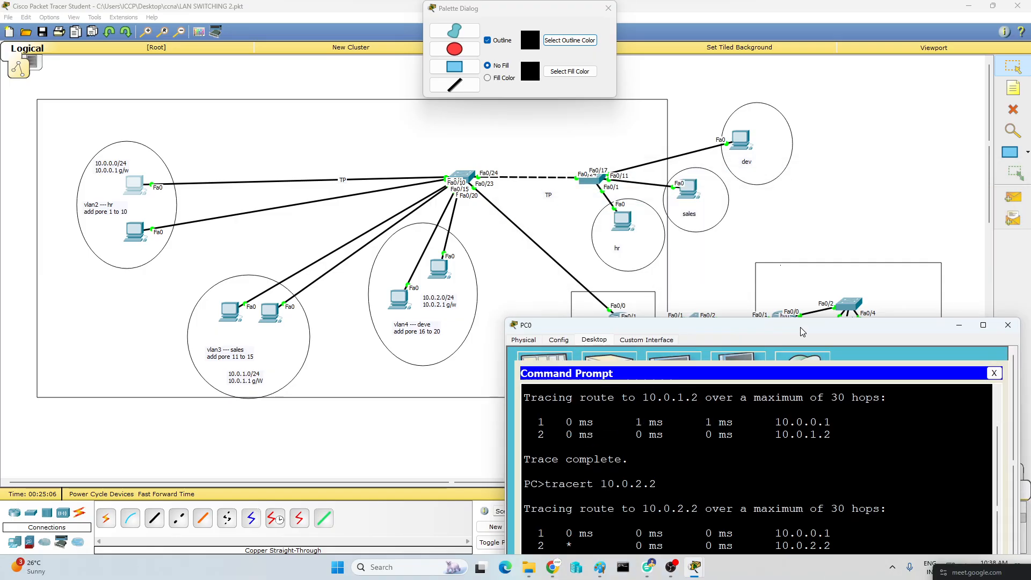
pyautogui.click(847, 178)
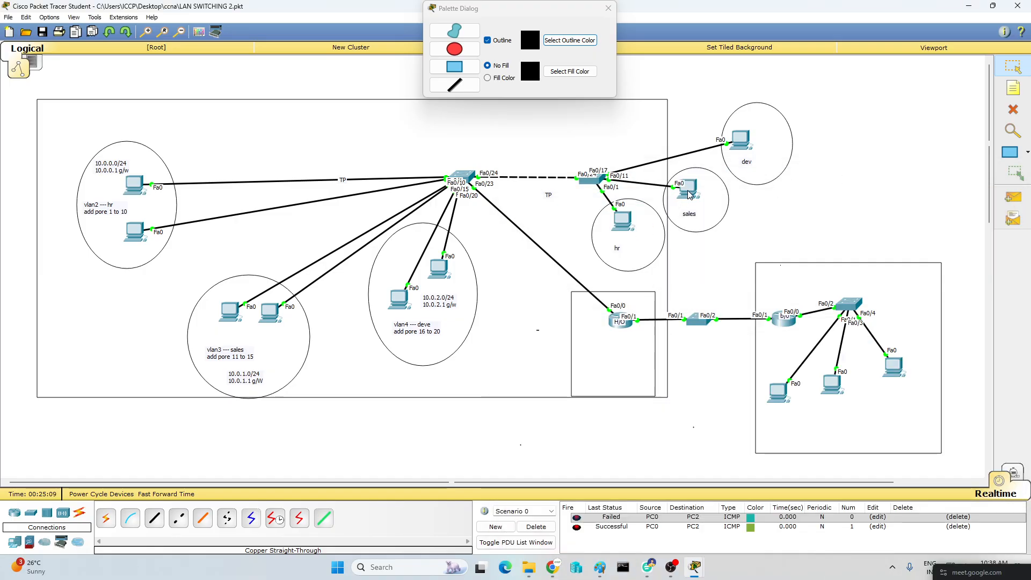
pyautogui.moveTo(689, 193)
pyautogui.moveTo(694, 572)
pyautogui.click(860, 516)
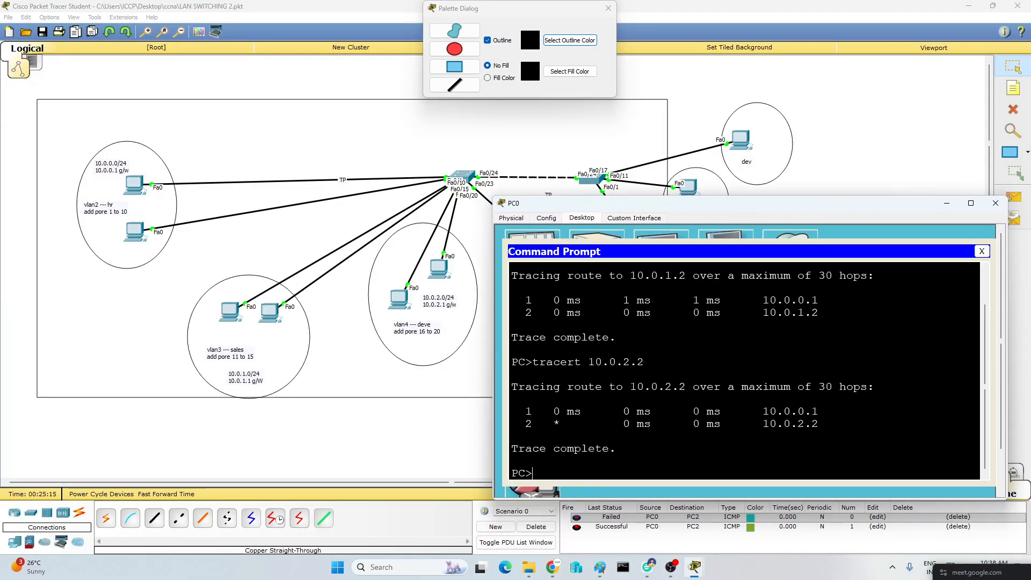
pyautogui.write('ping 10.0.1.4')
pyautogui.press('Return')
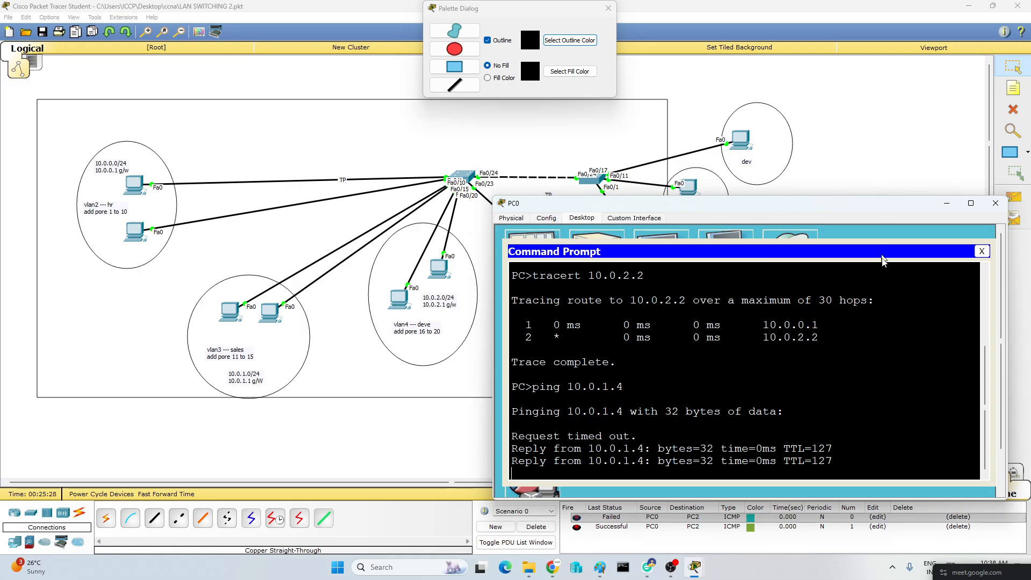
# Trace the route from the upper vlan2 hr PC to 10.0.1.4, and return to the topology.
pyautogui.press('Up')
pyautogui.press('Up')
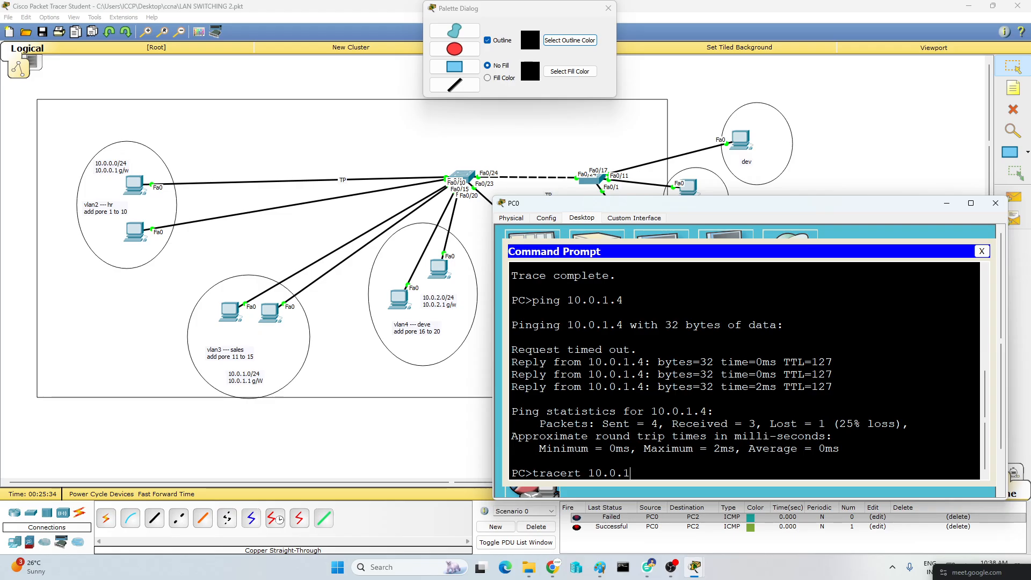
pyautogui.write('.4')
pyautogui.press('Return')
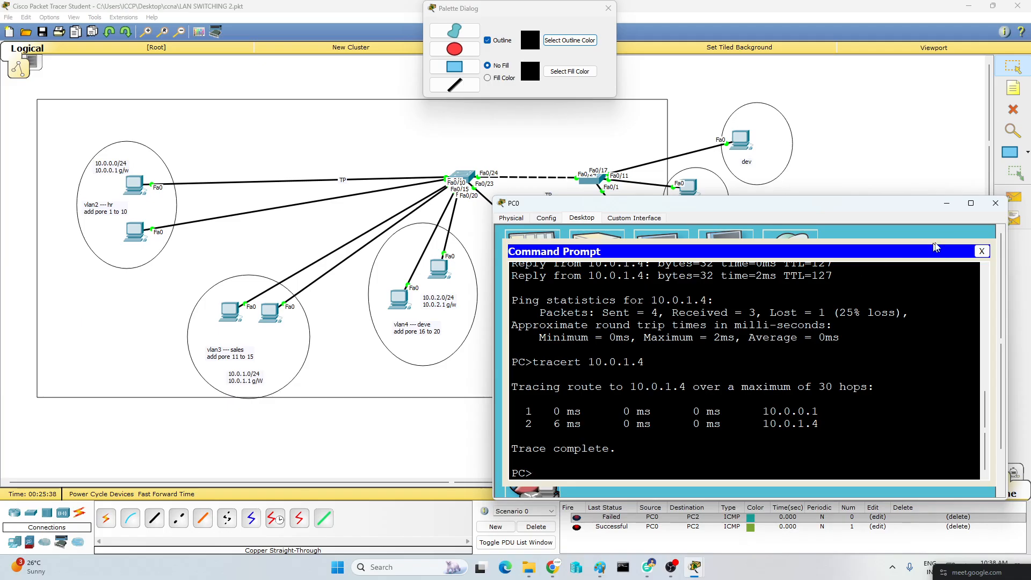
pyautogui.click(995, 203)
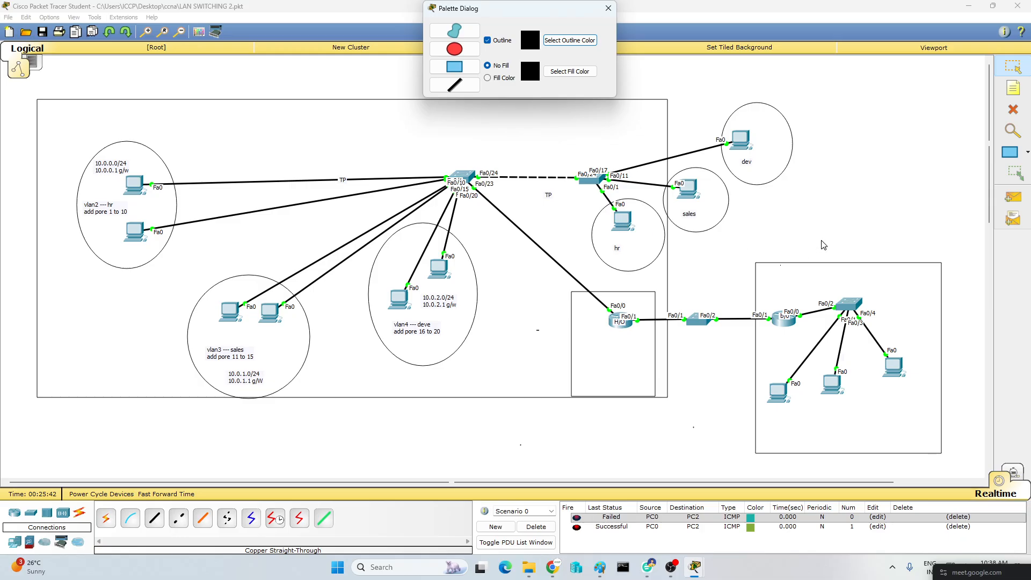
# Check the address of the hr PC on the second switch, and trace the route to 10.0.0.4 from the upper vlan2 hr PC.
pyautogui.moveTo(624, 219)
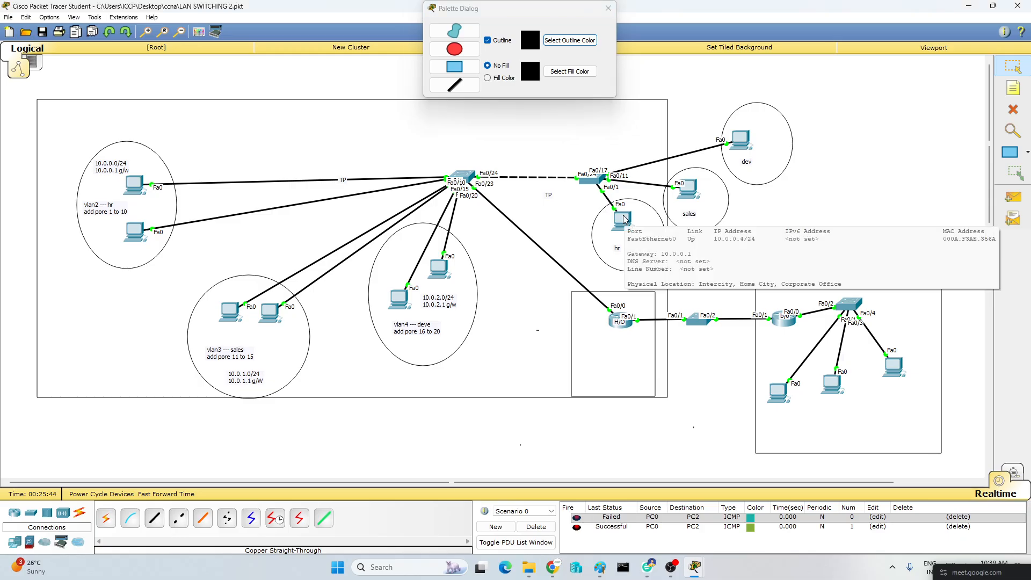
pyautogui.moveTo(695, 567)
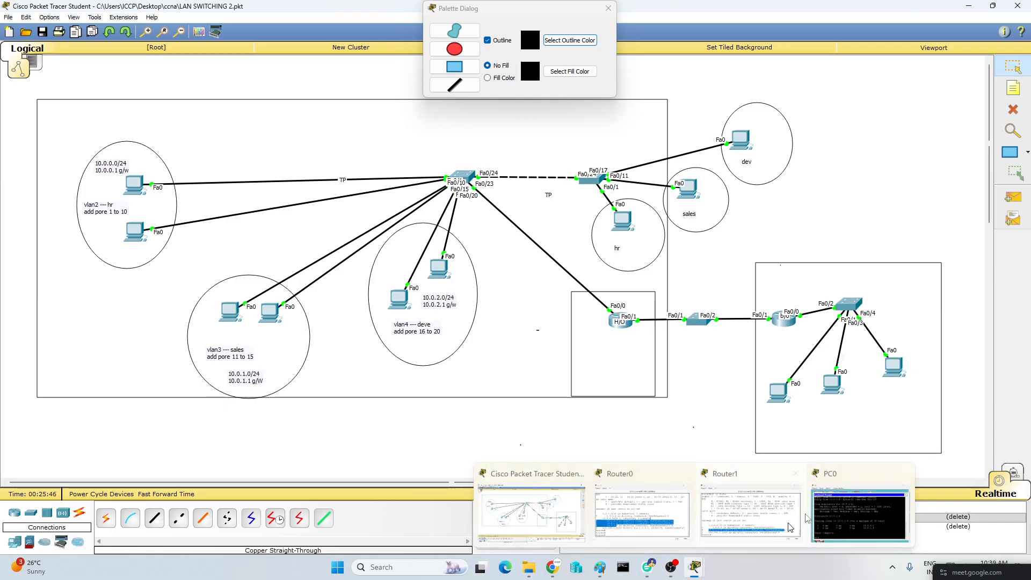
pyautogui.click(808, 518)
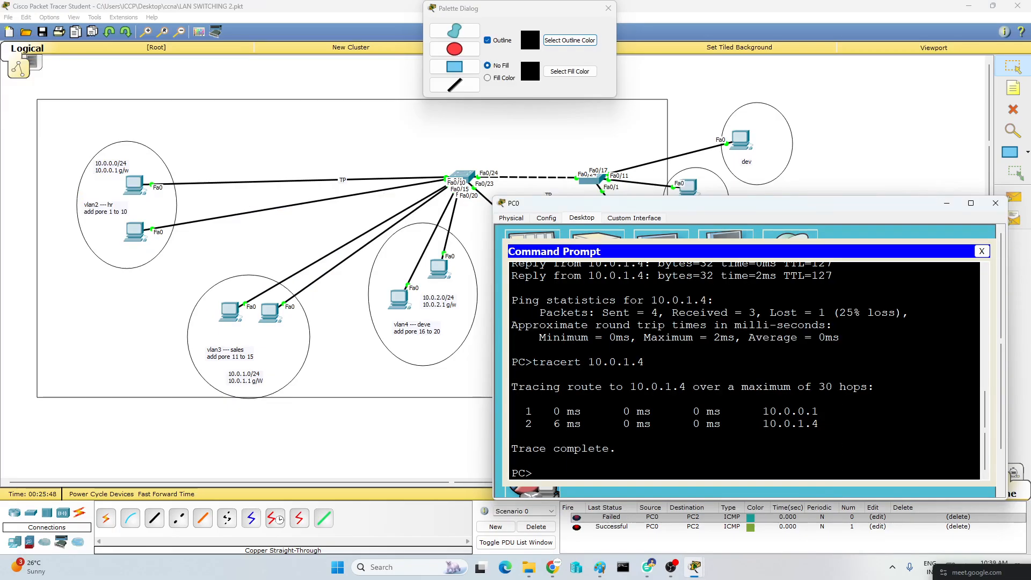
pyautogui.press('Up')
pyautogui.press('Return')
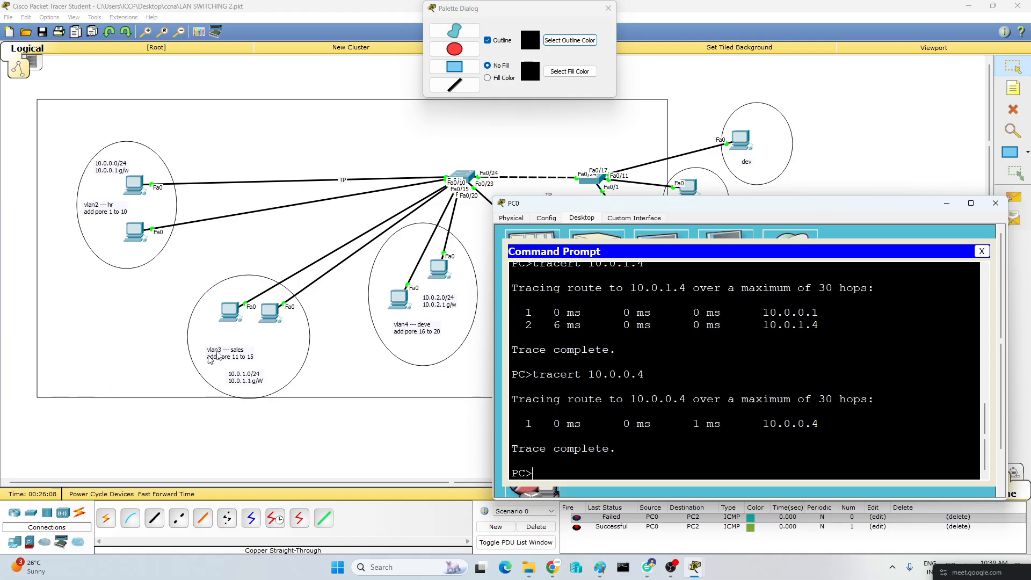
# Trace the route from the upper vlan2 hr PC to the branch address 192.168.1.2, and uncover the b/0 site in the topology.
pyautogui.write('tracert 192.168.1.2')
pyautogui.press('Return')
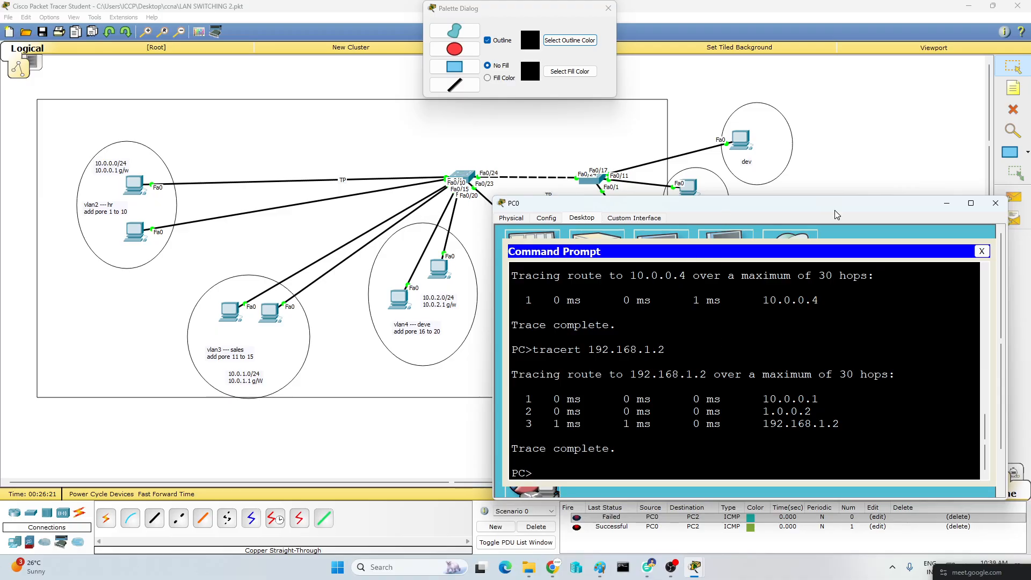
pyautogui.moveTo(836, 204); pyautogui.dragTo(540, 351)
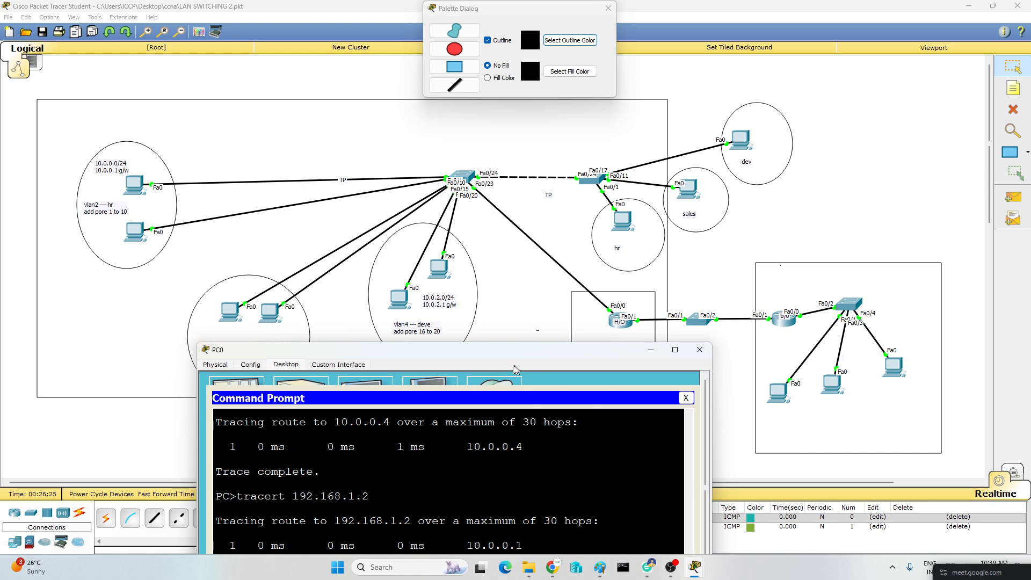
pyautogui.moveTo(497, 349); pyautogui.dragTo(412, 130)
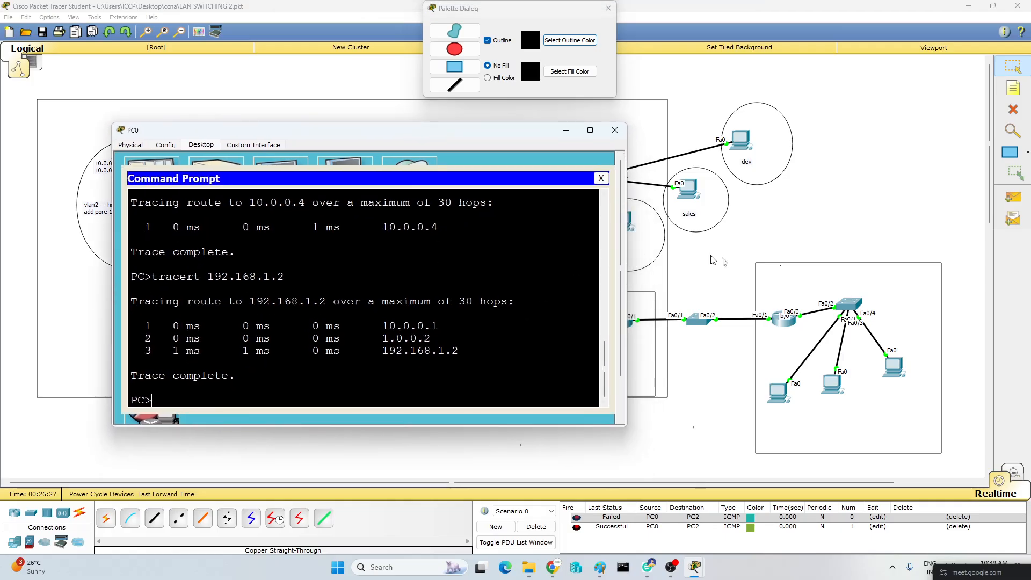
# View the leftmost b/0 PC's IP configuration, and trace the route from it to 10.0.0.4 in its command prompt.
pyautogui.click(784, 399)
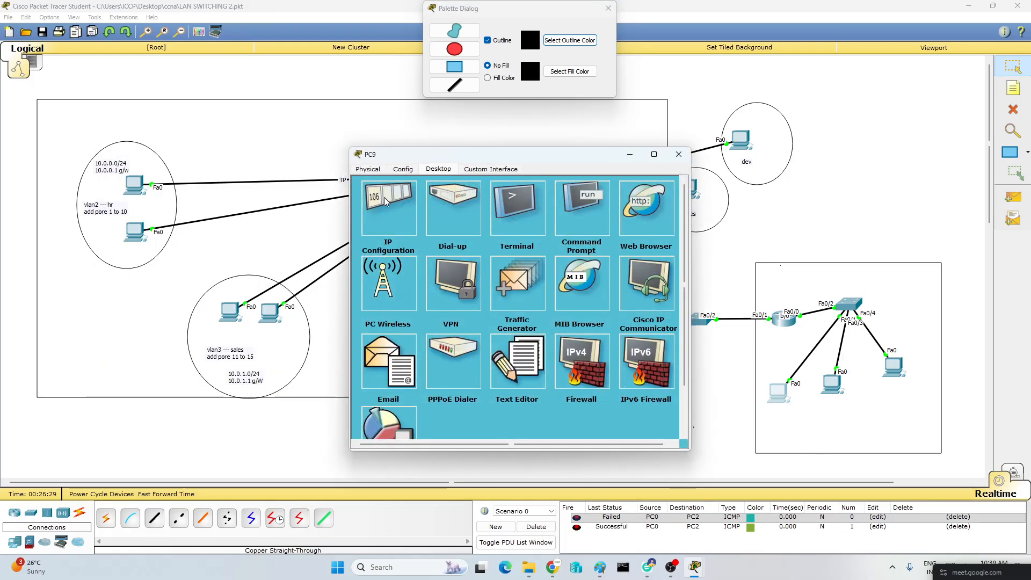
pyautogui.click(388, 203)
pyautogui.click(657, 191)
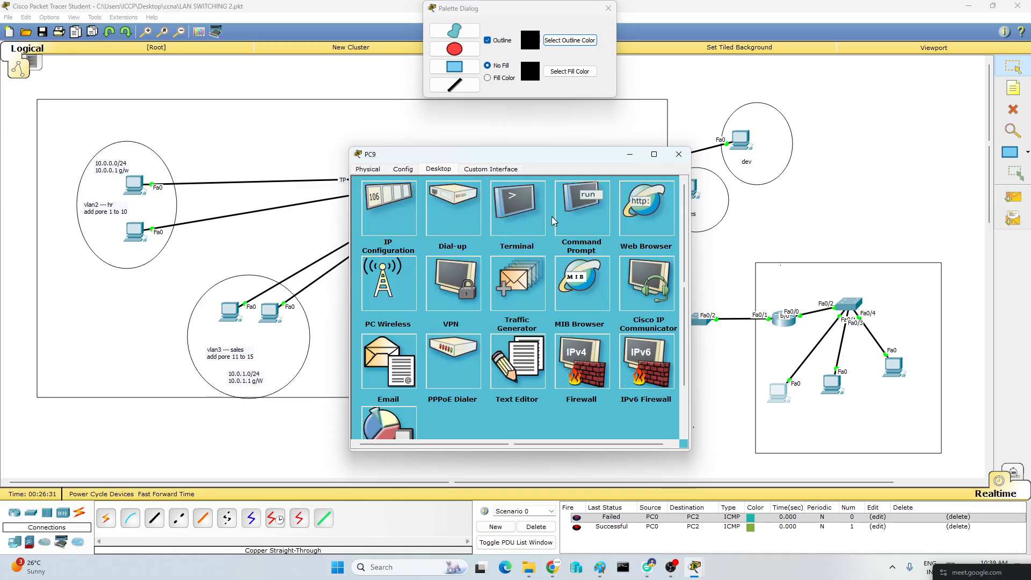
pyautogui.click(571, 210)
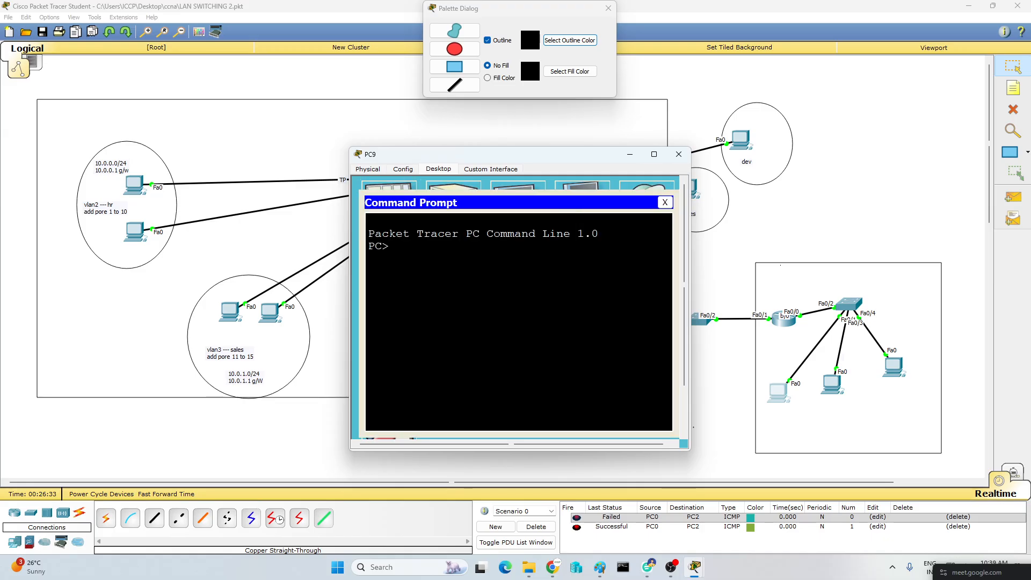
pyautogui.write('tracert')
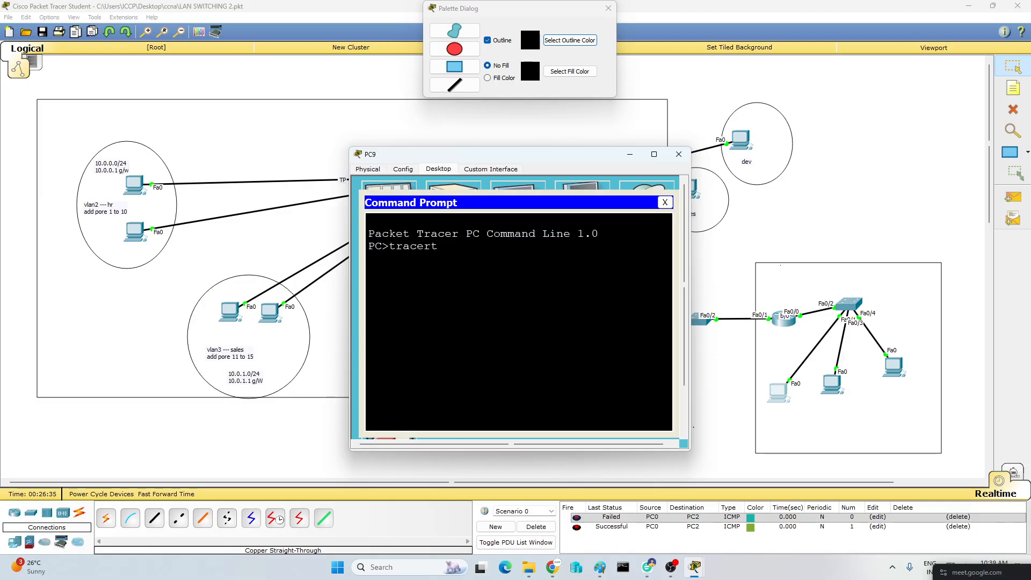
pyautogui.write(' 10.0.0.4')
pyautogui.press('Return')
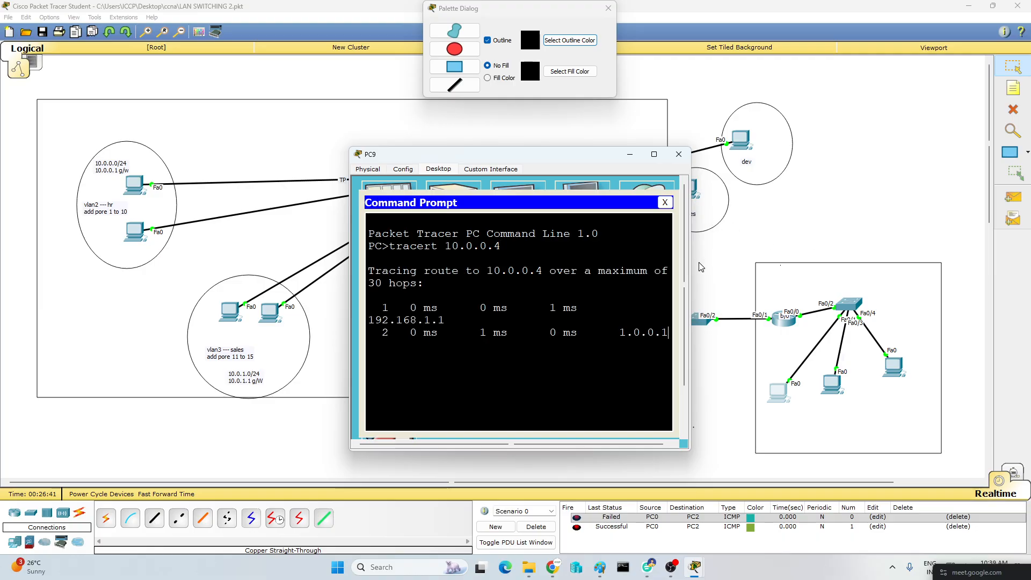
pyautogui.moveTo(690, 267); pyautogui.dragTo(925, 293)
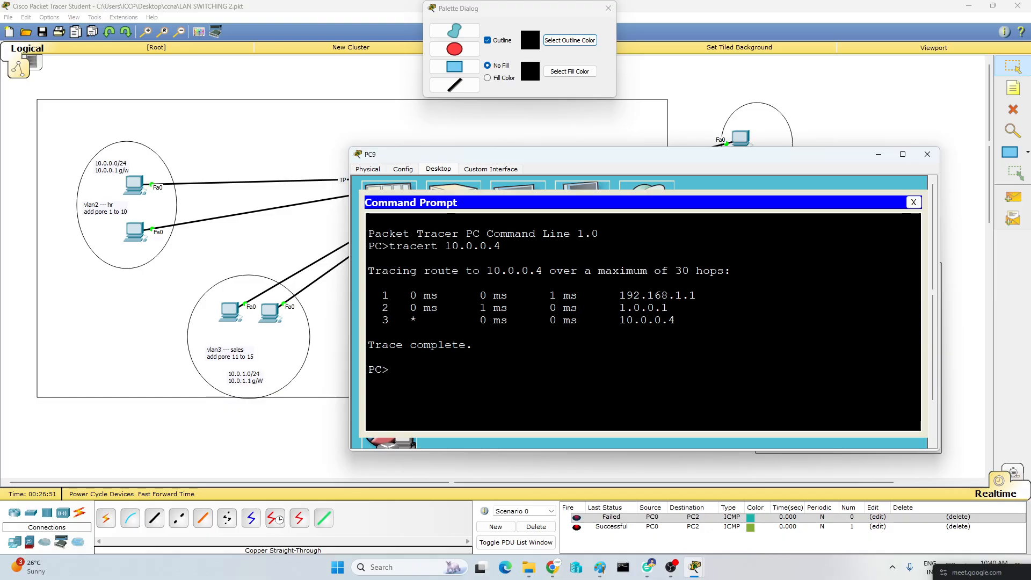
pyautogui.click(879, 155)
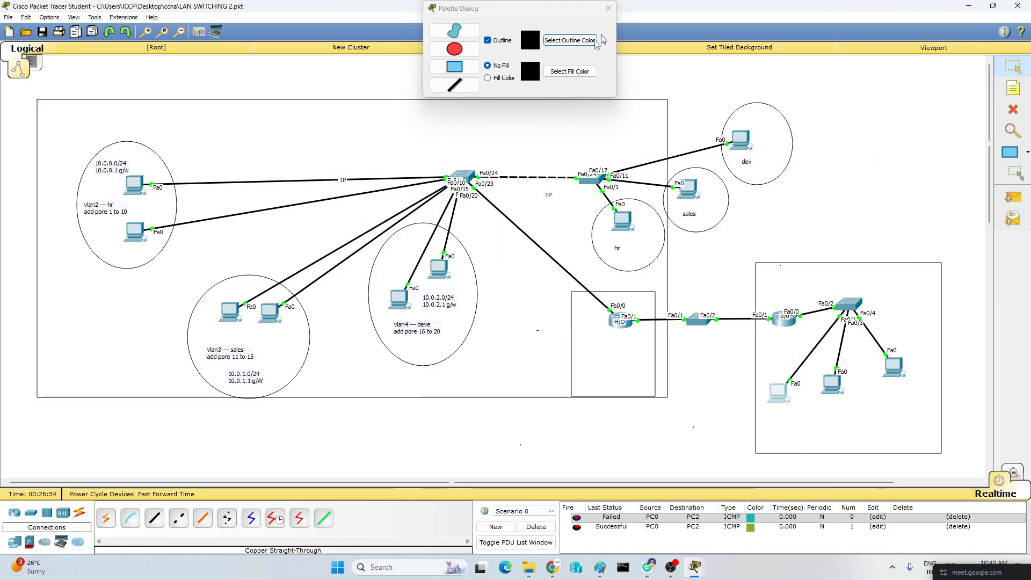
# Dismiss the drawing palette, open the H/O router's command line, and enter global configuration mode with conf t.
pyautogui.click(608, 8)
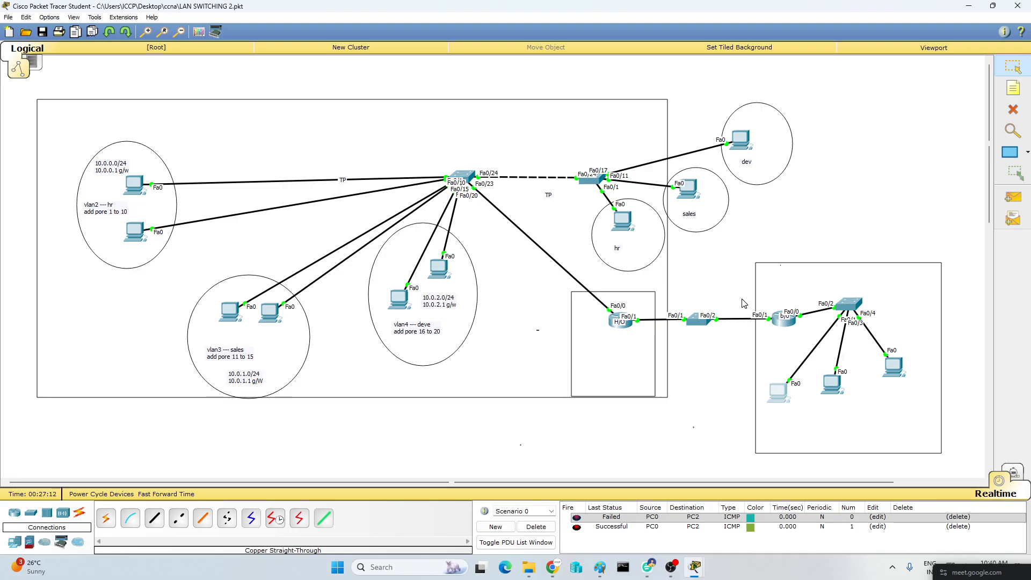
pyautogui.click(626, 323)
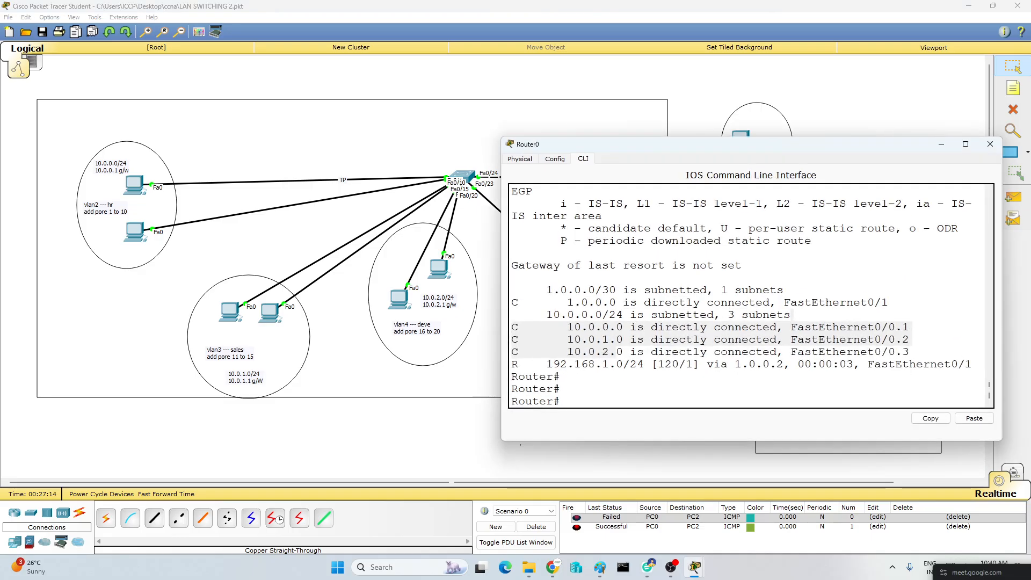
pyautogui.press('Return')
pyautogui.press('Return')
pyautogui.press('Return')
pyautogui.press('Return')
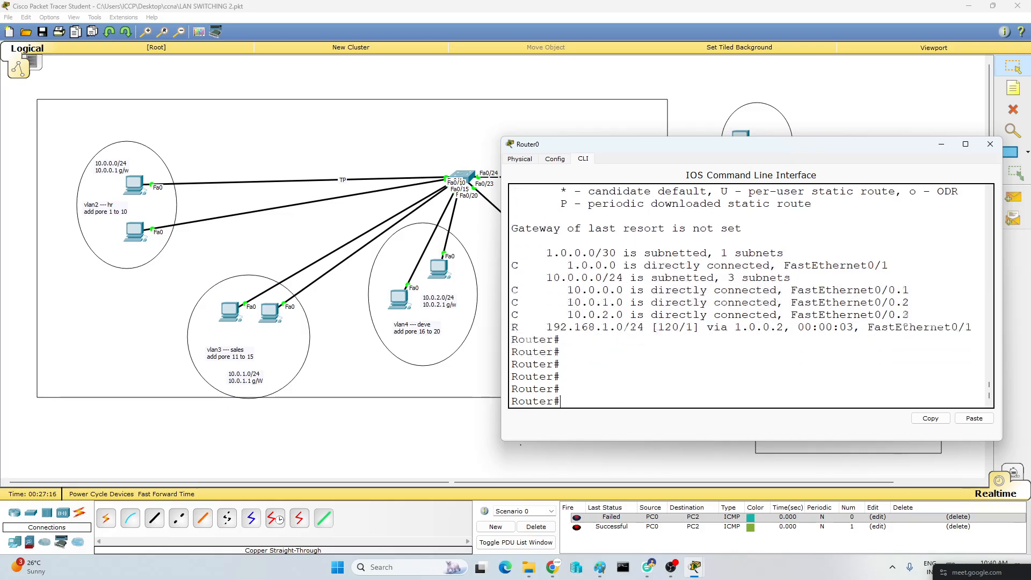
pyautogui.write('con')
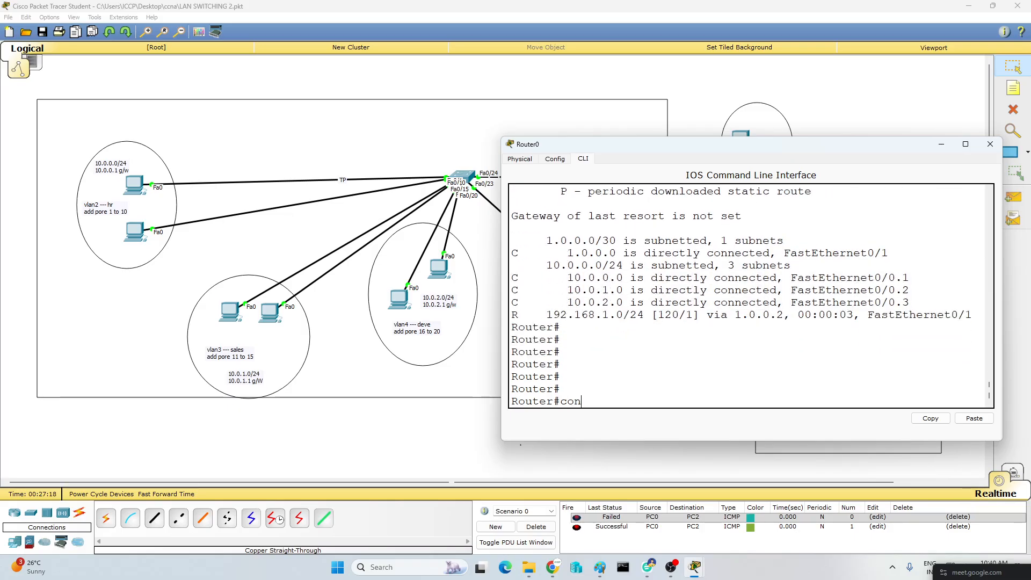
pyautogui.write('f t')
pyautogui.press('Return')
pyautogui.press('Return')
pyautogui.press('Return')
# Enter RIP configuration on the H/O router with the router rip command.
pyautogui.write('rou')
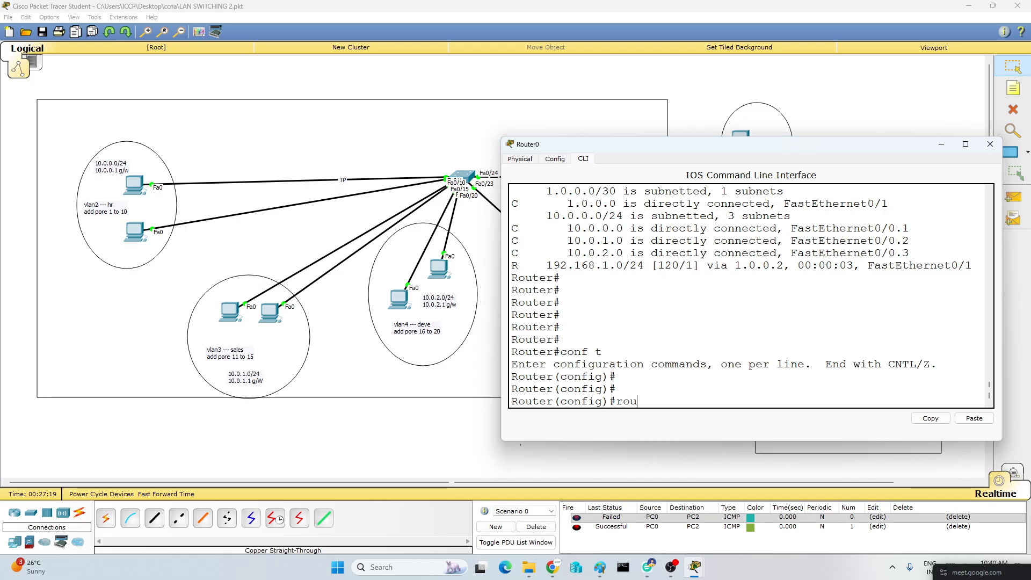
pyautogui.press('Tab')
pyautogui.write('w')
pyautogui.press('Tab')
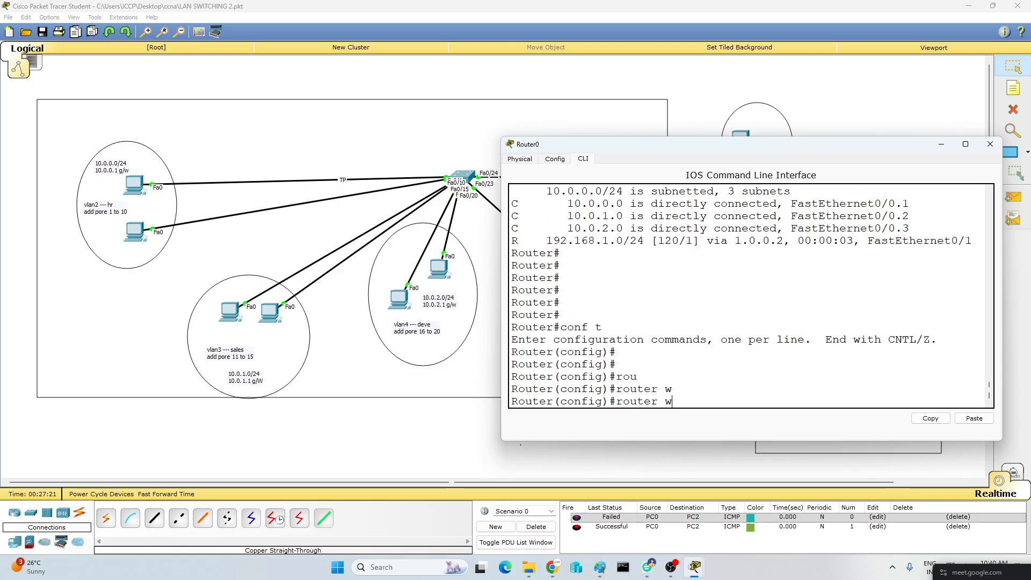
pyautogui.press('BackSpace')
pyautogui.write('r')
pyautogui.press('Tab')
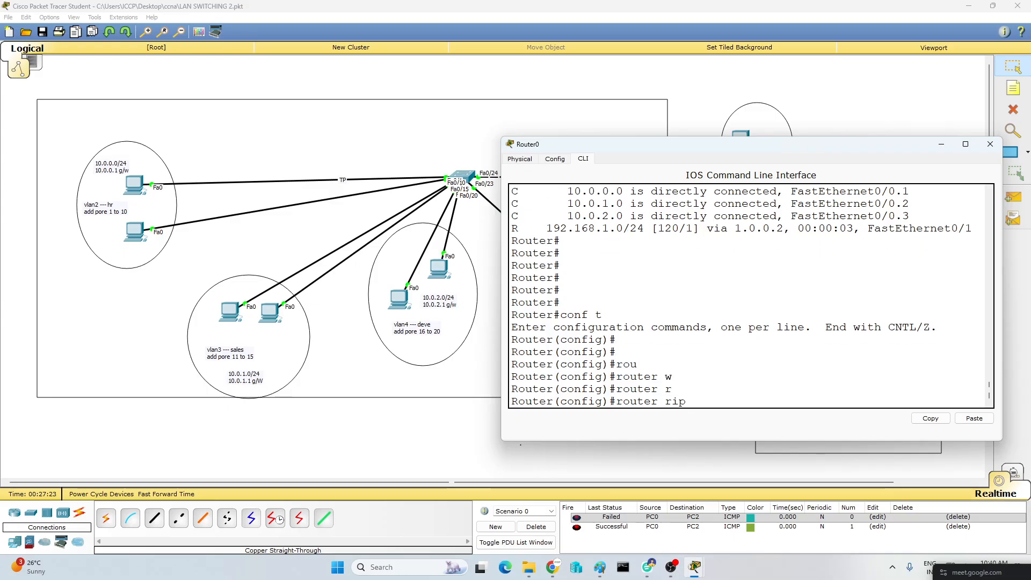
pyautogui.press('Return')
# Check the syntax of the RIP network command on the H/O router, and advertise network 10.0.1.0.
pyautogui.write('net')
pyautogui.press('Tab')
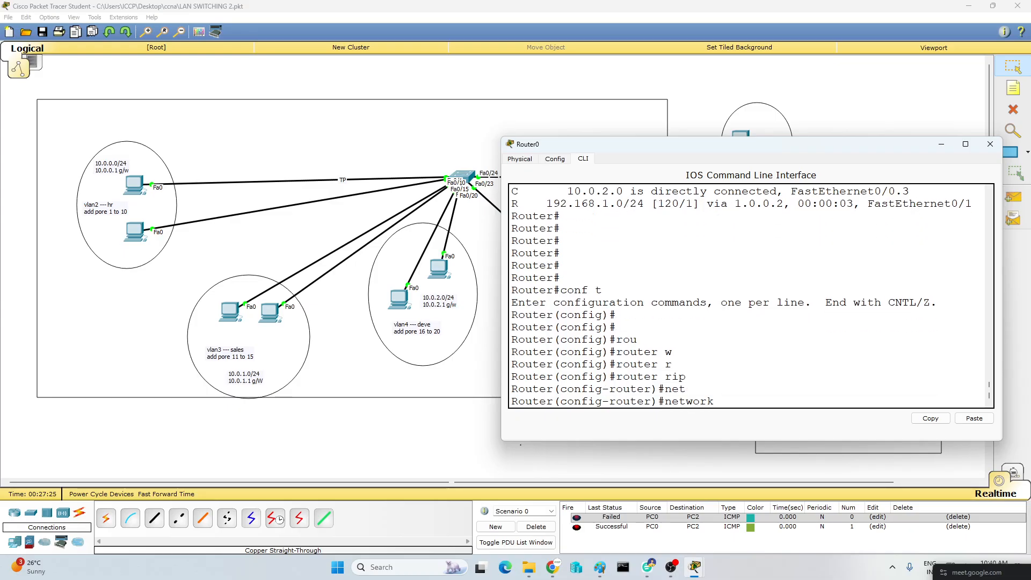
pyautogui.write('?')
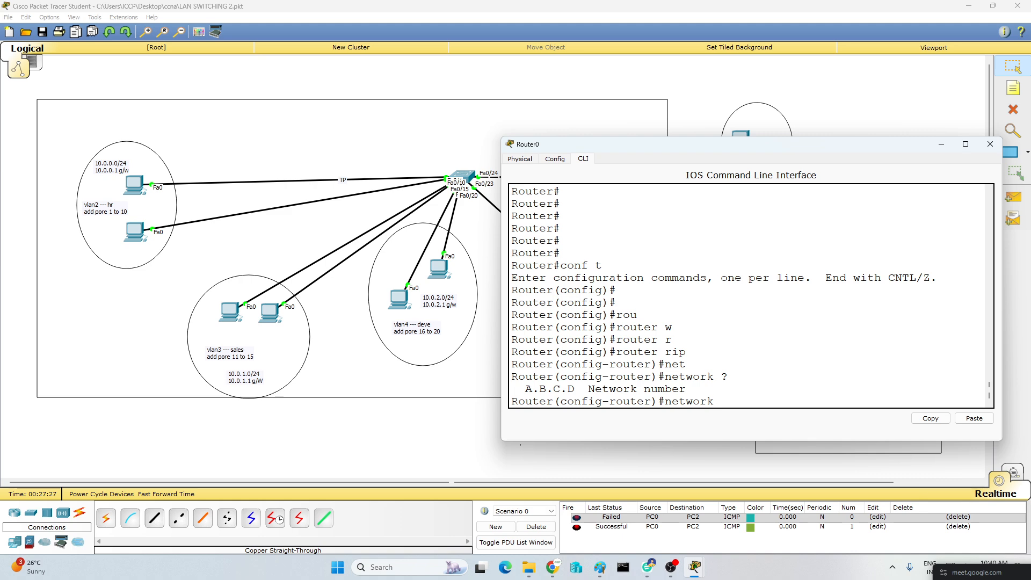
pyautogui.write('10.0.1.0 ?')
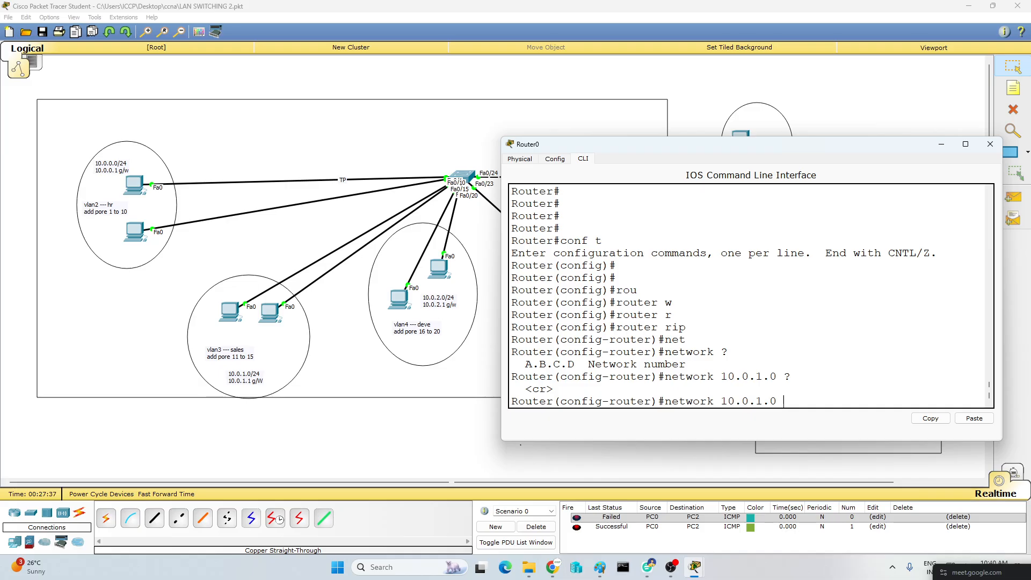
pyautogui.press('Return')
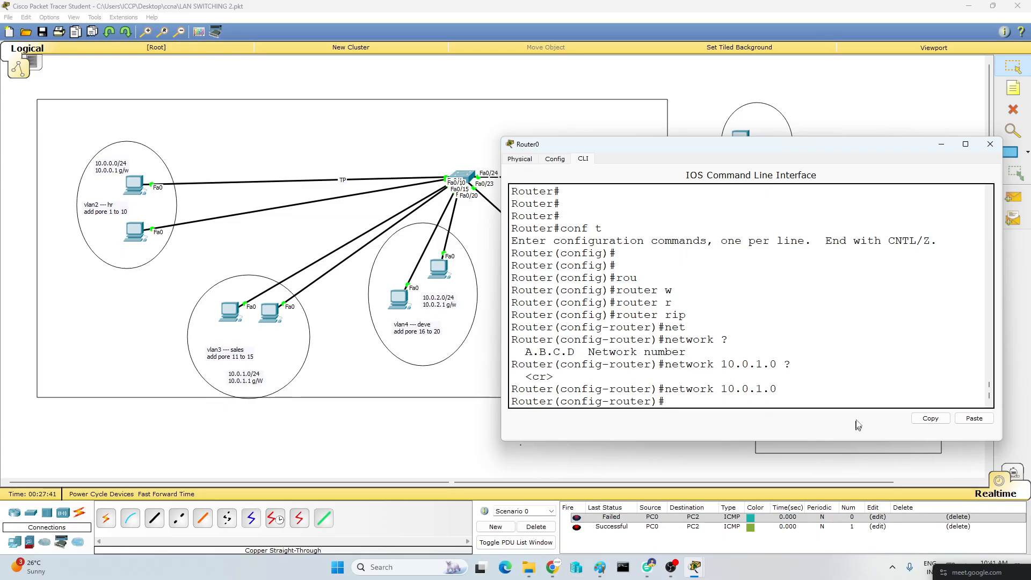
# Display the b/0 router's IP routing table again, and examine its RIP routes to the 10.0.0.0 networks.
pyautogui.click(941, 145)
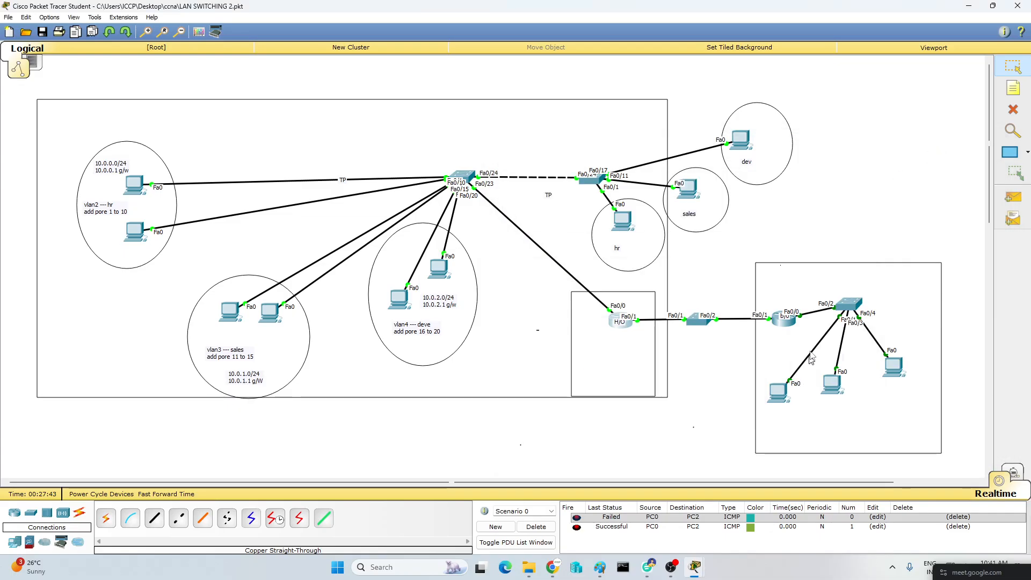
pyautogui.click(791, 323)
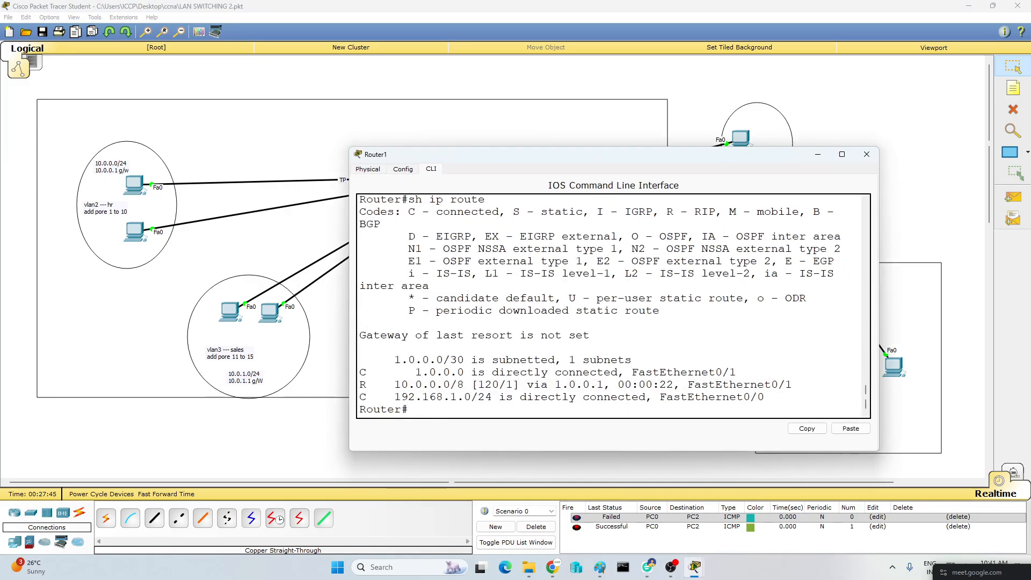
pyautogui.press('Up')
pyautogui.press('Return')
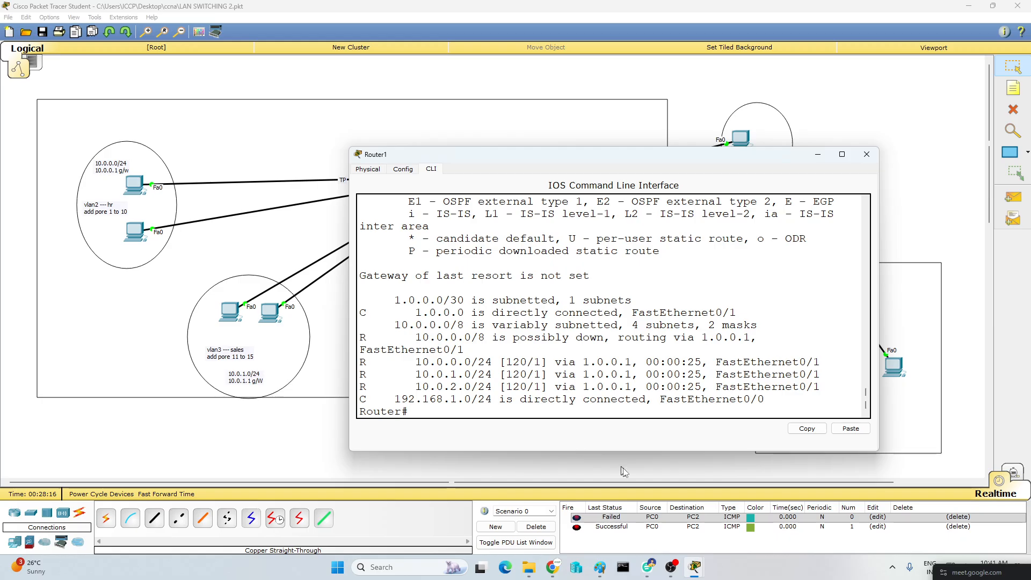
pyautogui.moveTo(415, 338); pyautogui.dragTo(486, 338)
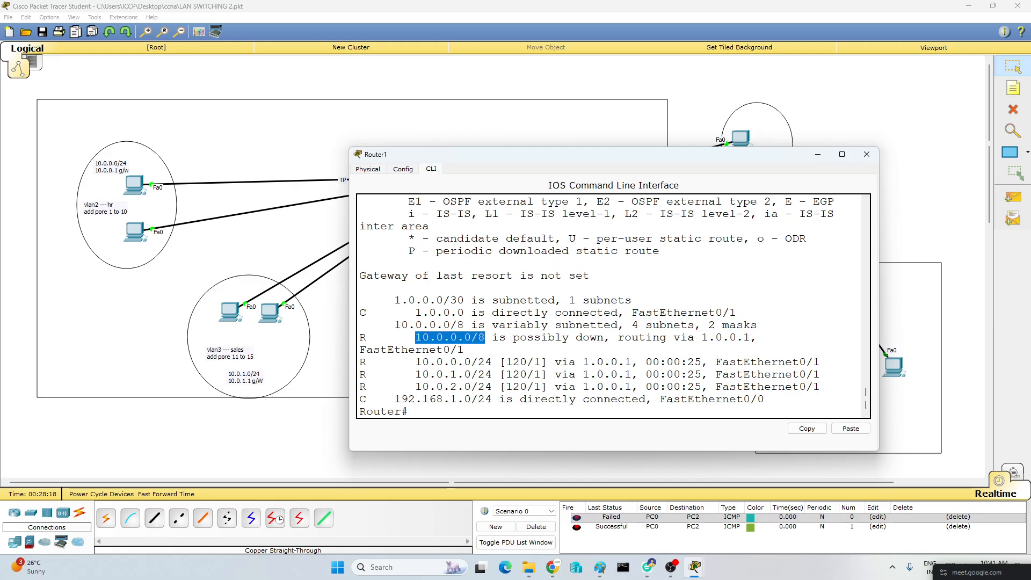
pyautogui.moveTo(416, 362); pyautogui.dragTo(817, 387)
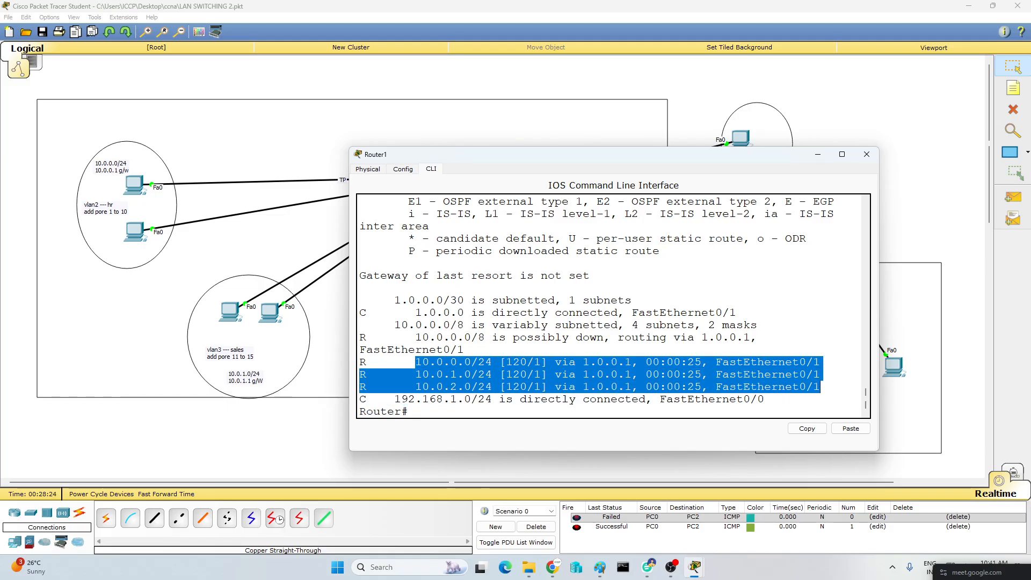
pyautogui.click(818, 155)
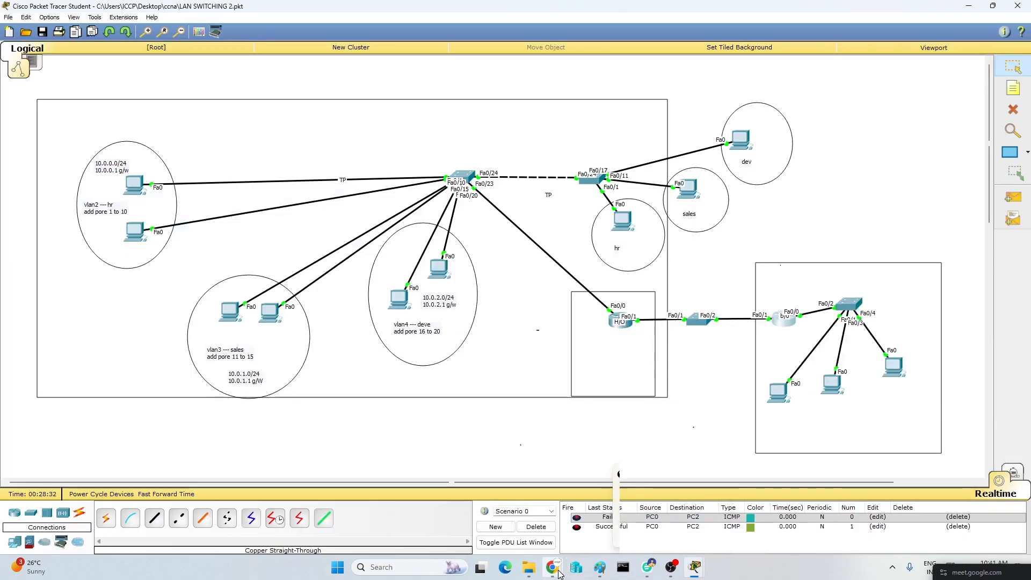
pyautogui.moveTo(673, 575)
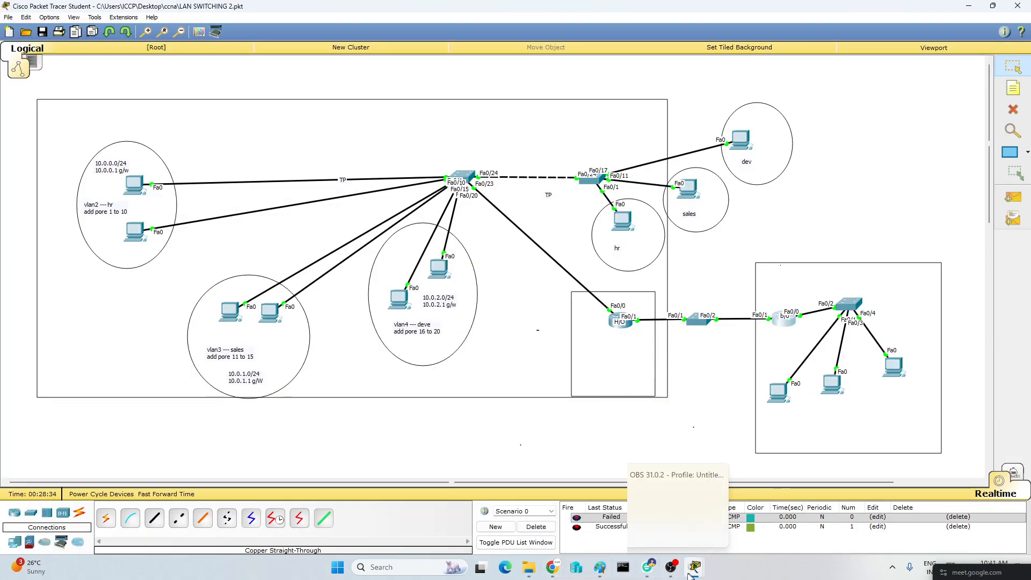
pyautogui.click(673, 575)
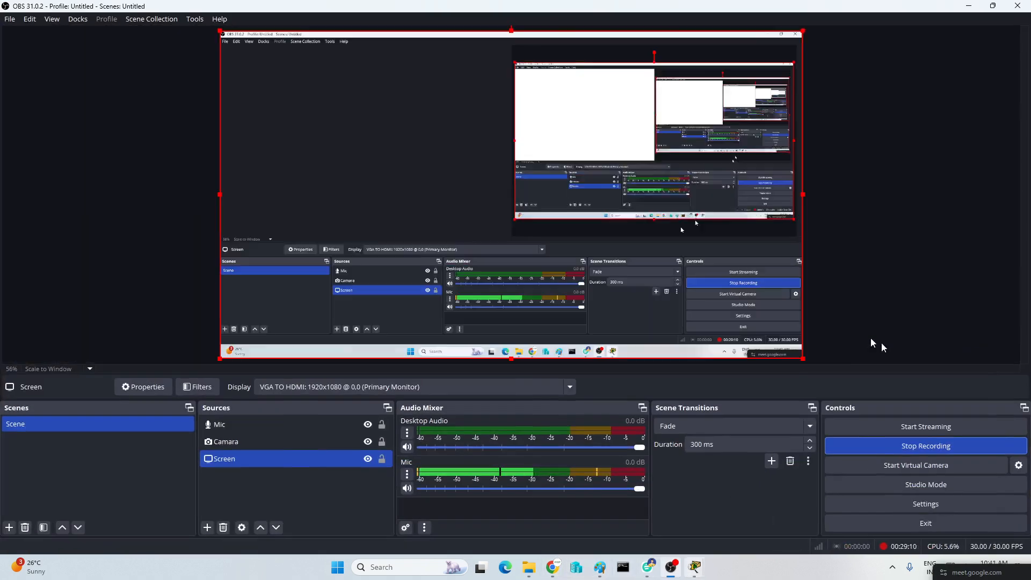